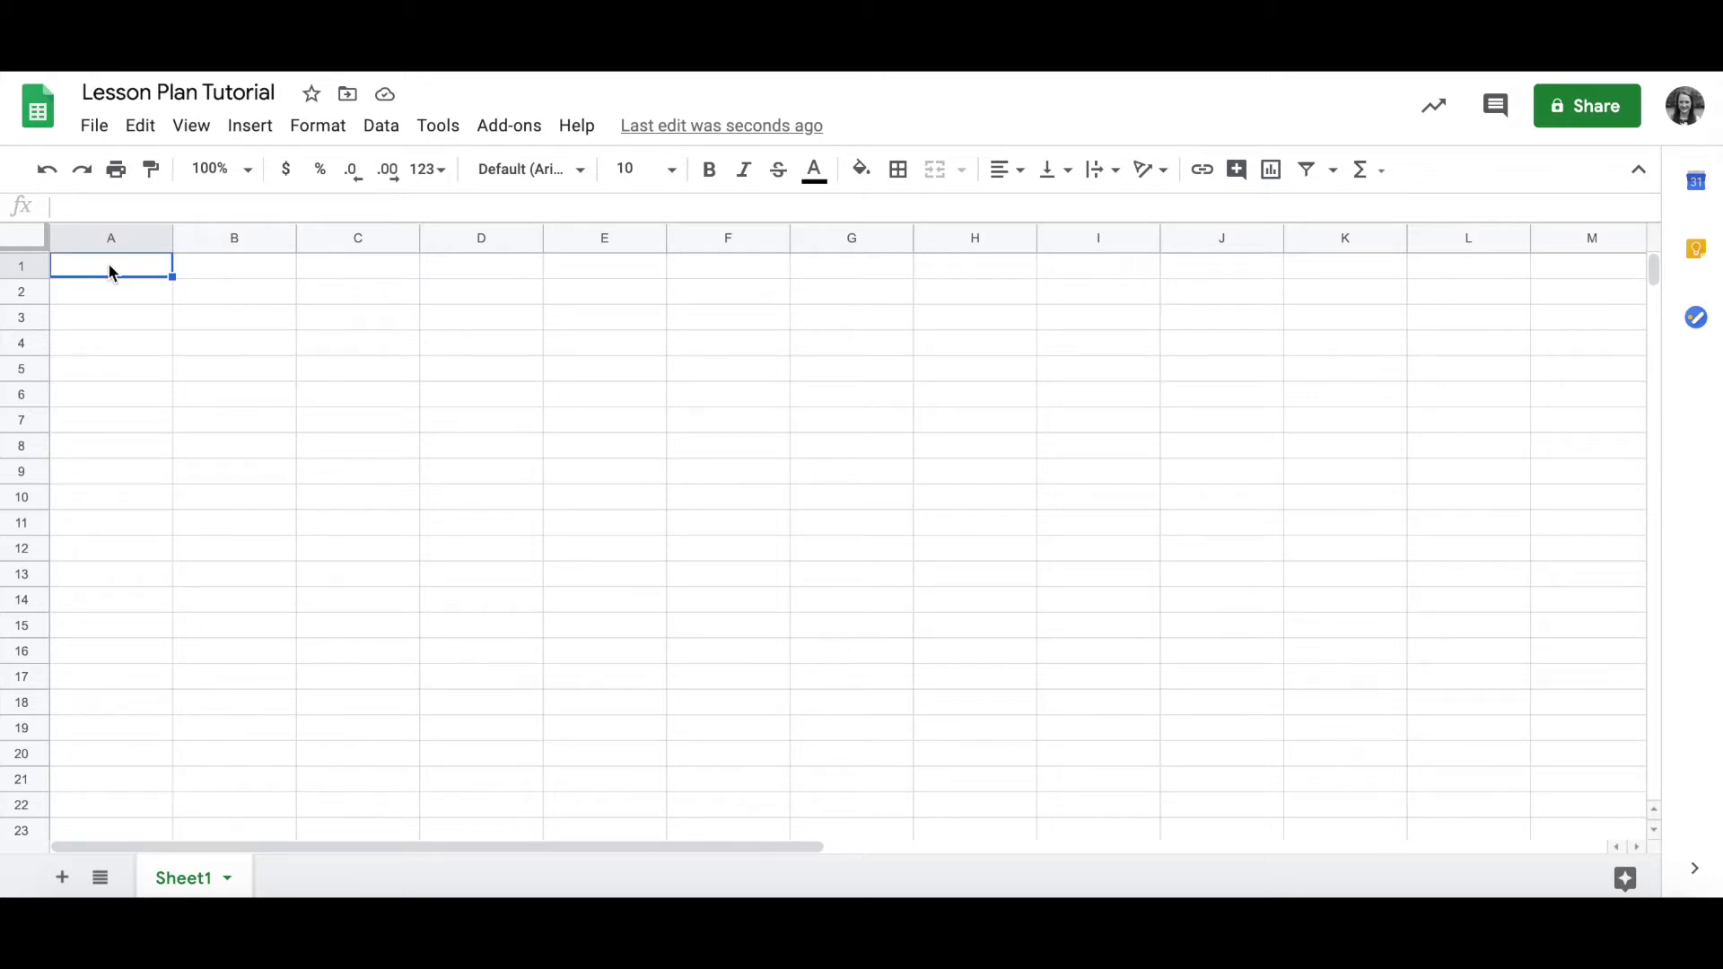
Apply the Covered By Your Grace font to the entire sheet
key(ctrl+a)
click(585, 172)
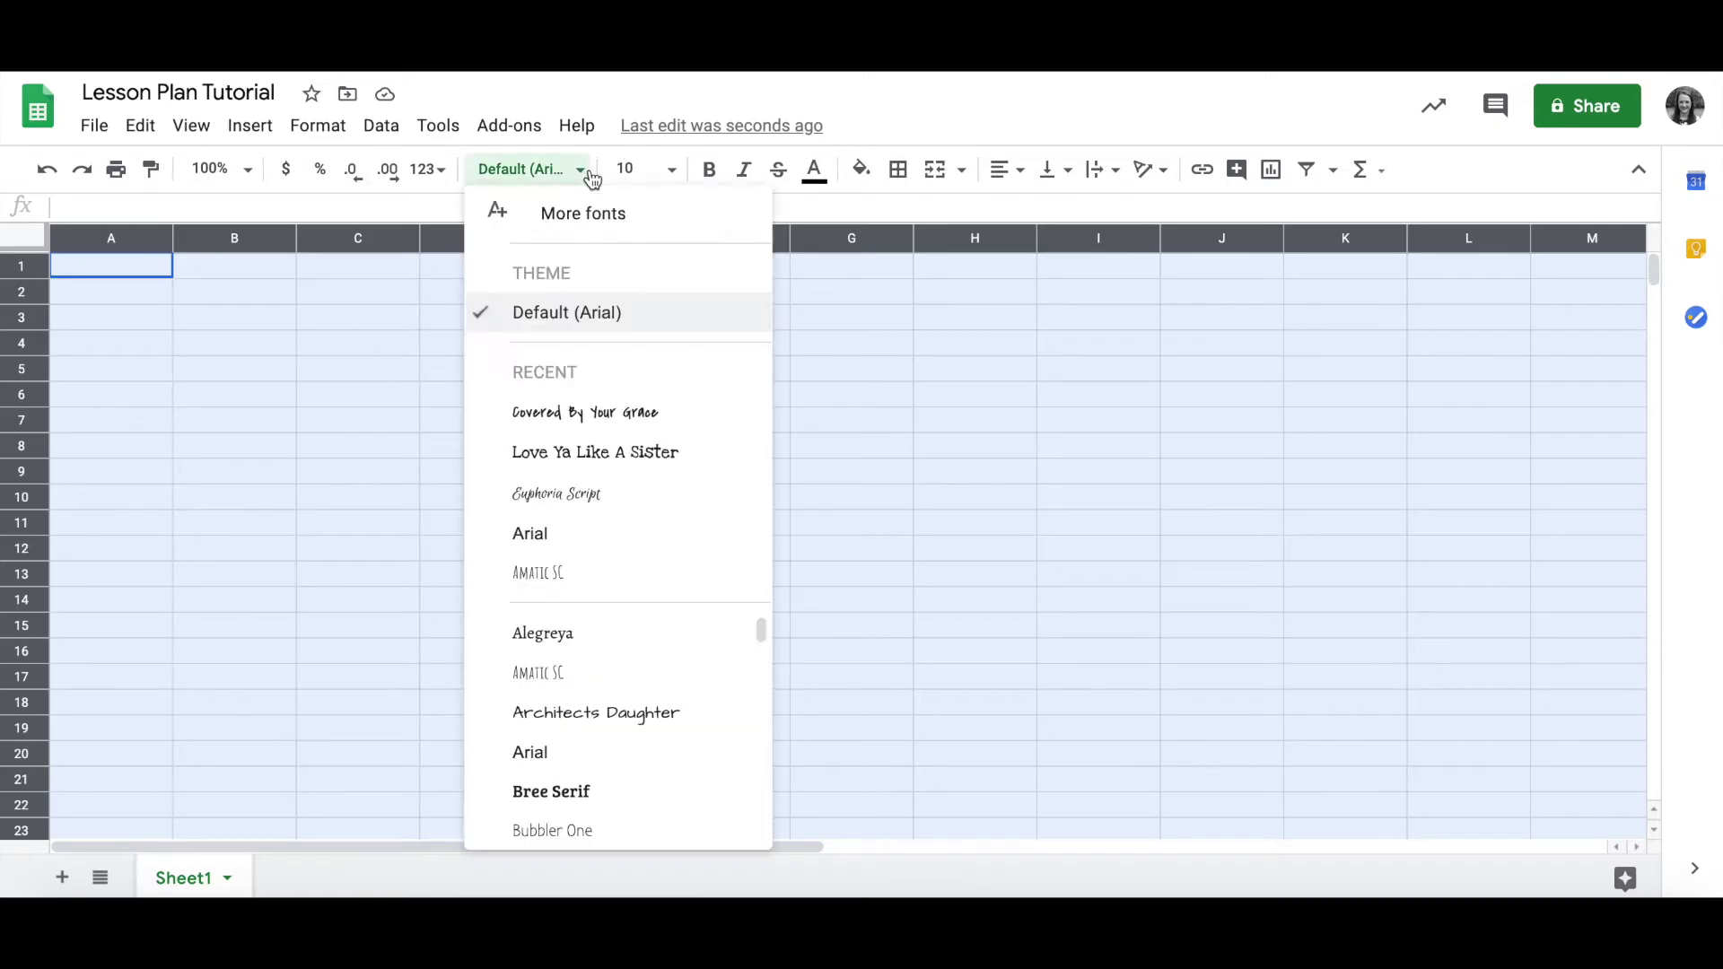
click(579, 418)
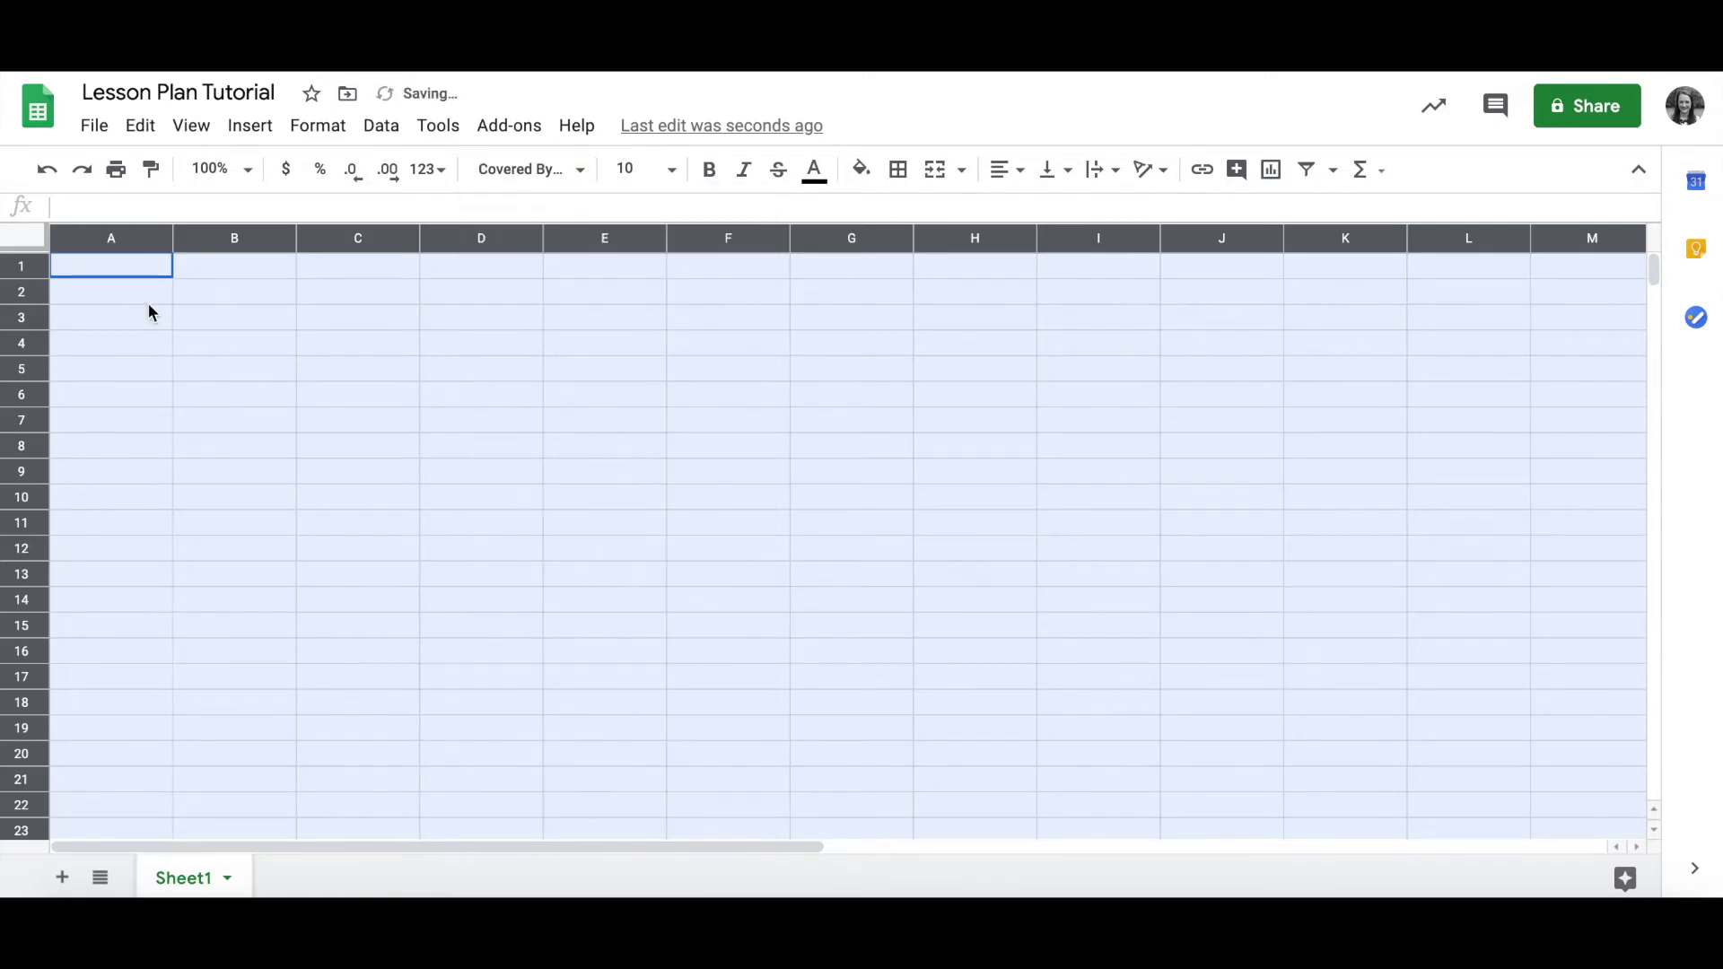
Narrow column A into a thin margin column
click(139, 271)
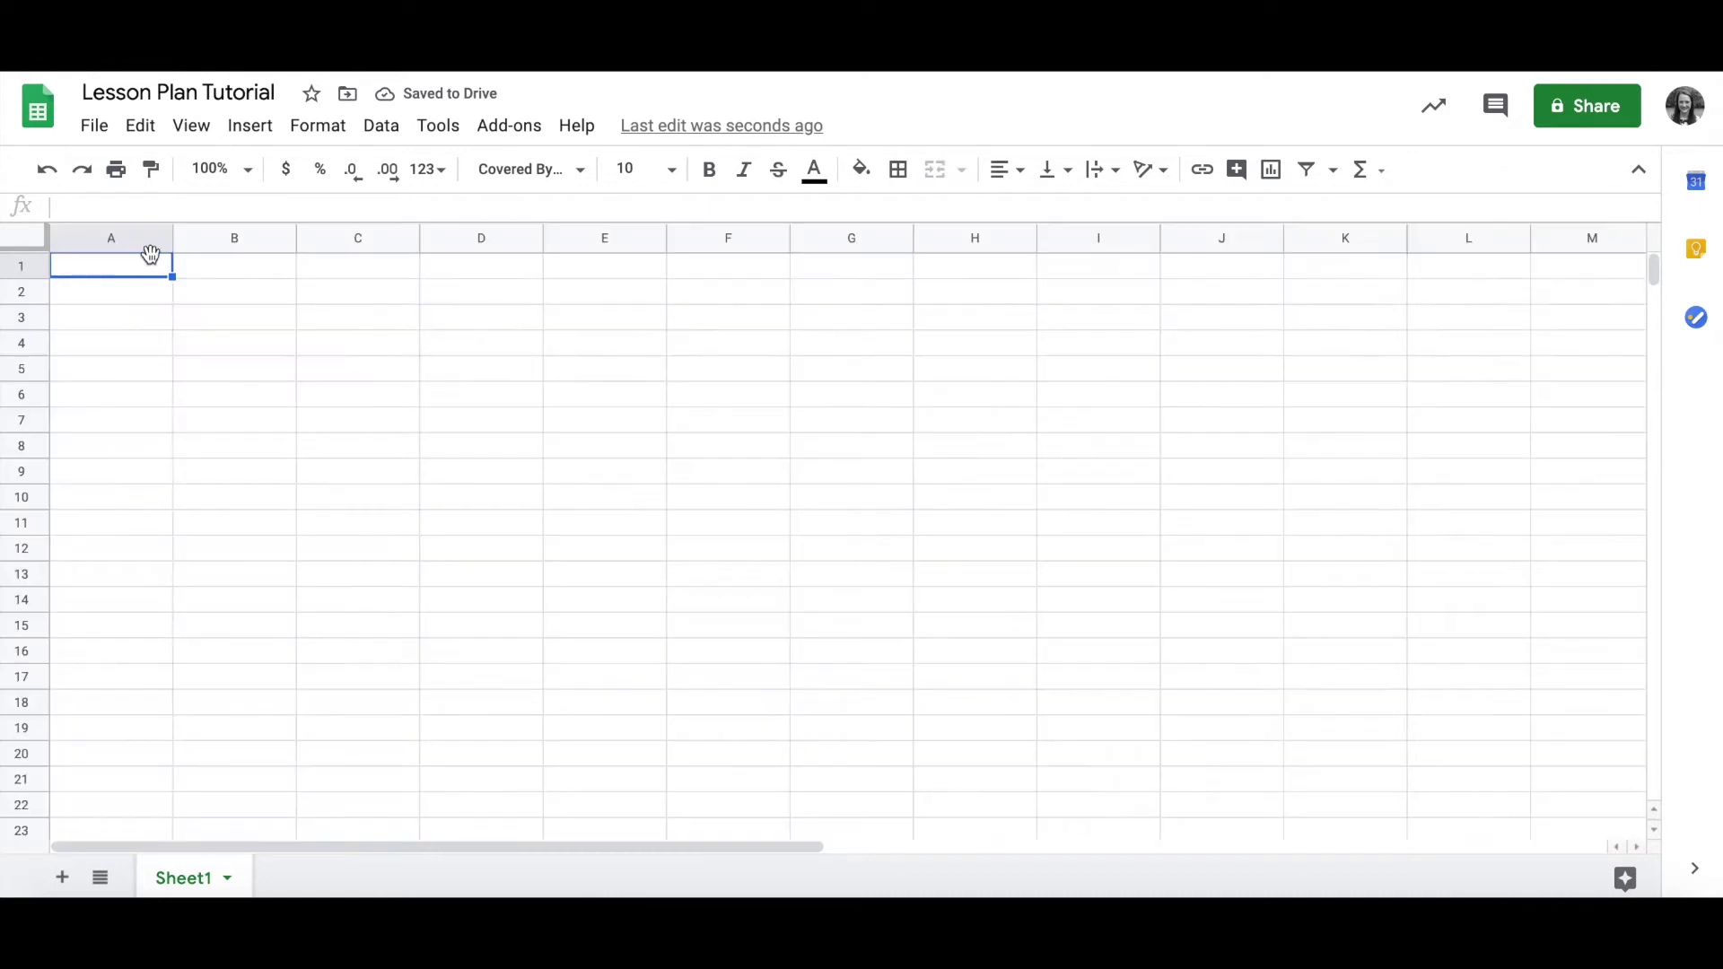
drag(173, 238, 69, 238)
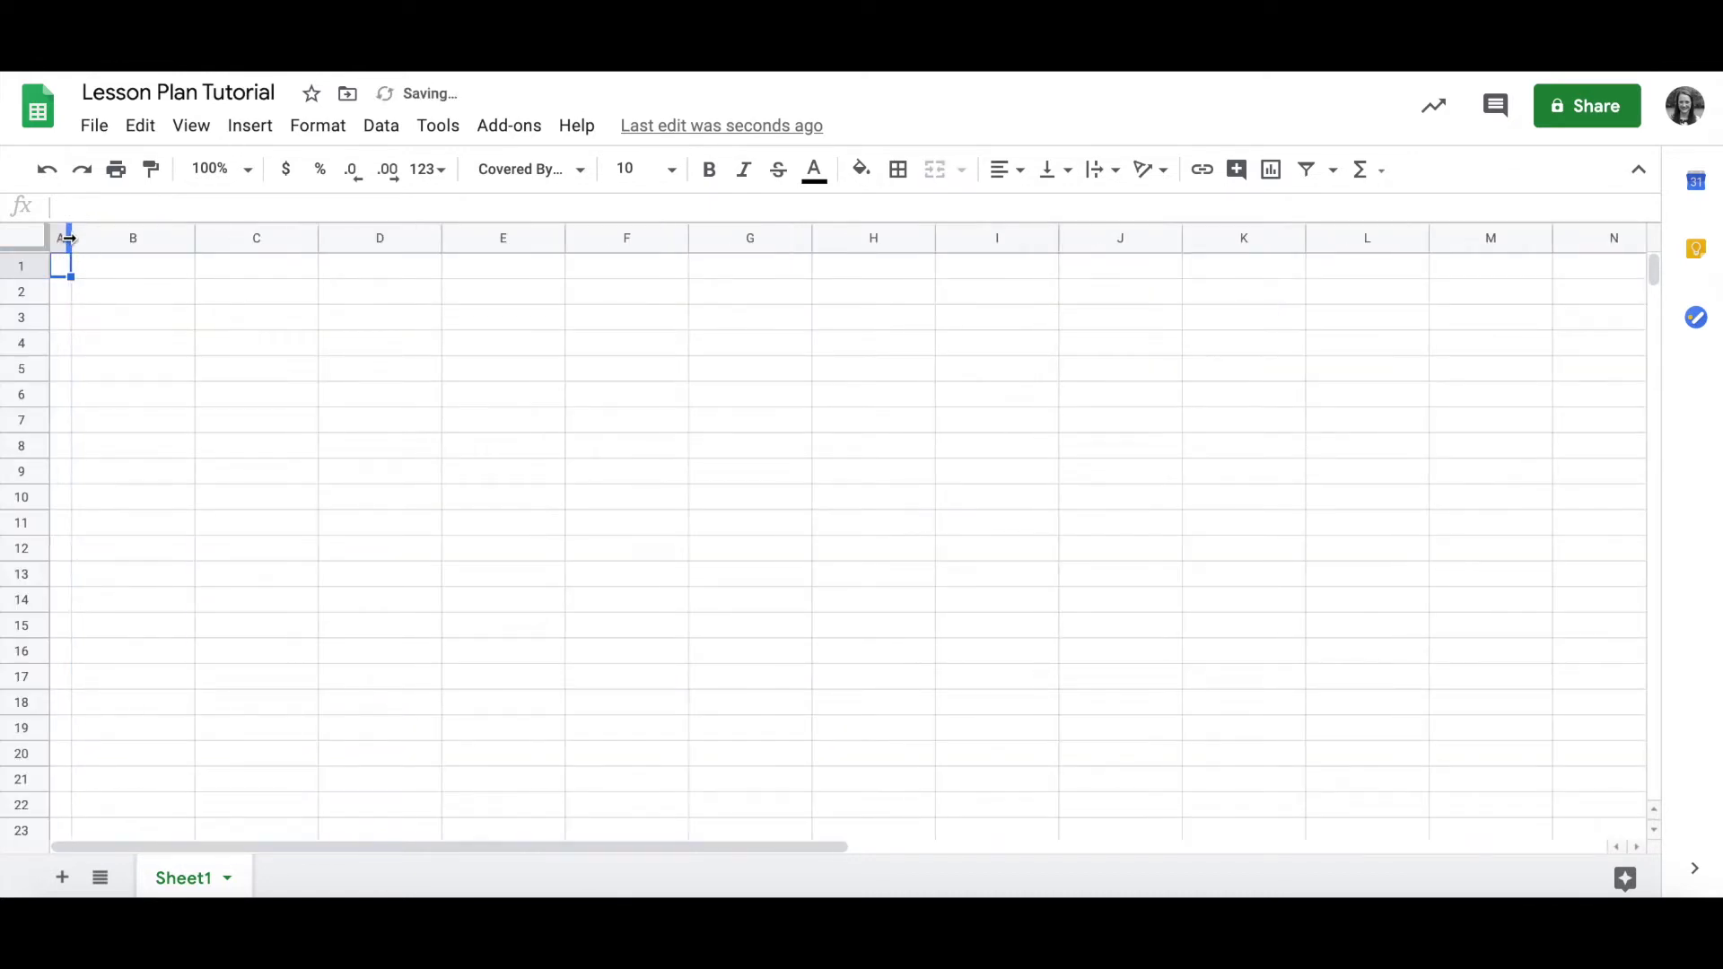
click(154, 274)
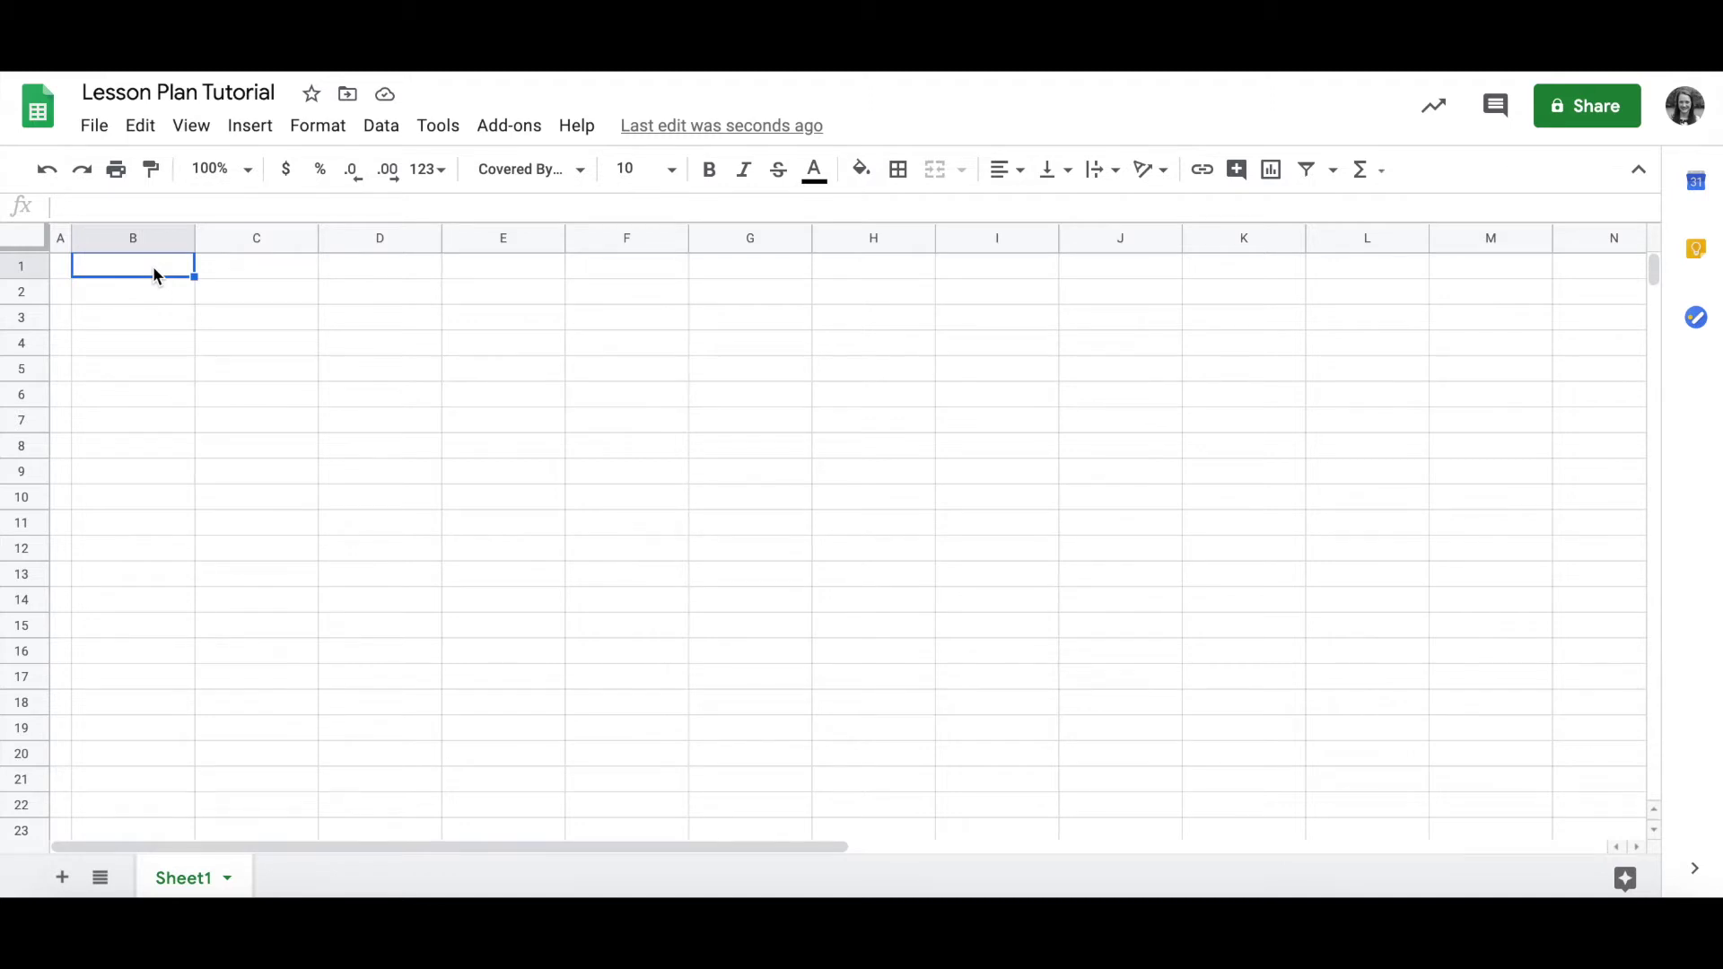
Label cell B3 as 'Class 1'
click(149, 318)
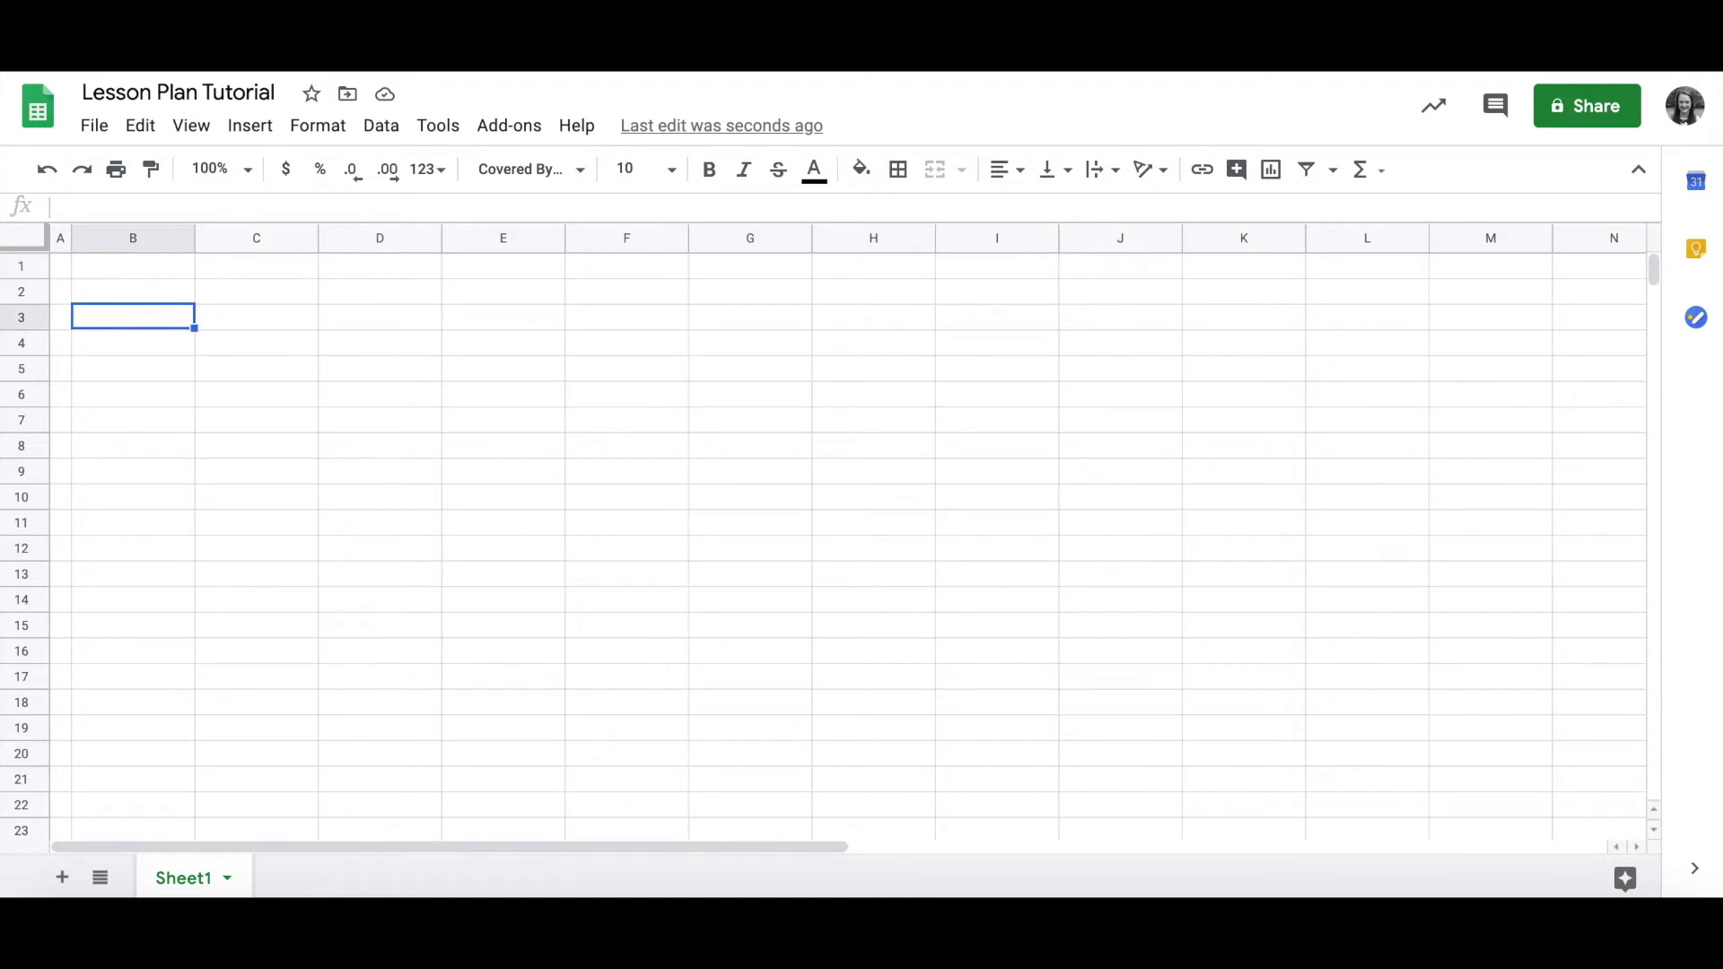
text(Class 1)
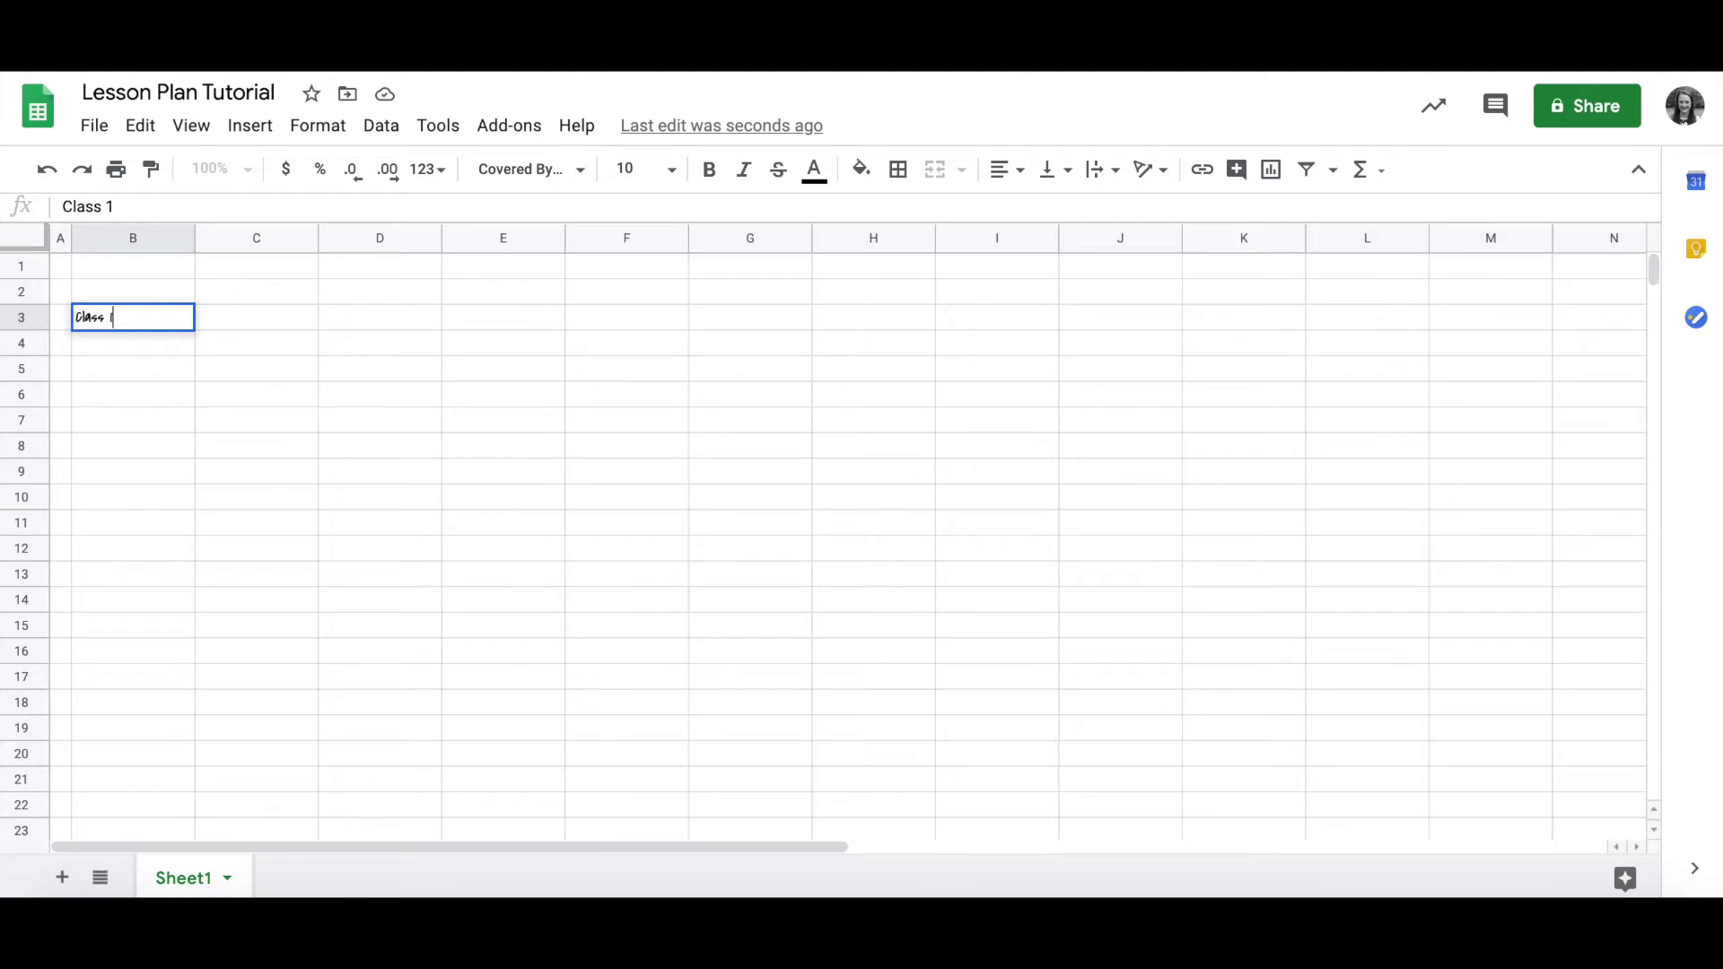
key(Tab)
Enter the months August, September, October … through May across C2:L2
click(256, 292)
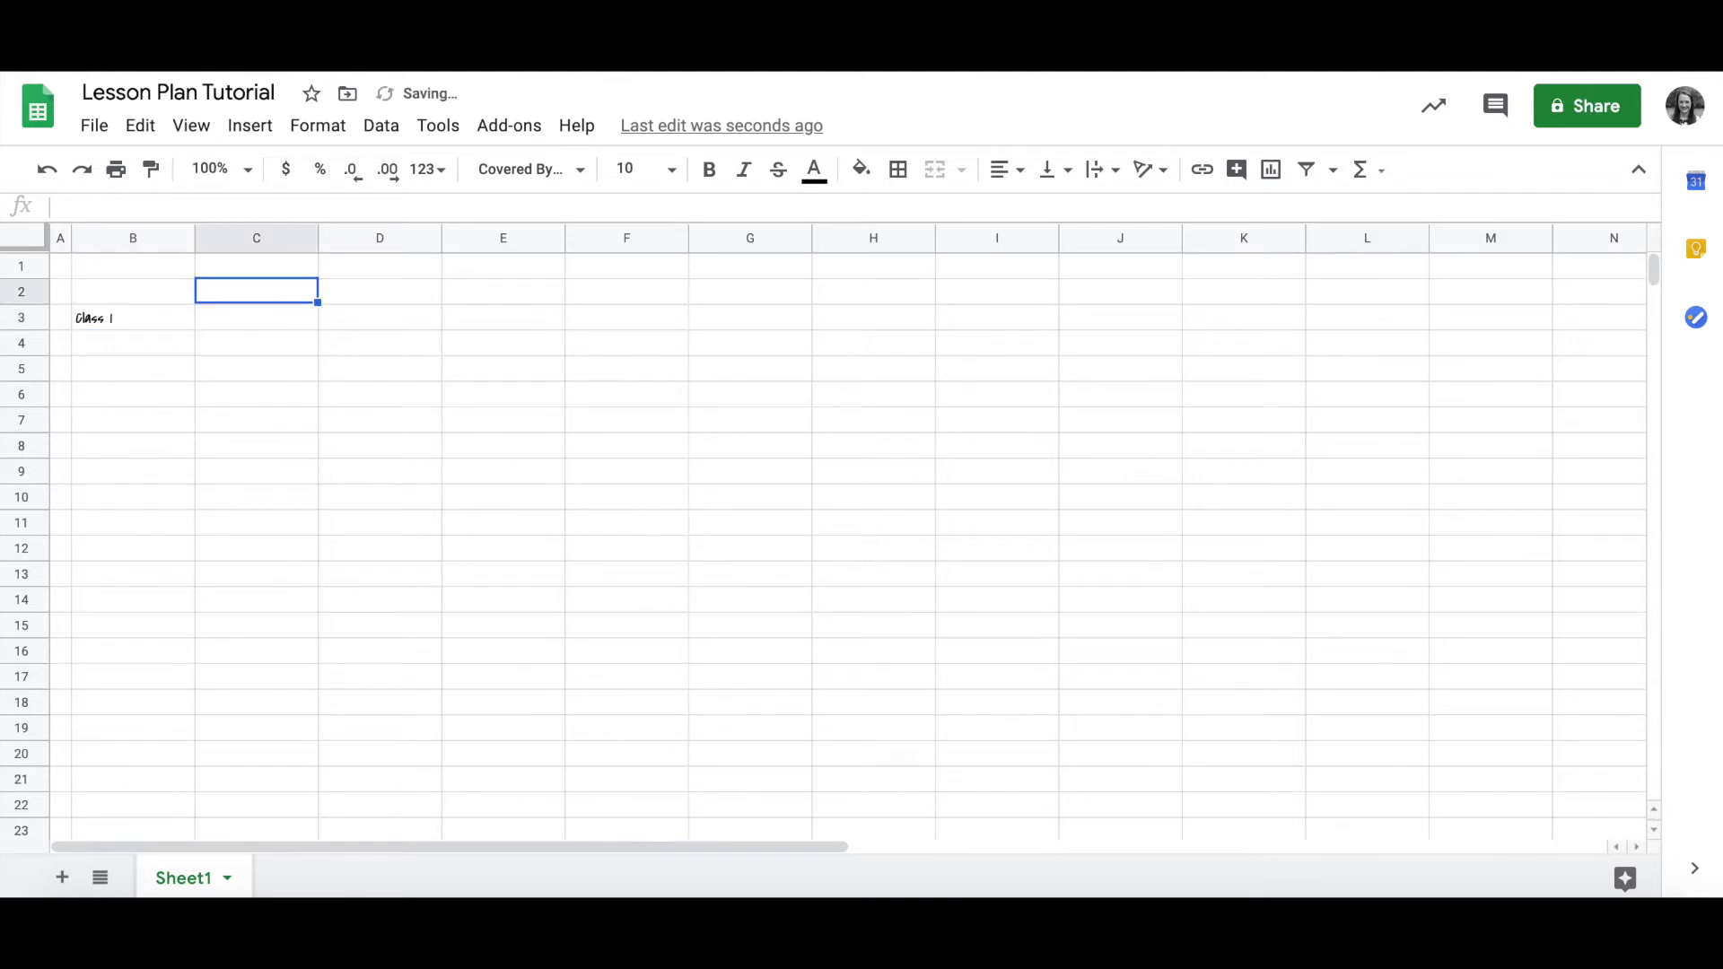
text(August)
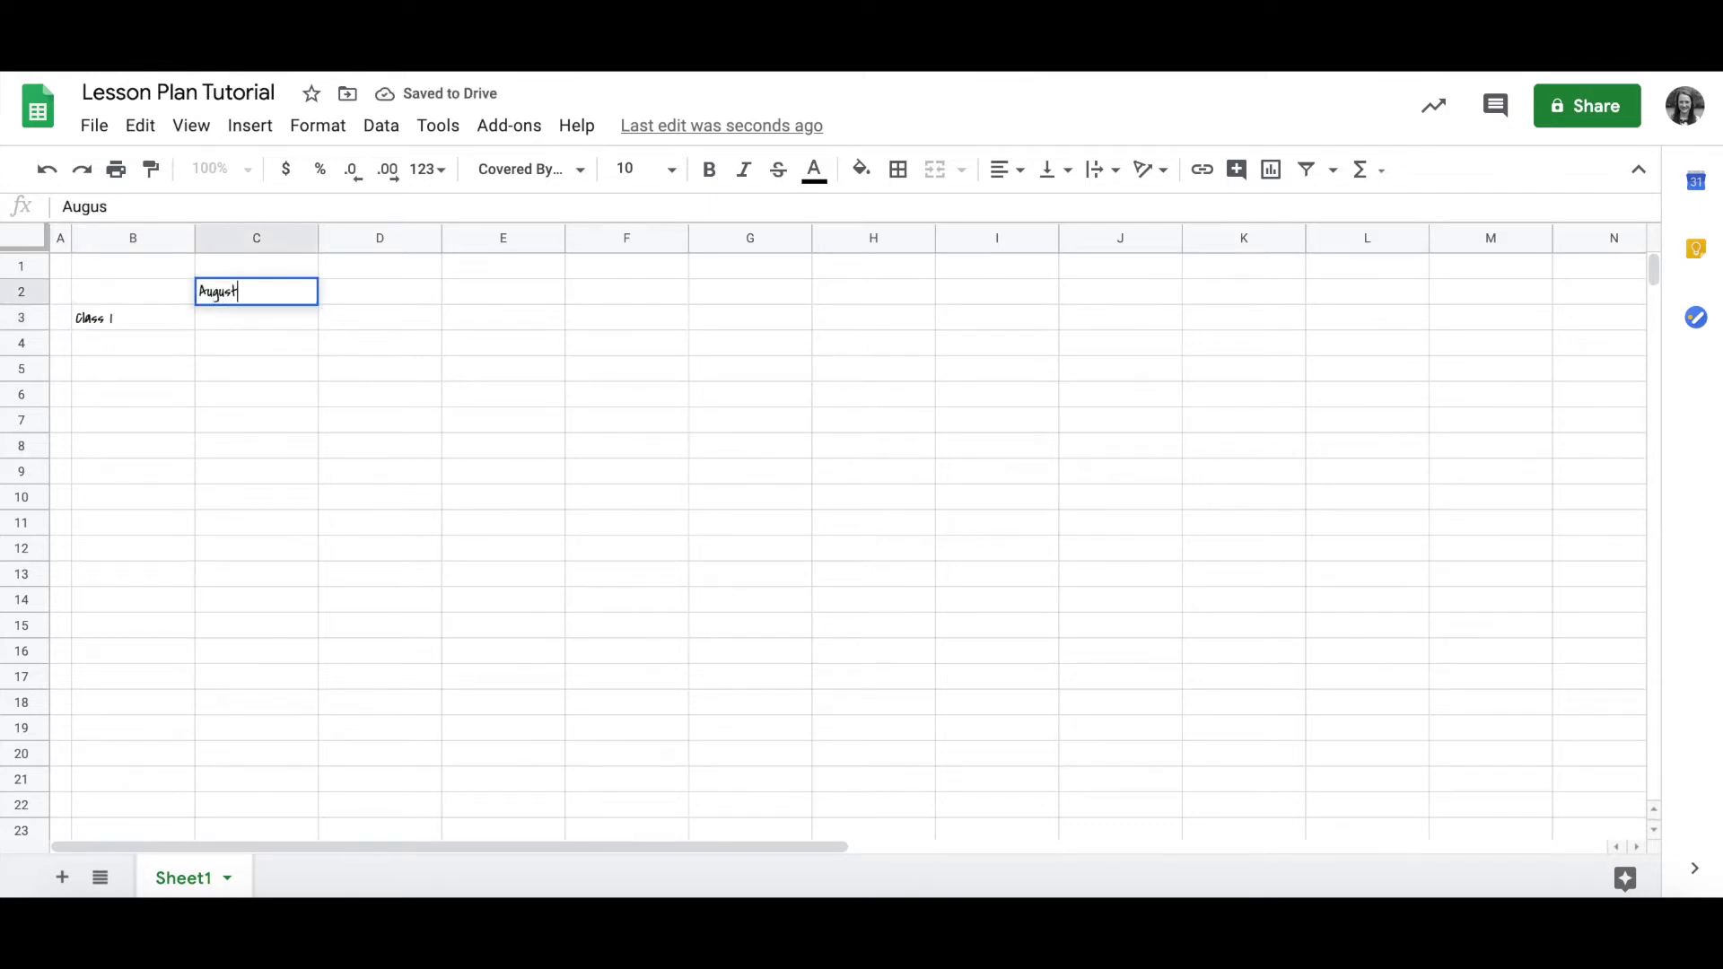
key(Tab)
text(September)
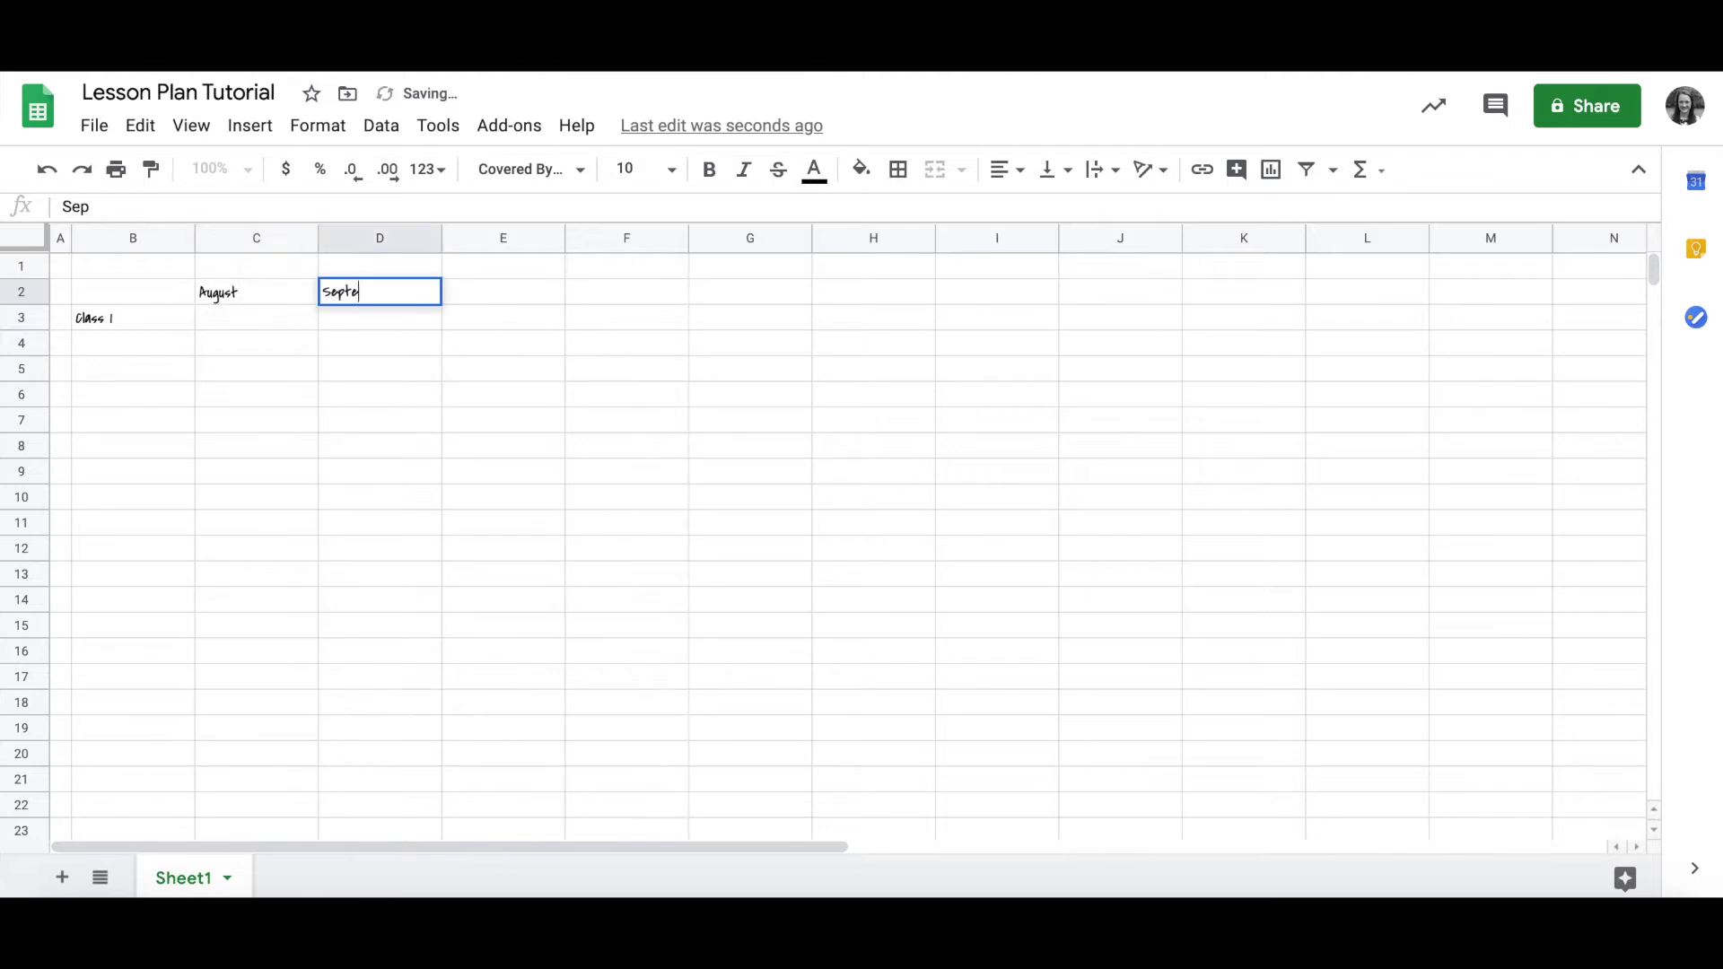
key(Tab)
text(October)
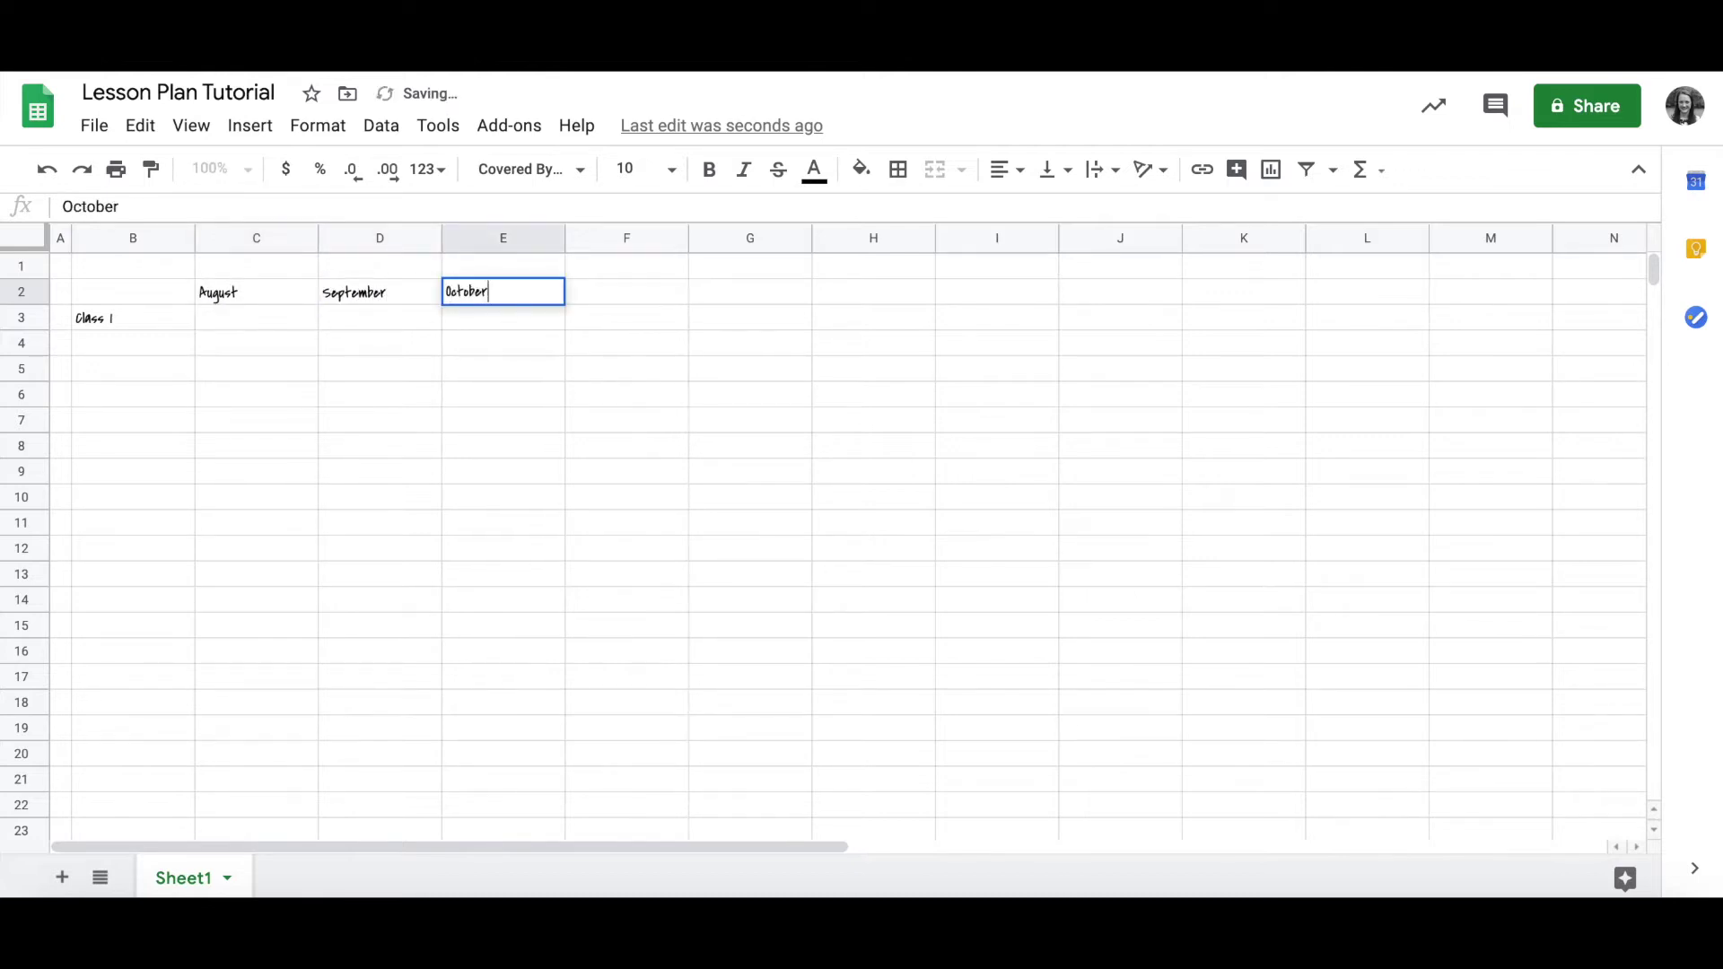
key(Tab)
text(November)
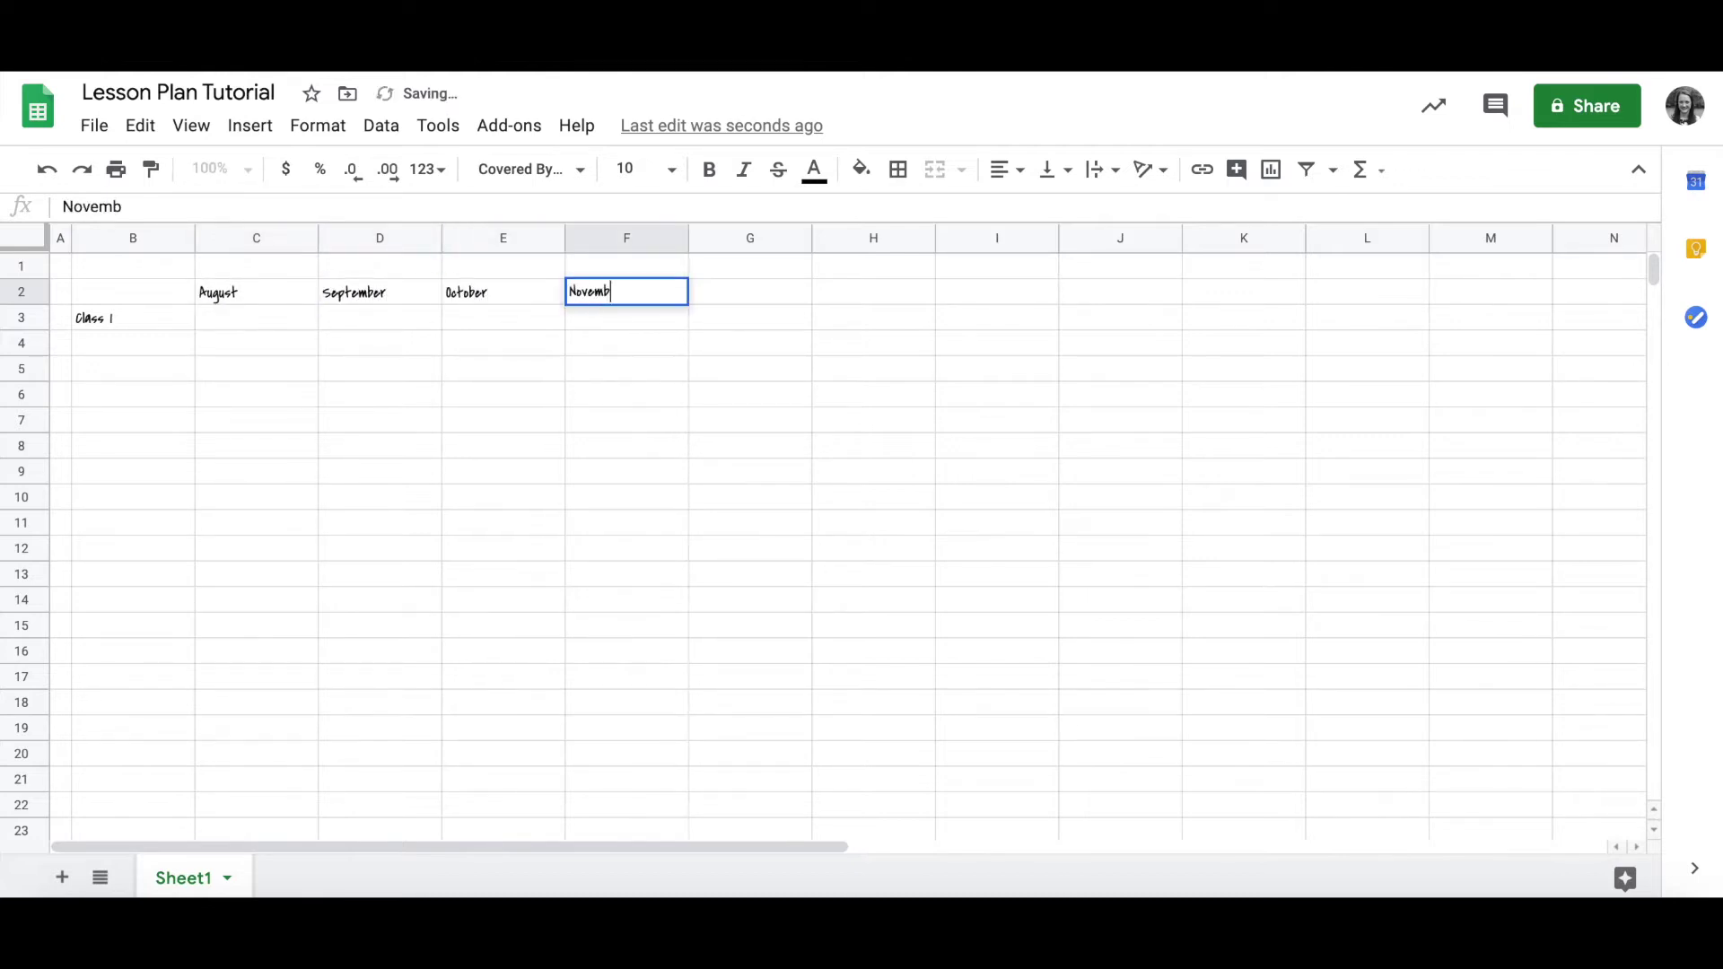
key(Tab)
text(December)
key(Tab)
text(January)
key(Tab)
text(February)
key(Tab)
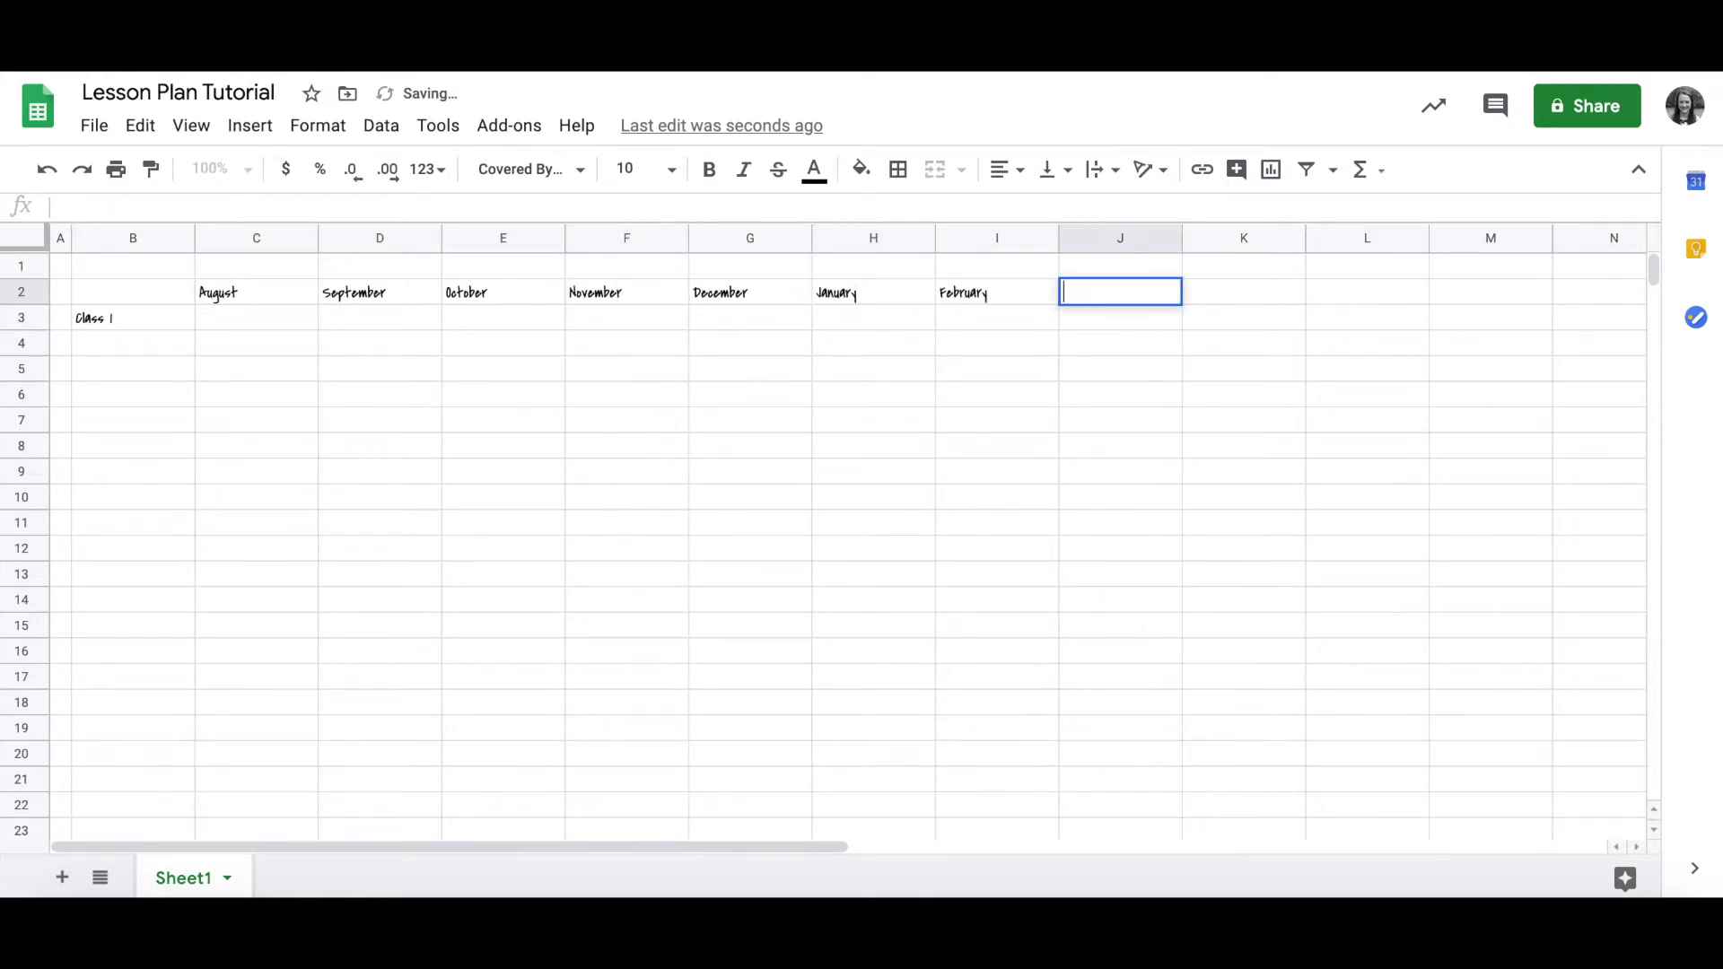
text(March)
key(Tab)
text(April)
key(Tab)
text(May)
key(Return)
key(ctrl+a)
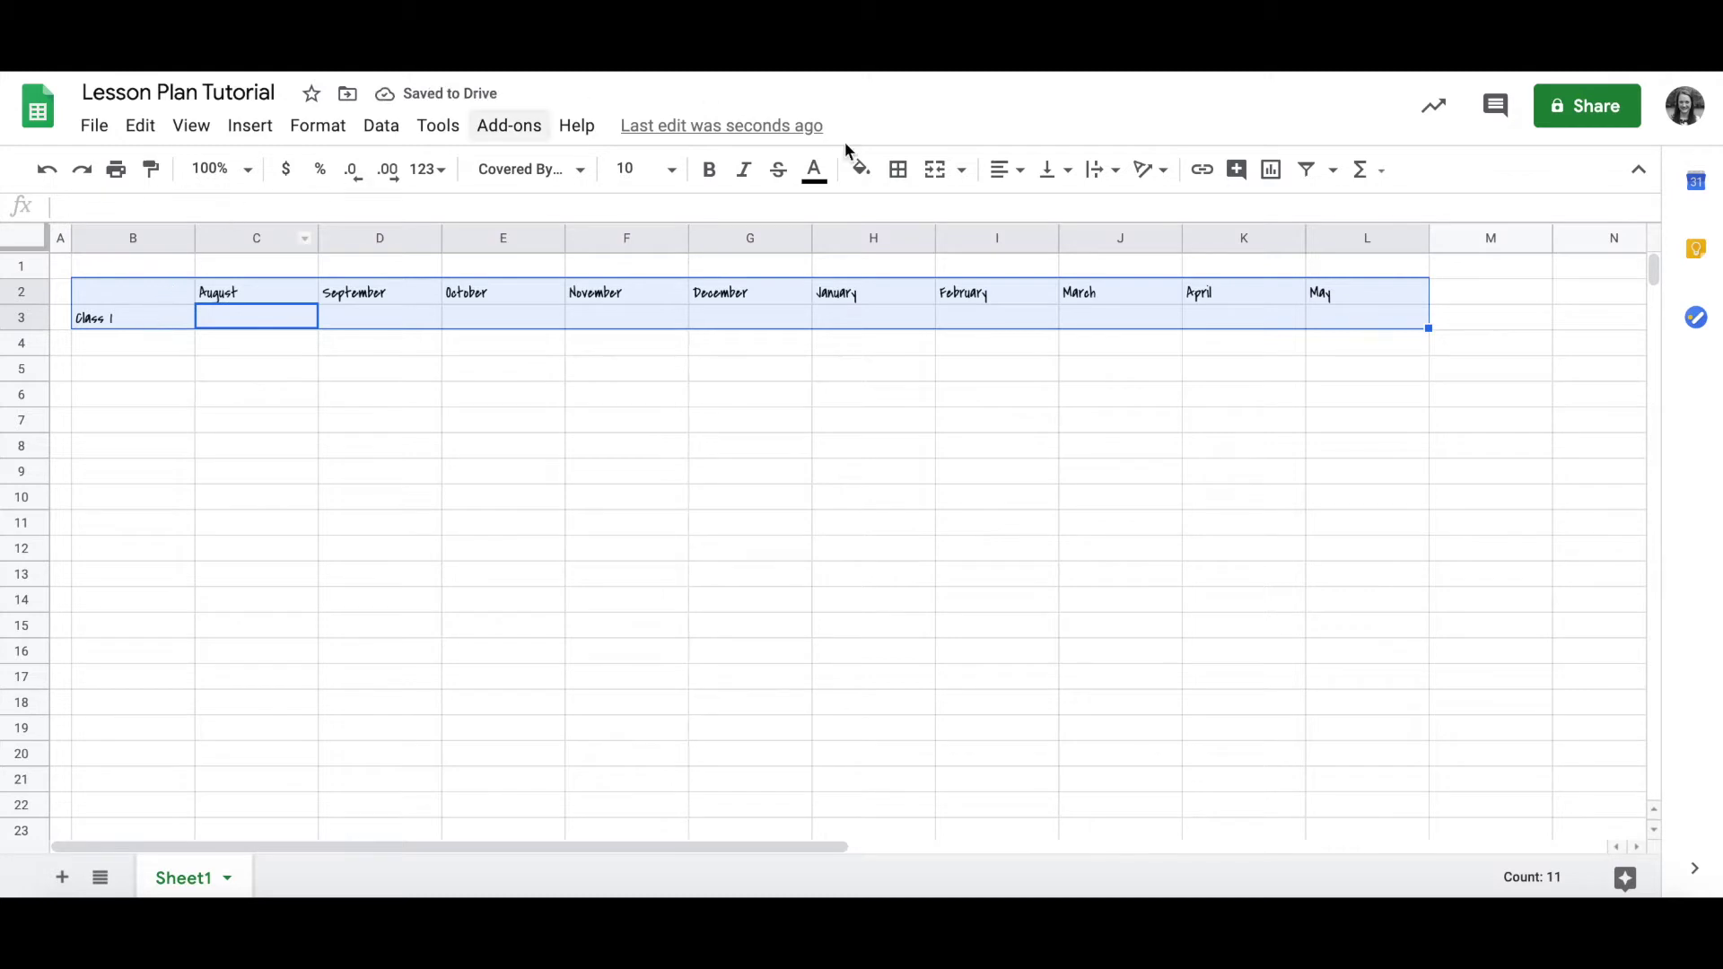
key(ctrl+a)
Centre all sheet text horizontally and vertically, then enter 'Aug 10-14' in C3
click(1004, 169)
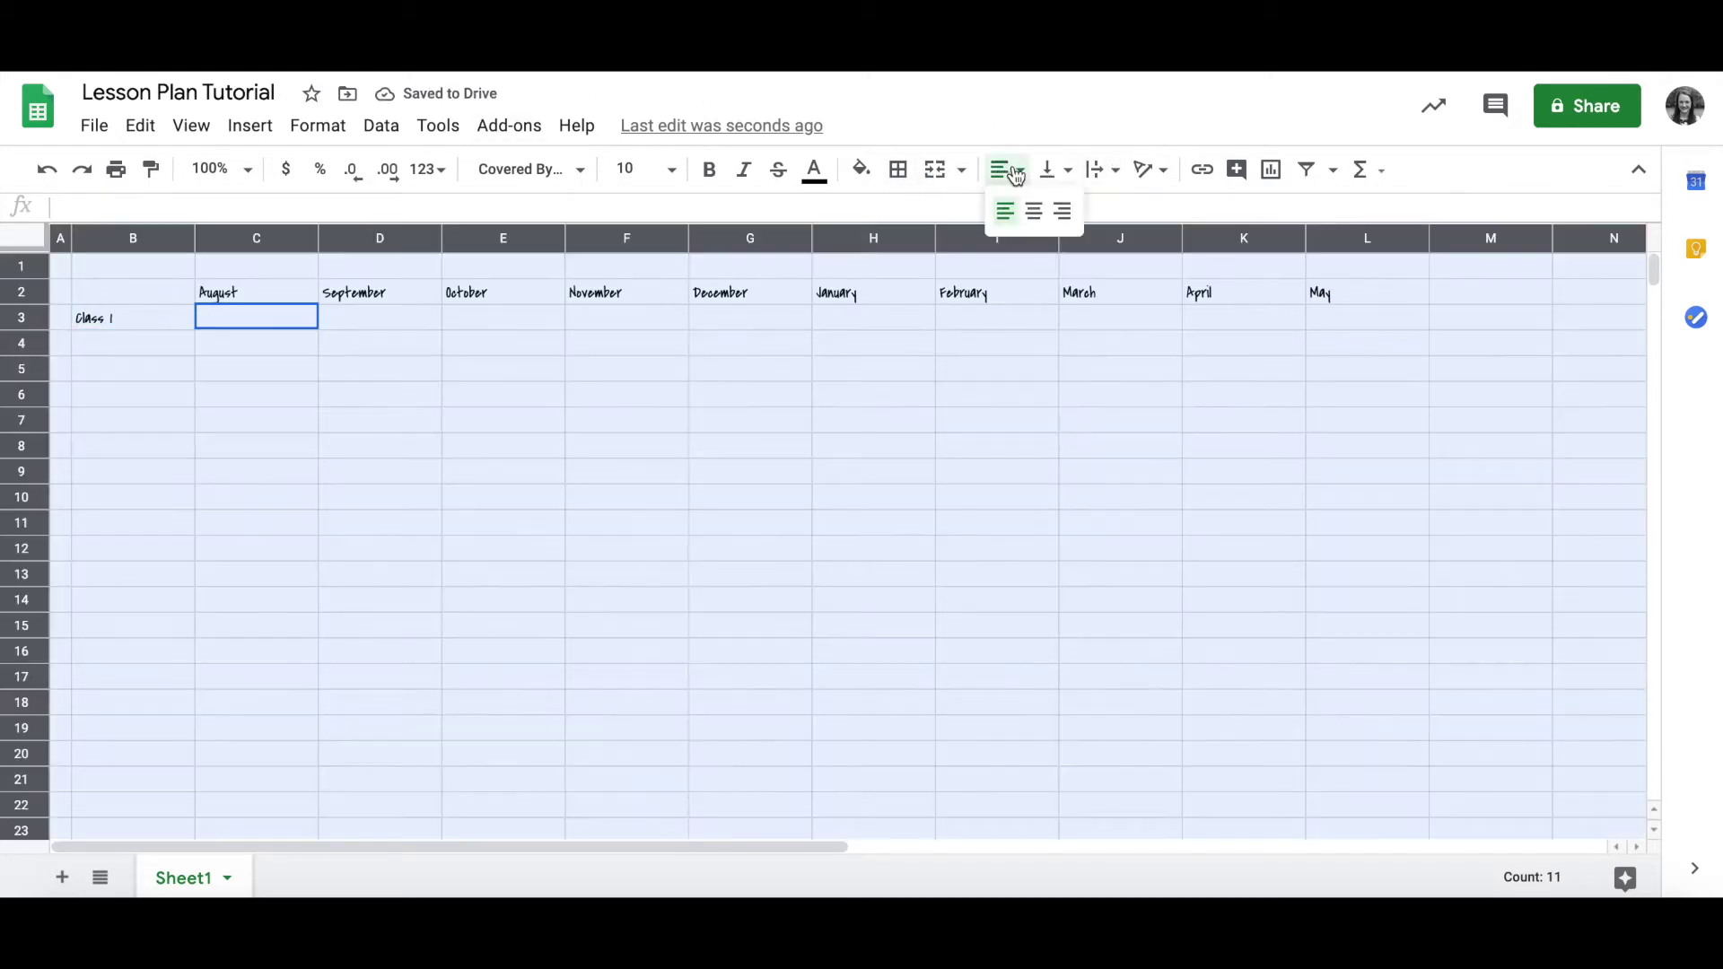
click(1034, 210)
click(1054, 169)
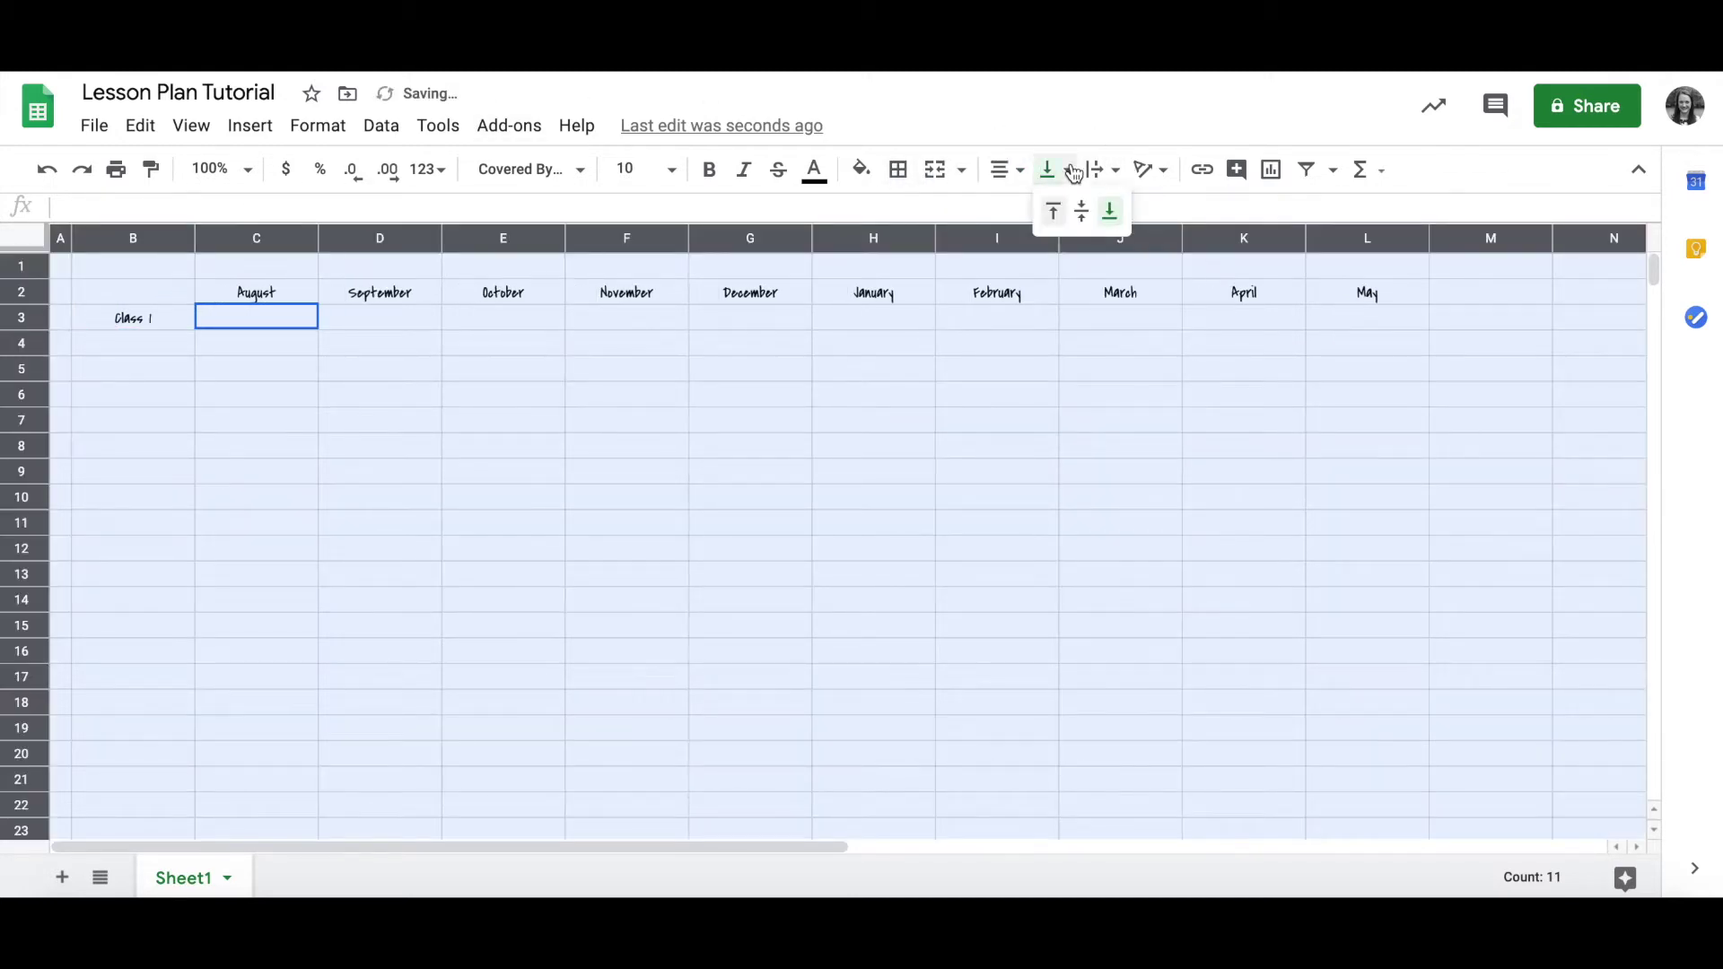
click(1077, 212)
click(252, 324)
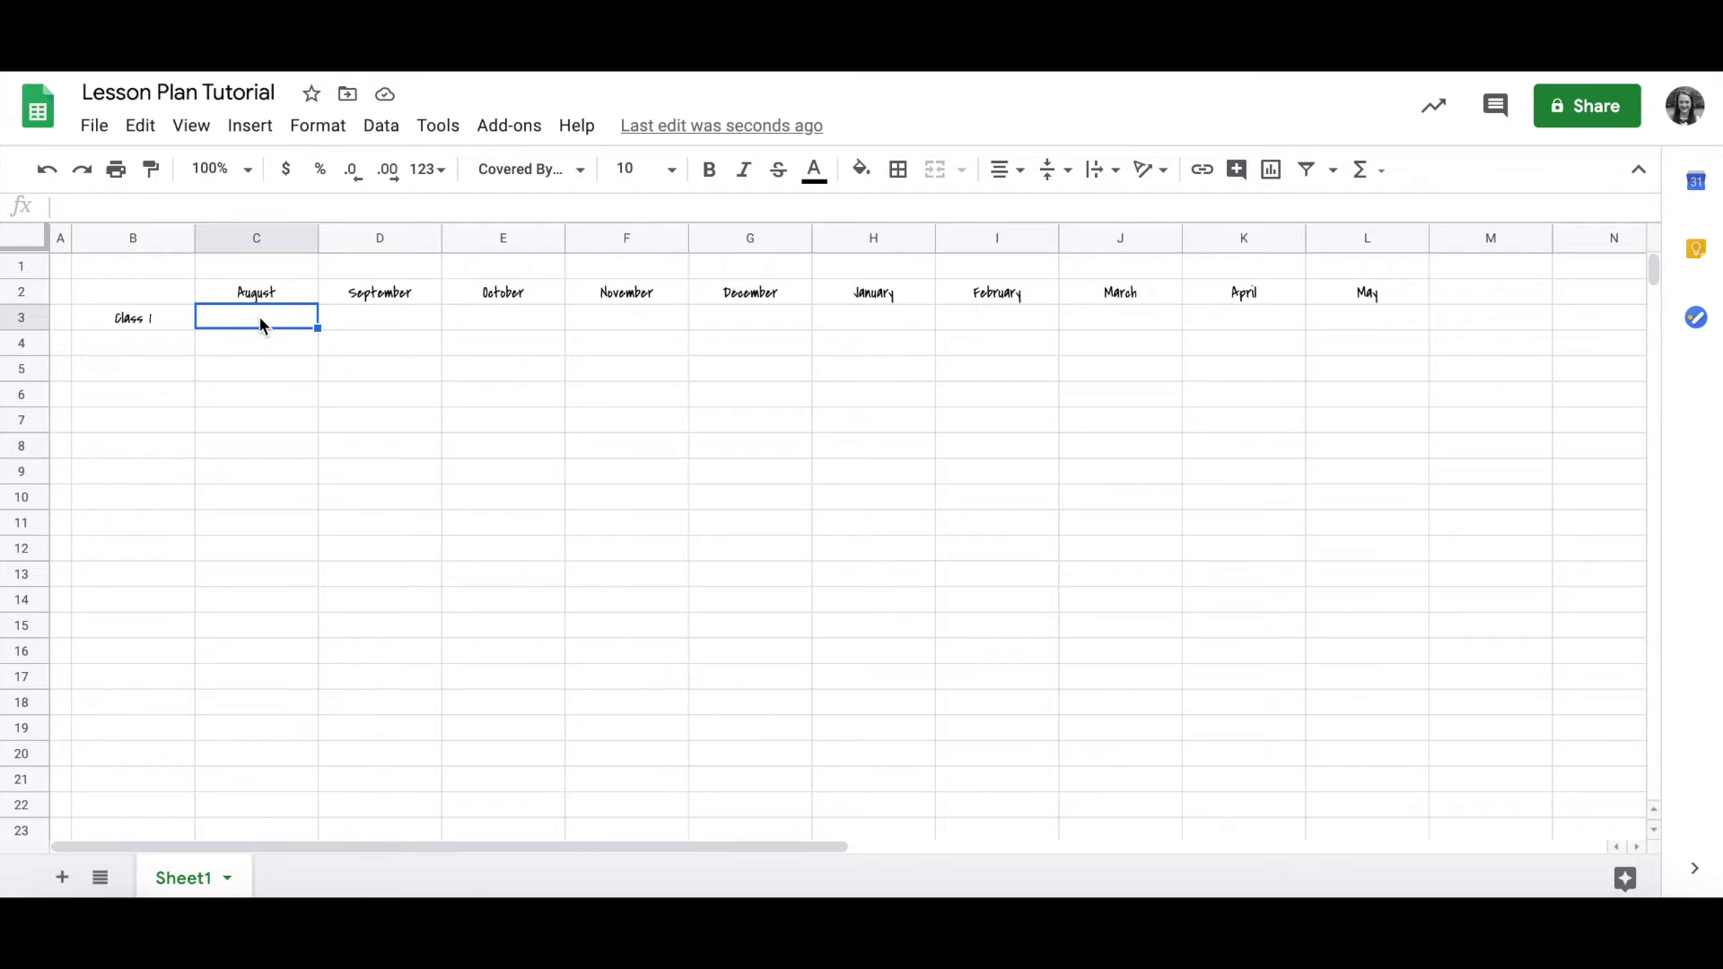
text(A)
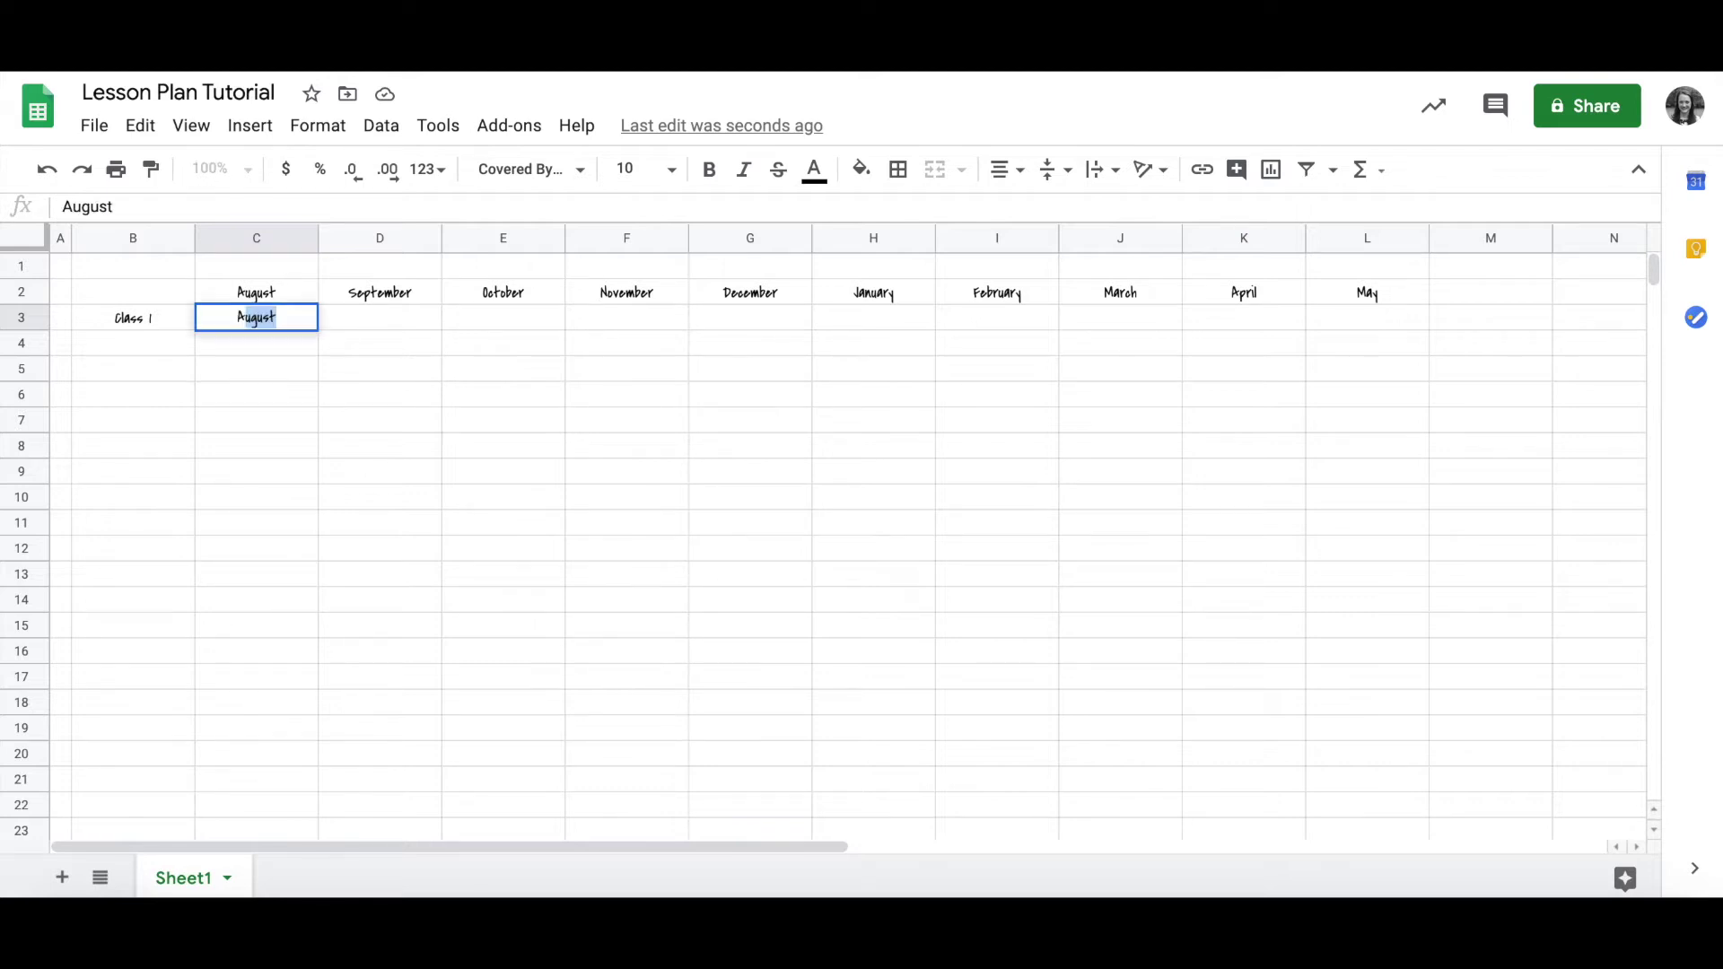
text(ug 10-14)
Fill column C with the August weeks: Aug 10-14, Aug 17-21, Aug 24-28
key(Return)
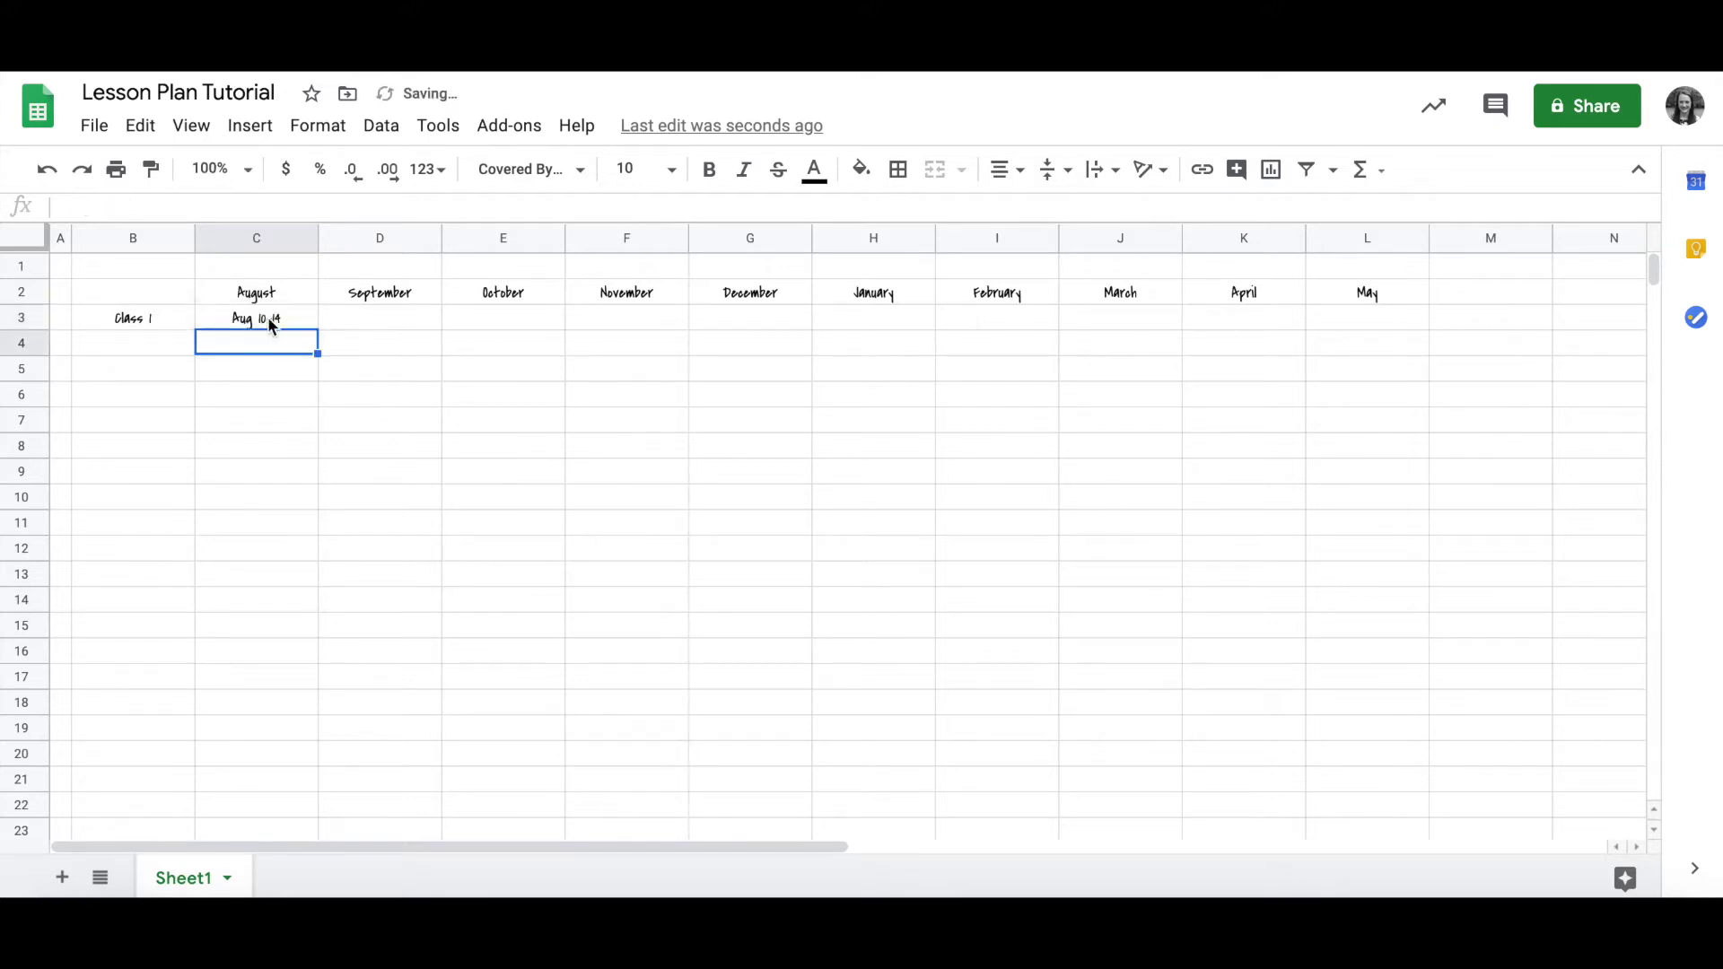
click(304, 321)
drag(318, 329, 318, 395)
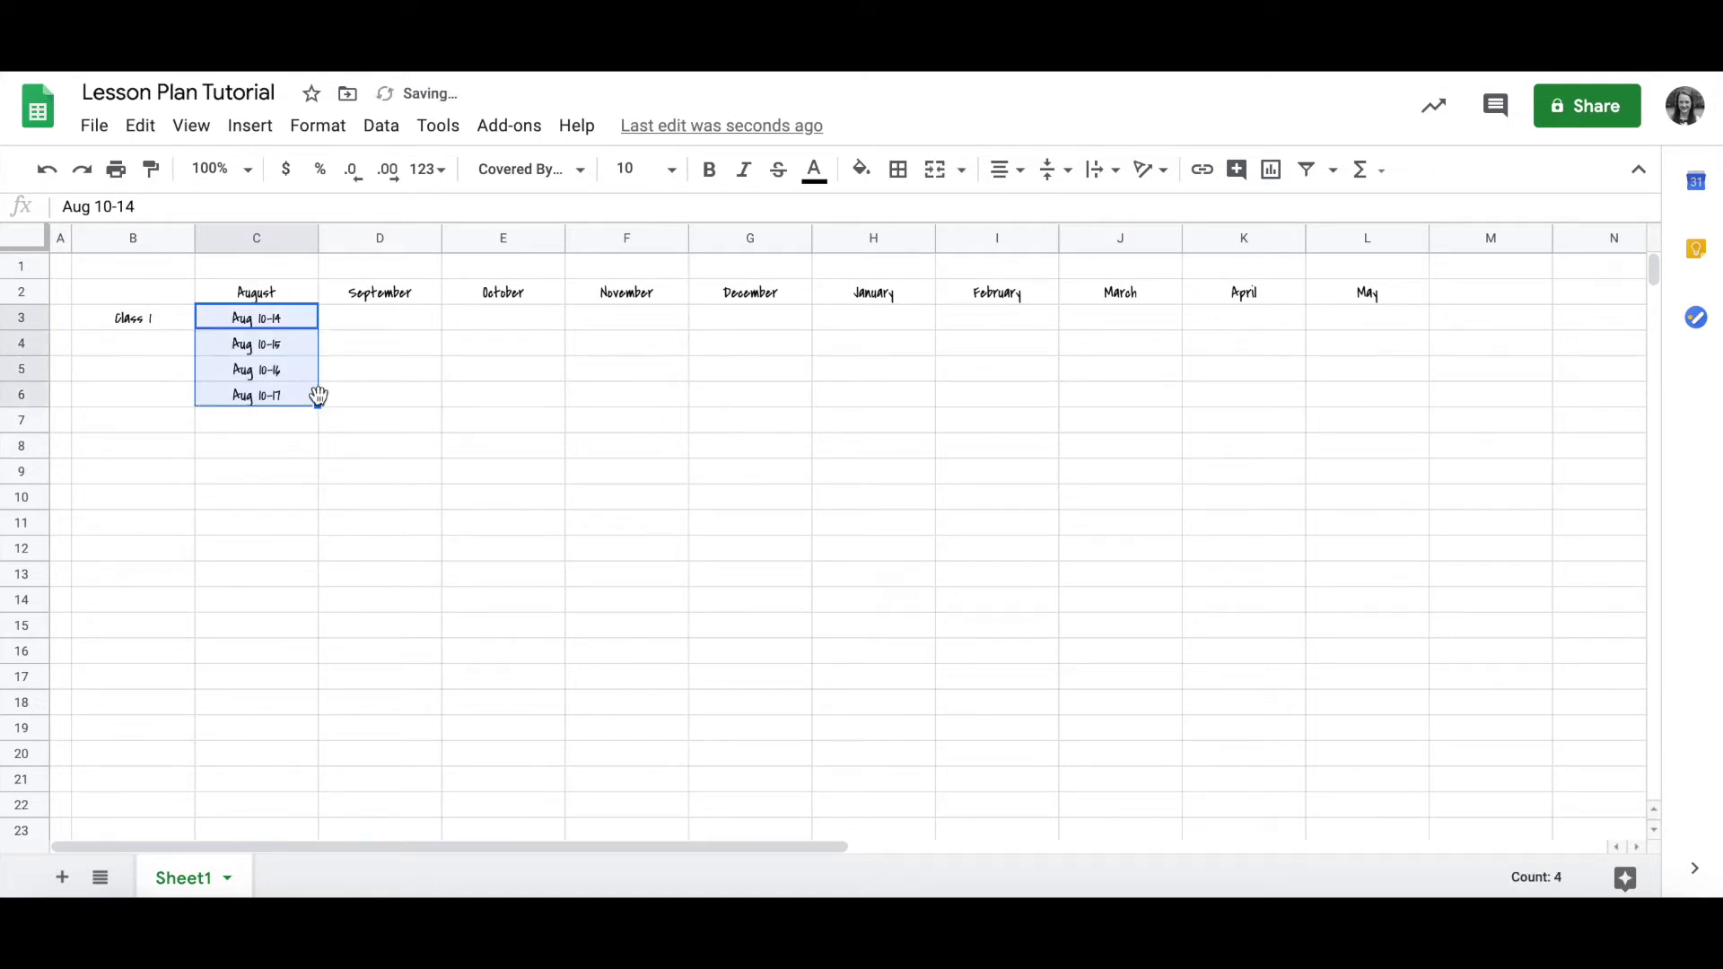
key(ctrl+z)
key(Down)
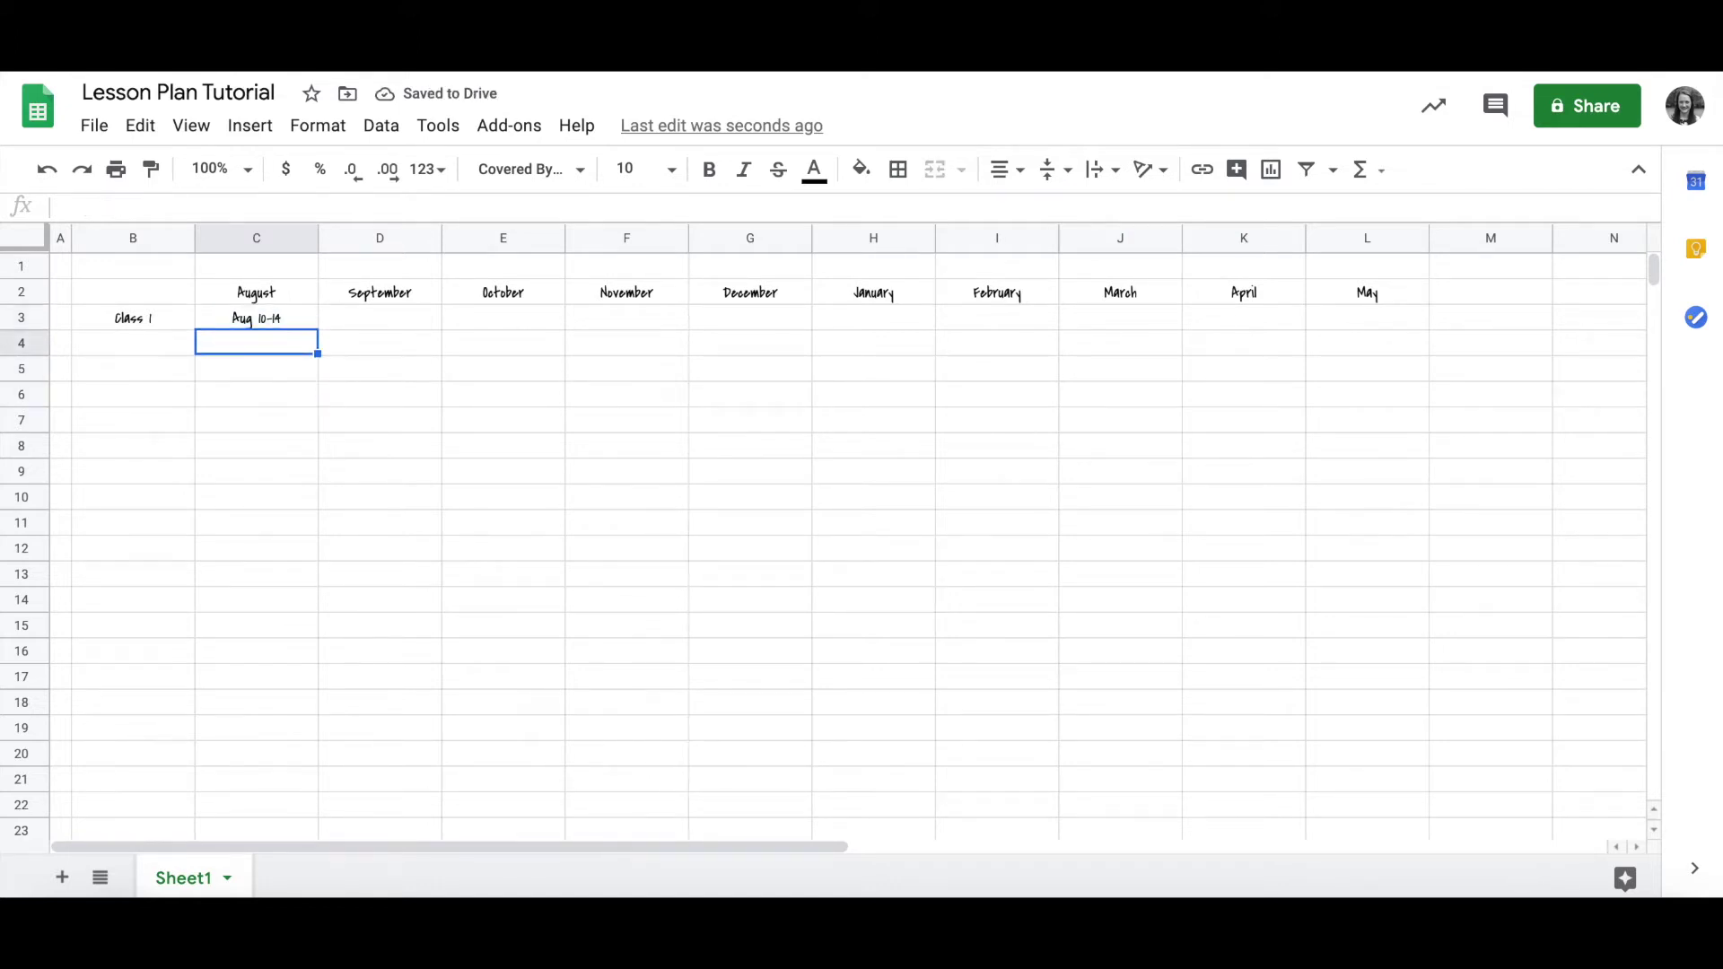
text(Aug 17-21)
key(Return)
text(Aug 24-28)
Fill column D with Aug 31-Sep 4, Sep 7-11, Sep 14-18 and Sep 21-25
click(379, 316)
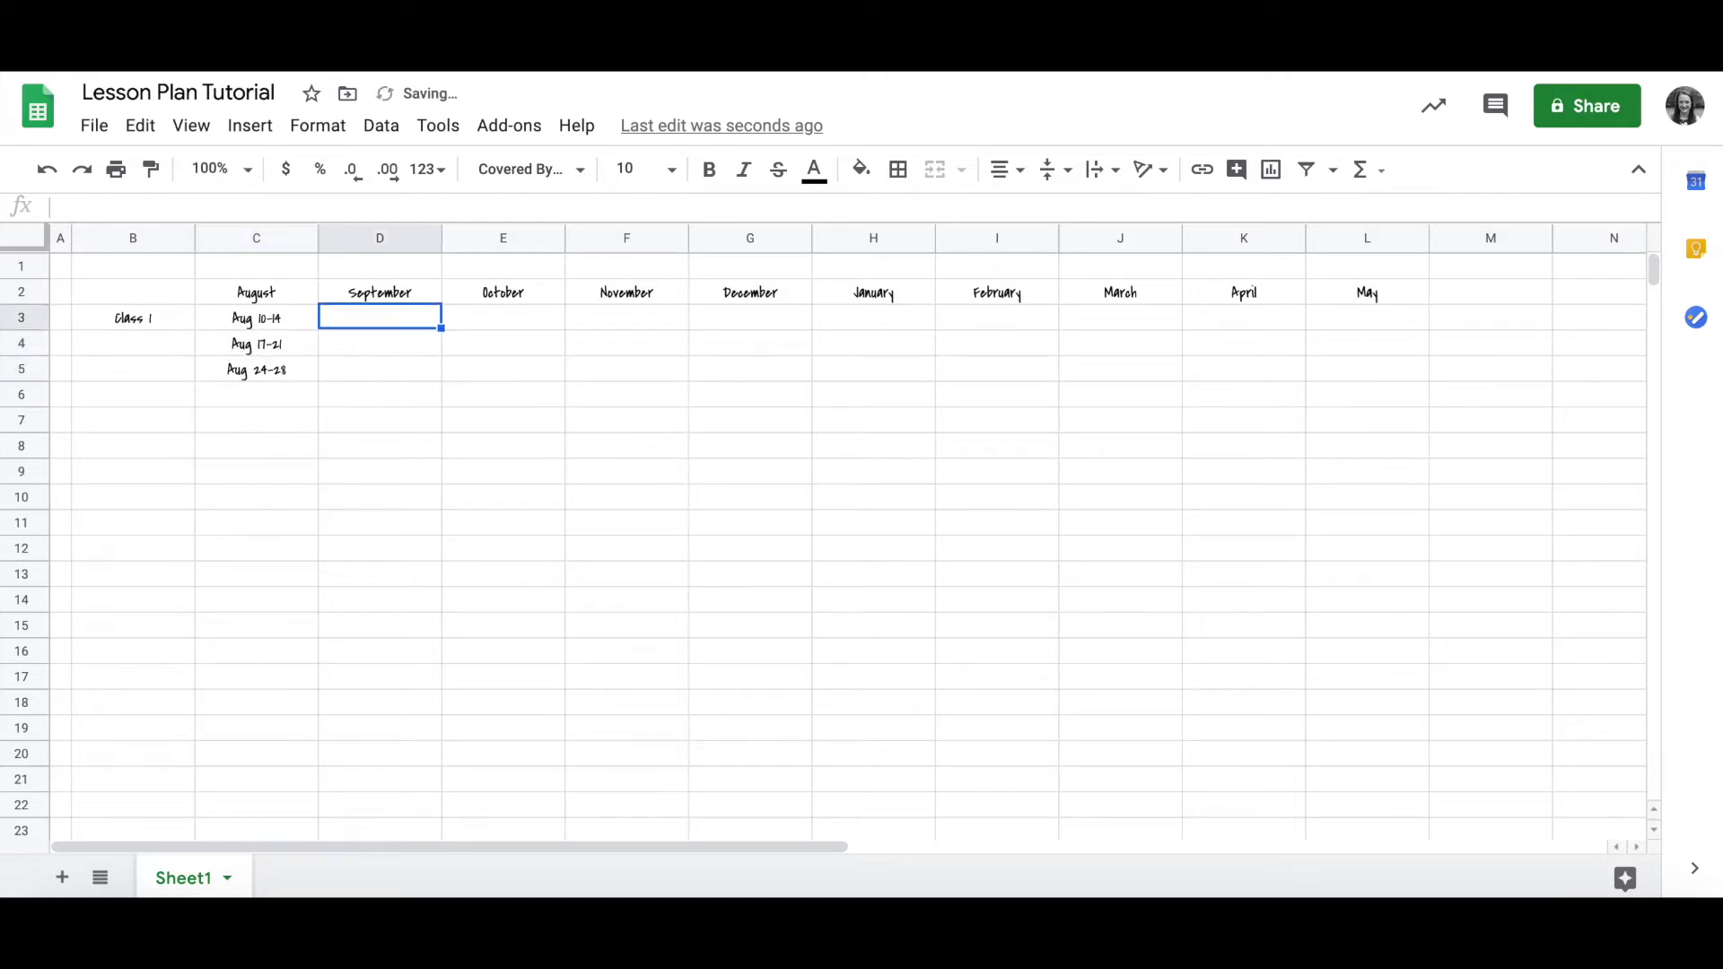
text(Aug )
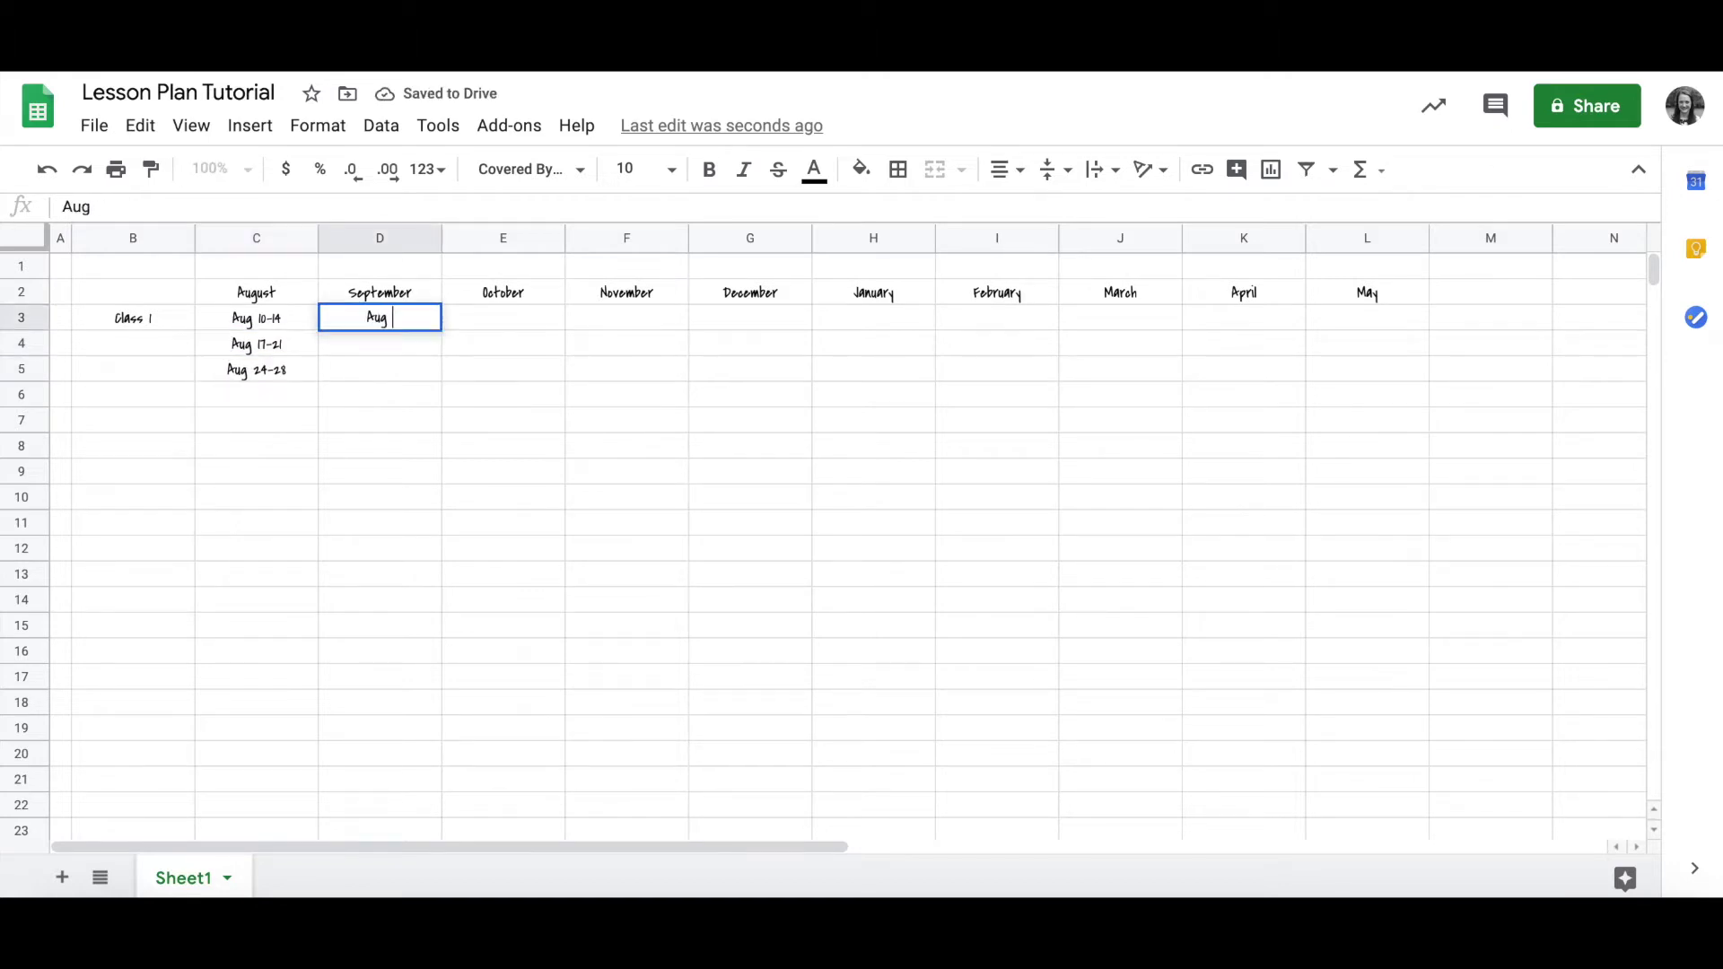
text(31-)
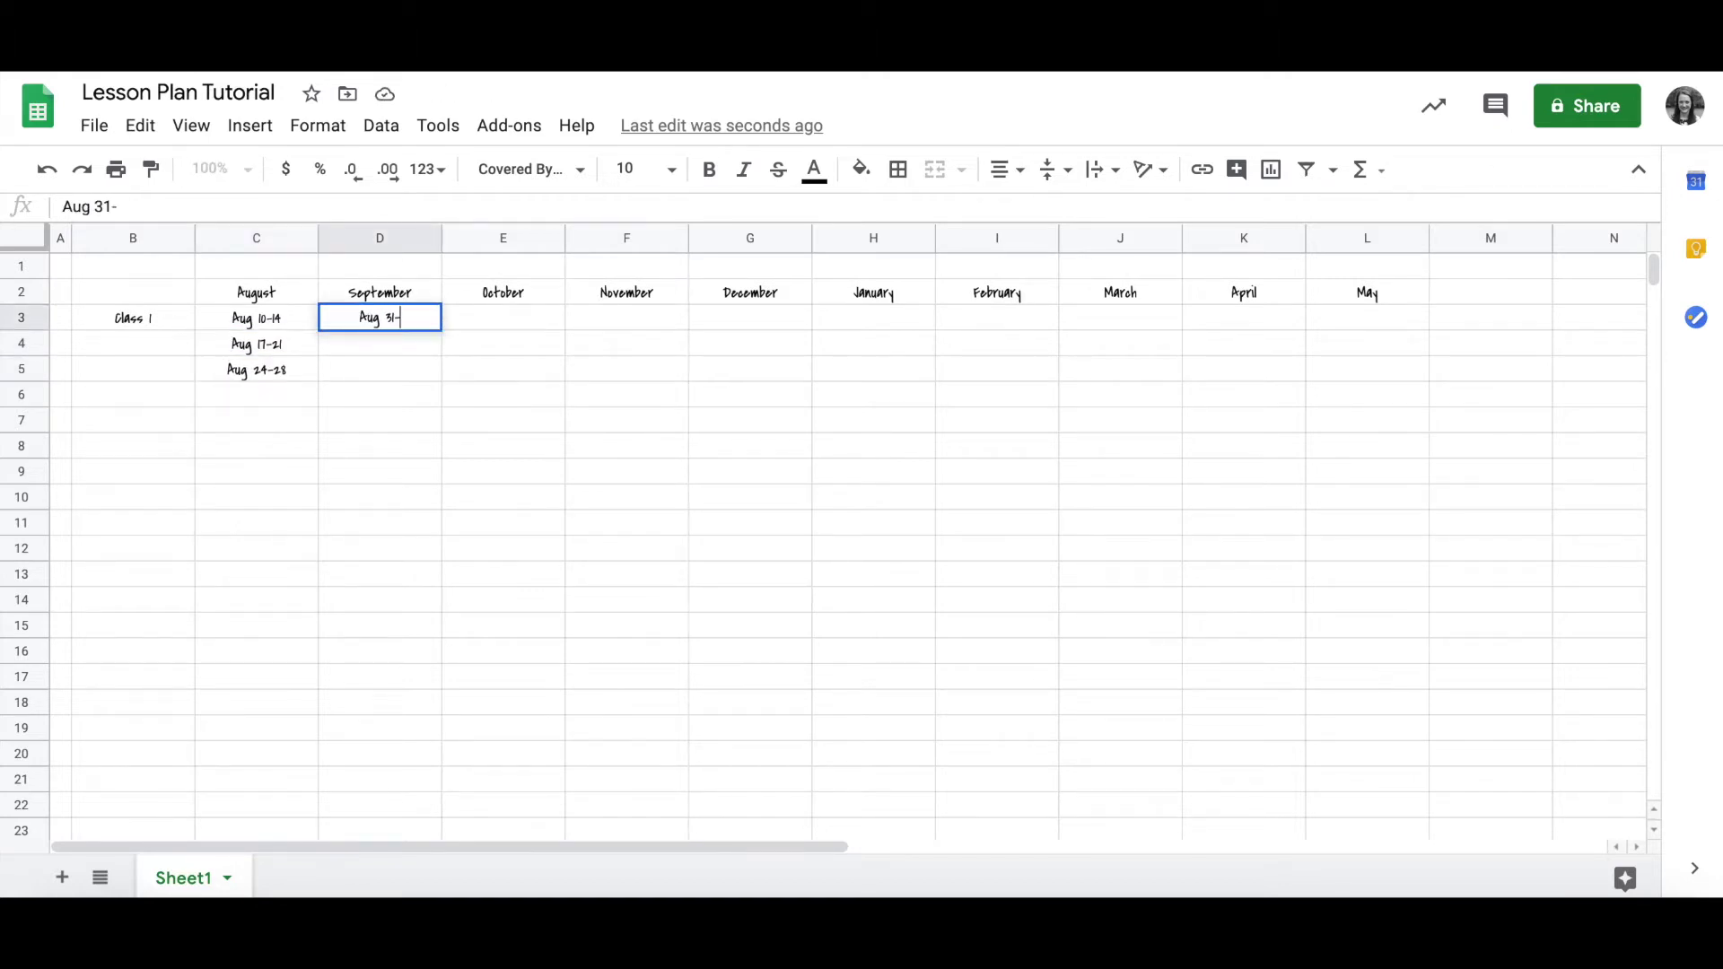
text(Sep 4)
key(Return)
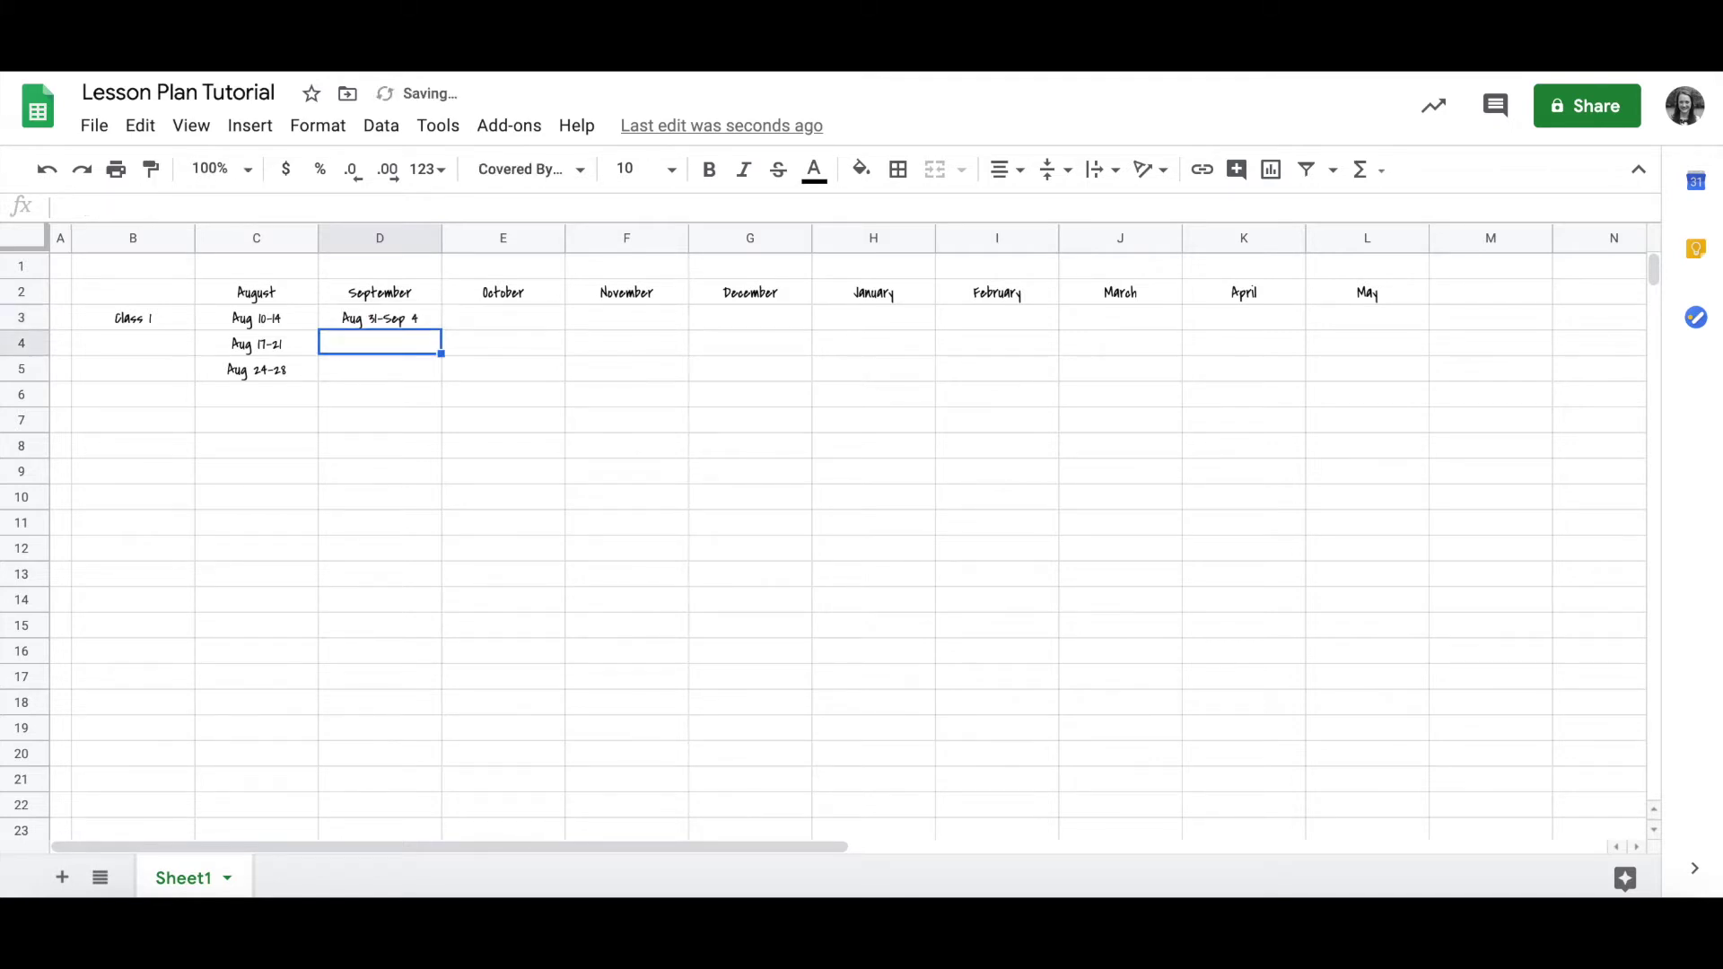
text(Sep )
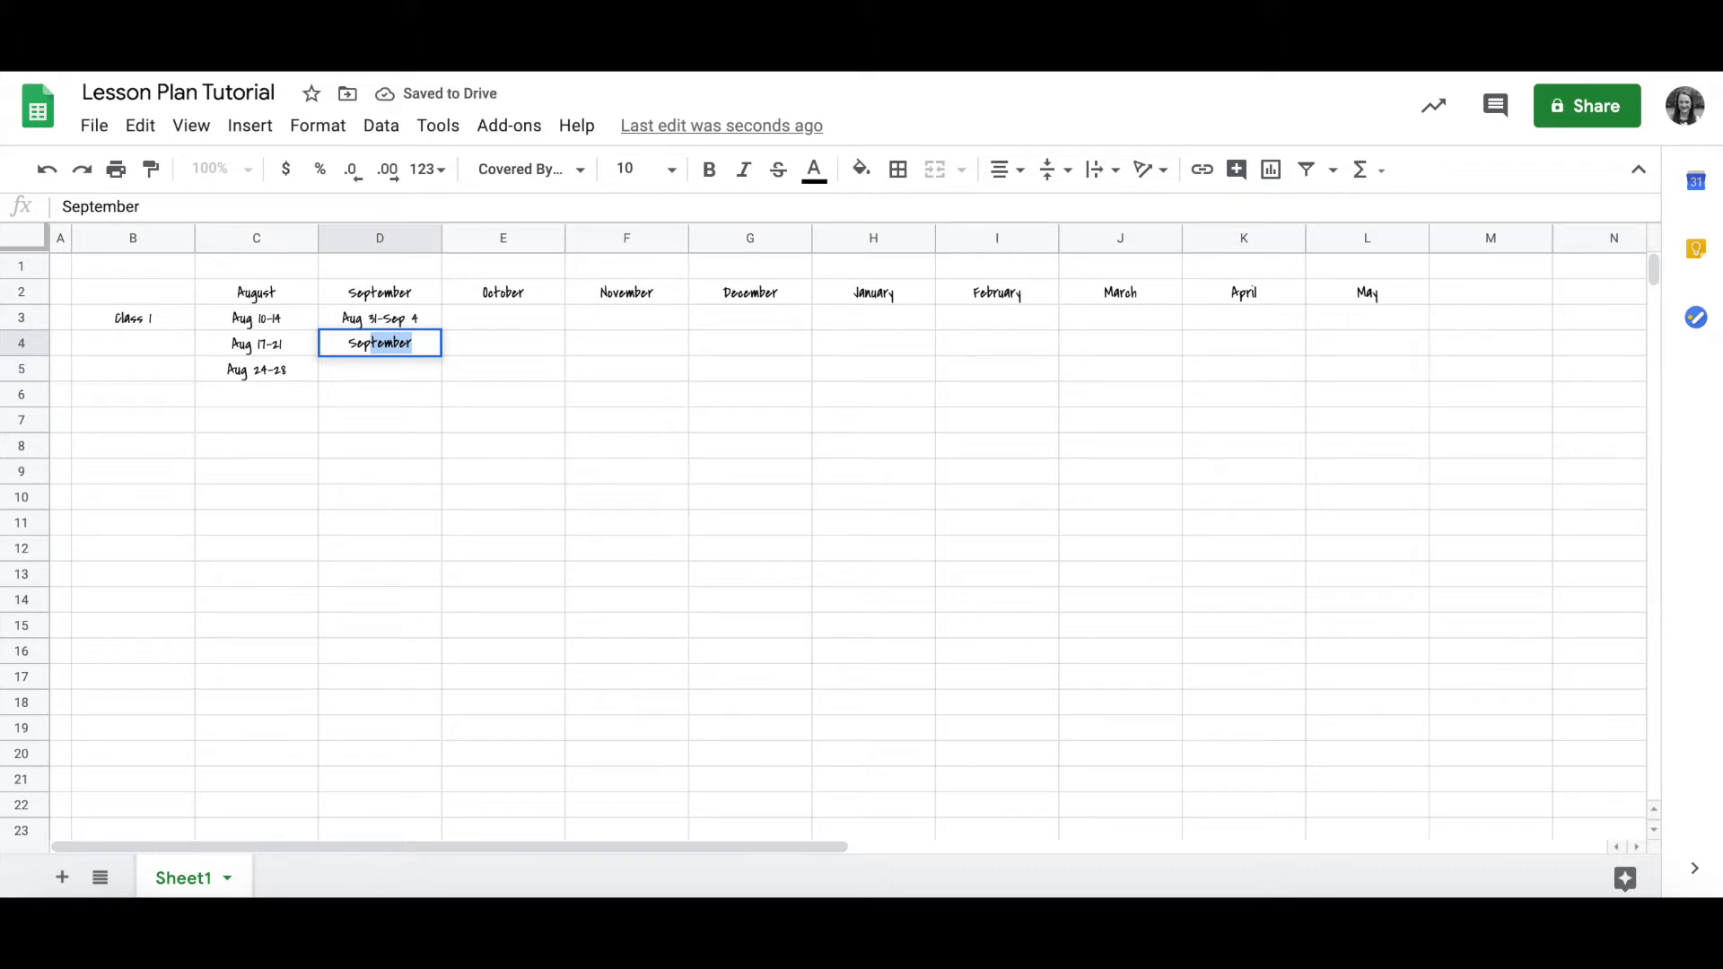
text(7)
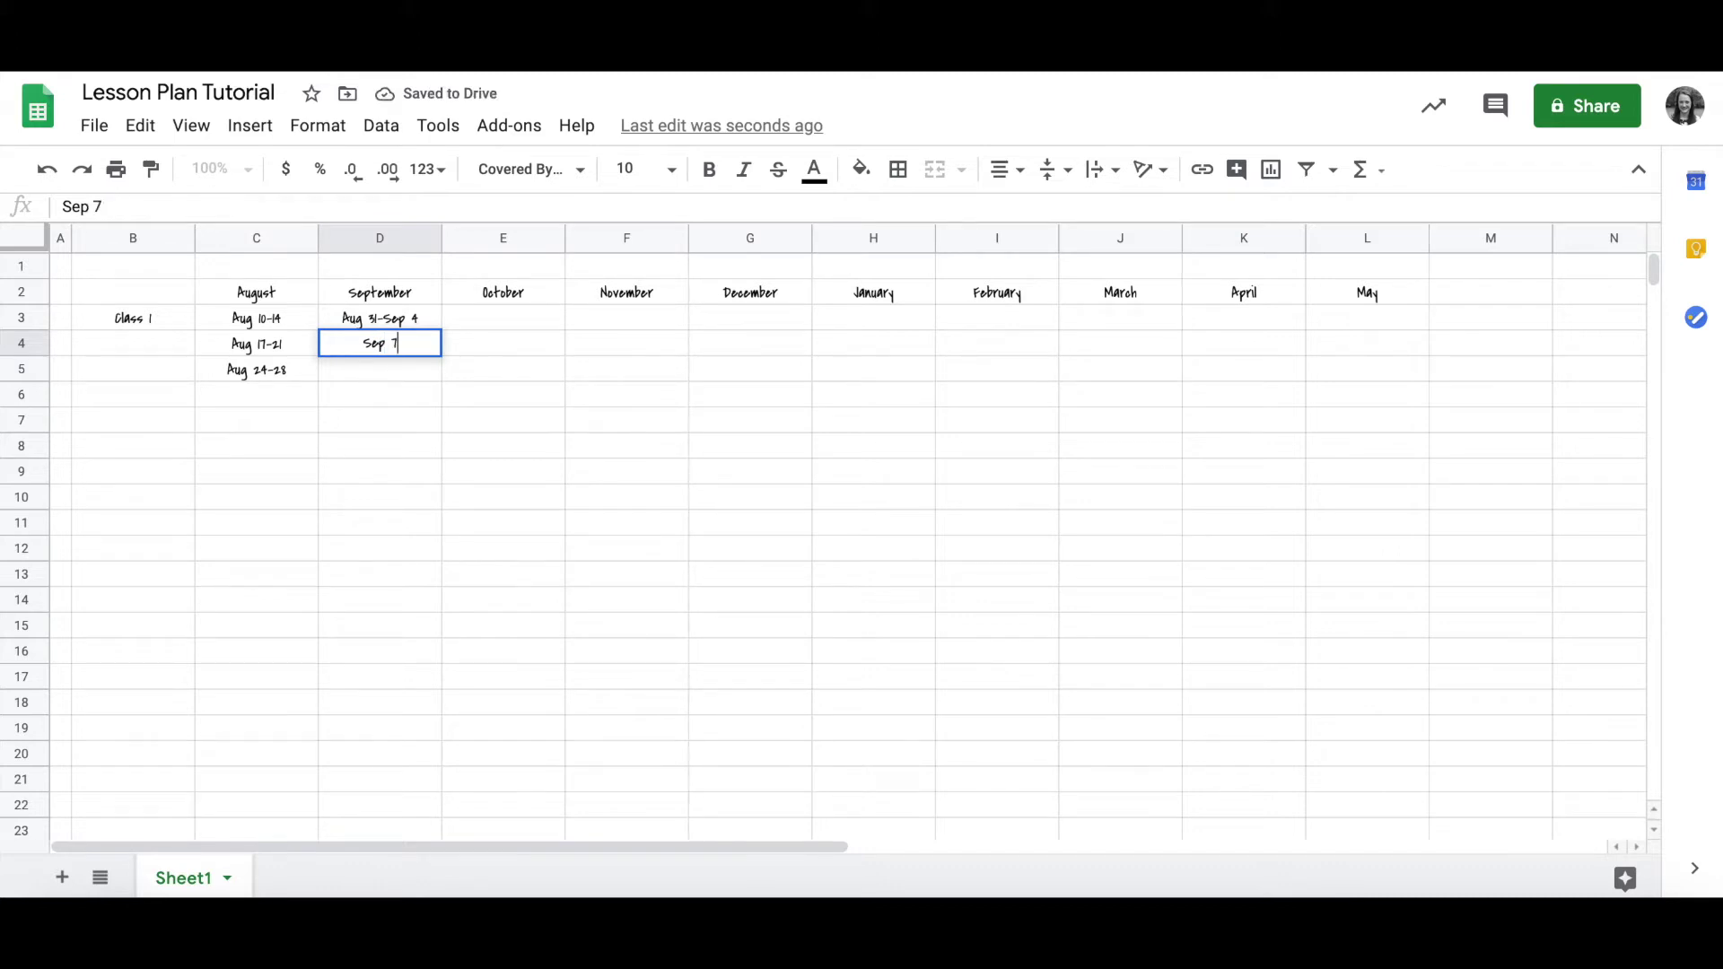
text(-11)
key(Return)
text(Sep)
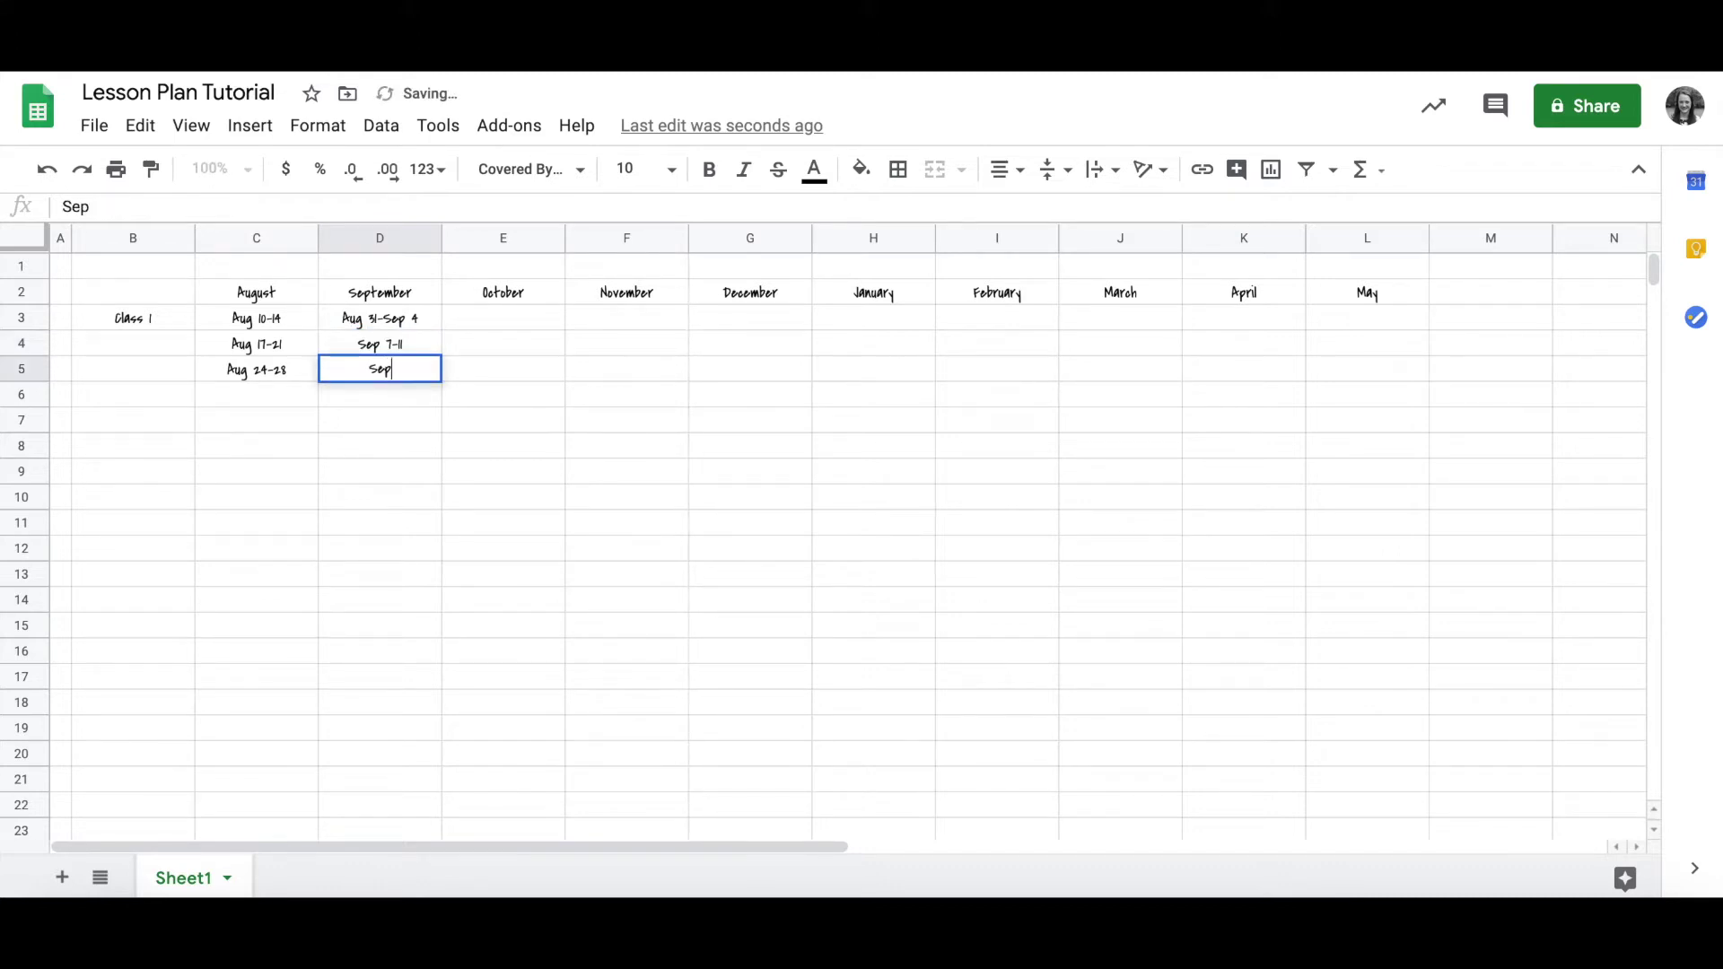
text( 14-)
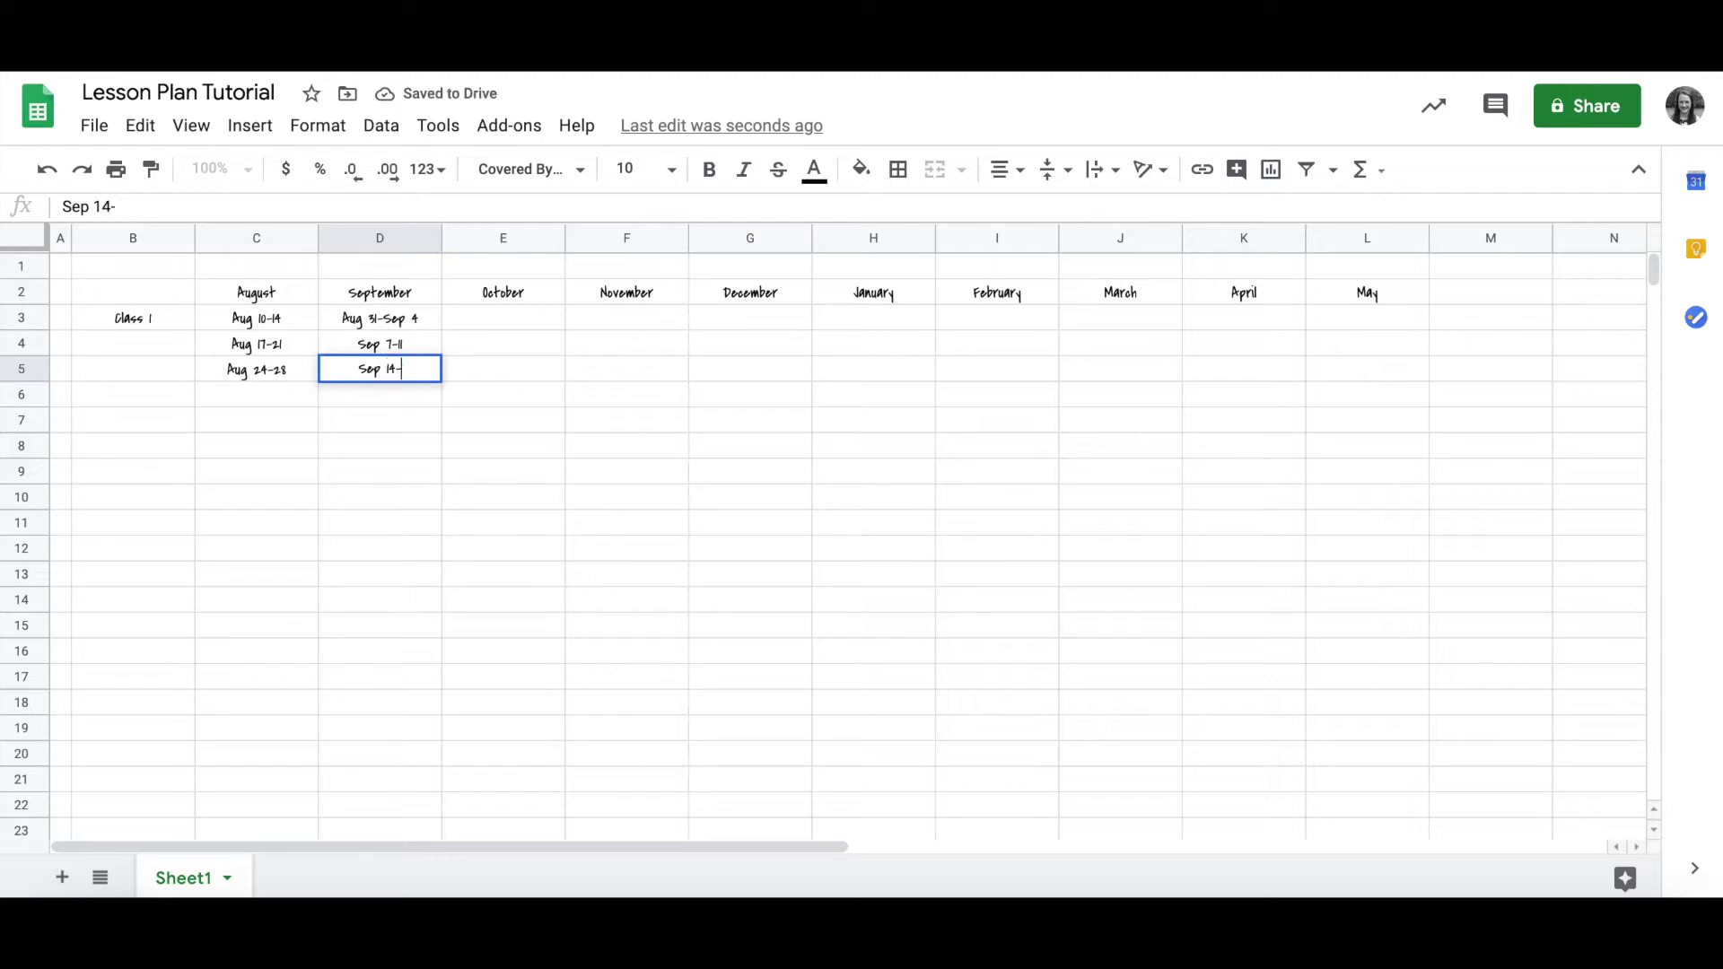
text(18)
key(Return)
text(Sep)
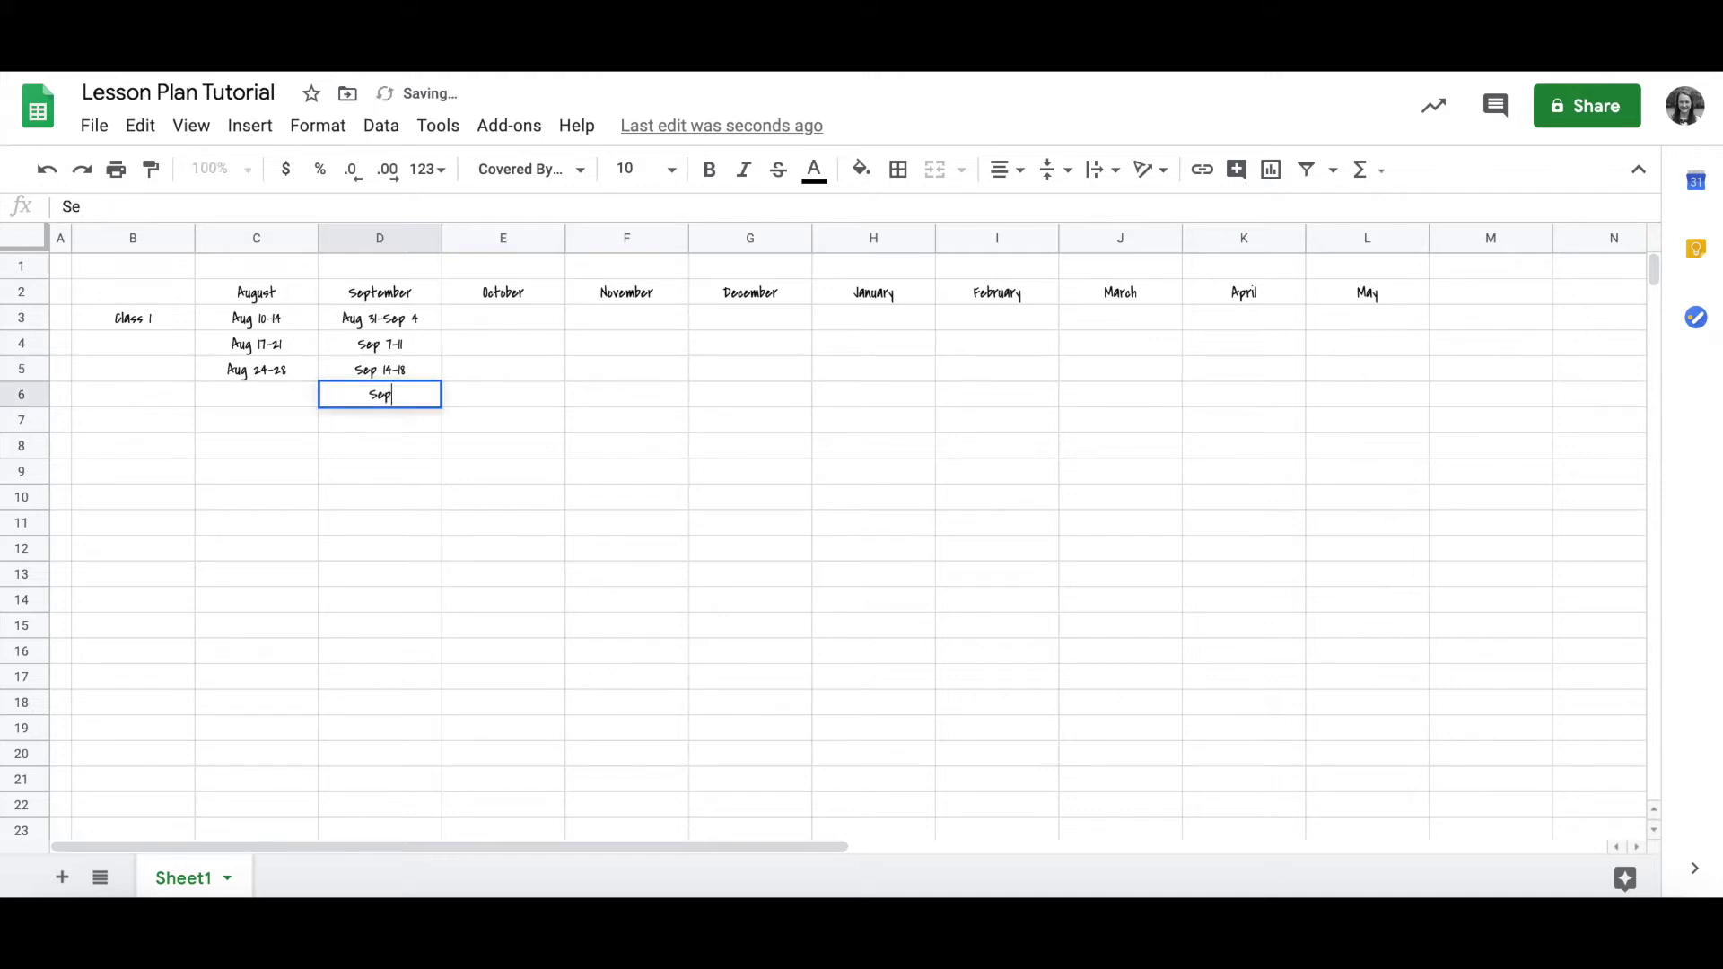
text( 21-)
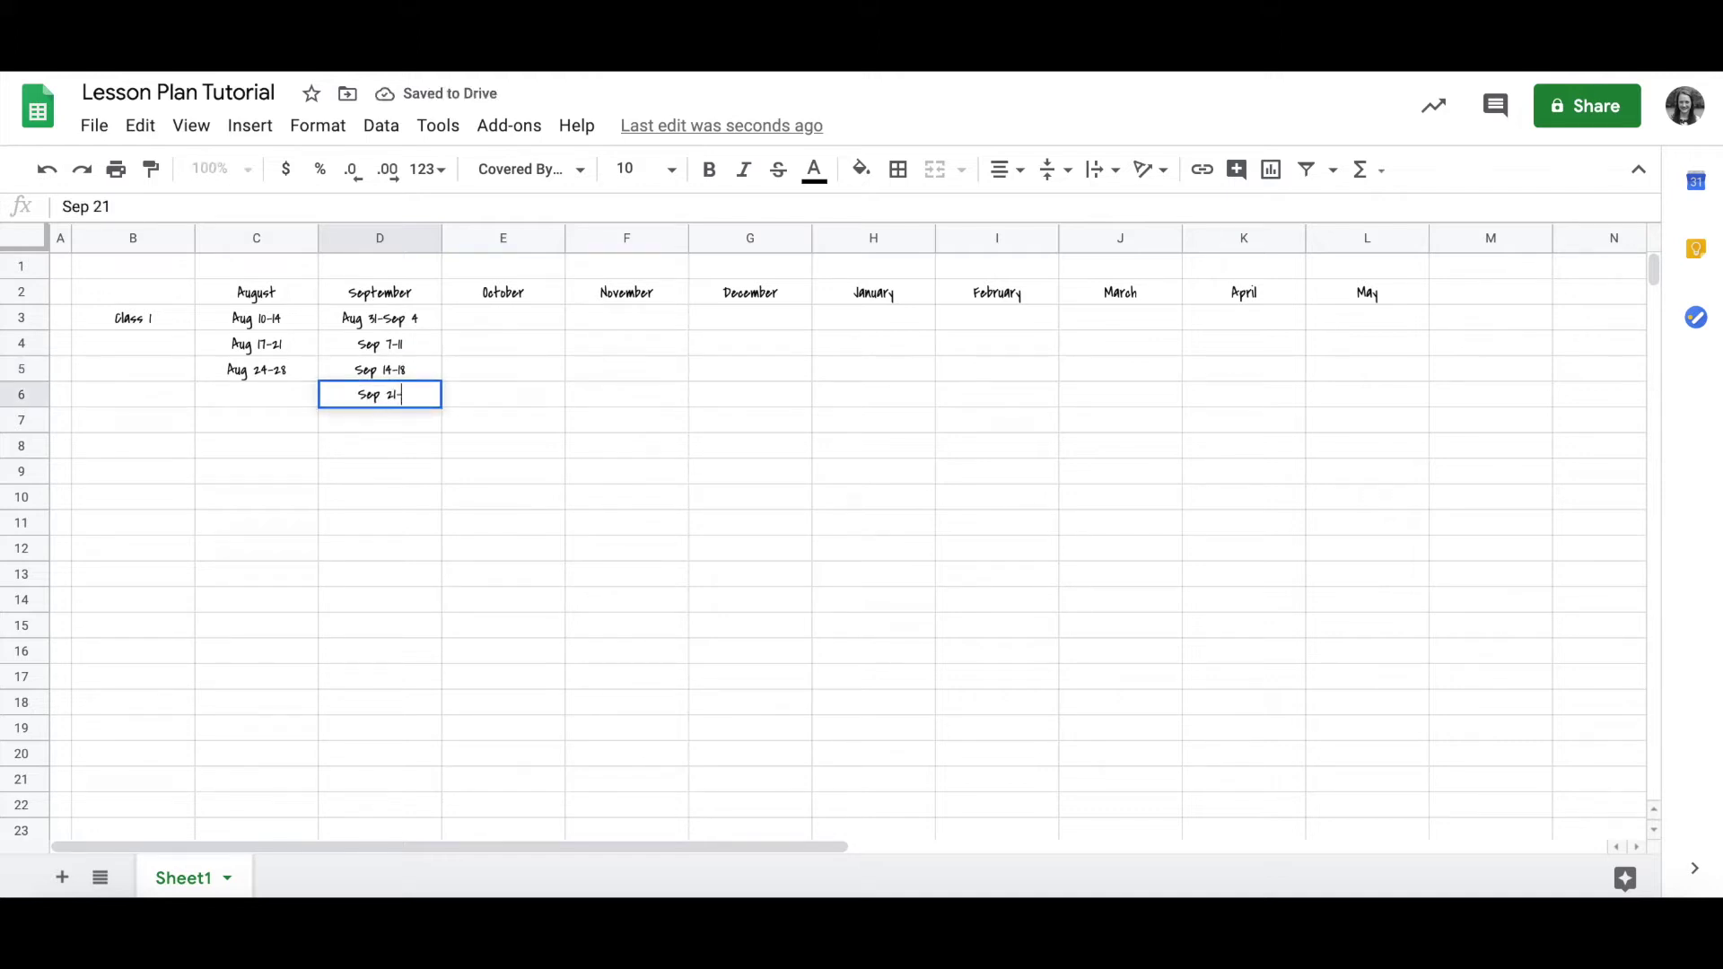
text(25)
Enter Sep 28-Oct 2 in E3 and begin the October week entries
click(503, 318)
text(Sep 28-Oct 2)
key(Return)
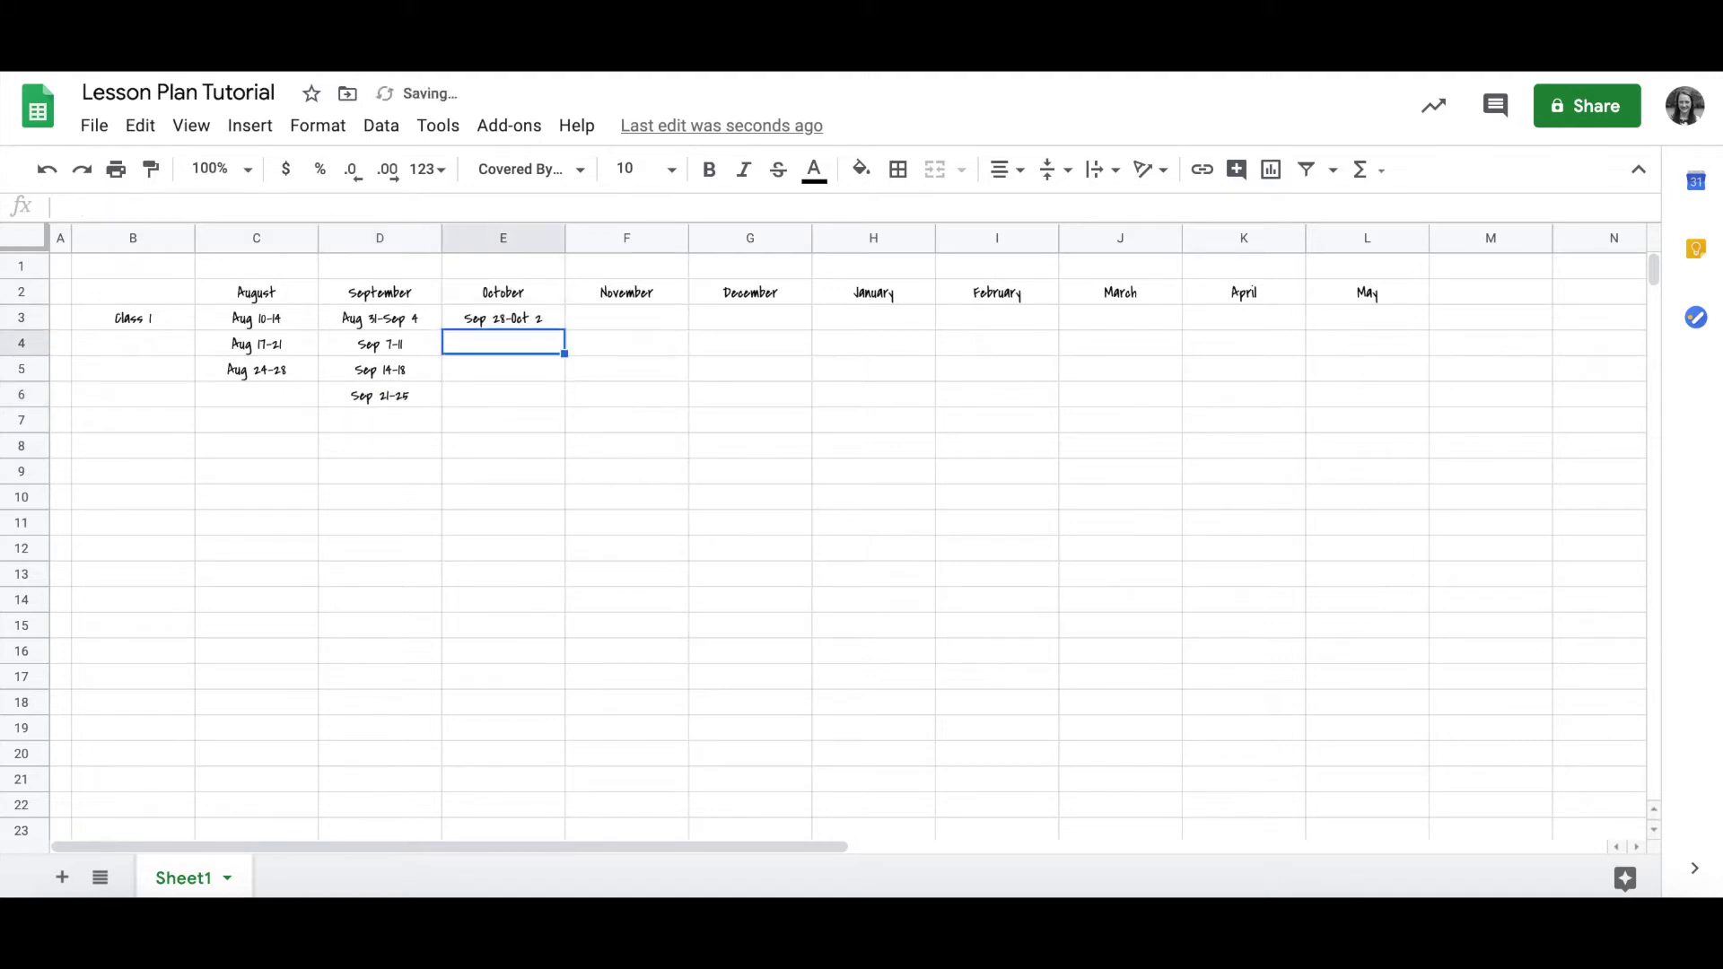
click(255, 395)
text(S)
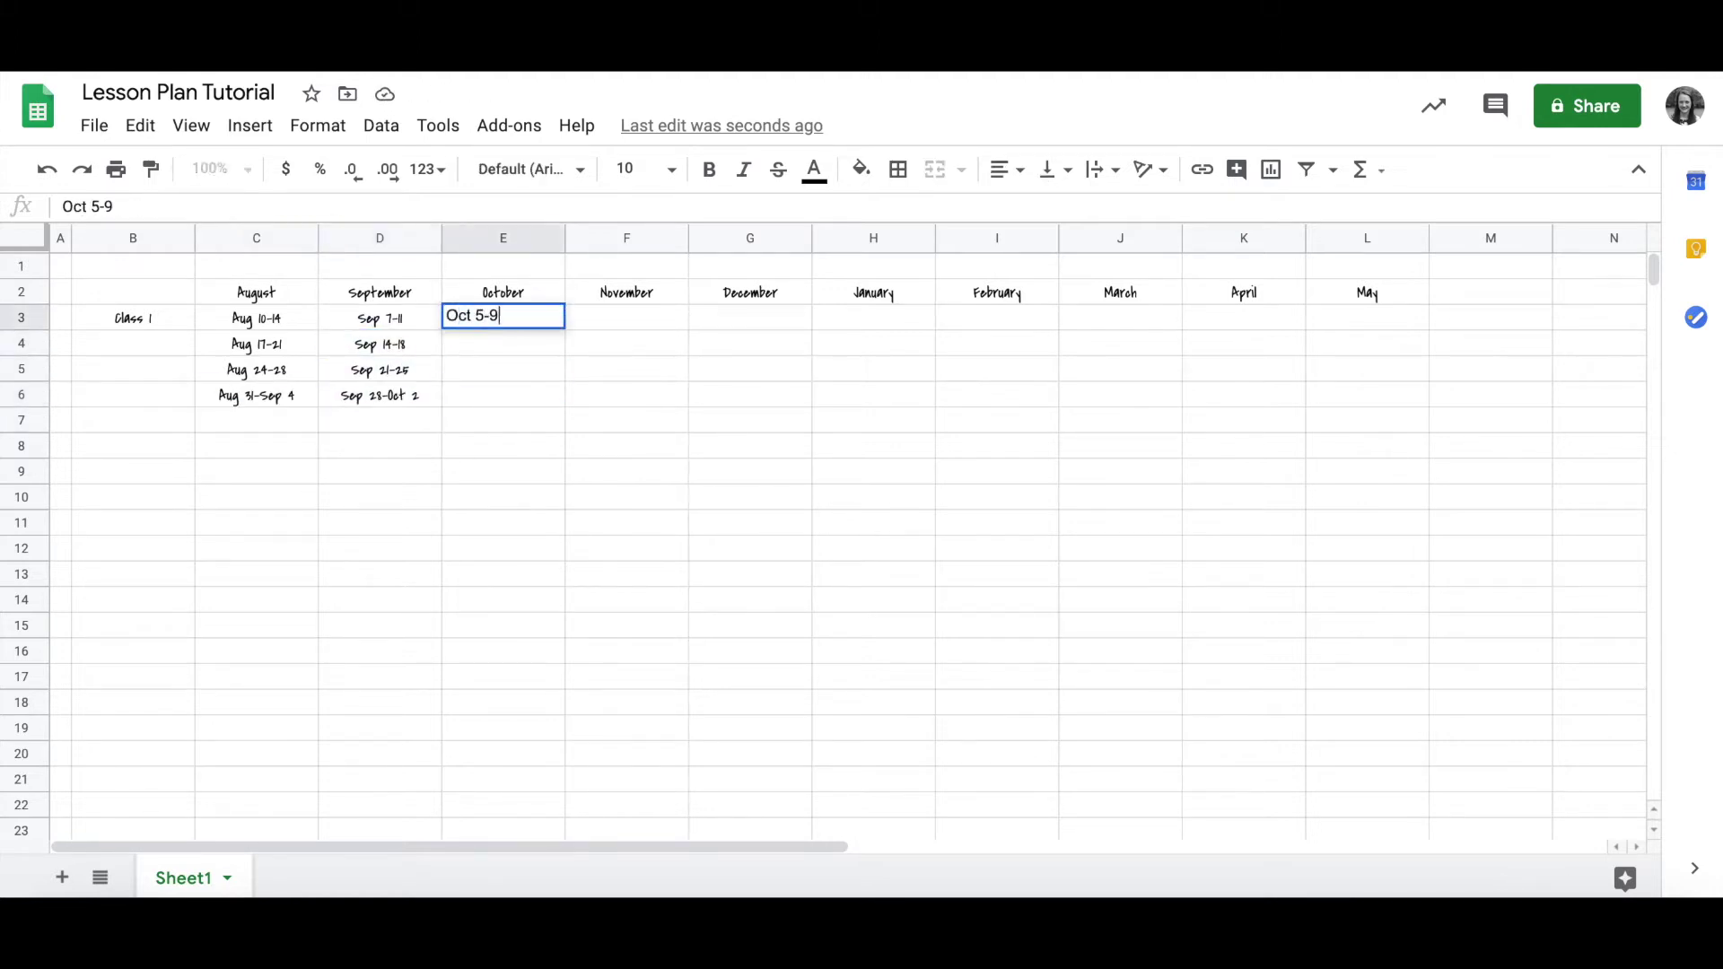
key(Return)
text(Oct 12-16)
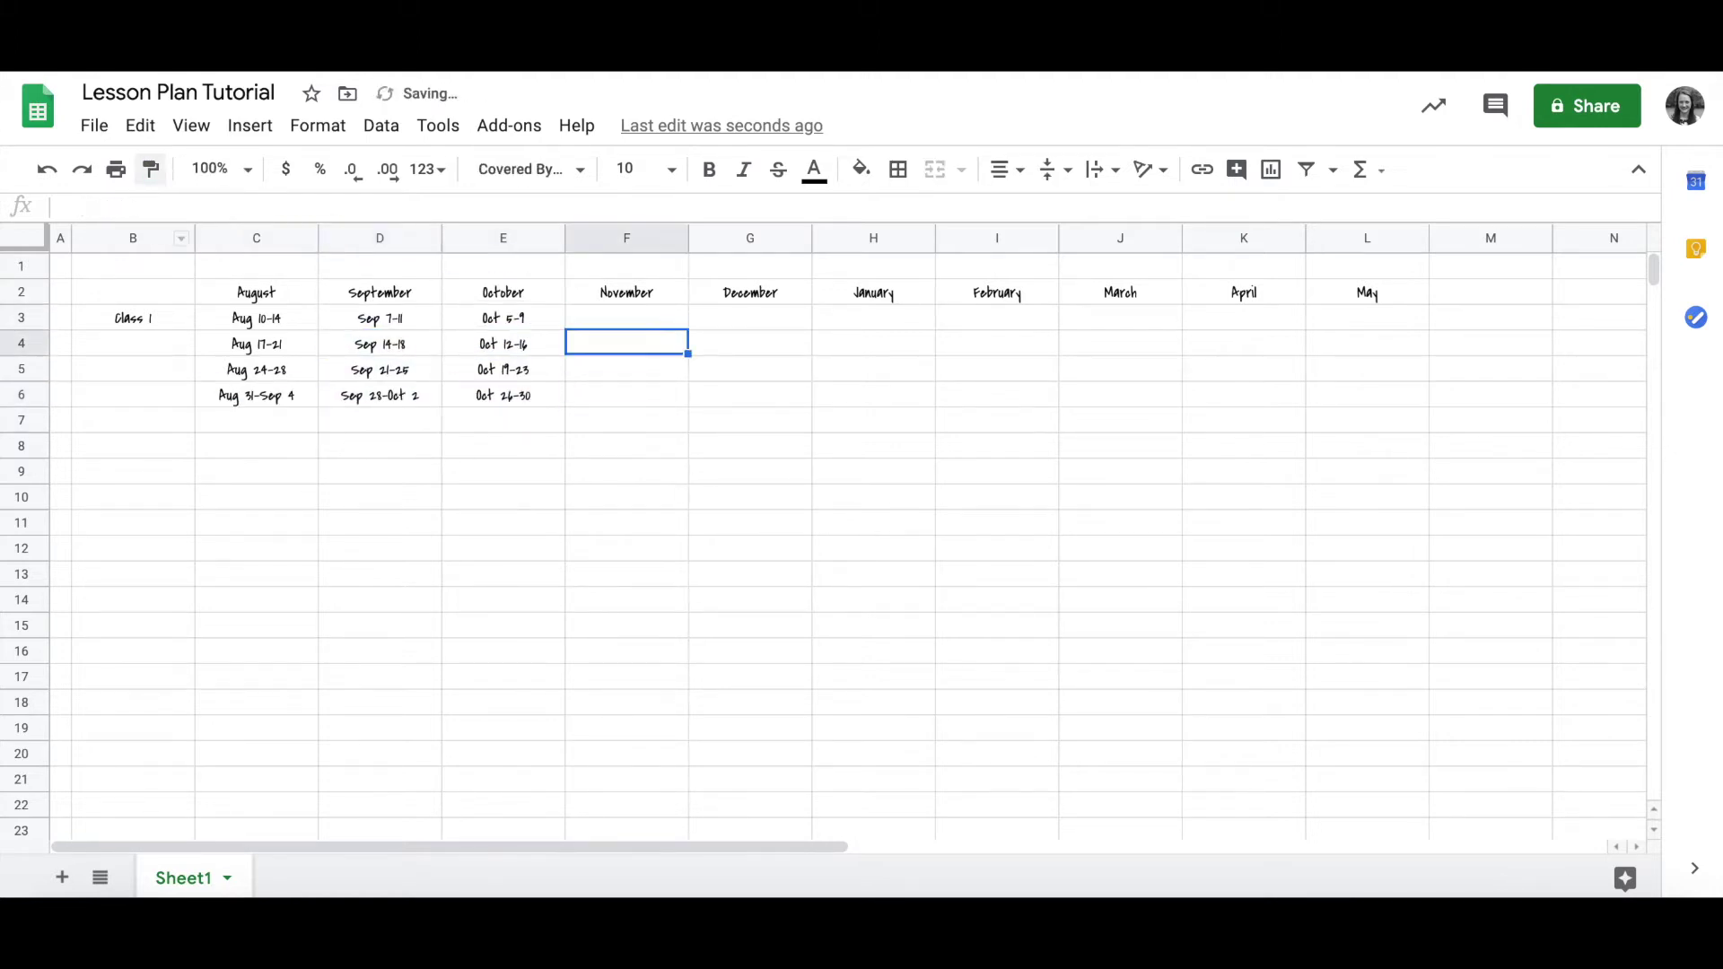
Enter the November, December and January week ranges in columns F, G and H
click(627, 318)
text(Nov 2-6 Nov 9-13 Nov 16-20 Nov 23-27)
click(751, 318)
text(Nov 30-Dec 4)
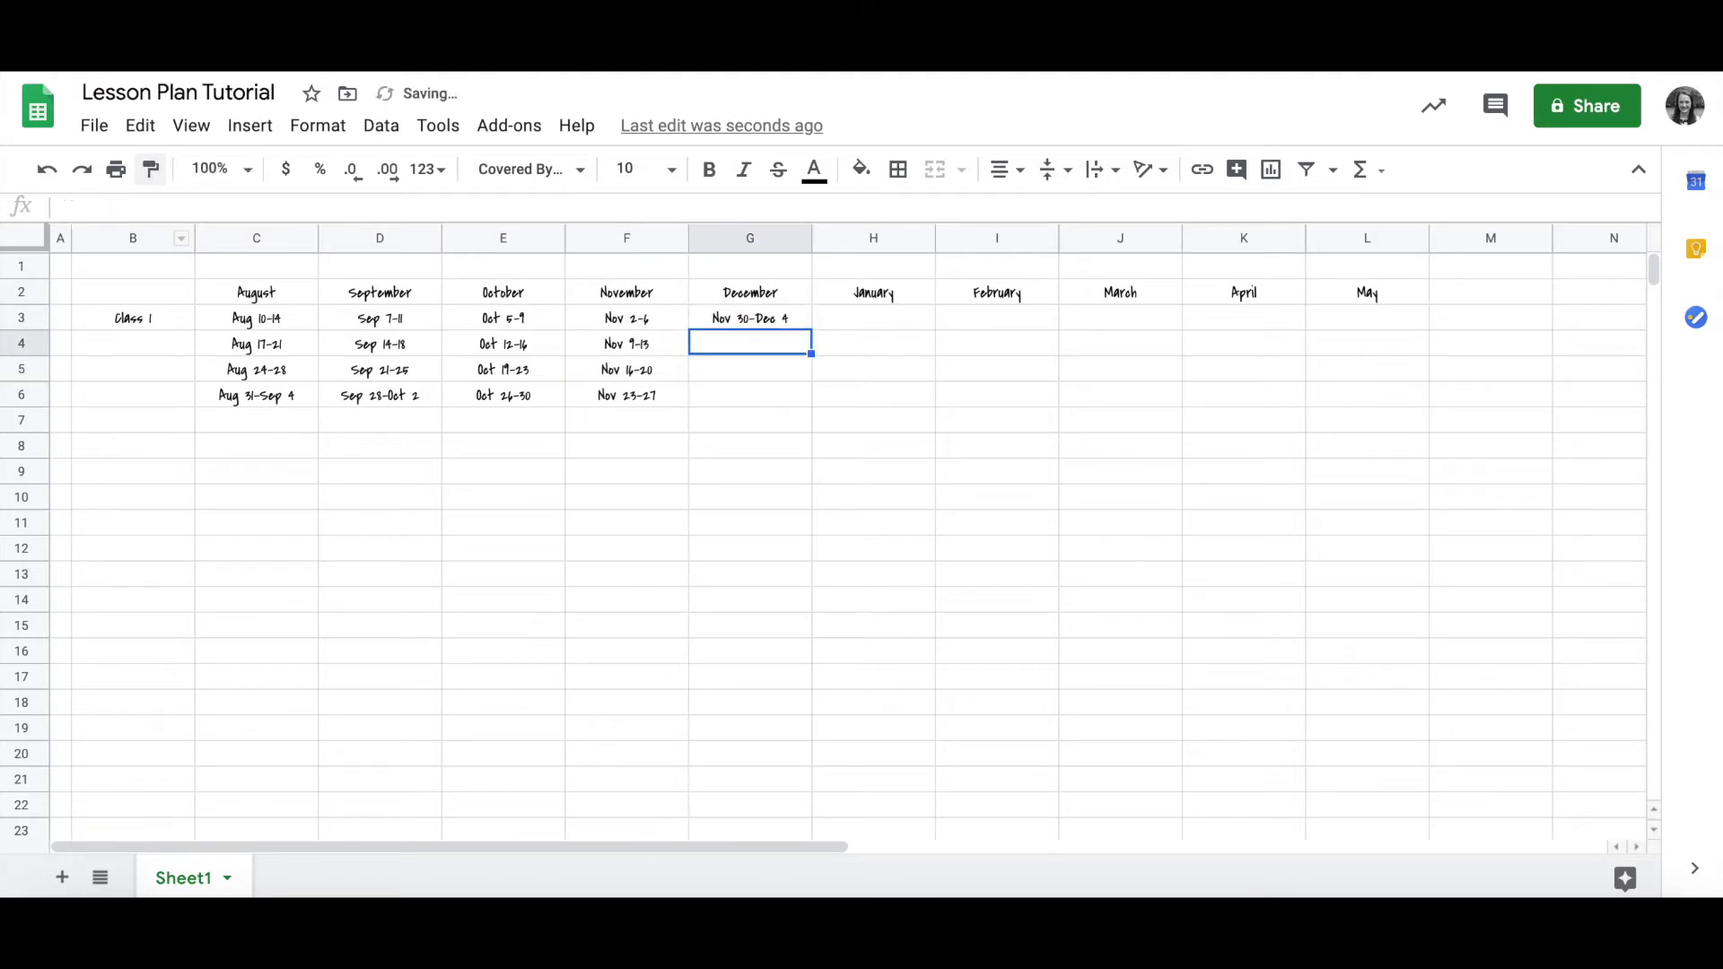
text( Dec 7-11 Dec 14-18 Dec 21-25)
click(873, 318)
text(Jan 4-8 Jan 11-15 Jan 18-22 Jan 25-29)
Enter the February through May week ranges in columns I to L, ending May 24-28
click(997, 318)
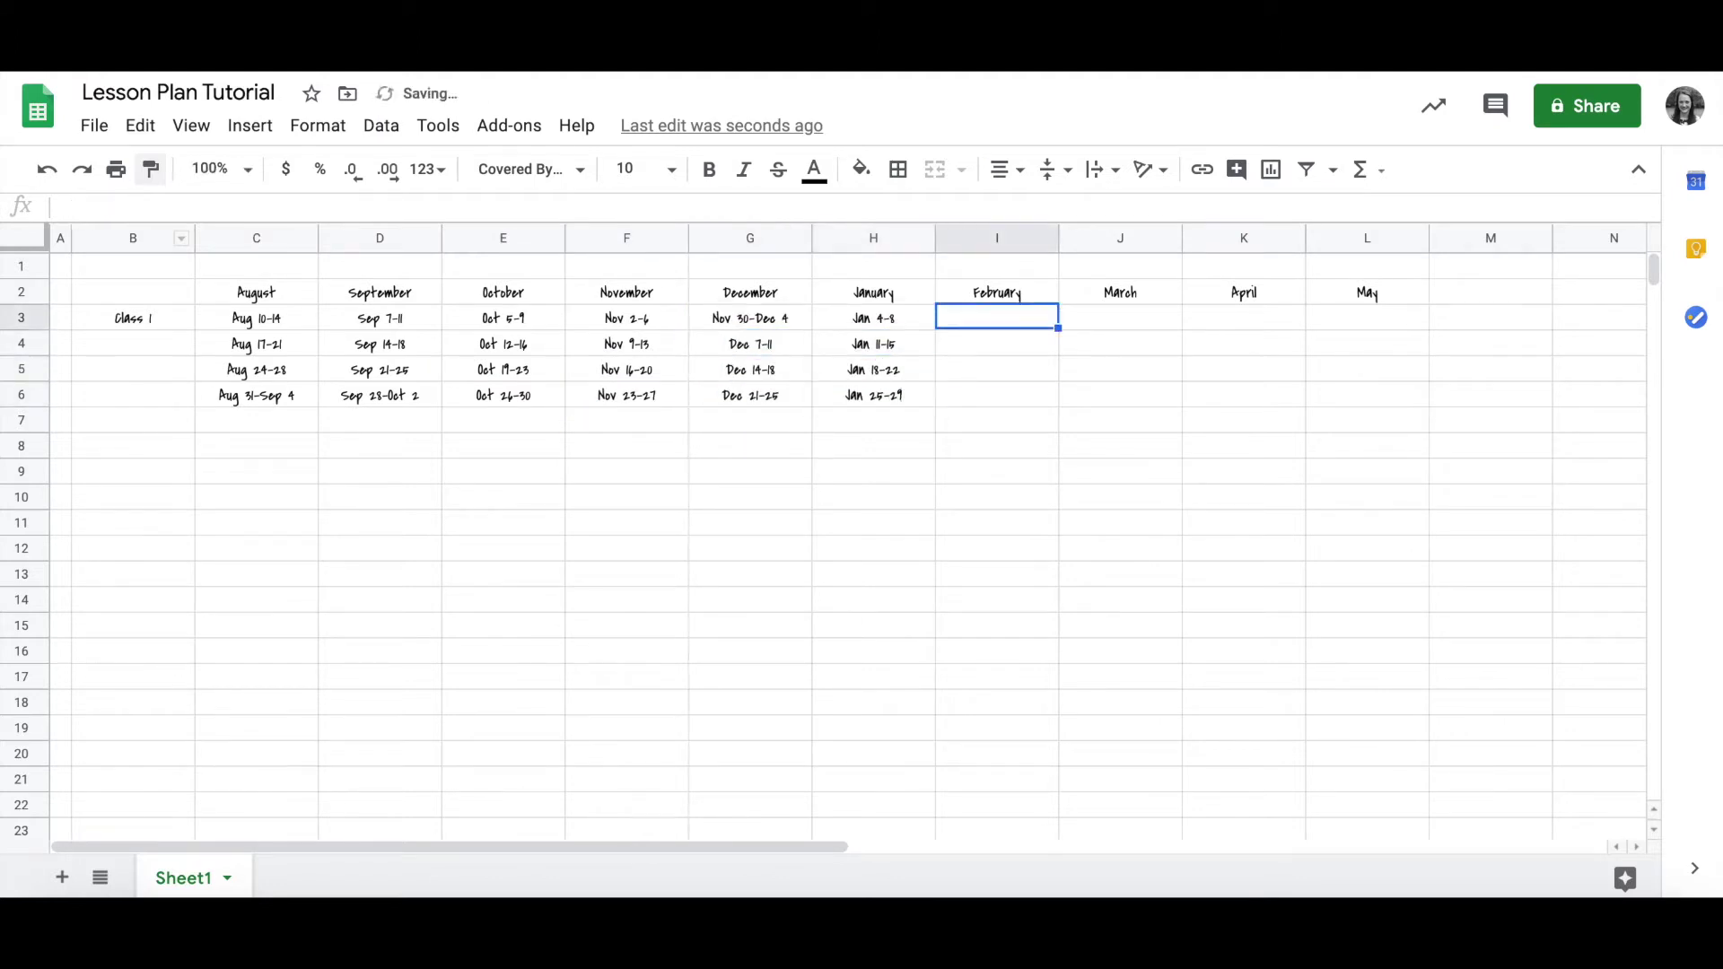
text(Feb 1-5 Feb 8-12 Feb 15-19 Feb 22-26)
click(1120, 318)
text(Mar 1-5 Mar 8-12 Mar 15-19 Mar 22-26 Mar 29-Apr 2)
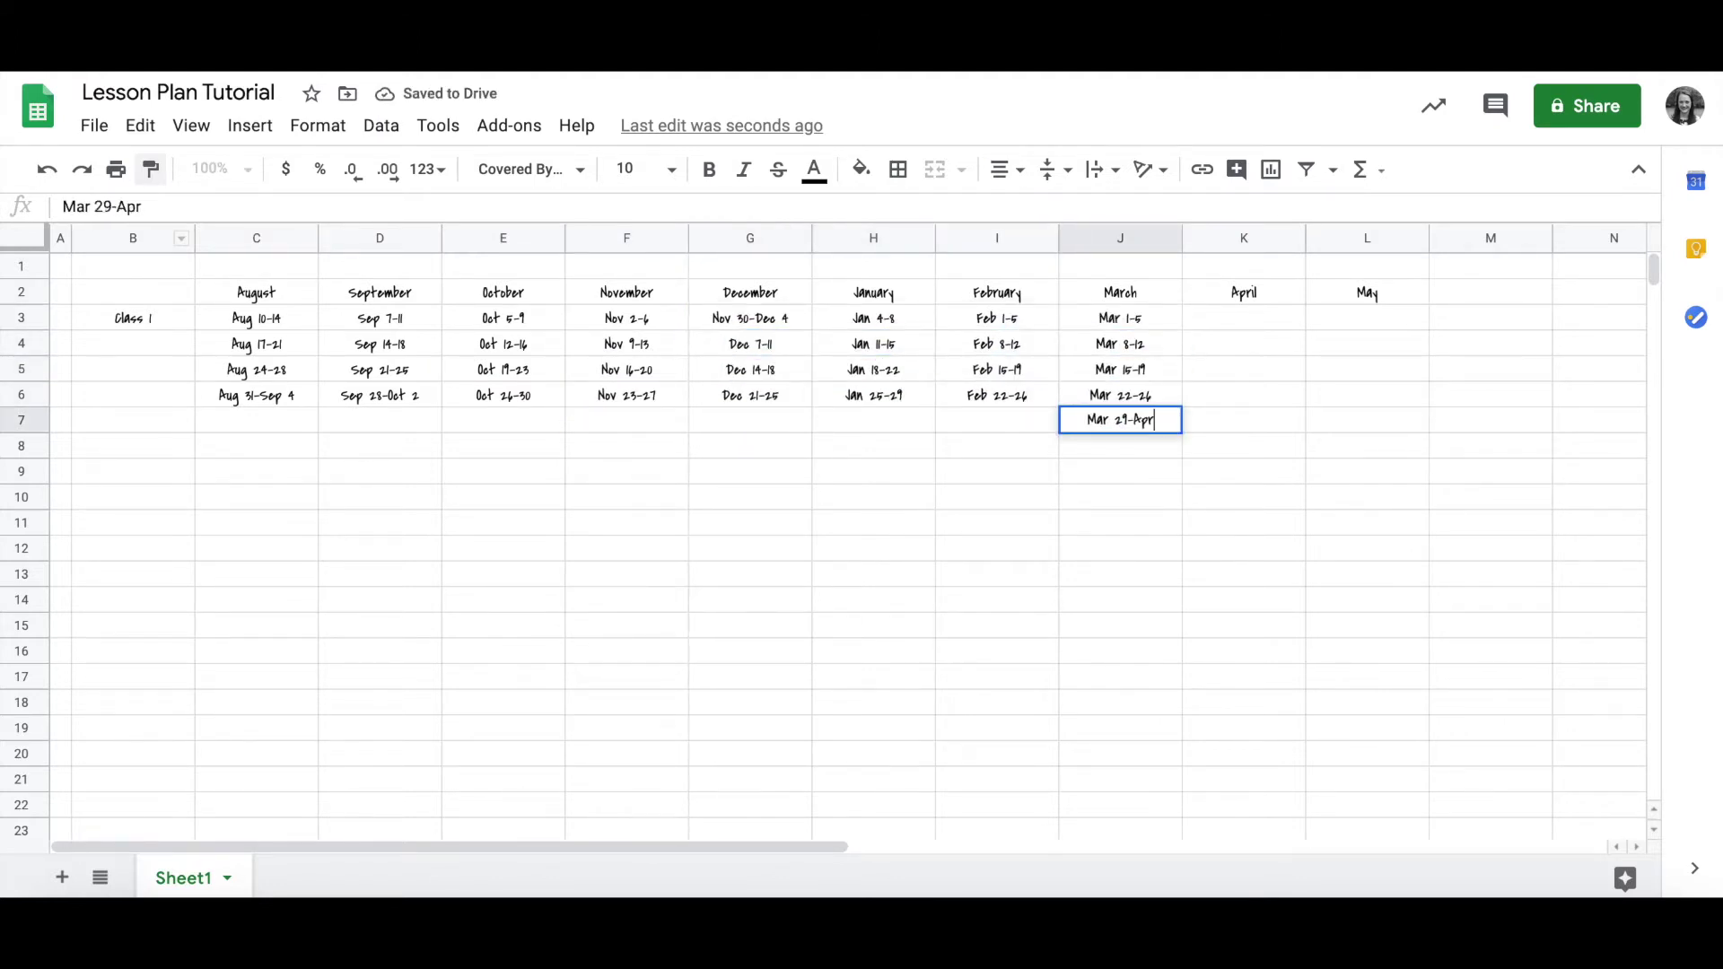
click(1244, 317)
text(Apr 5-9 Apr 12-16 Apr 19-23 Apr 26-30)
click(1366, 317)
text(May 3-7 May 10-14 May 17-21 May 24-28)
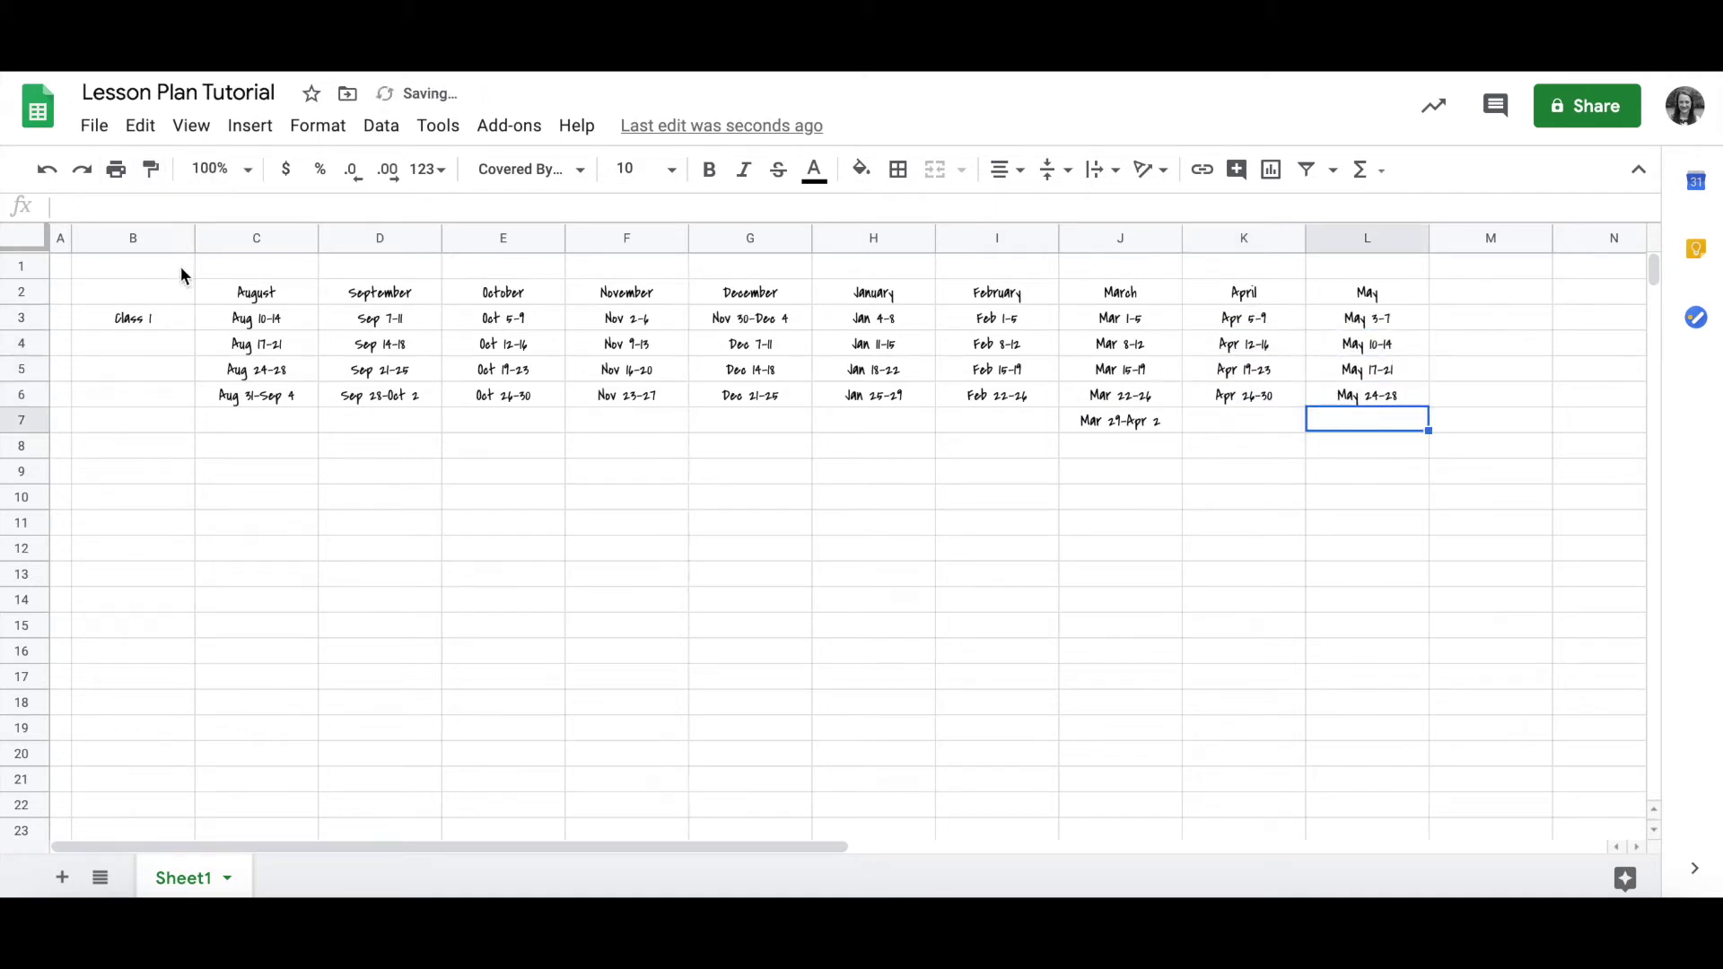
Make row 1 tall and insert a short new row below it
drag(41, 276, 39, 332)
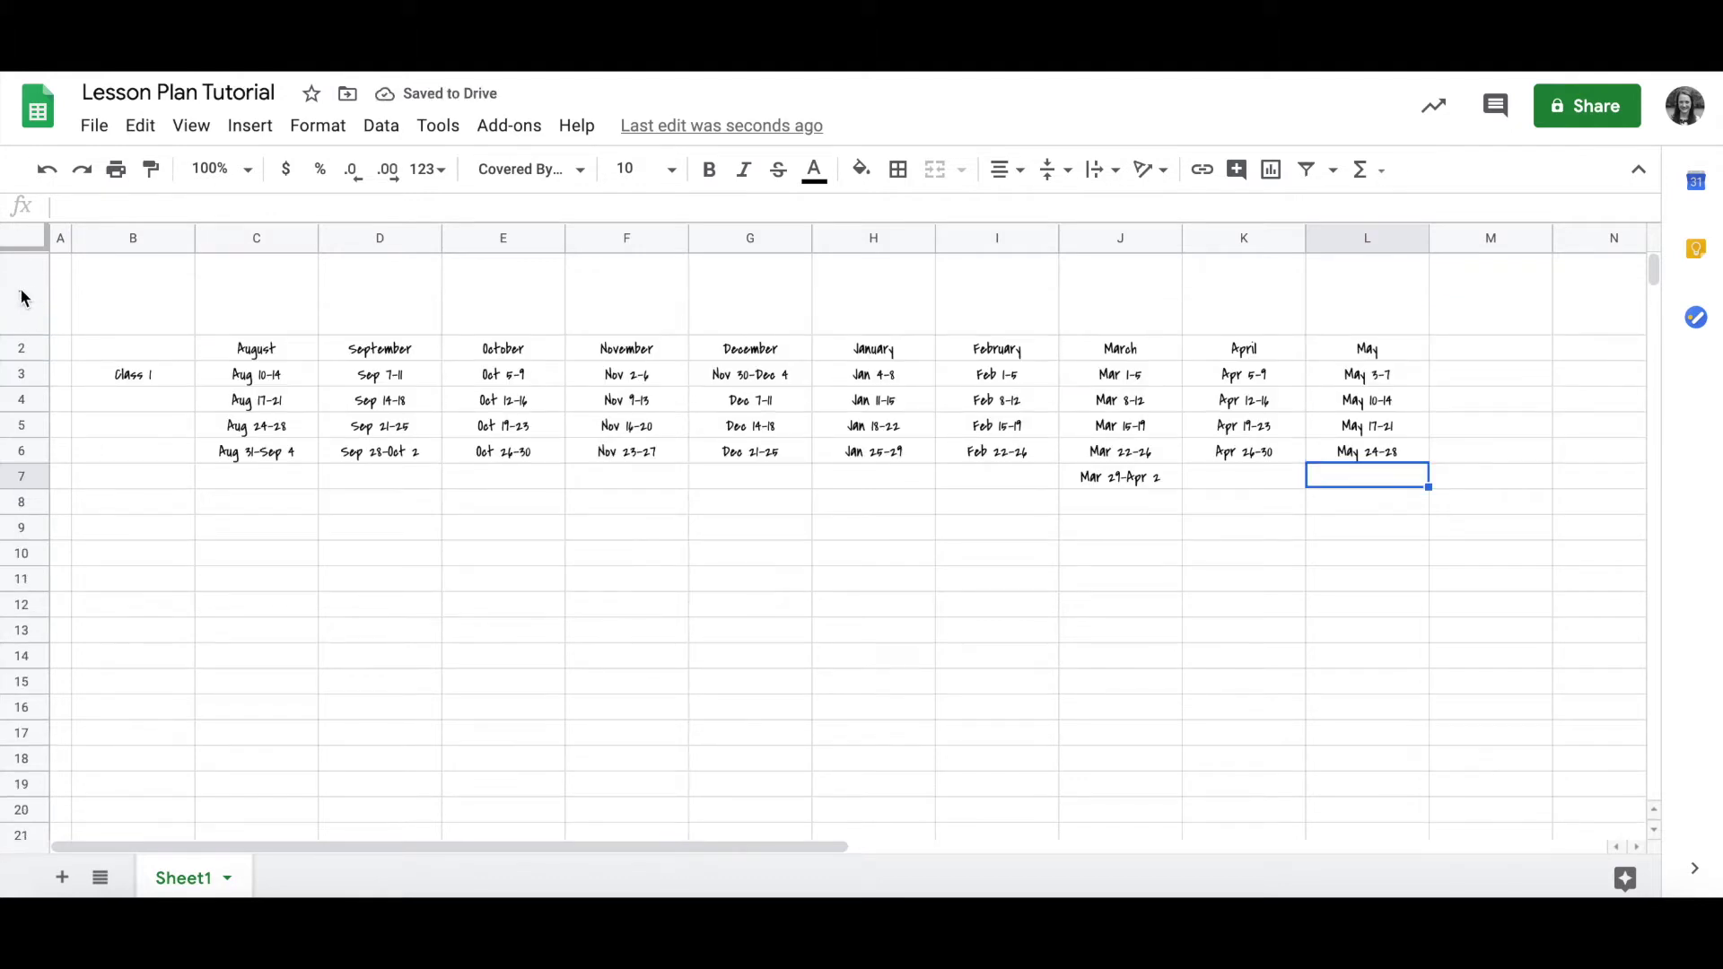
click(21, 296)
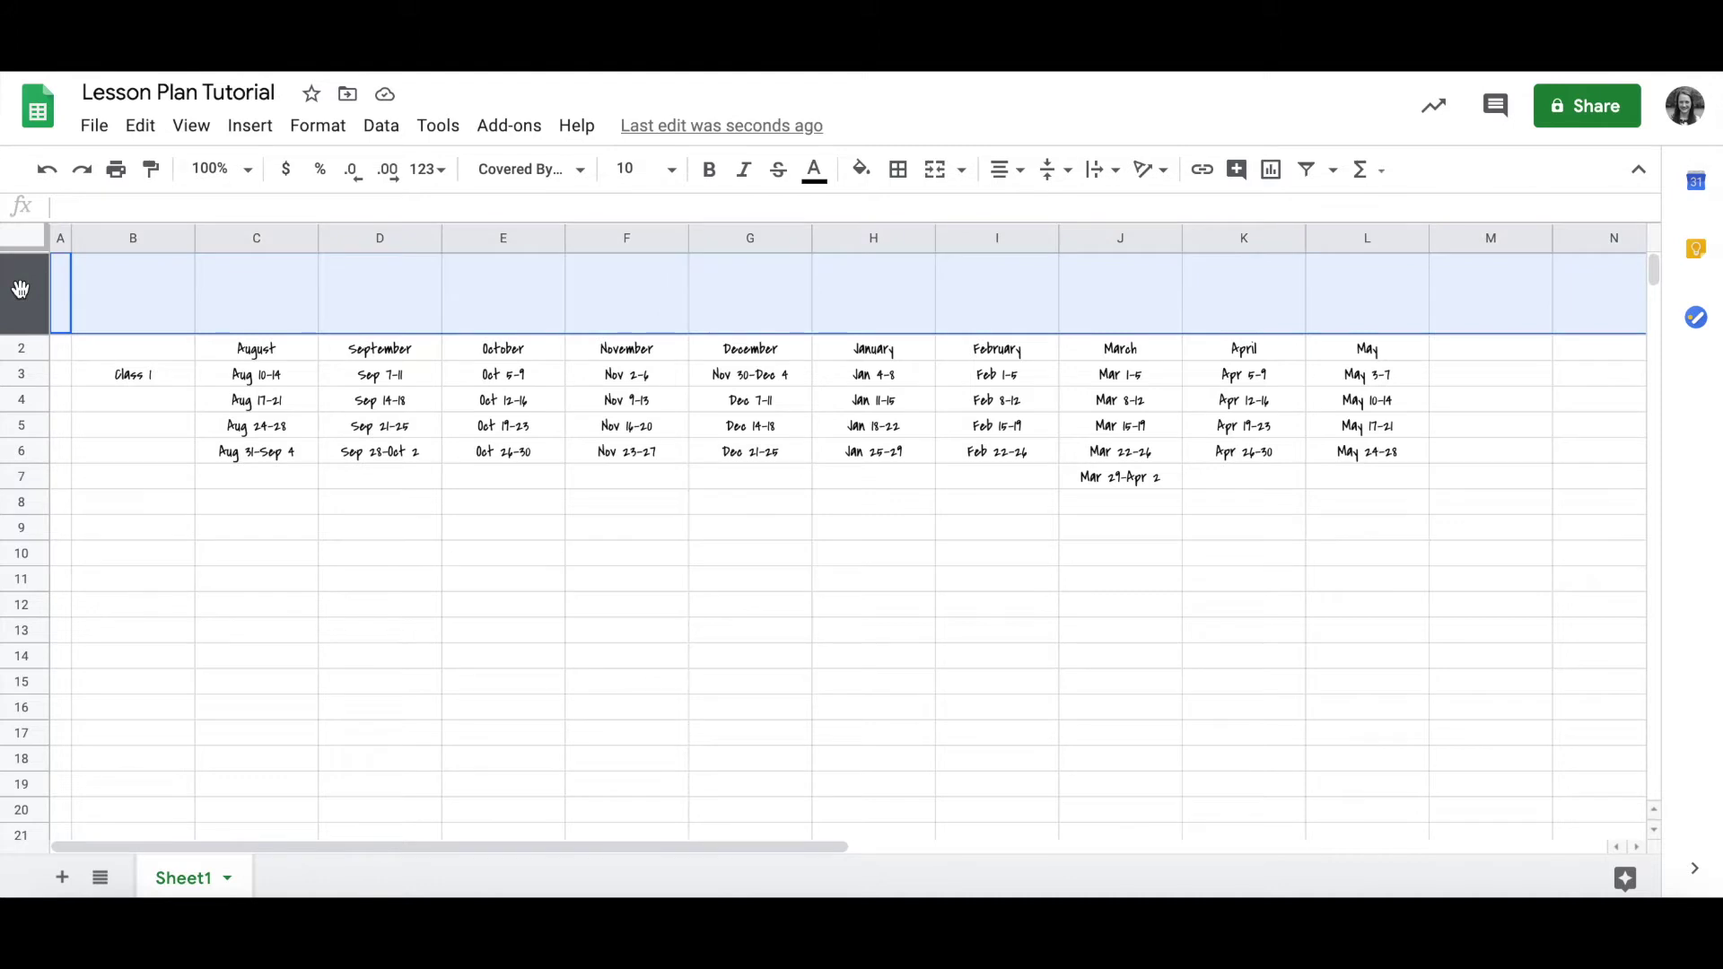
click(247, 127)
click(287, 209)
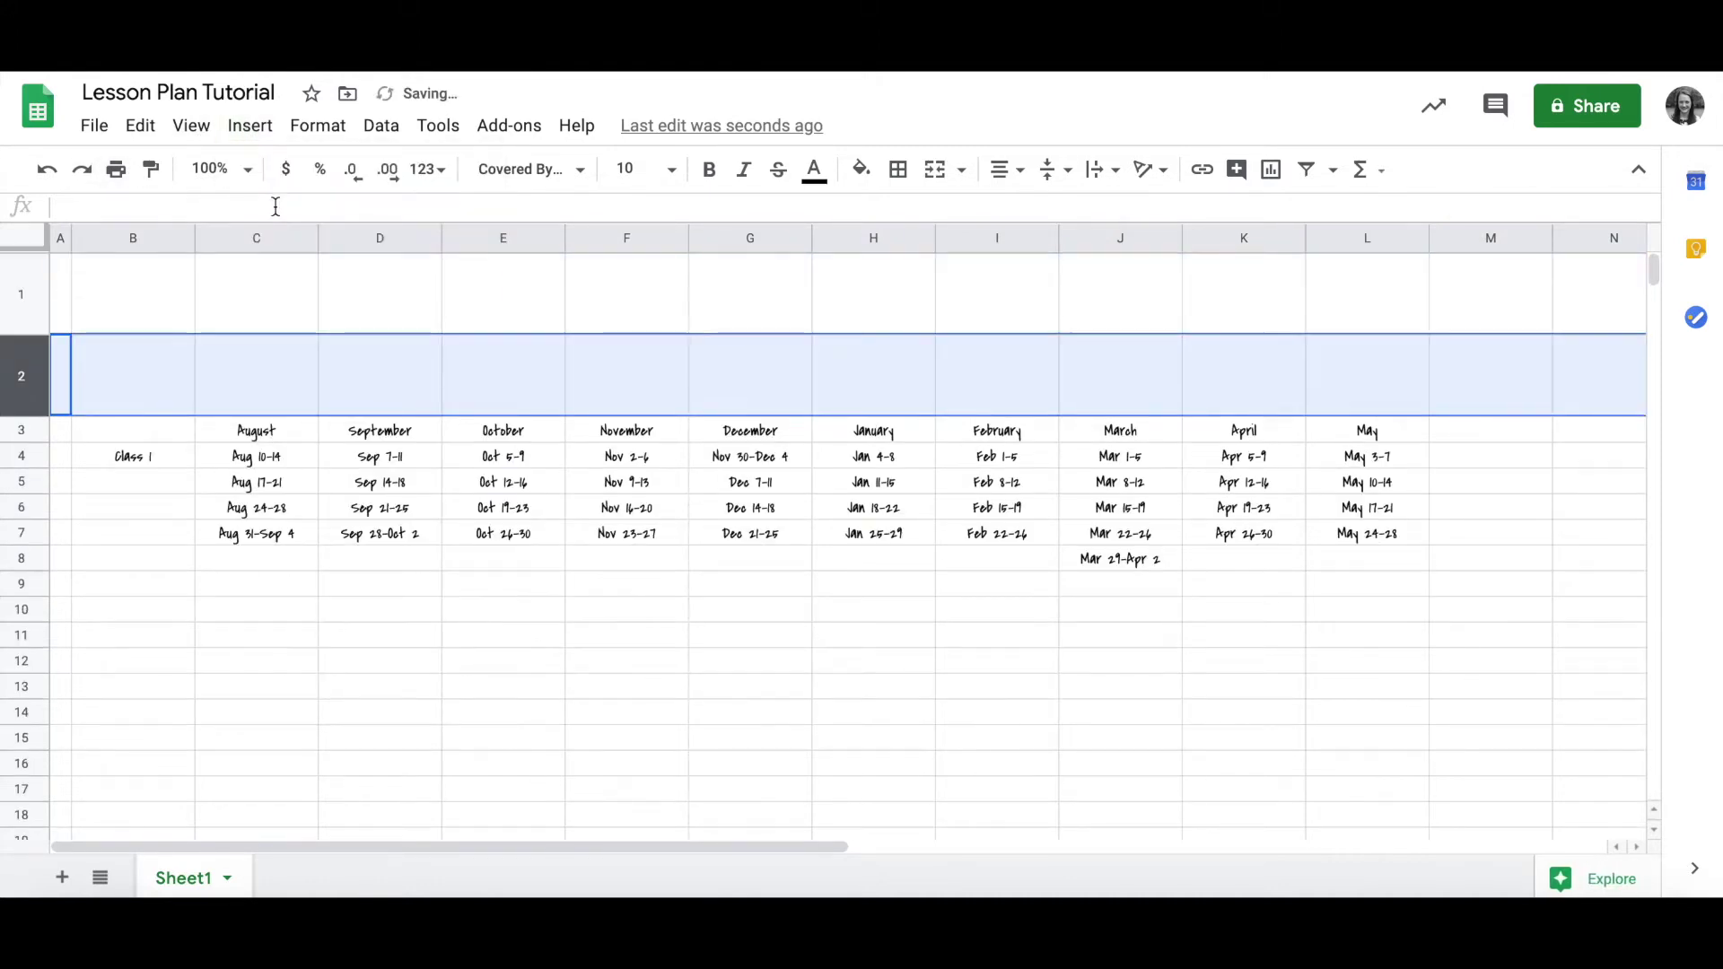
drag(28, 416, 54, 372)
Type 'Table of Contents' in B2 and set up a link to Sheet1
click(126, 363)
text(Table)
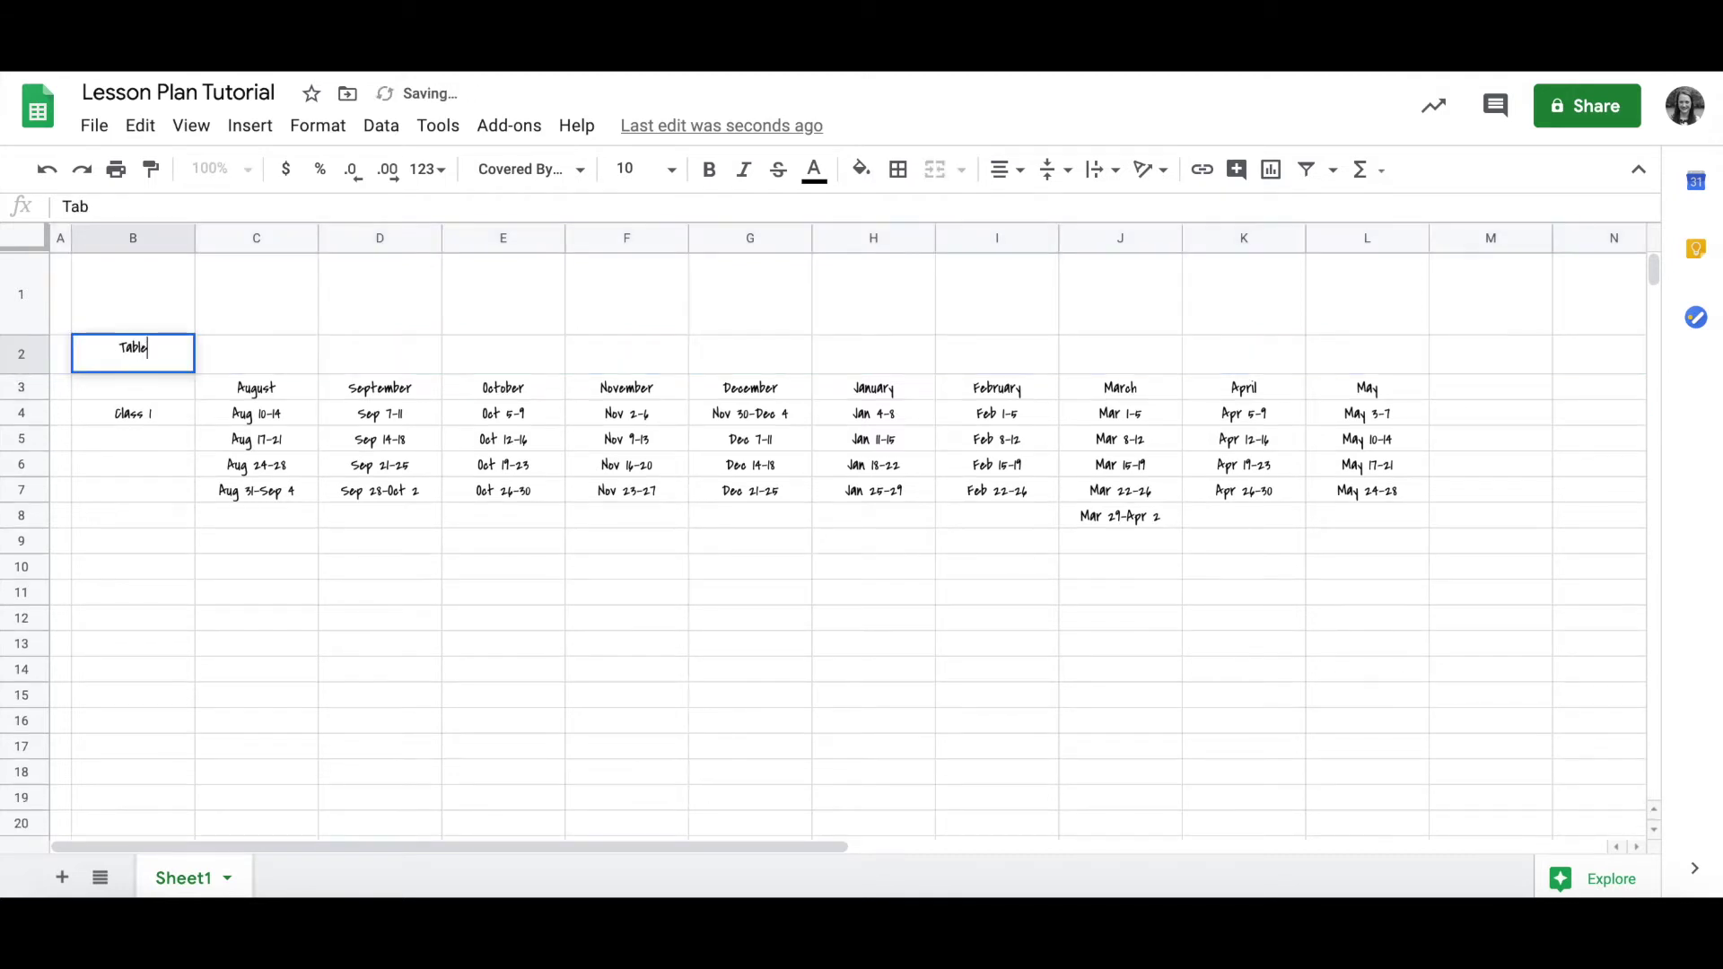
text( of Contents)
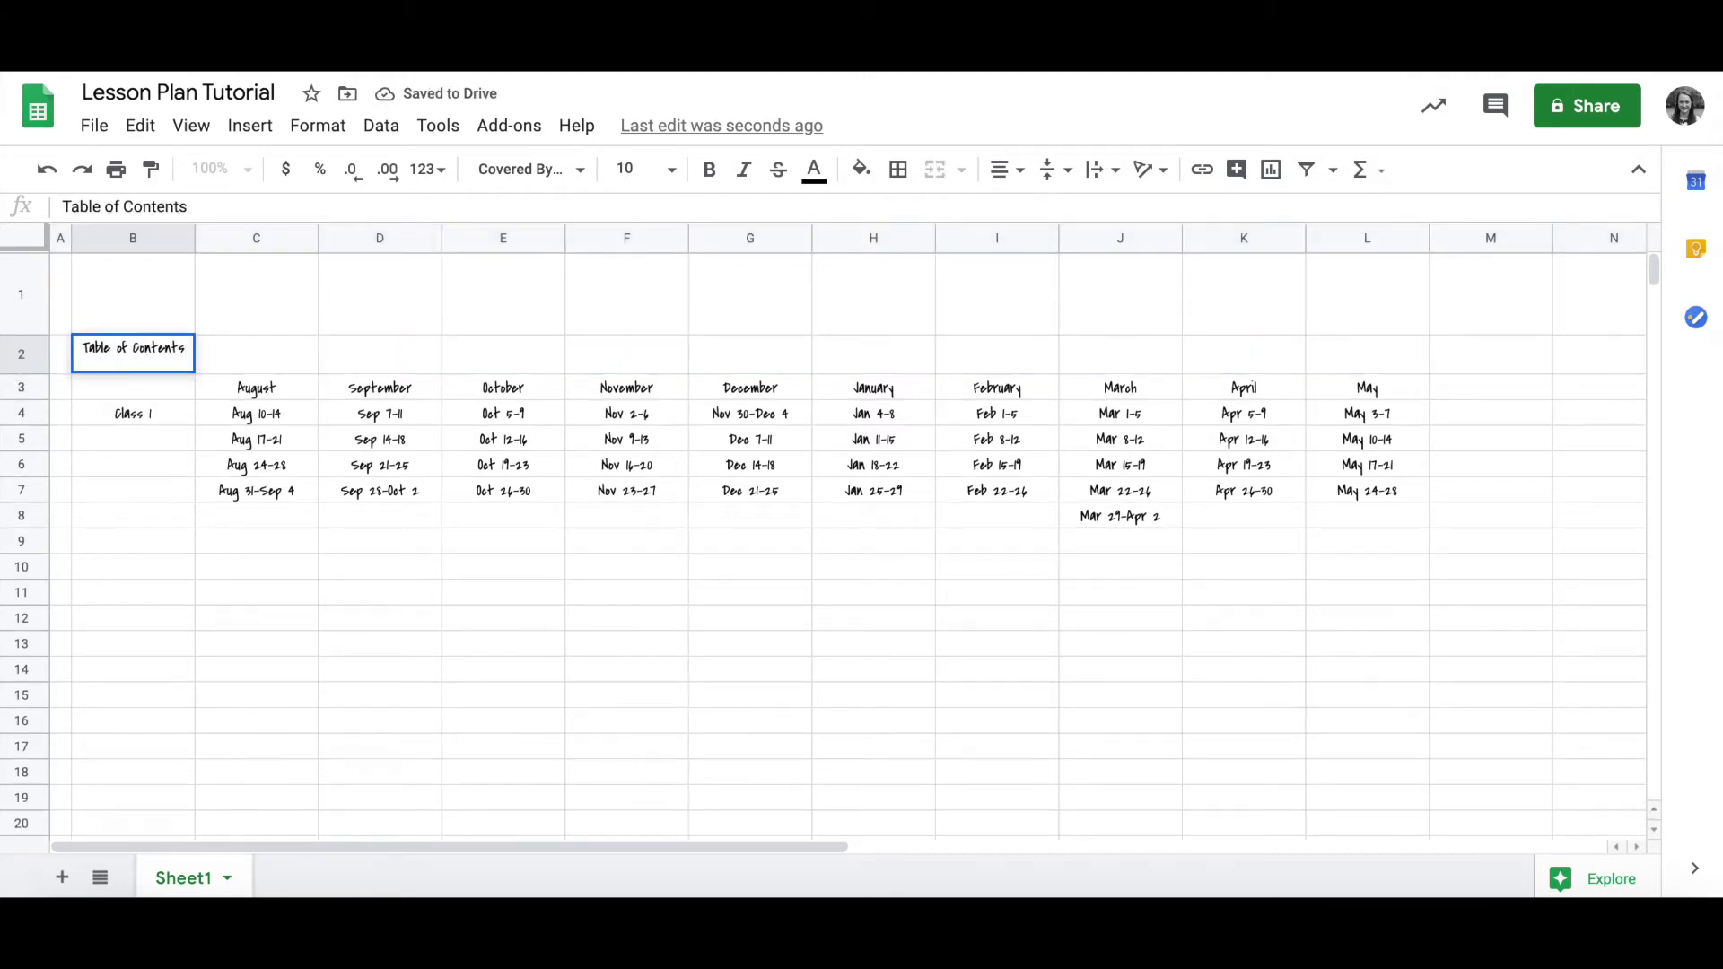
key(Return)
click(133, 354)
key(ctrl+k)
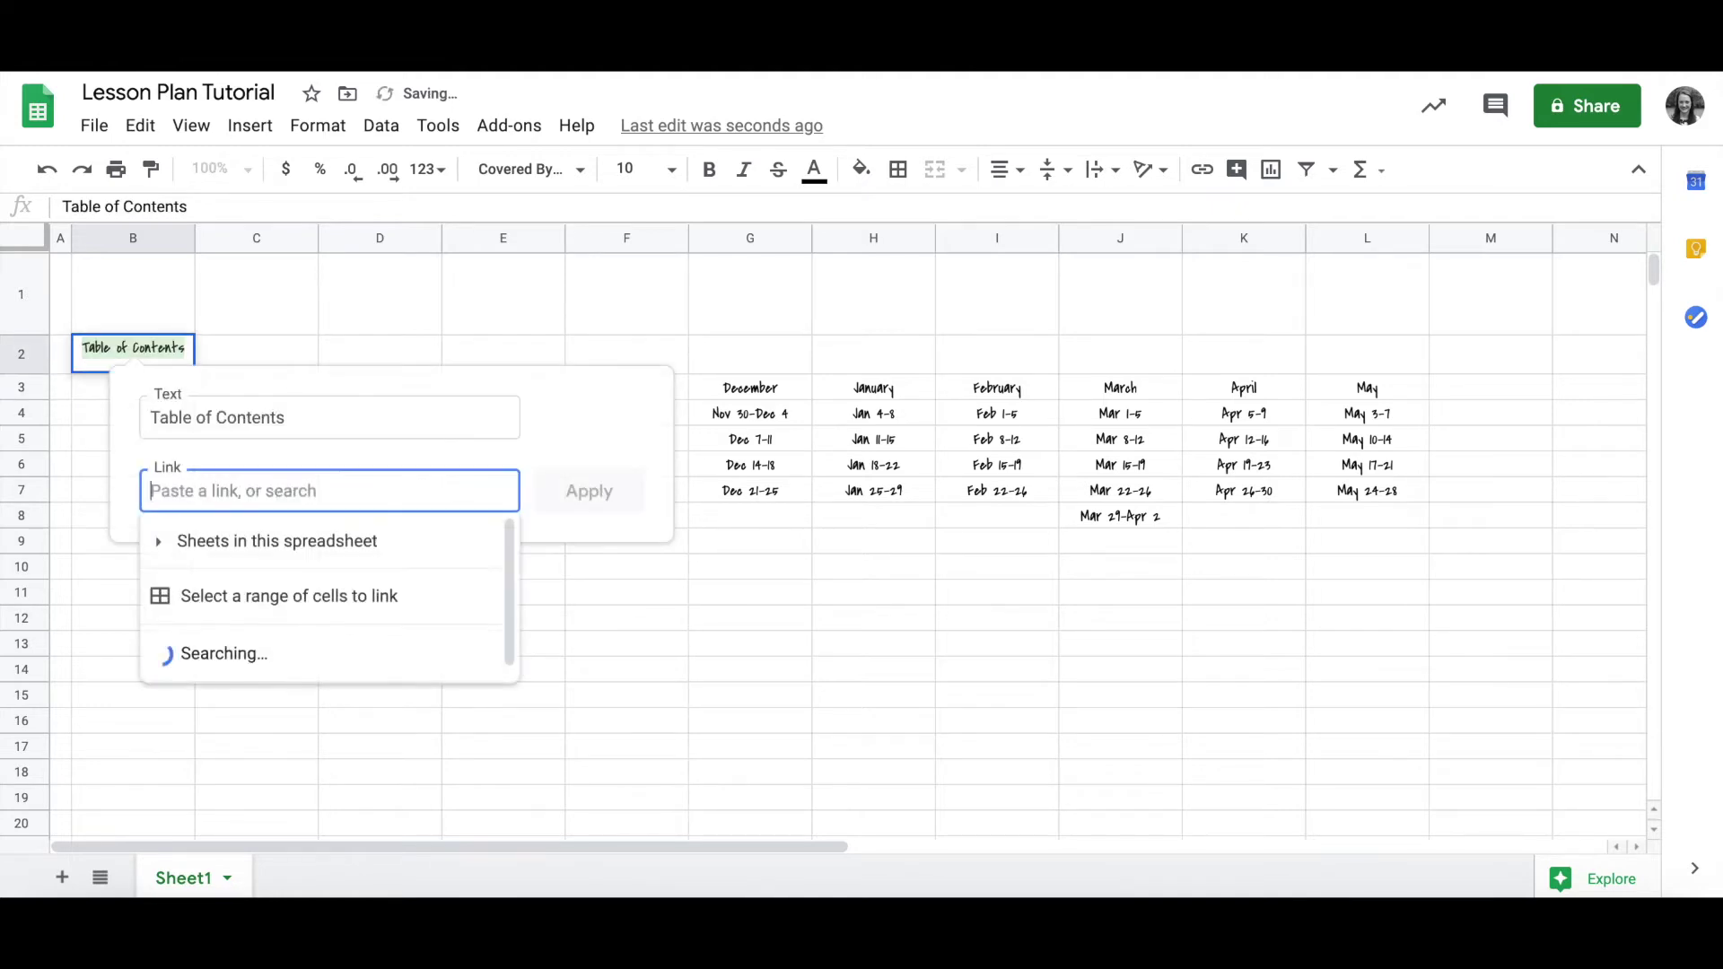
click(237, 547)
click(250, 590)
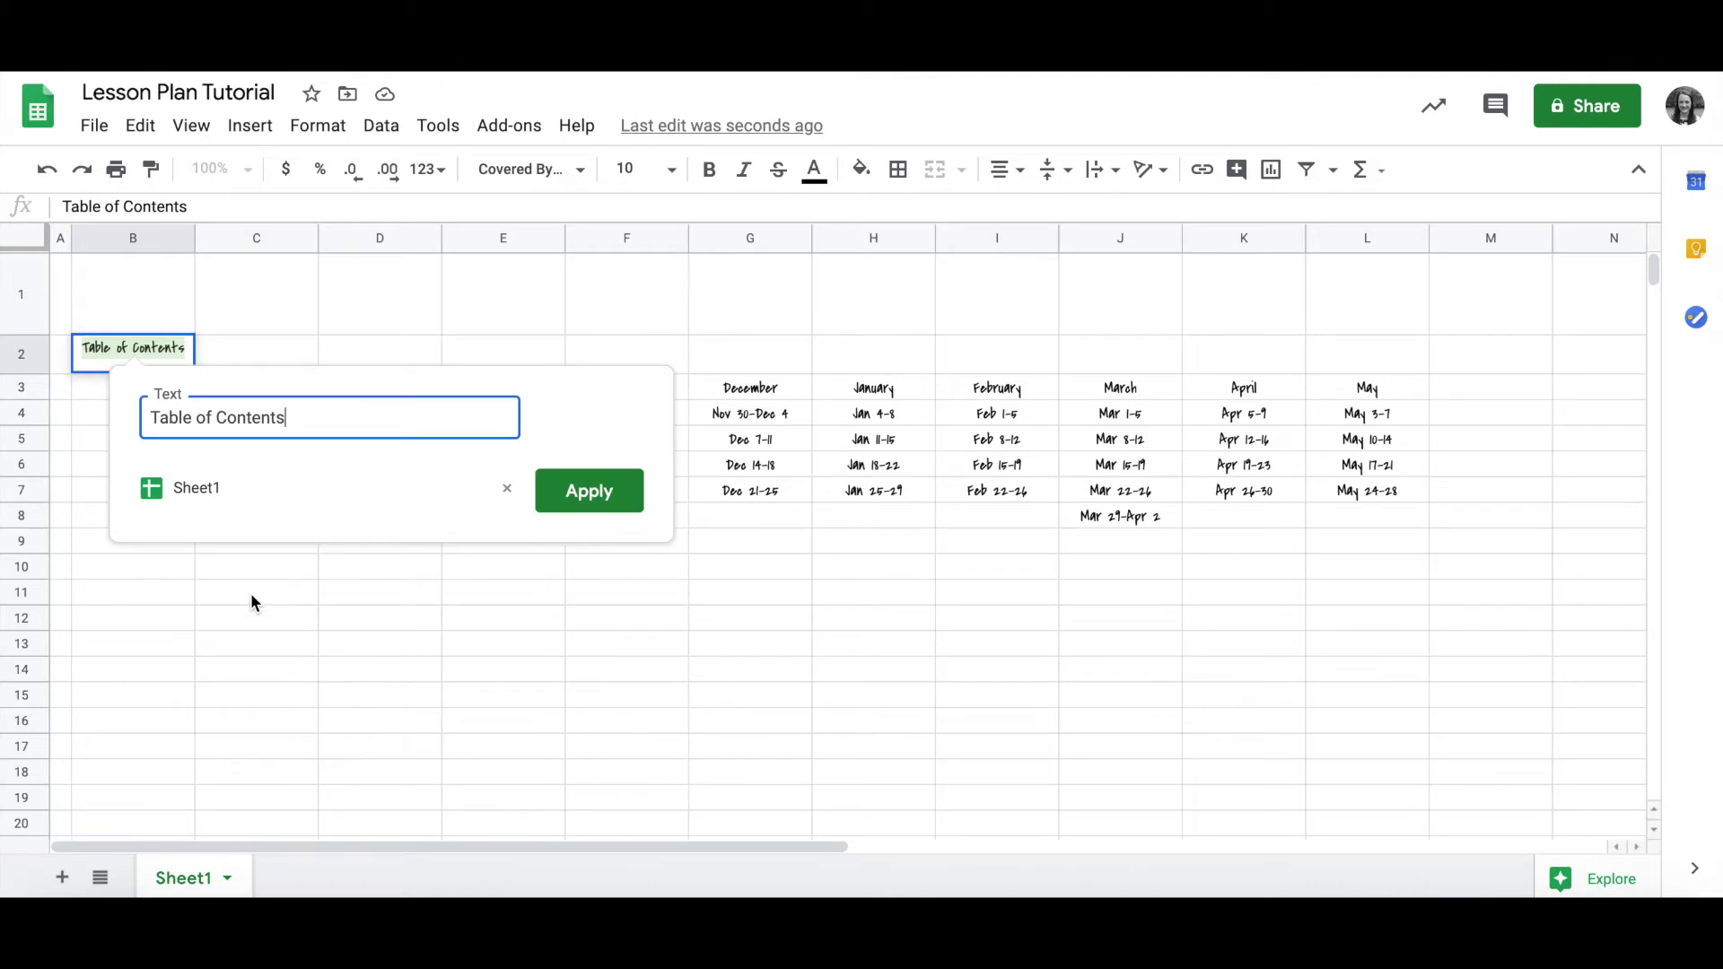
Apply the B2 link and rename Sheet1 to 'Table of Contents'
click(589, 491)
right_click(190, 882)
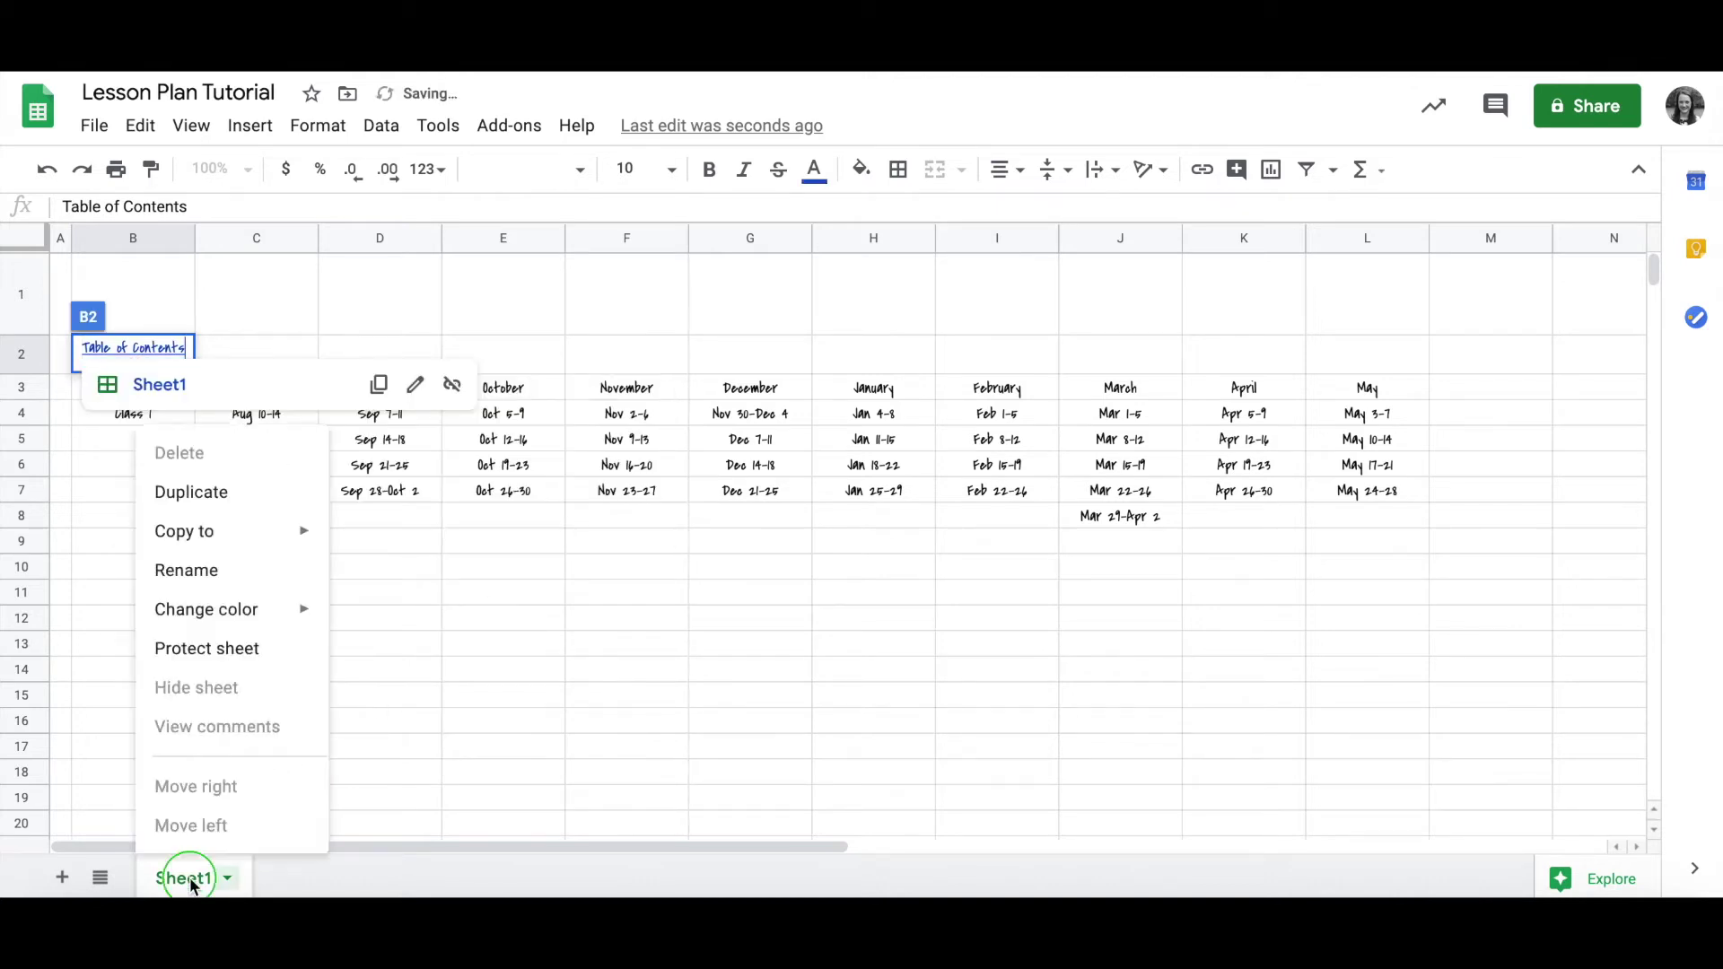
click(238, 574)
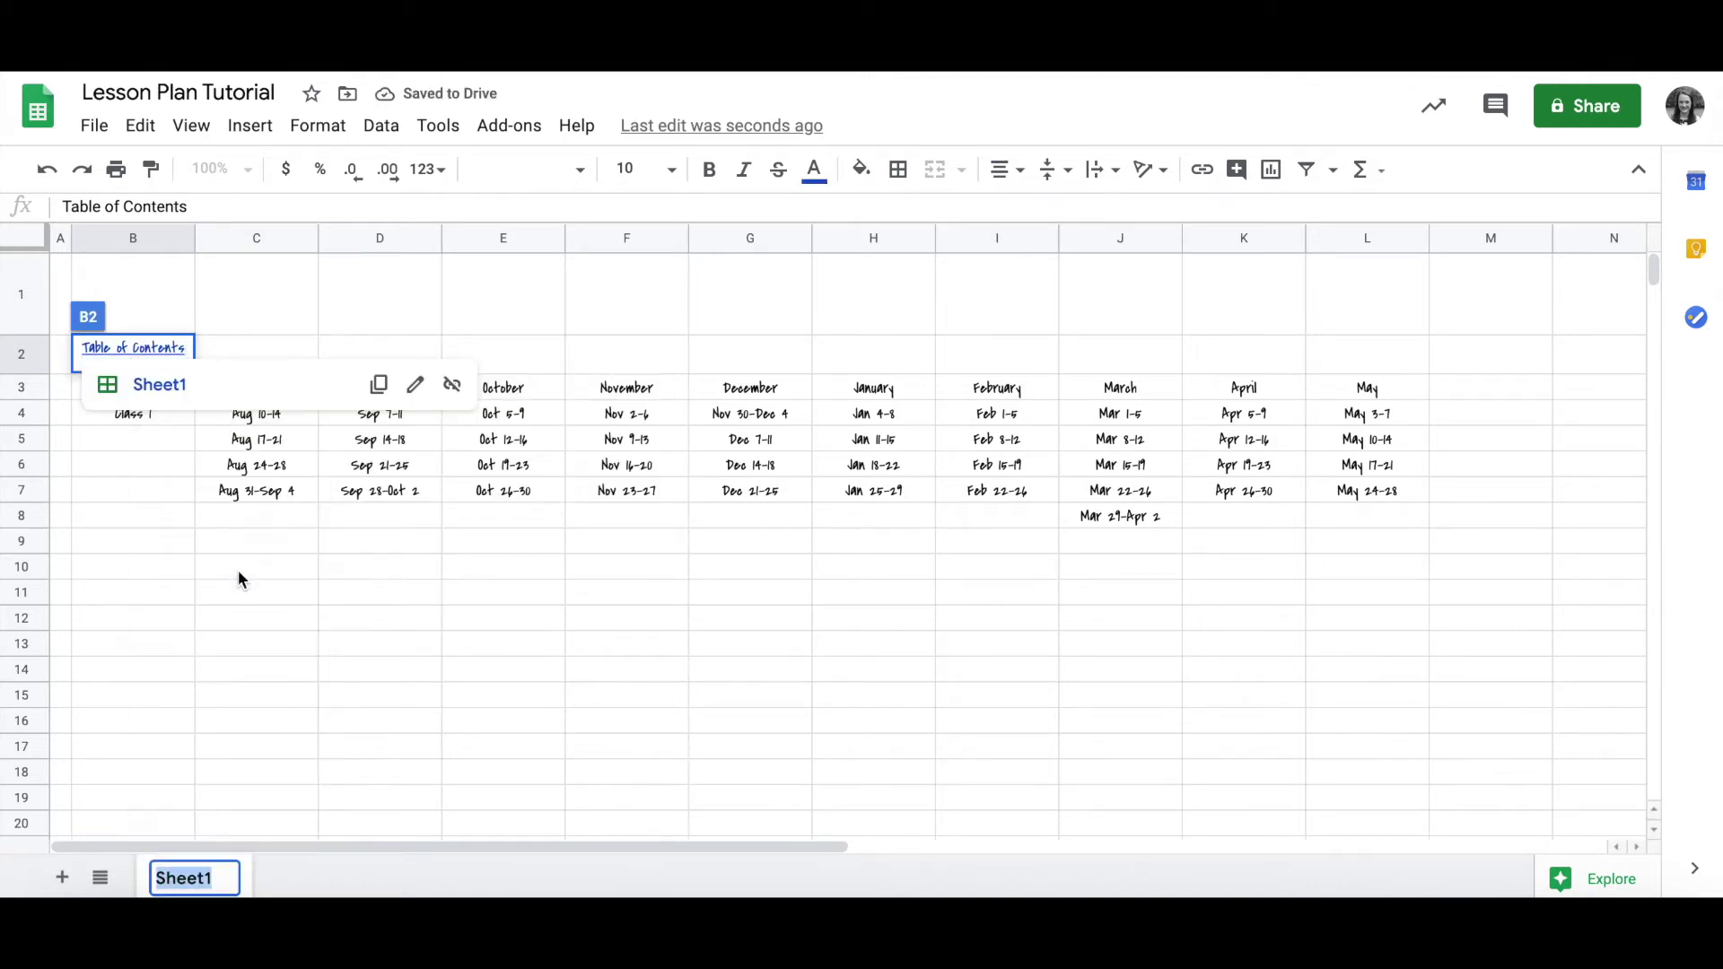
text(Table of Contents)
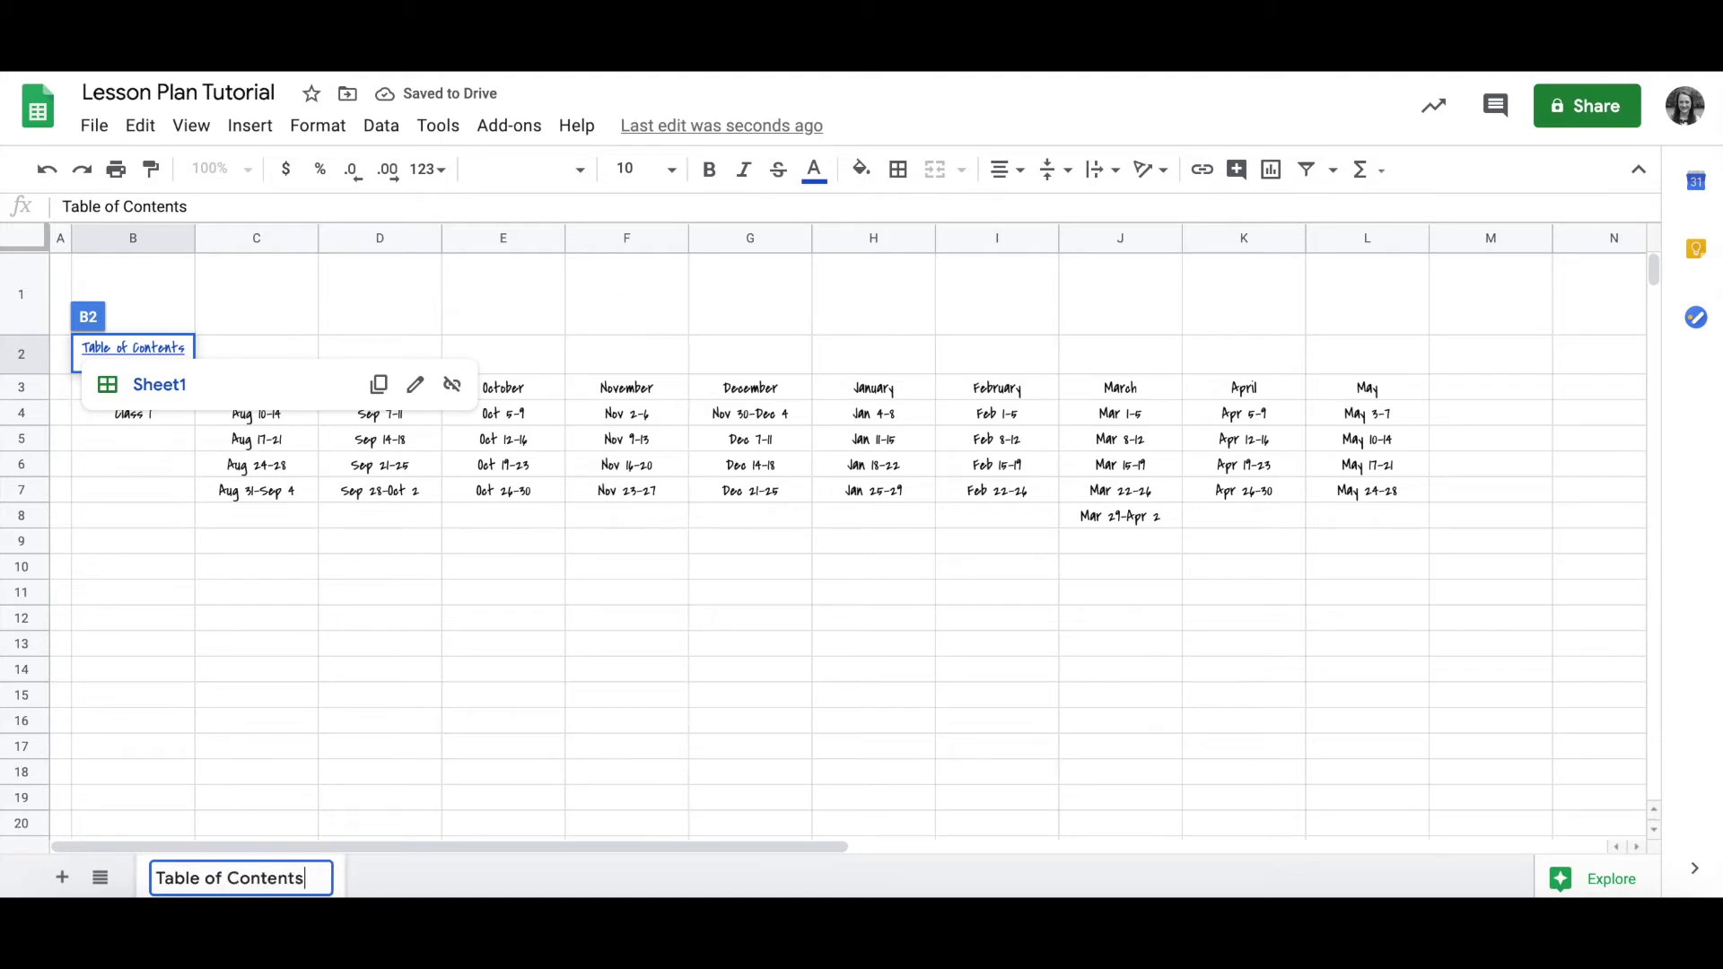
key(Return)
Colour the Table of Contents sheet tab cyan
right_click(222, 869)
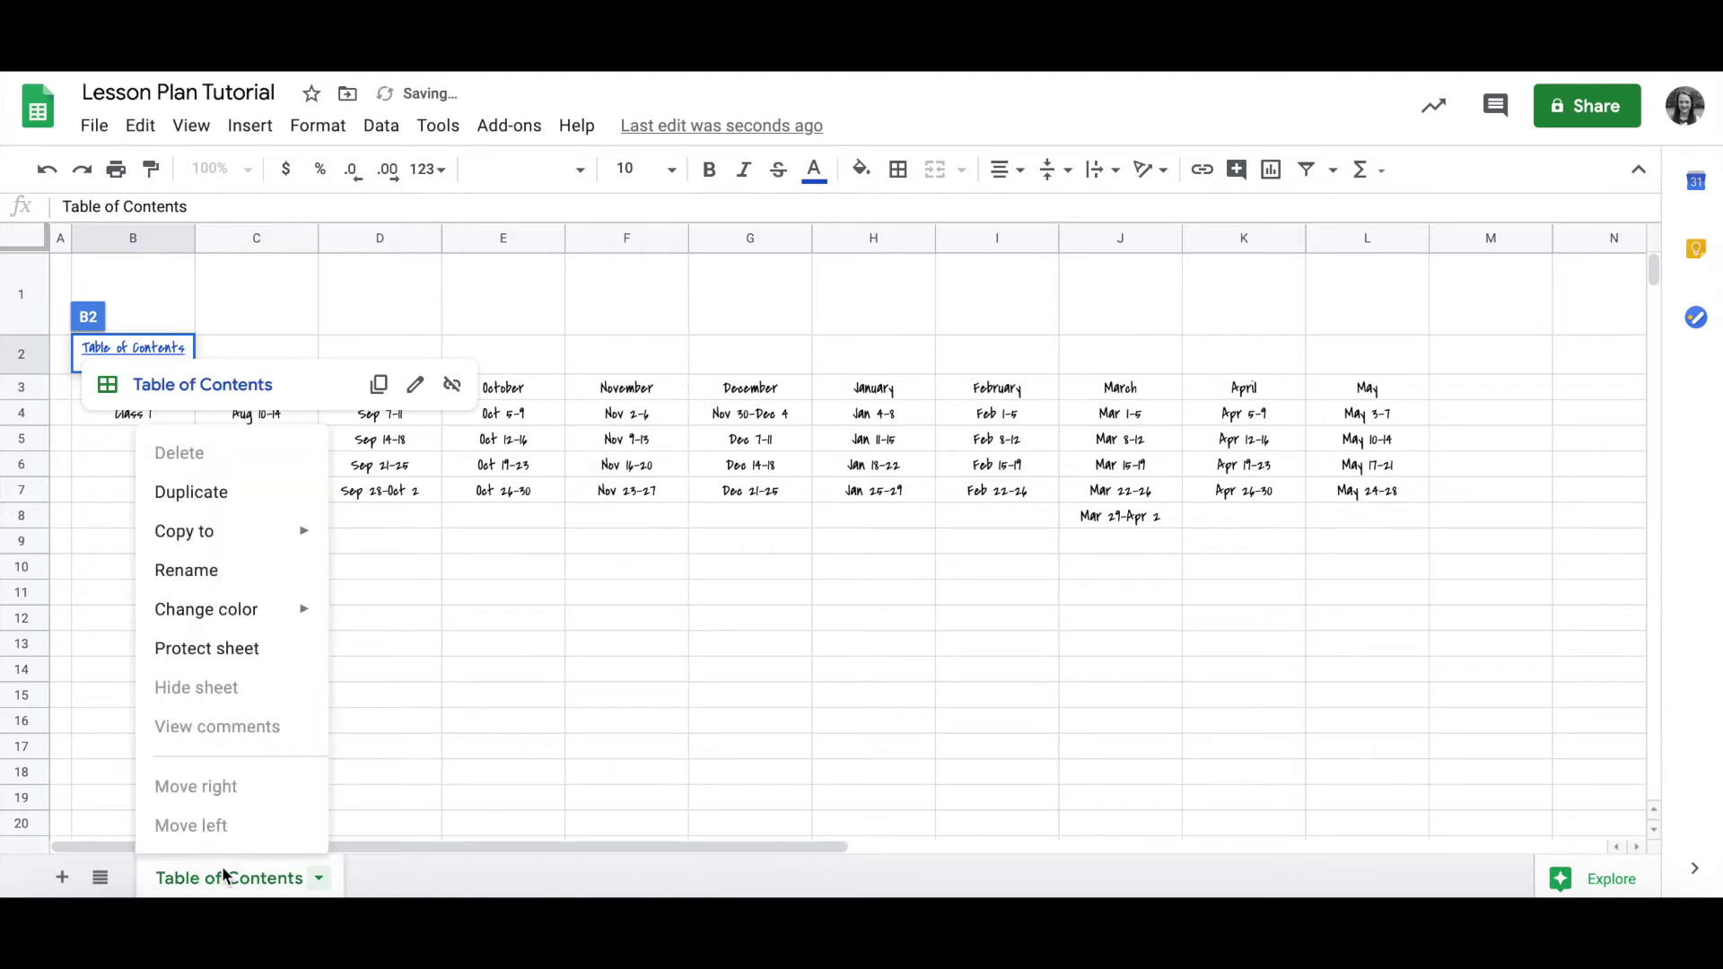
mouse_move(281, 608)
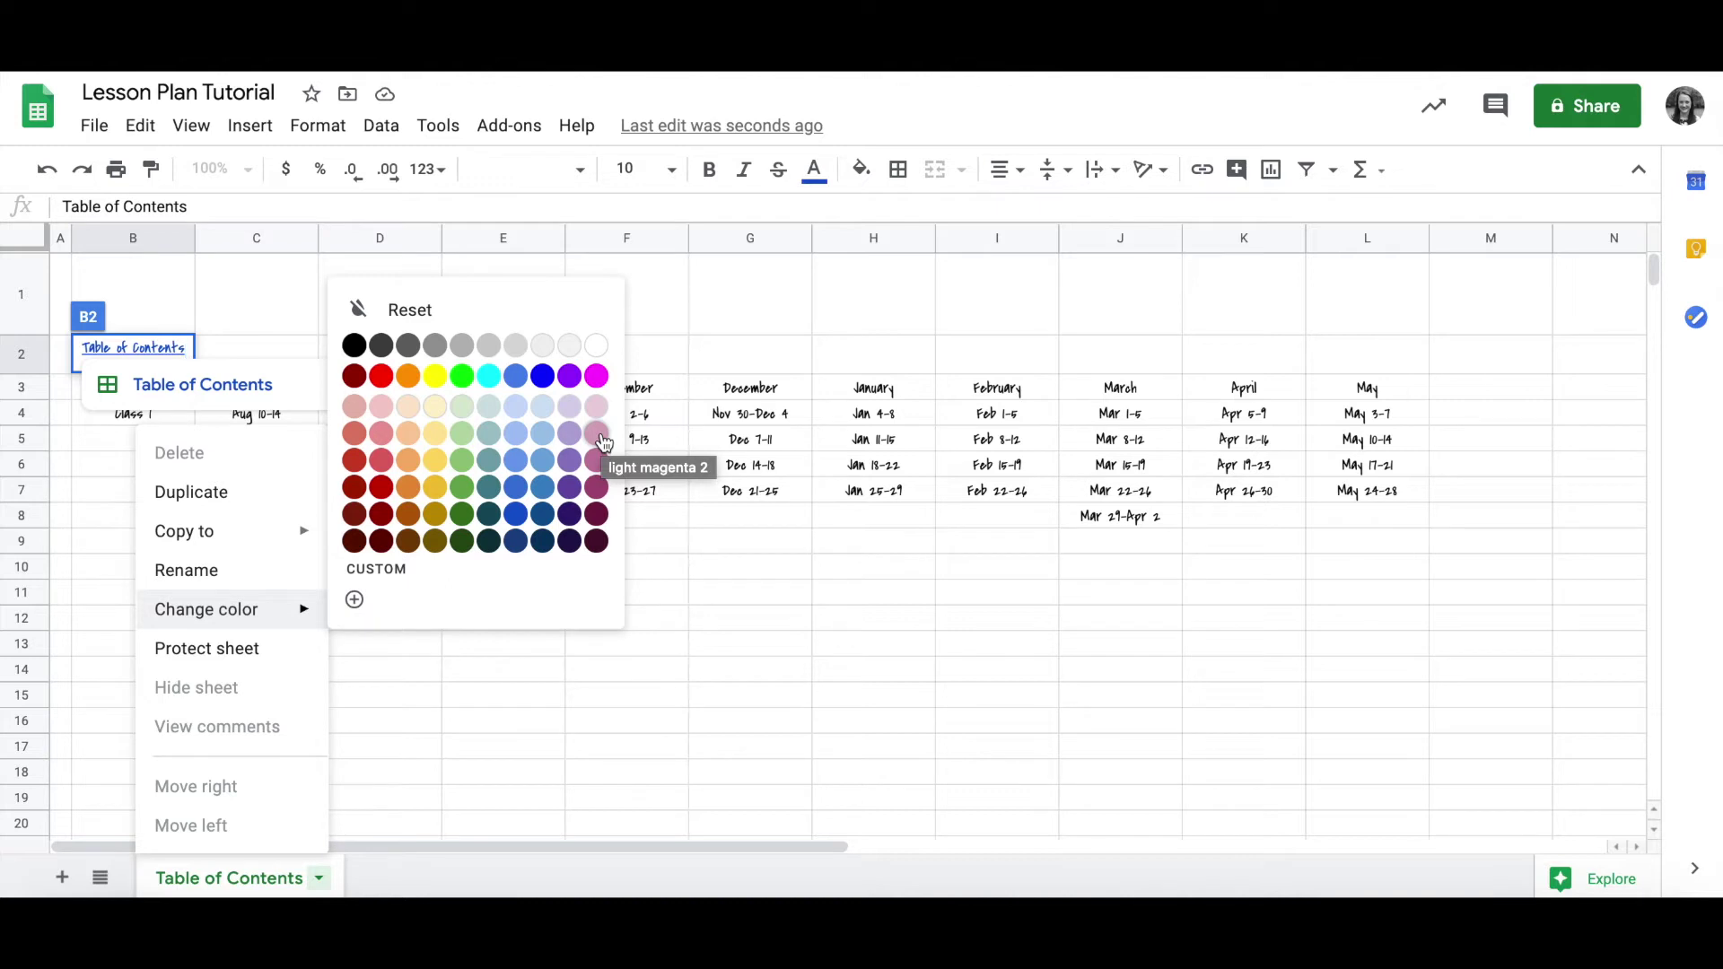
click(488, 378)
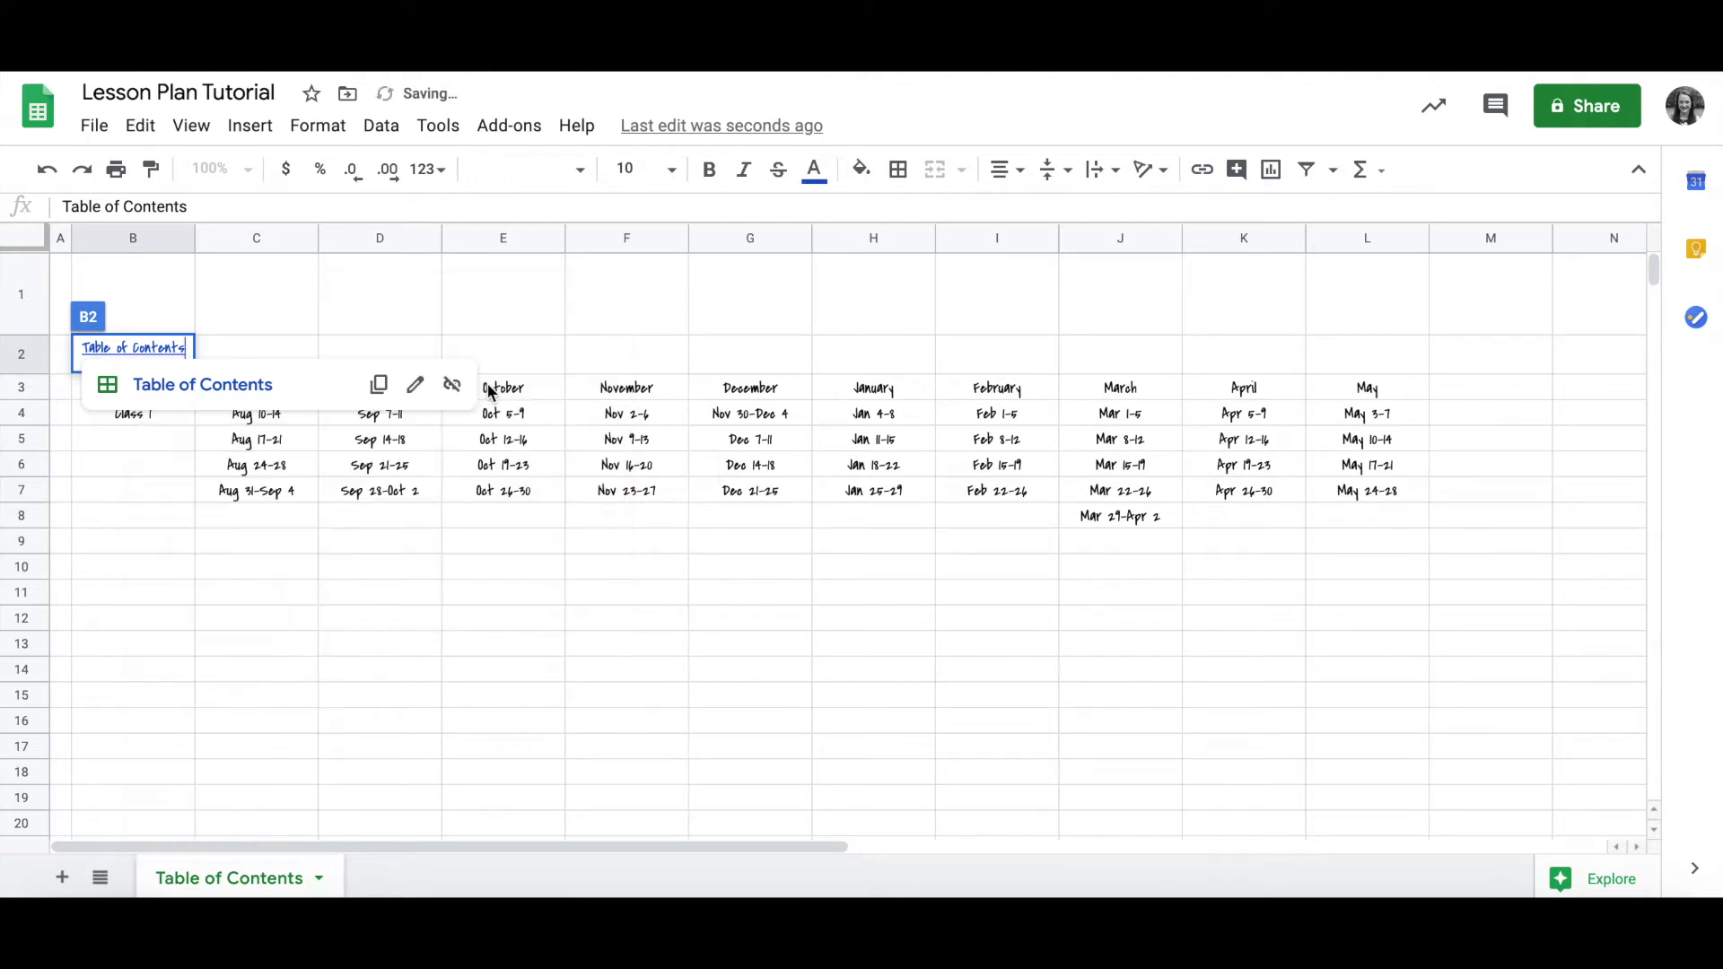
click(189, 446)
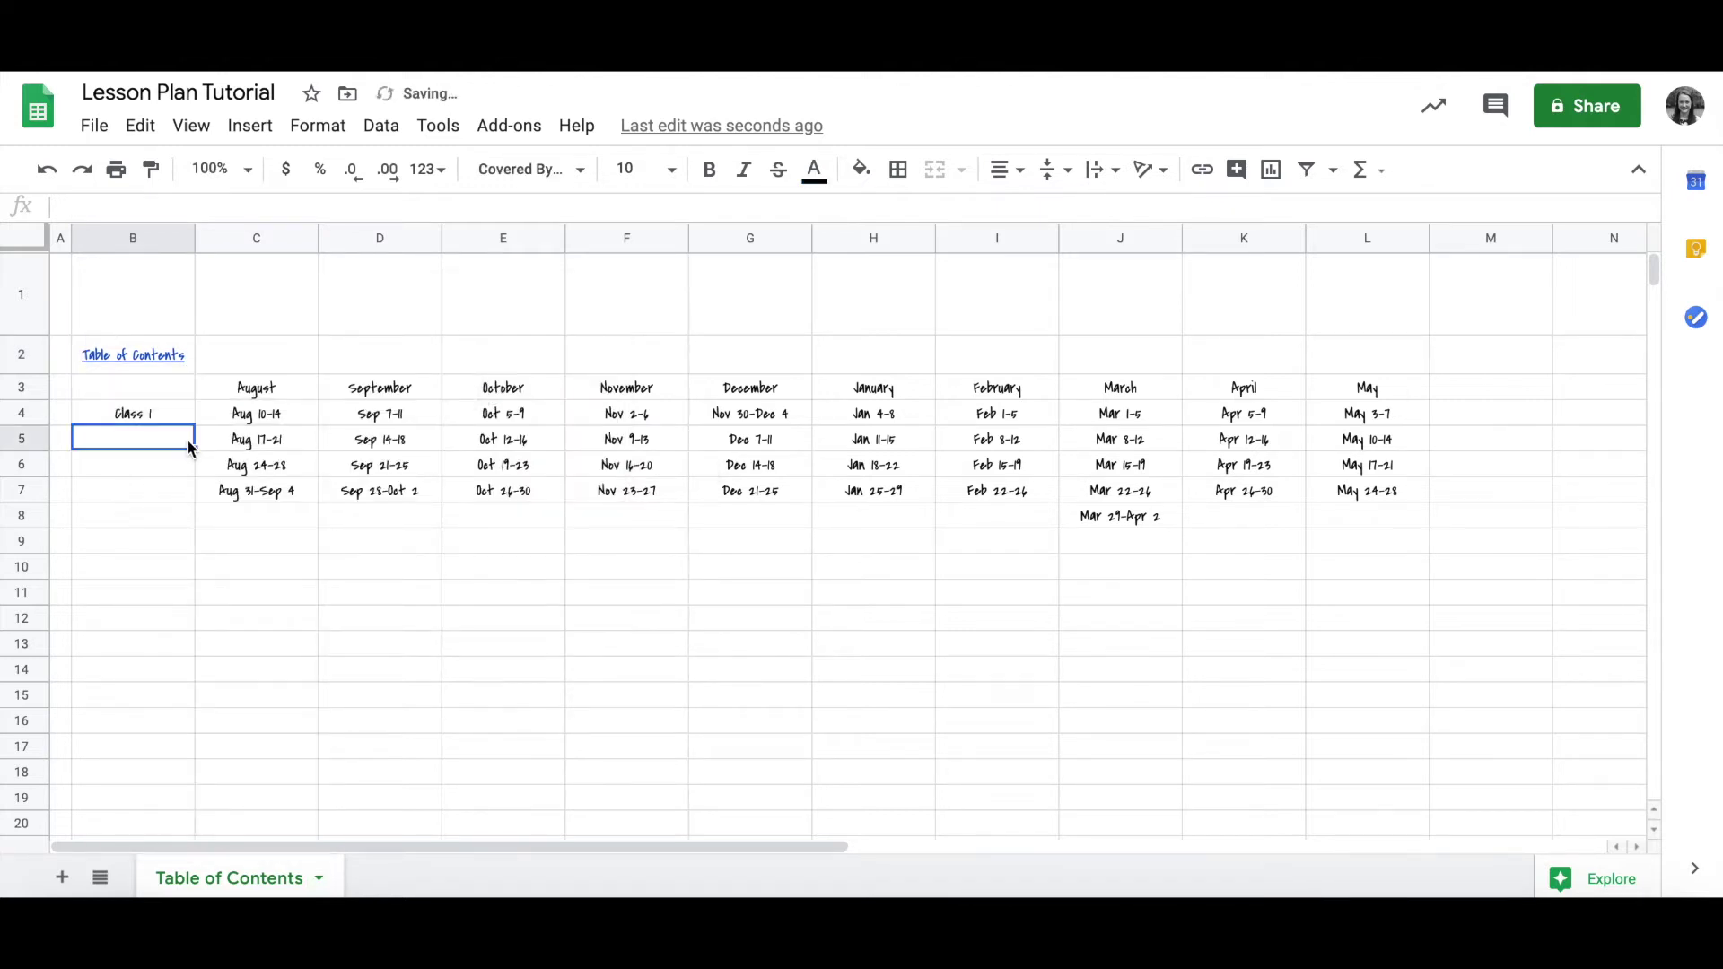
click(175, 365)
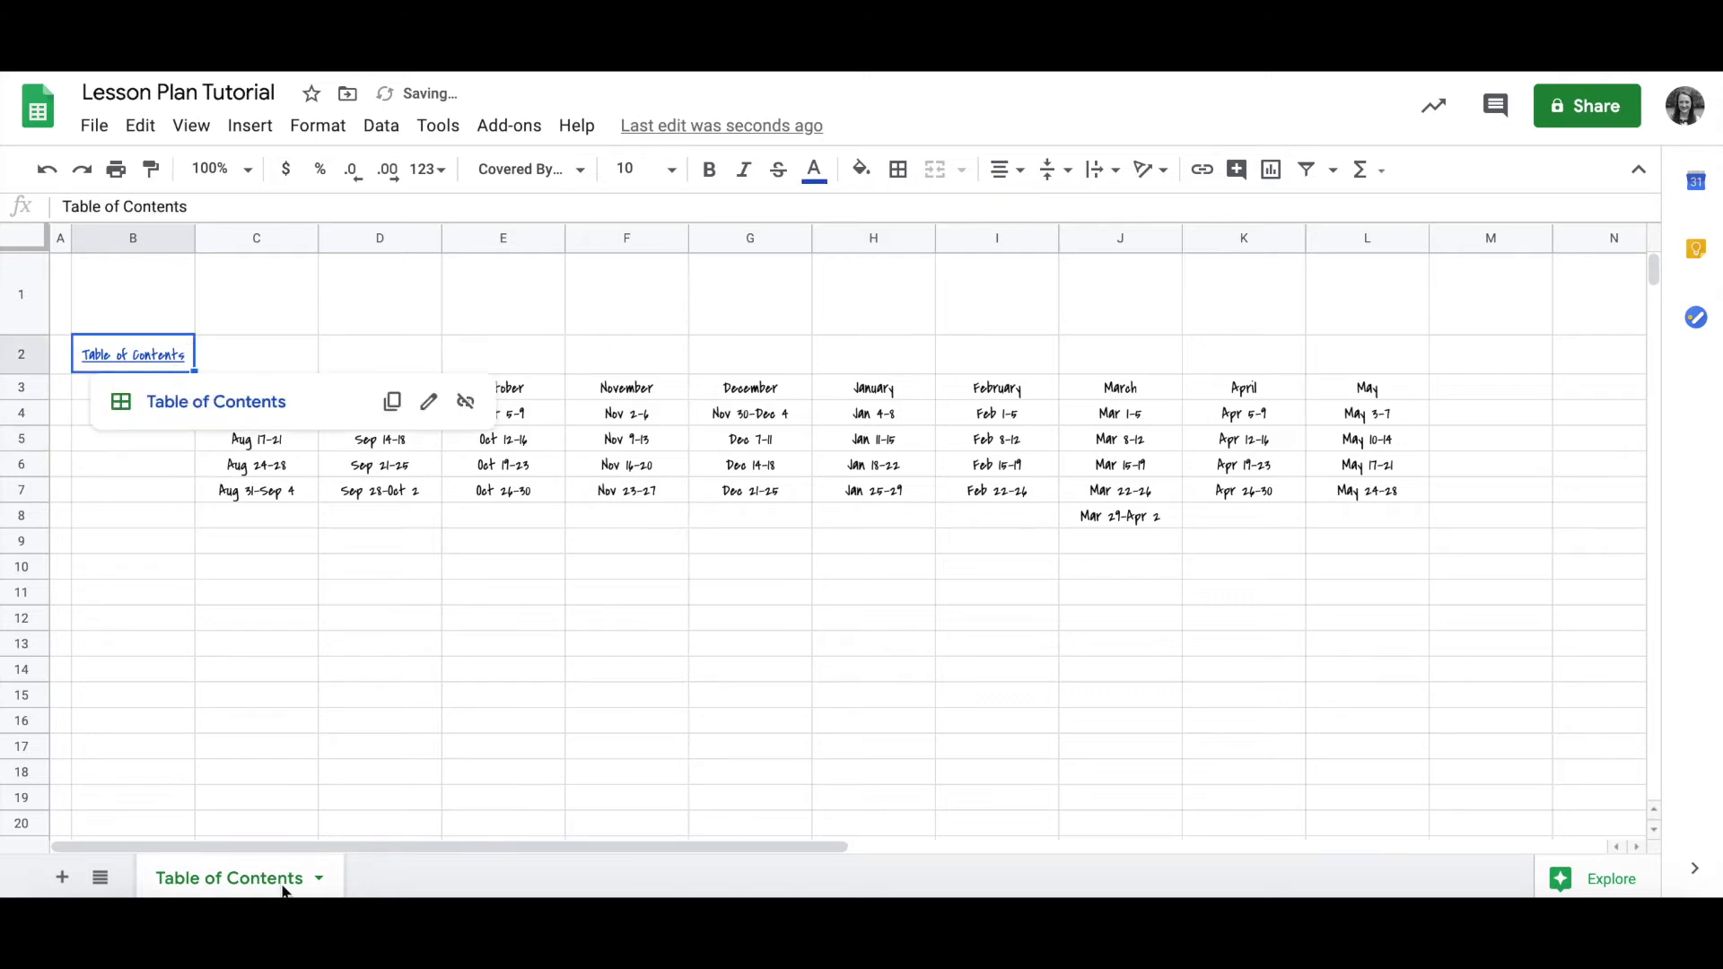
click(319, 884)
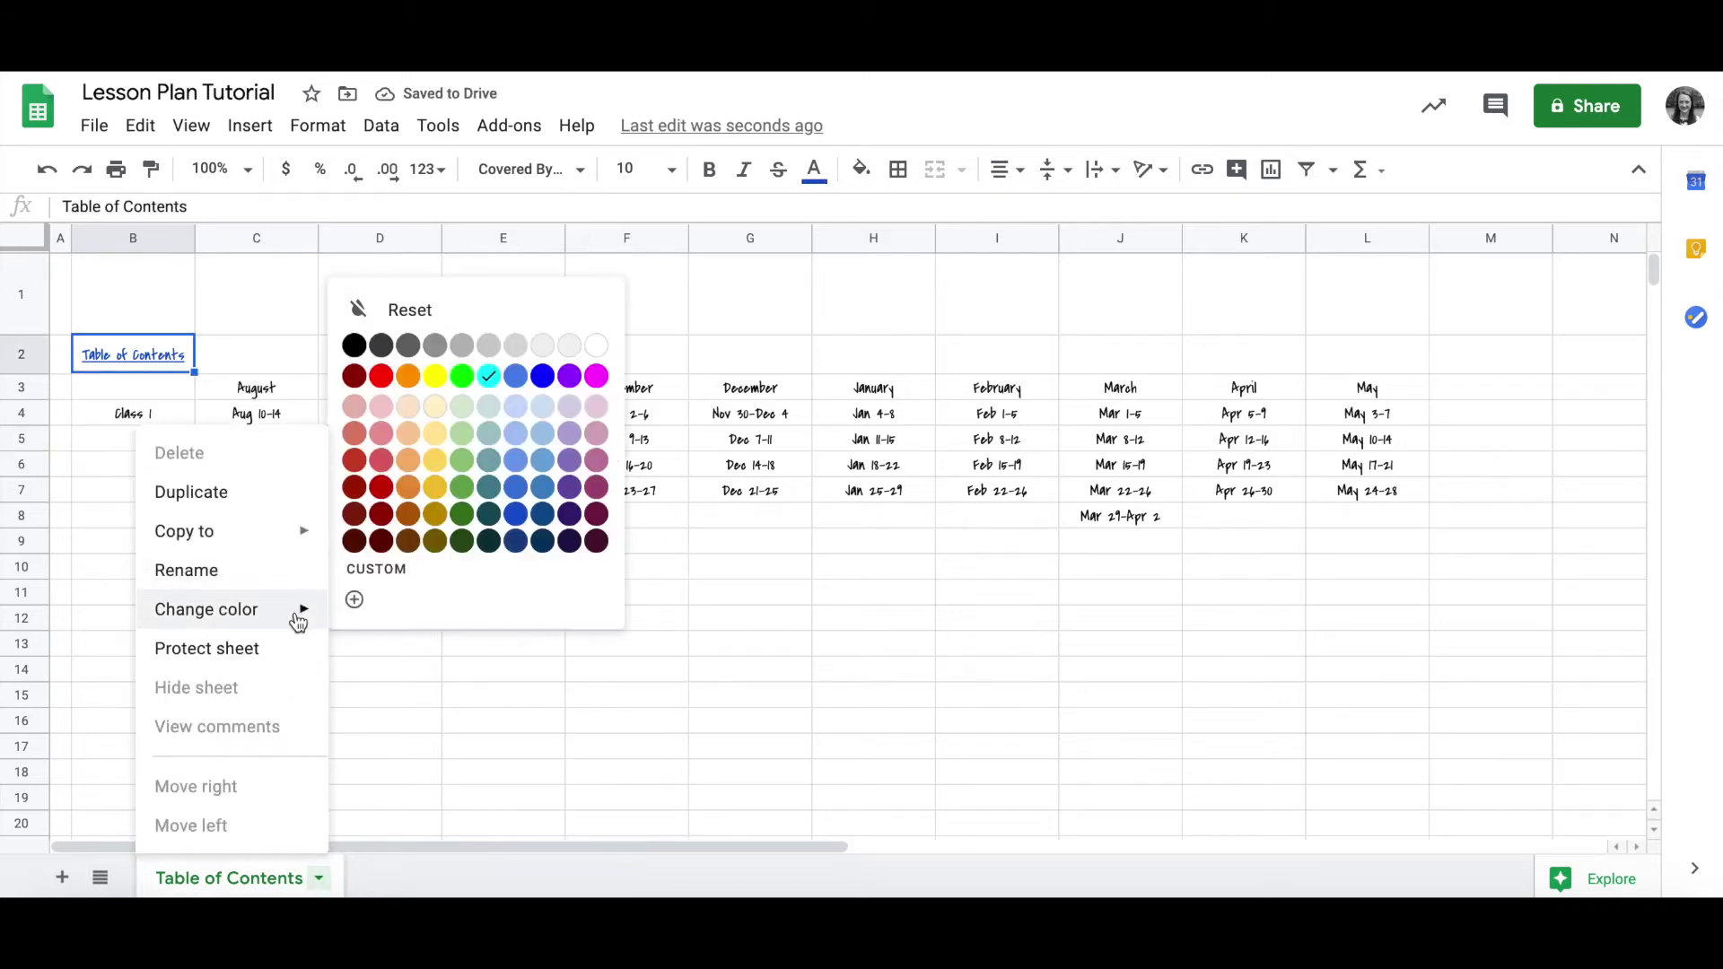
click(440, 699)
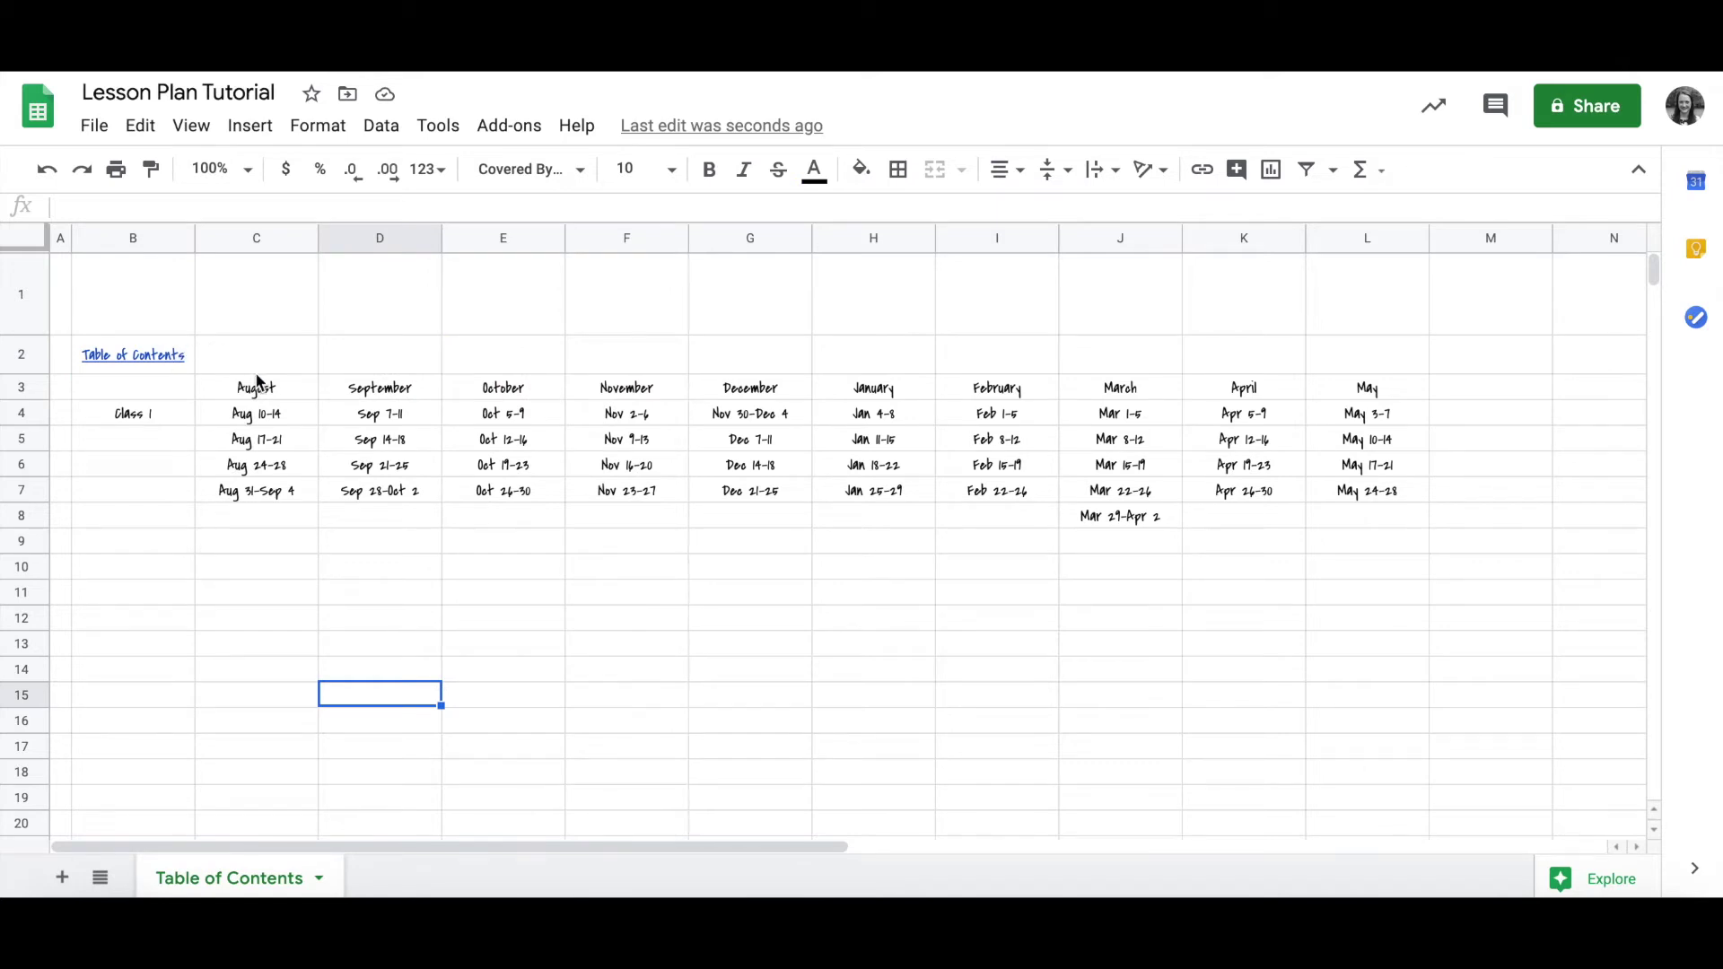
Merge C1 through L1 into one cell and make row 1 taller
click(284, 297)
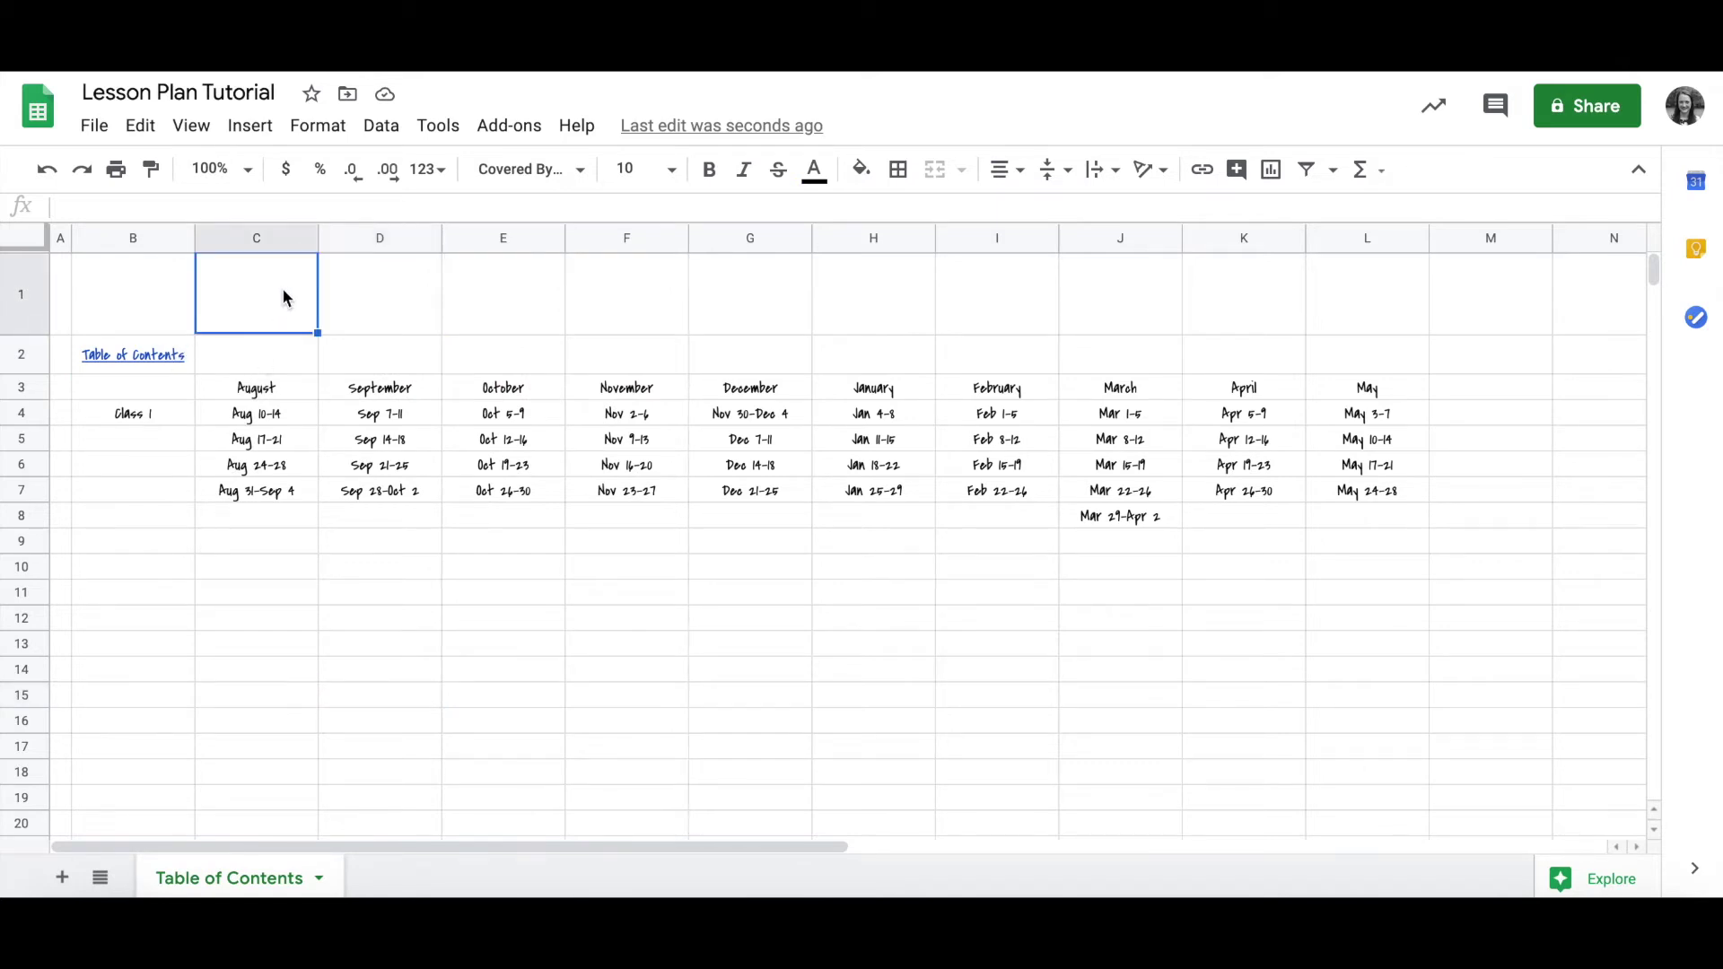
shift+click(1390, 307)
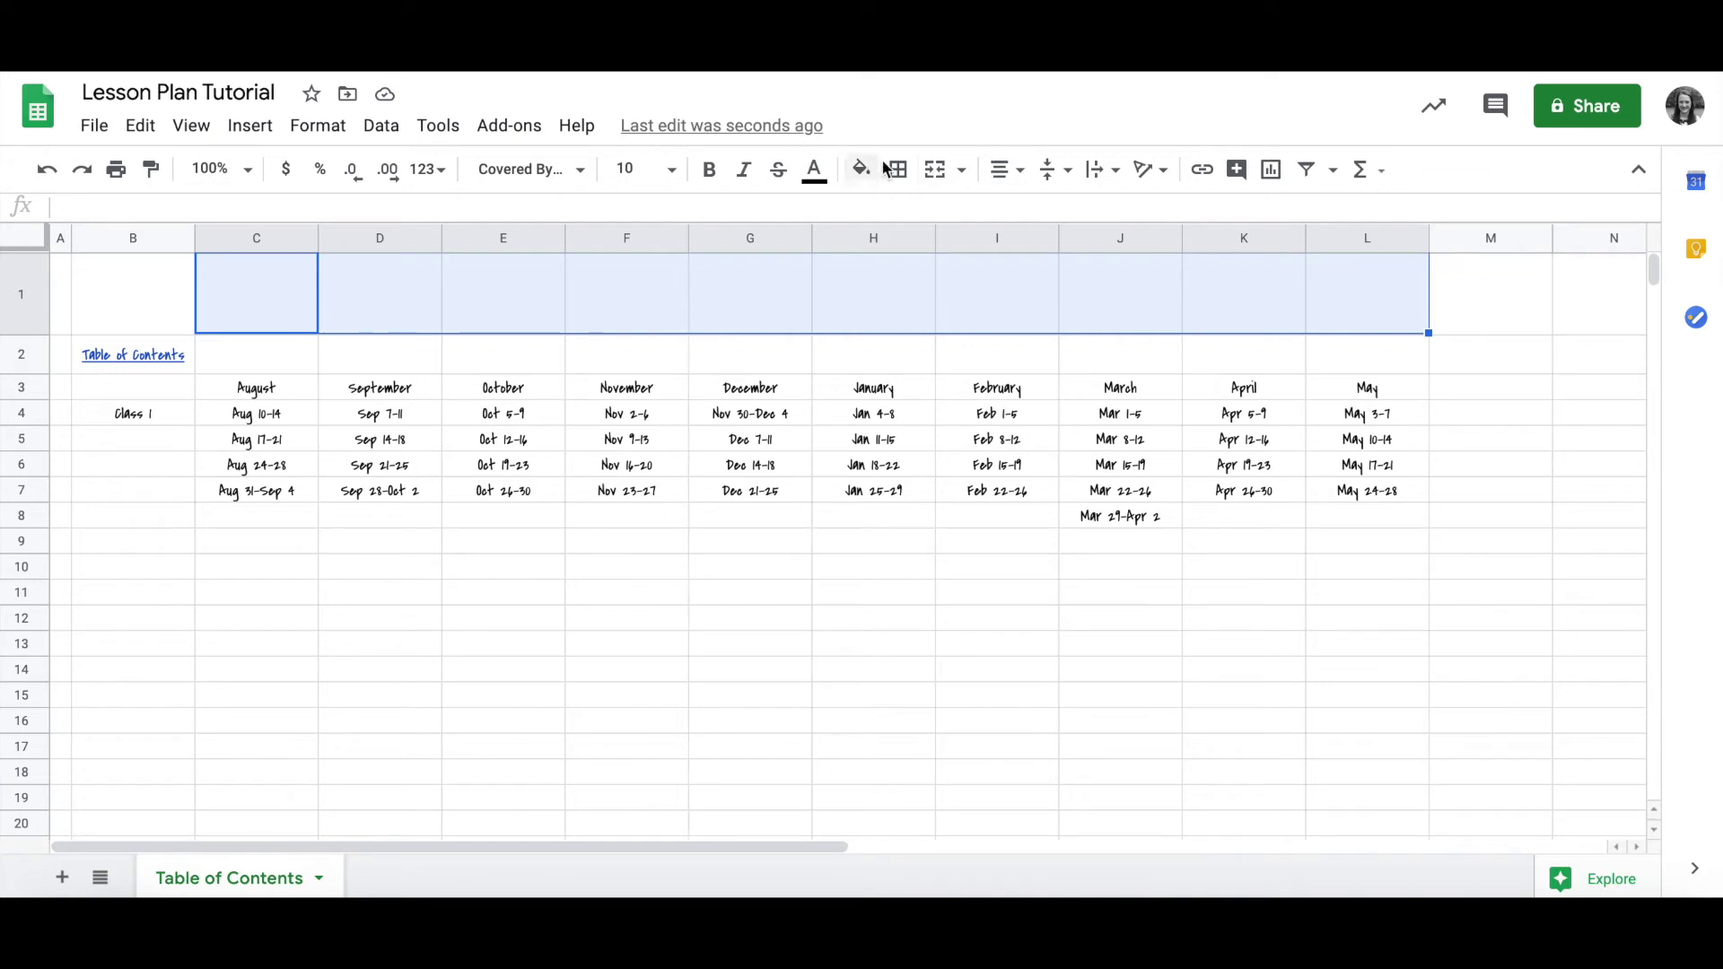
click(933, 169)
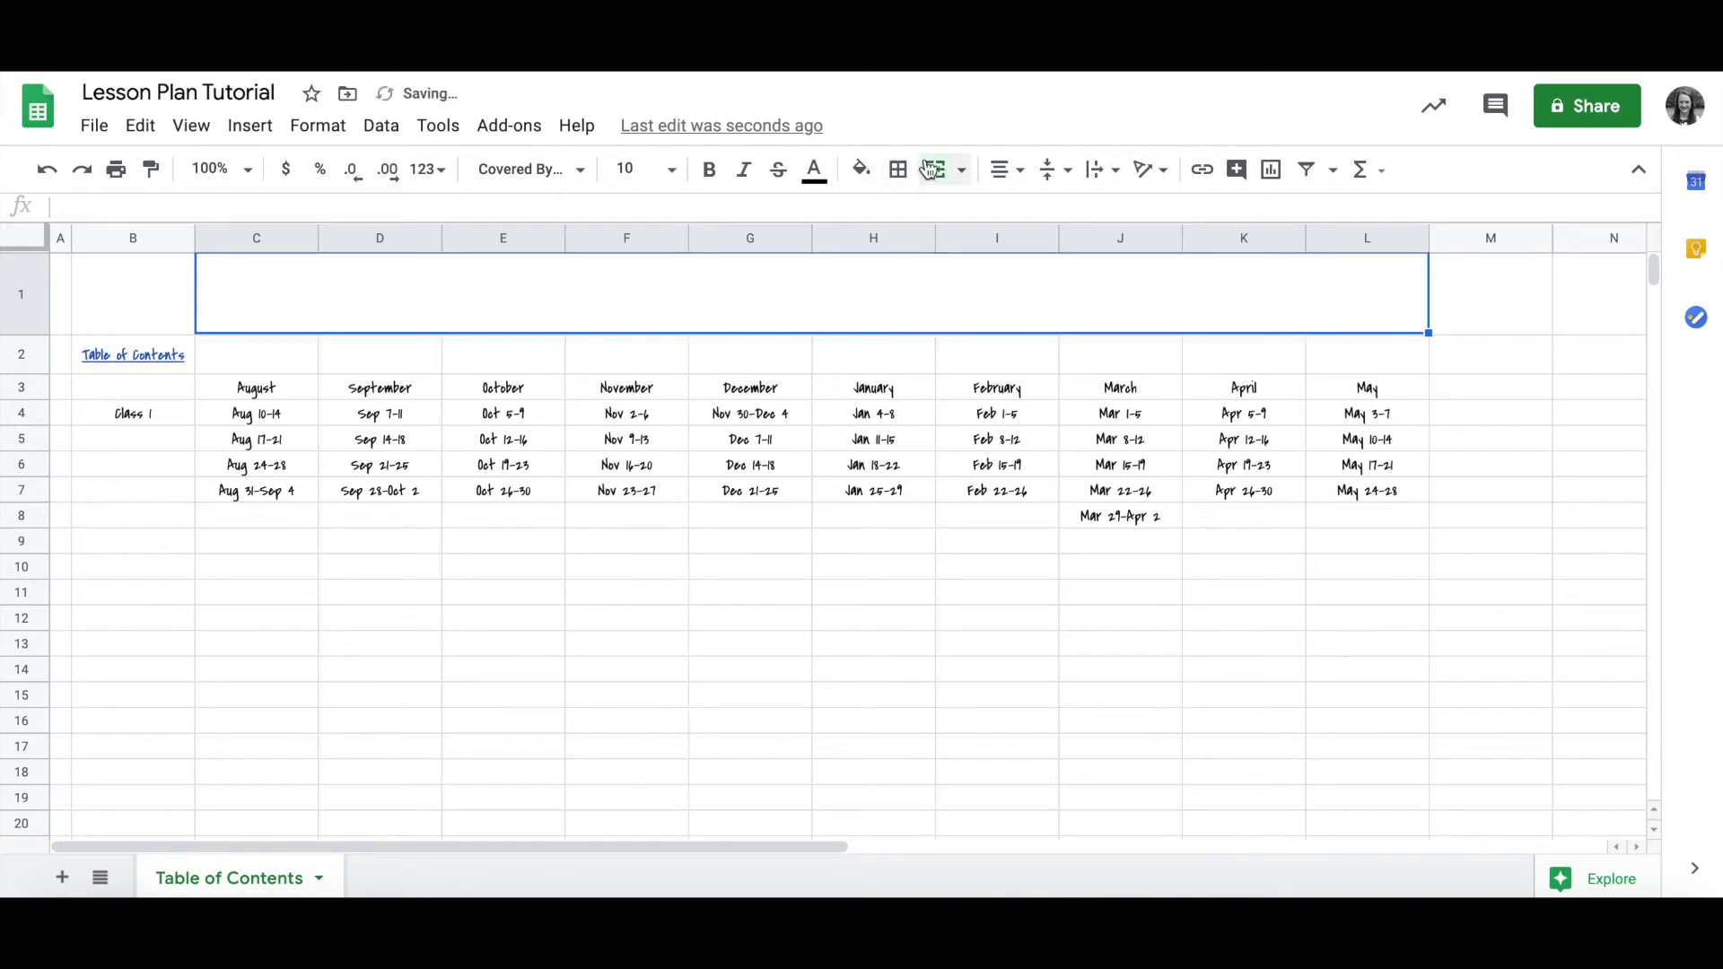
click(21, 327)
drag(21, 330, 23, 390)
Type 'Insert image of lesson plan text' into the merged header cell
click(841, 333)
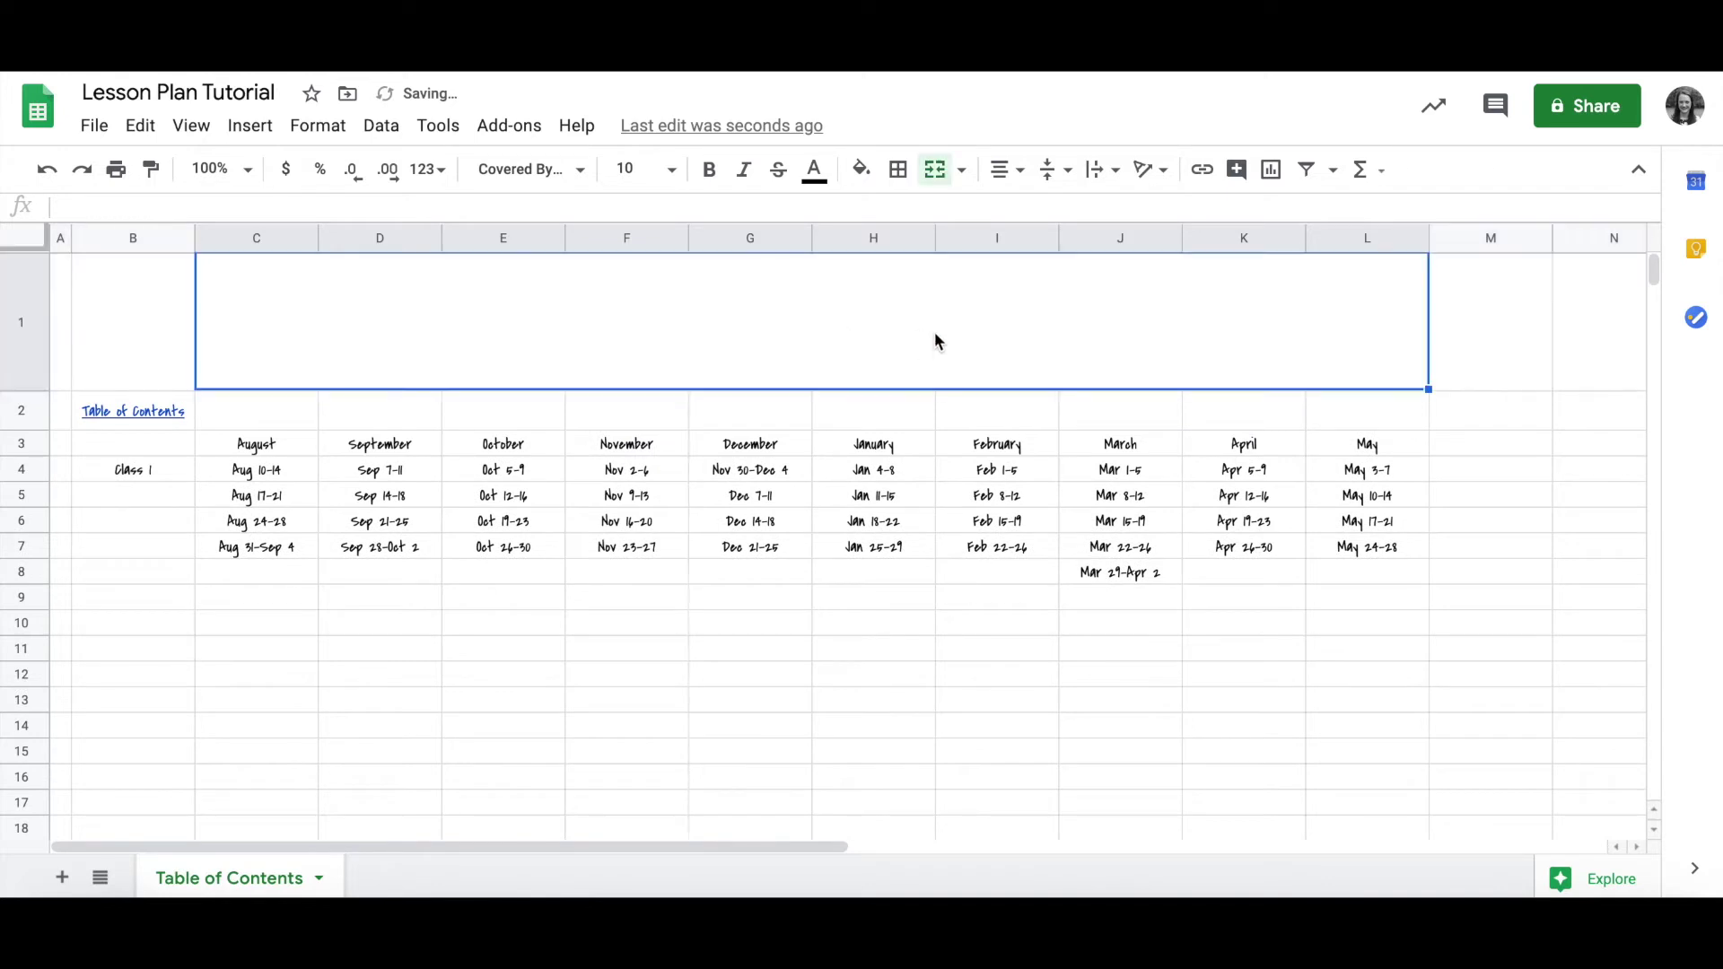
text(In)
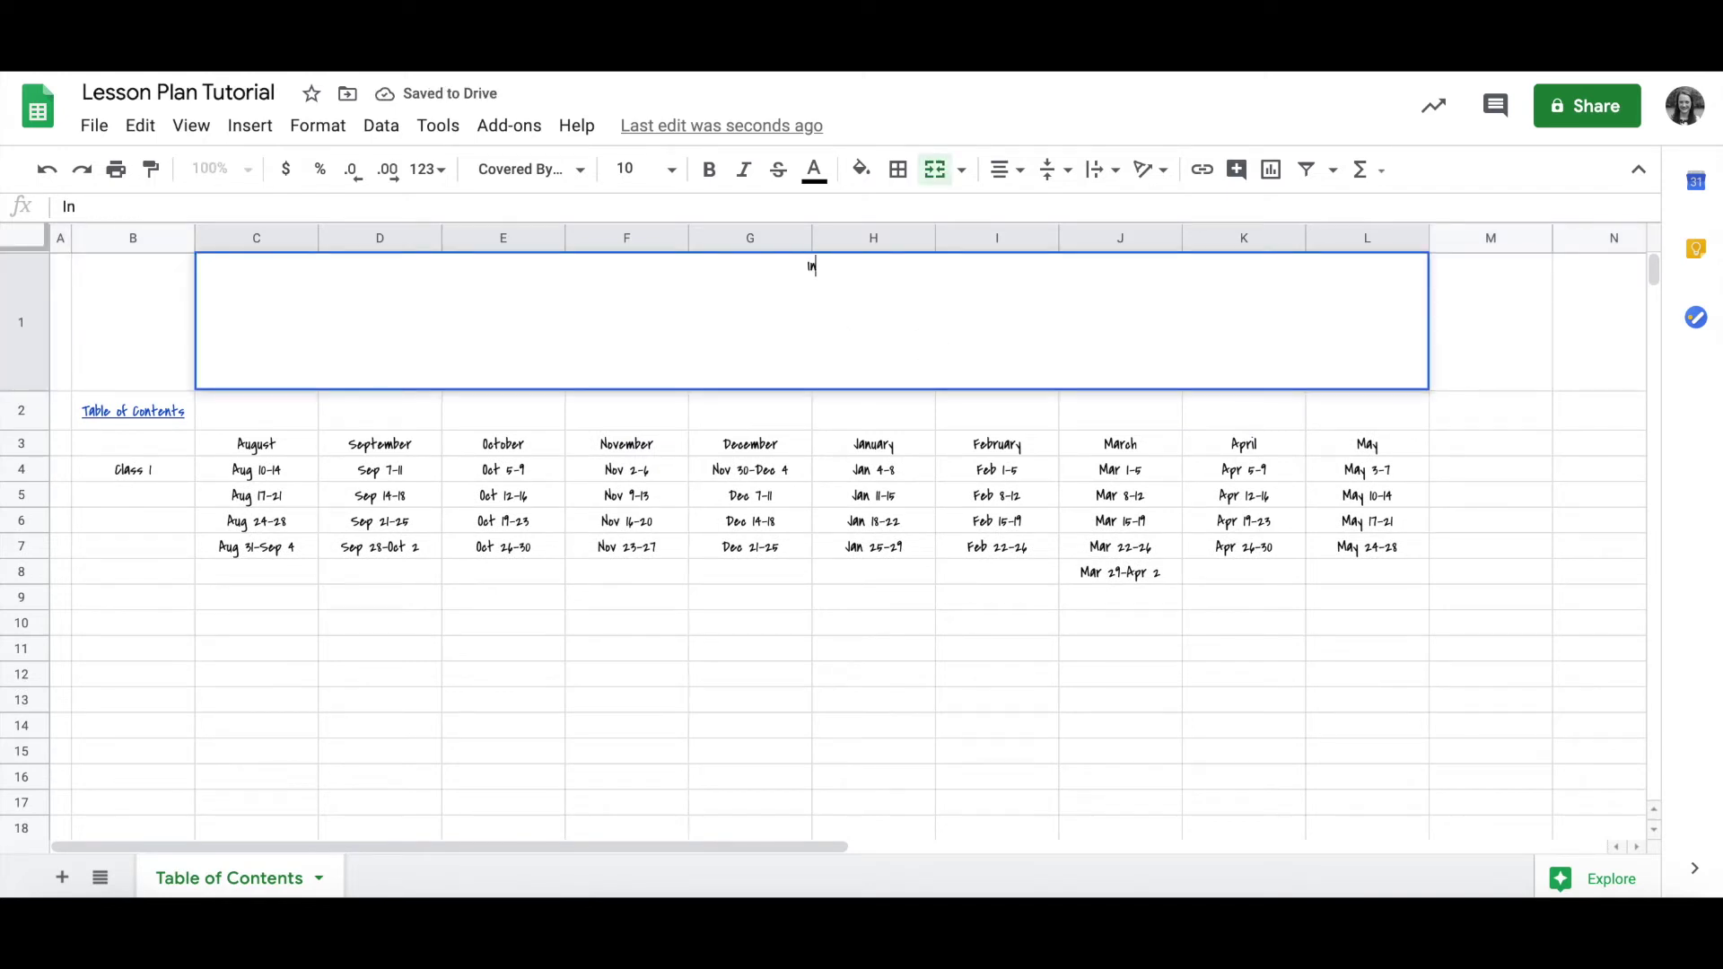
text(sert ima)
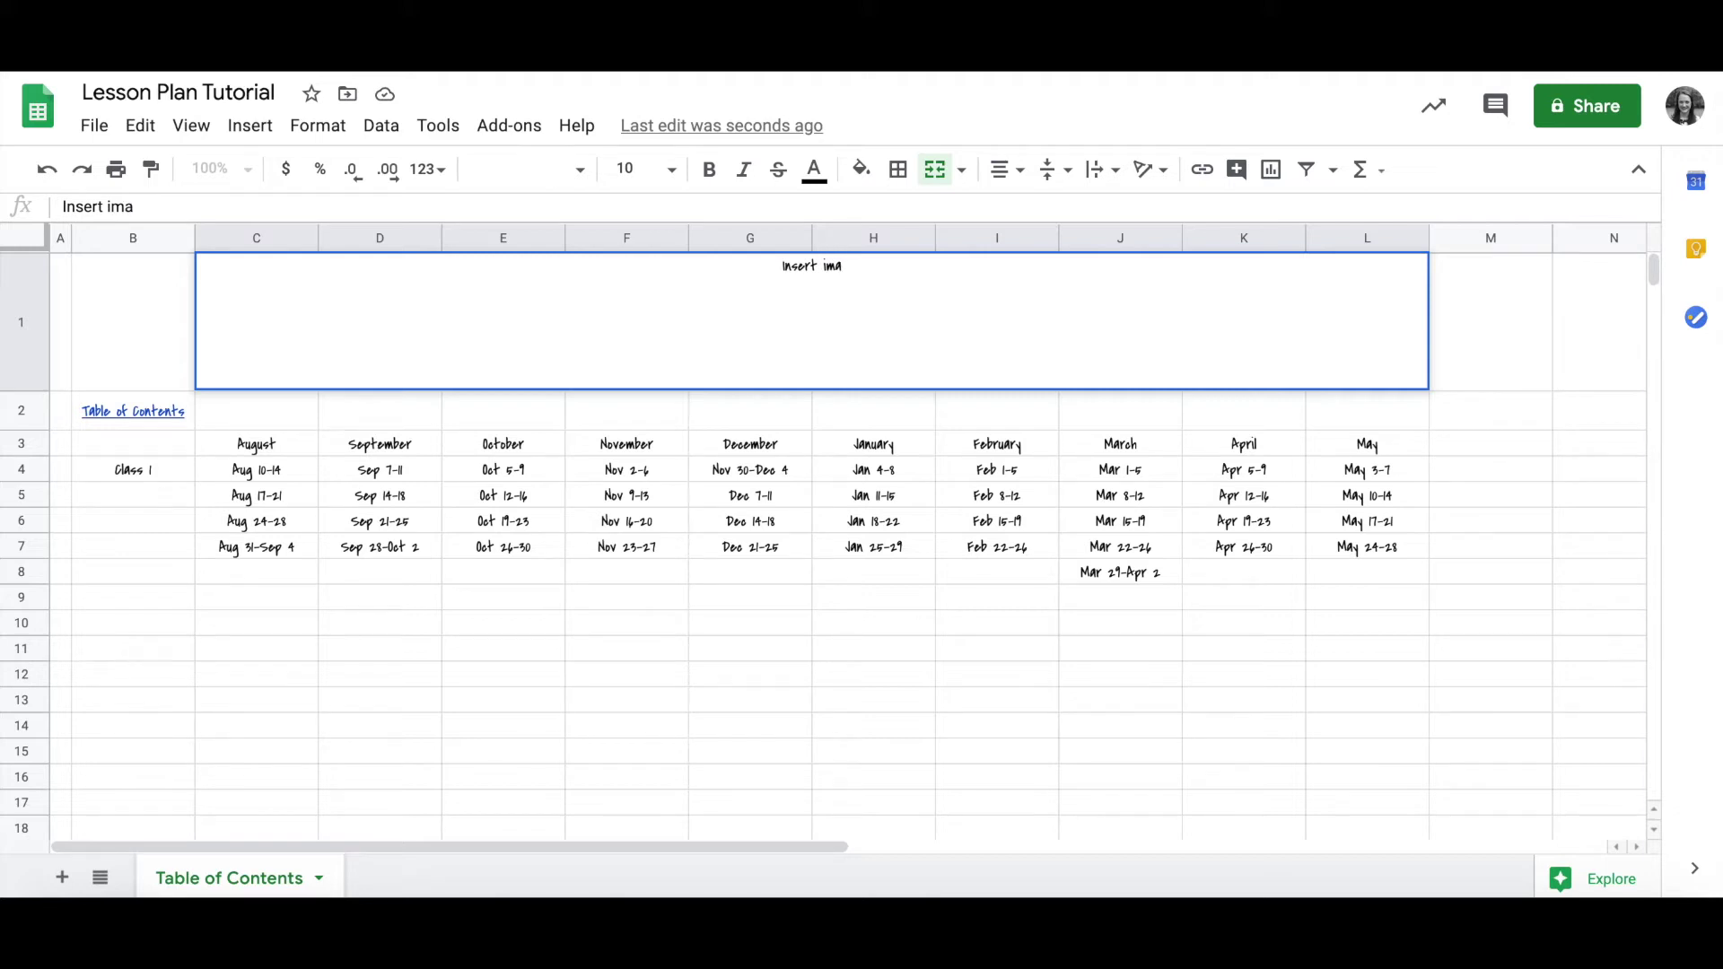
text(ge of lesso)
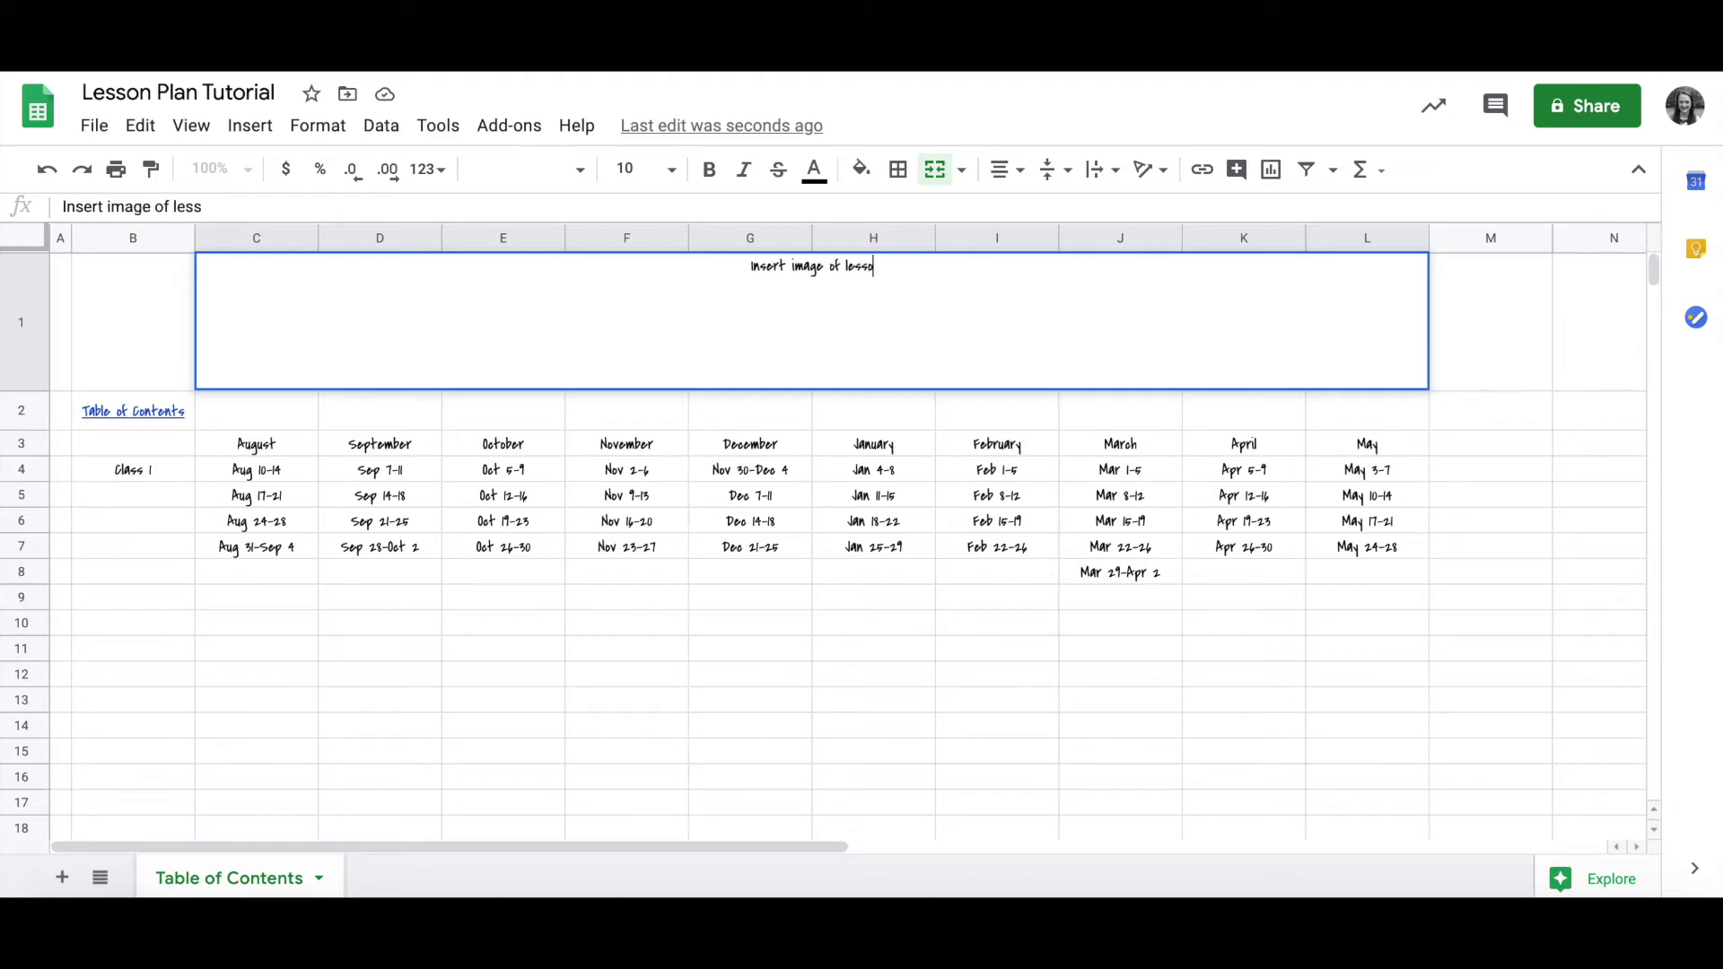
text(n plan et)
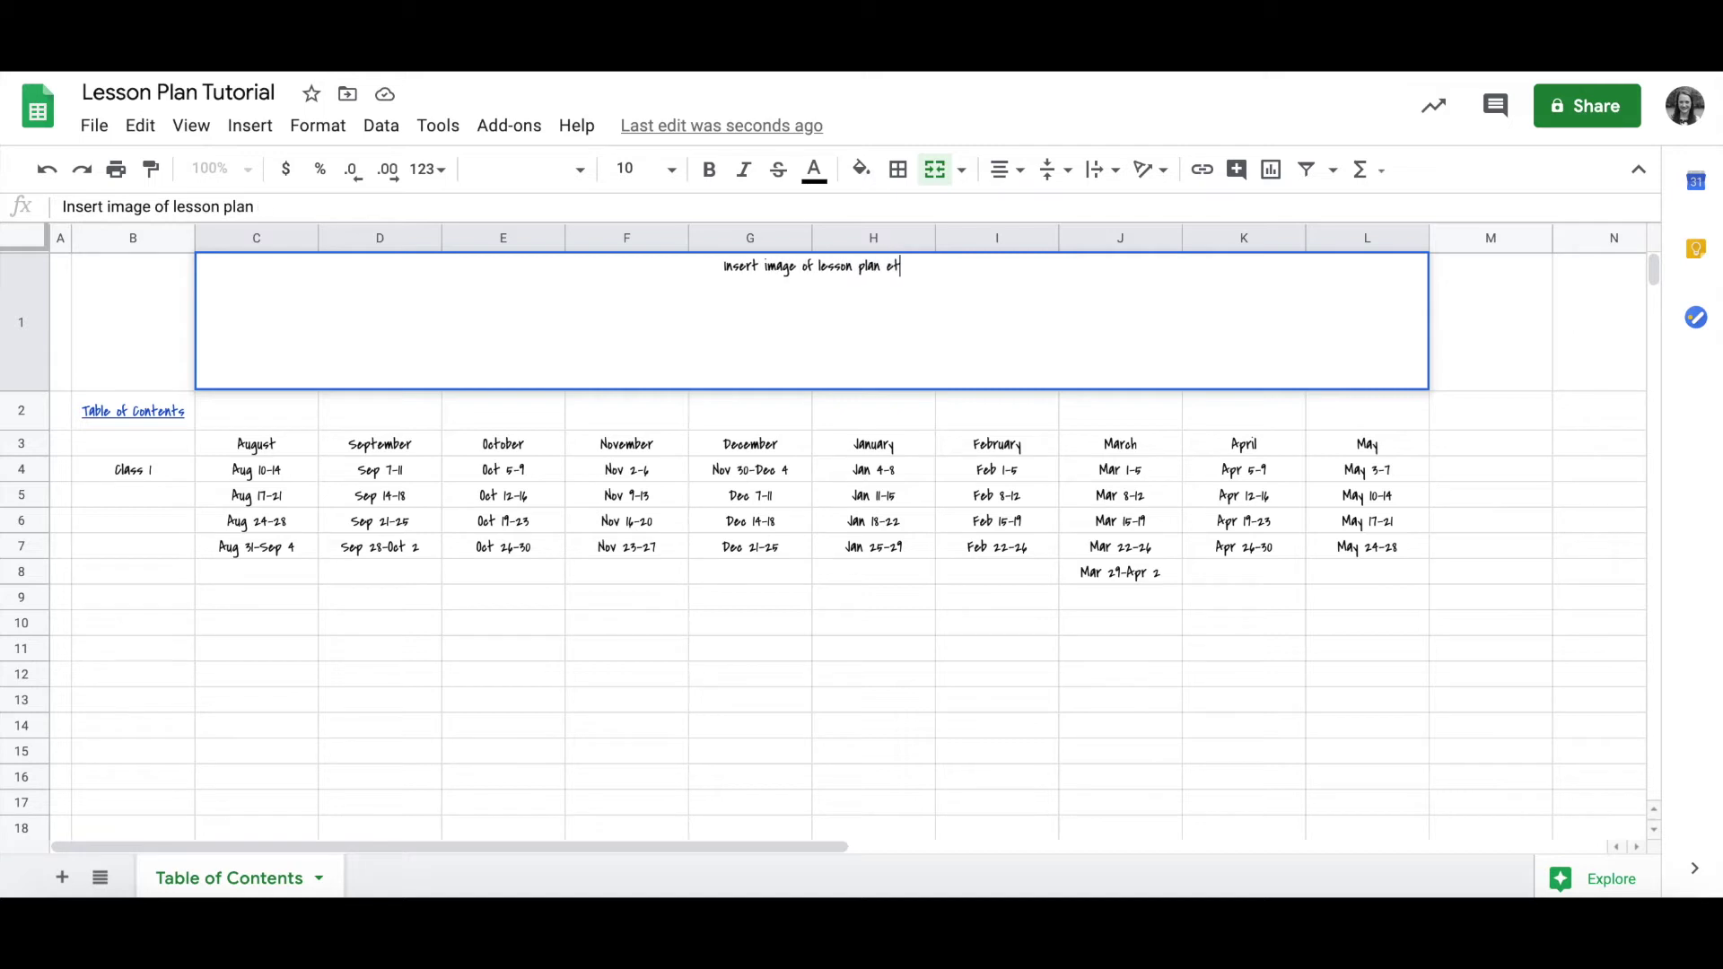
key(BackSpace)
key(BackSpace)
text(text)
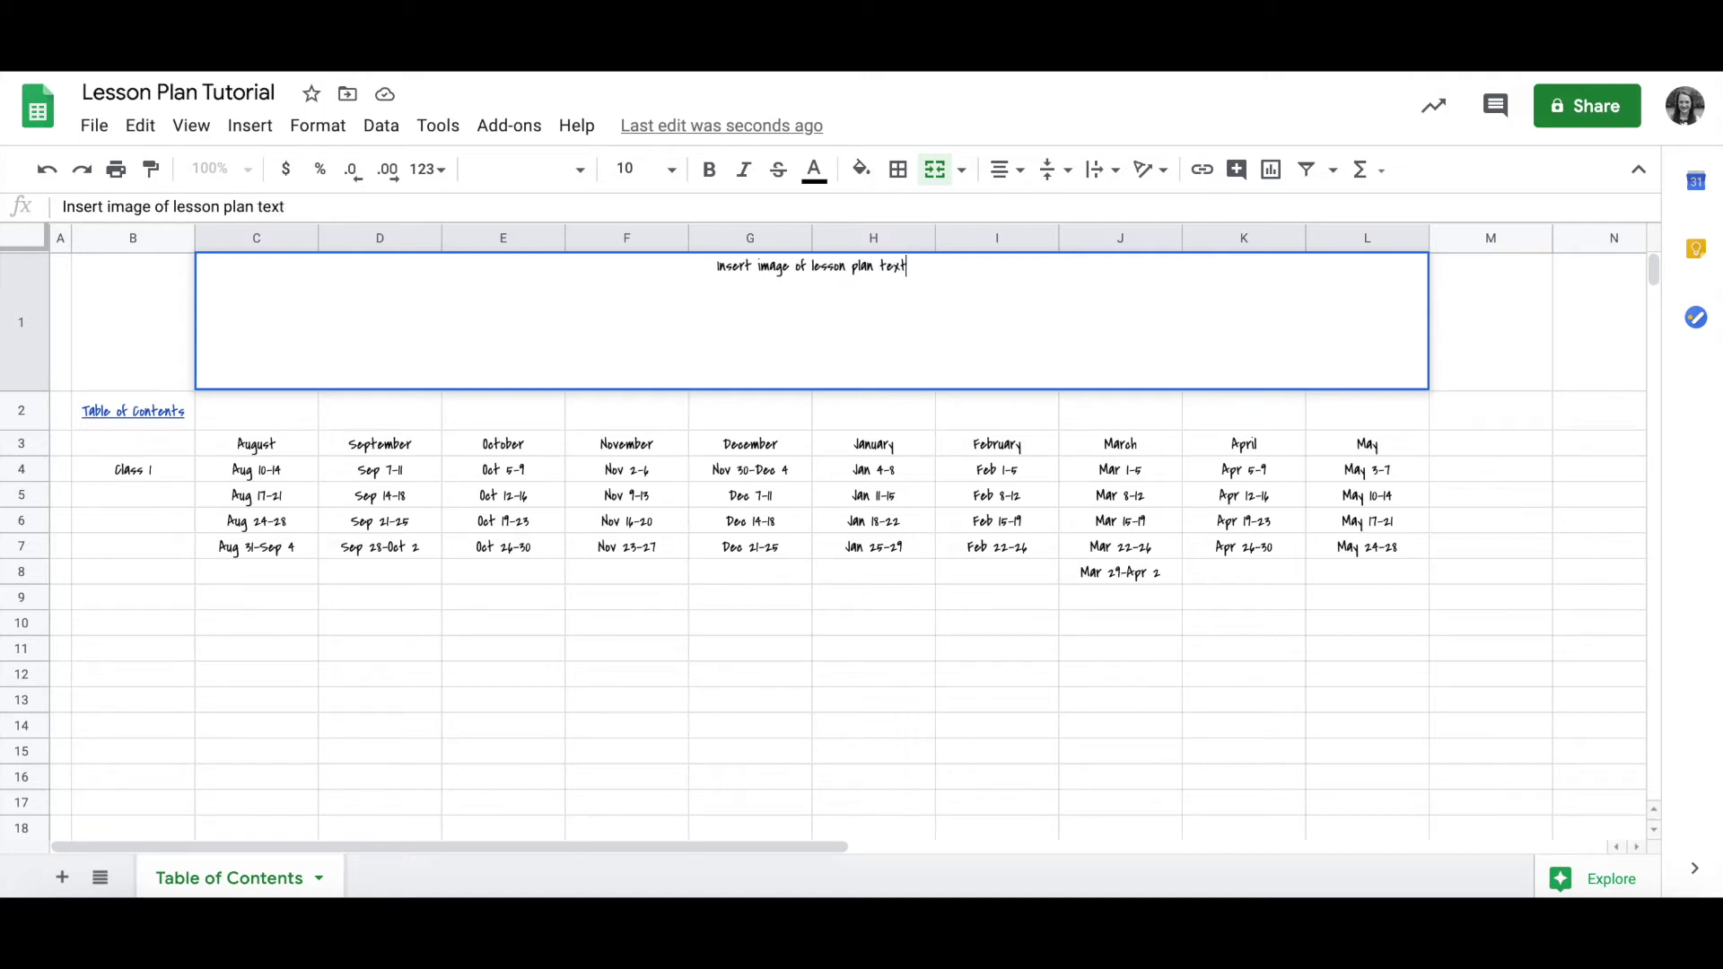
key(Return)
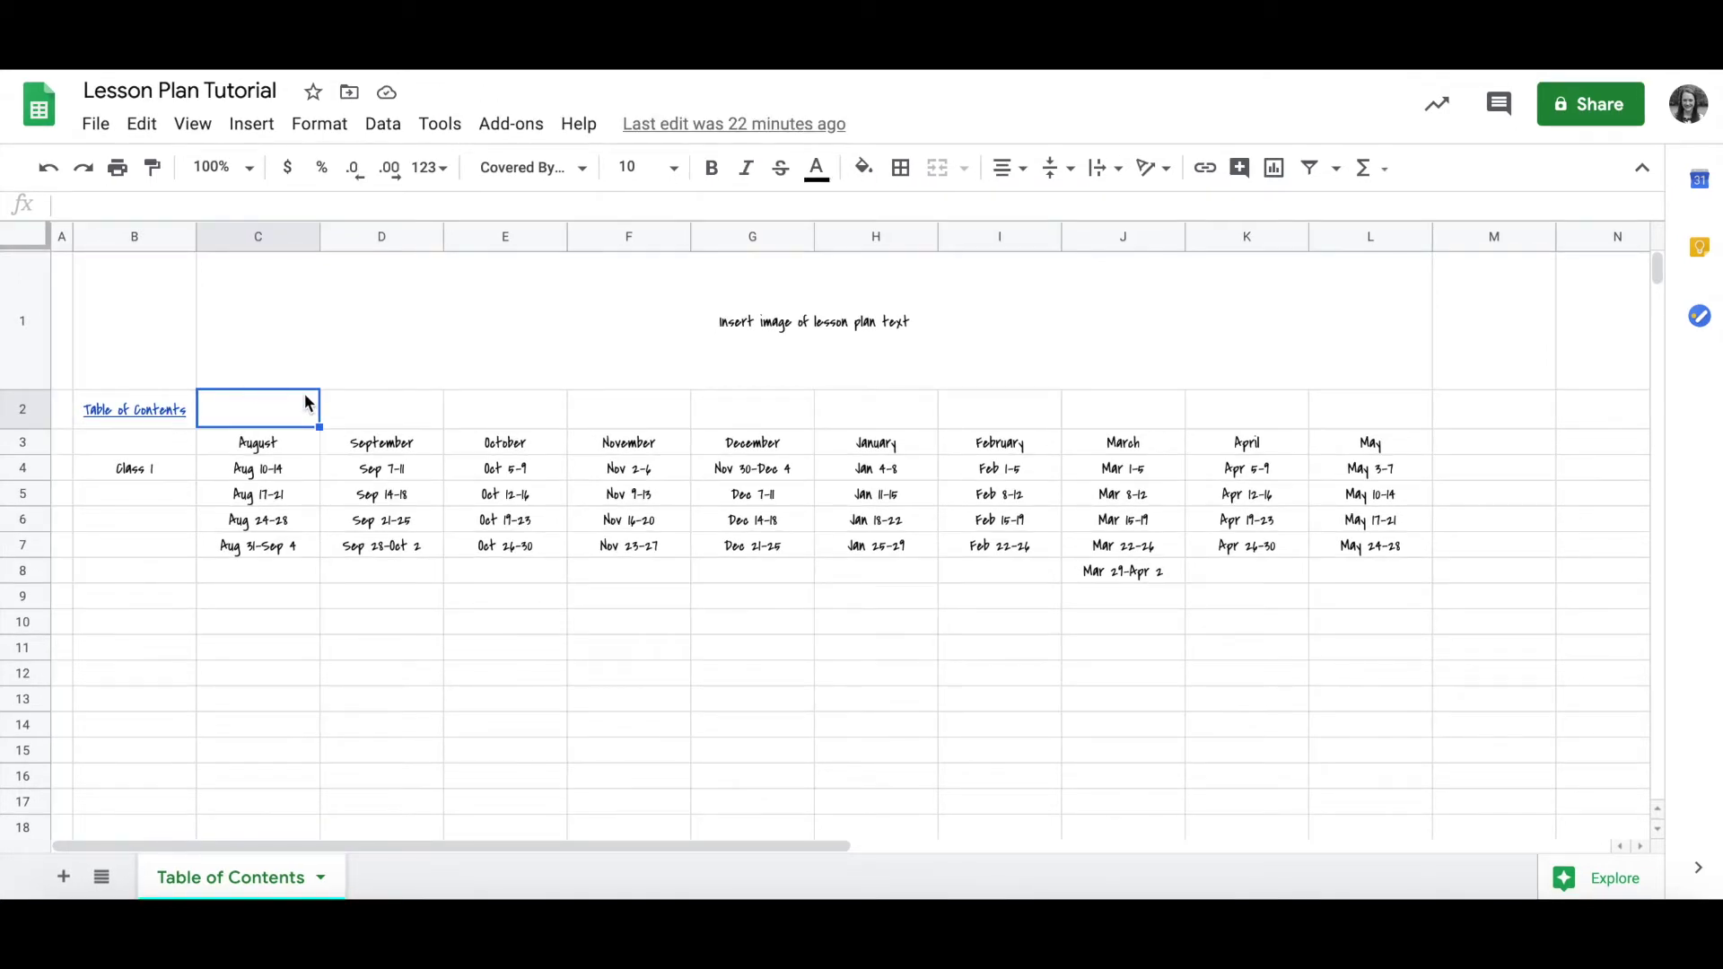
Hide the sheet's gridlines
key(ctrl+a)
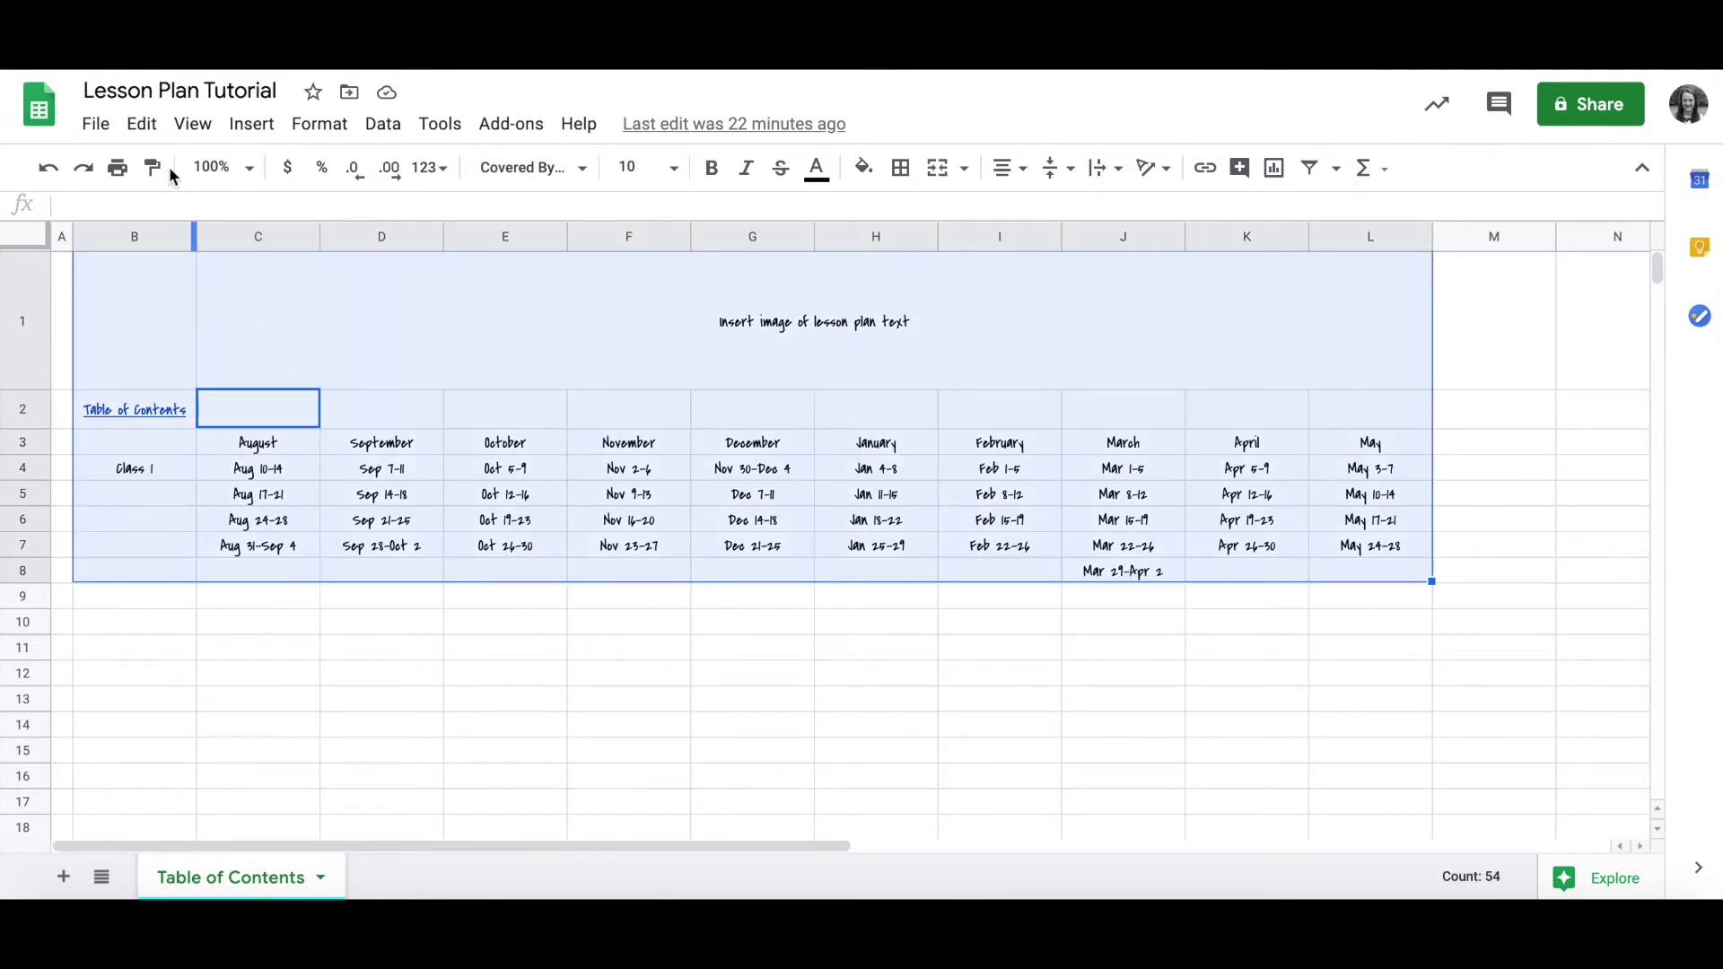
click(192, 126)
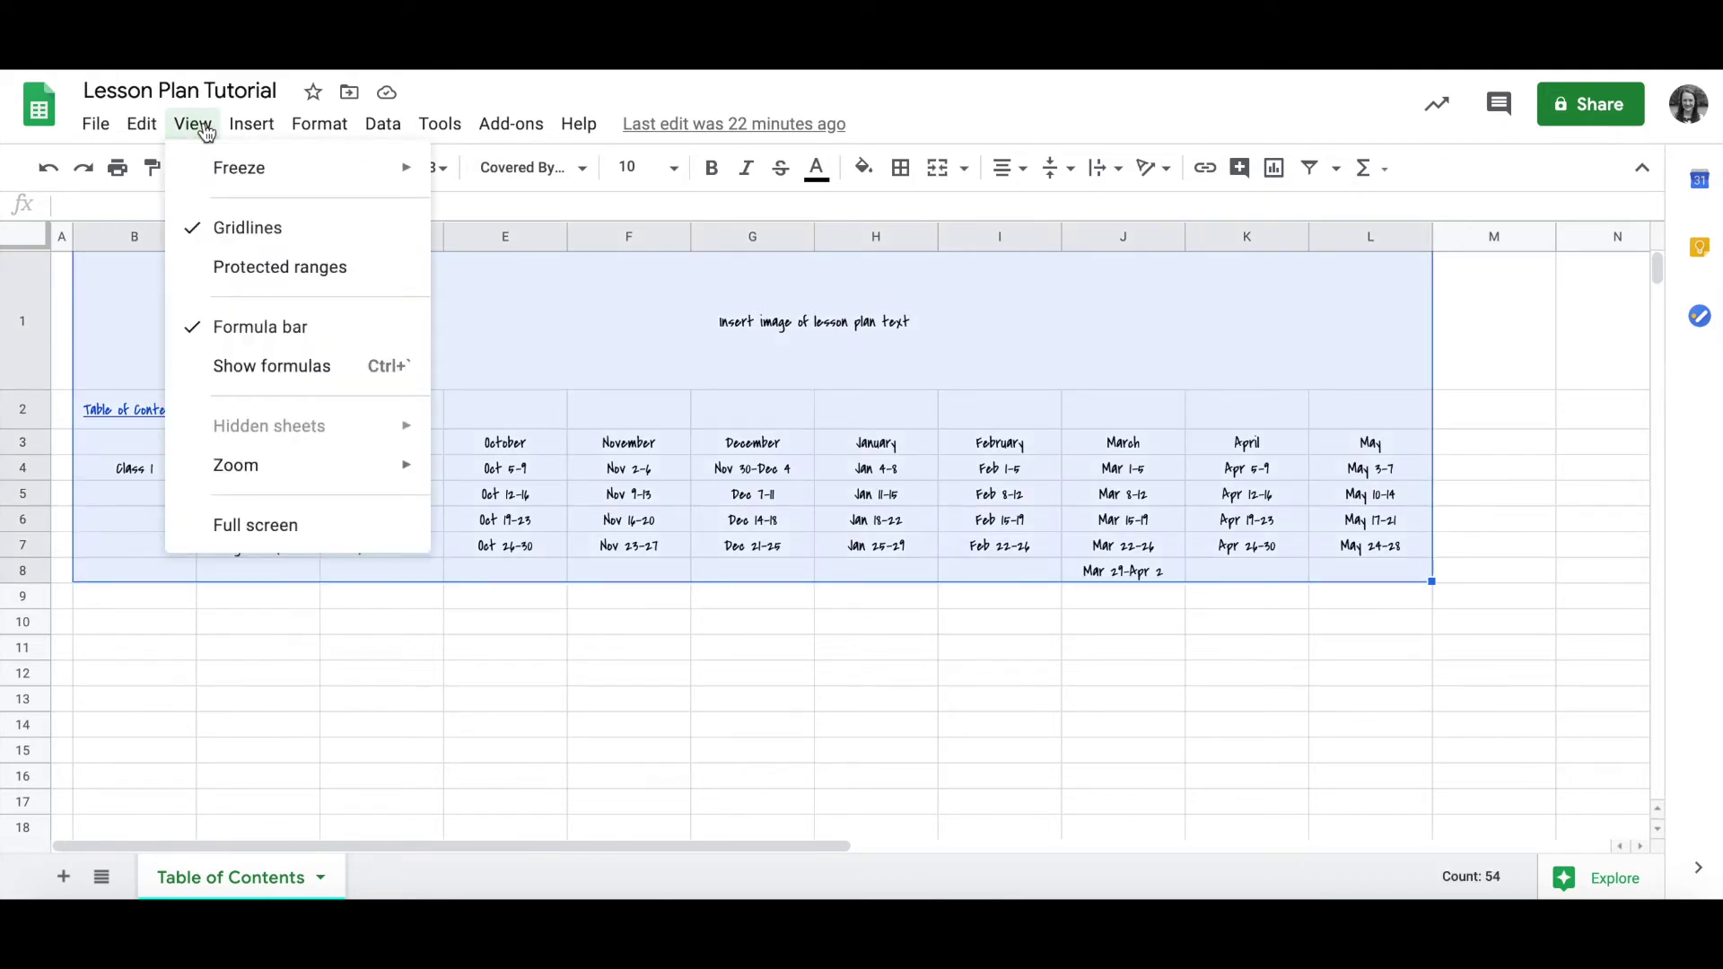
click(232, 226)
Insert an image in cell for the merged header C1
click(406, 341)
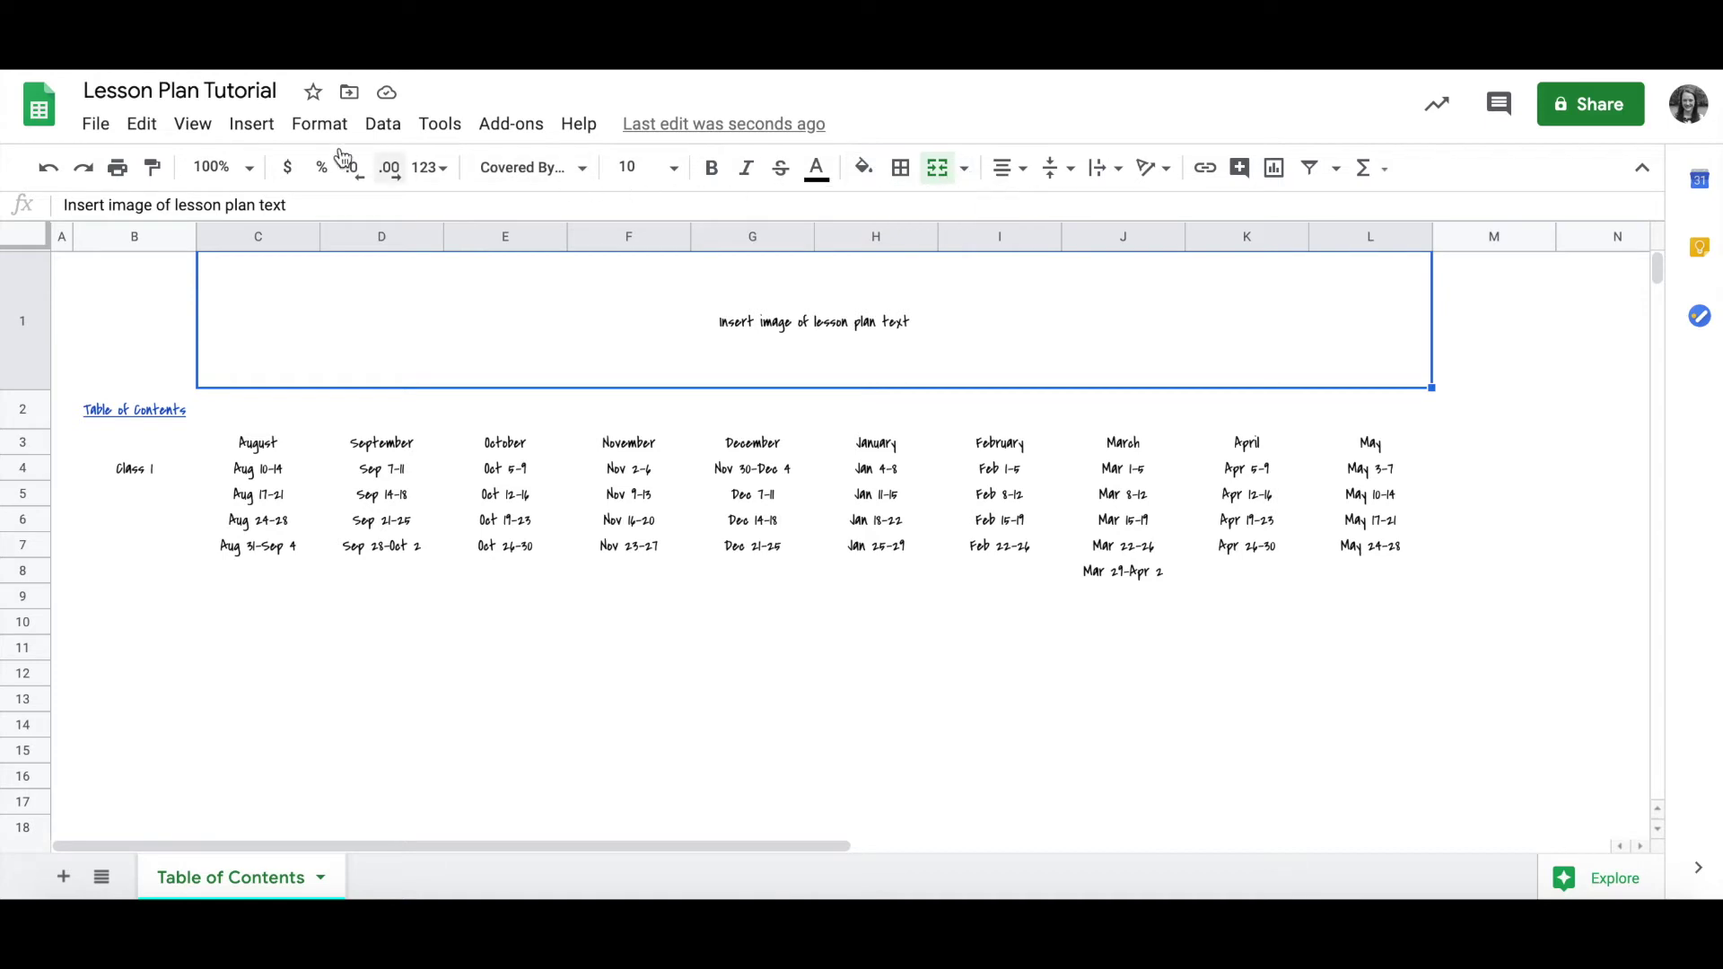
click(260, 131)
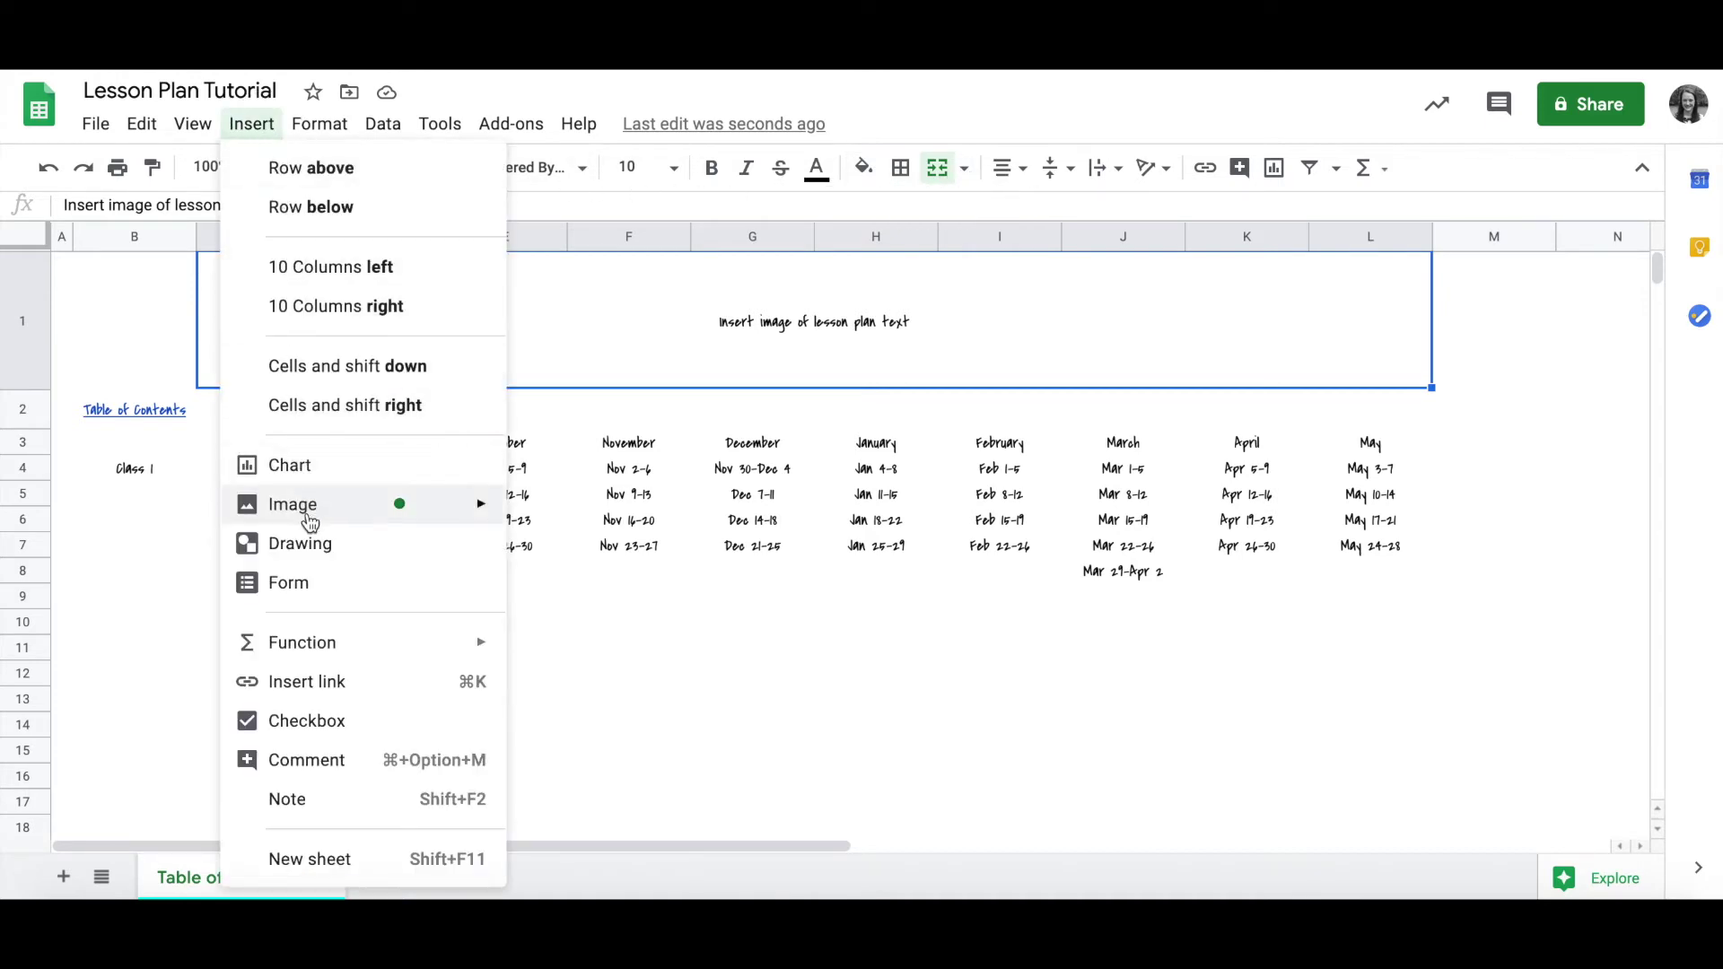
mouse_move(323, 516)
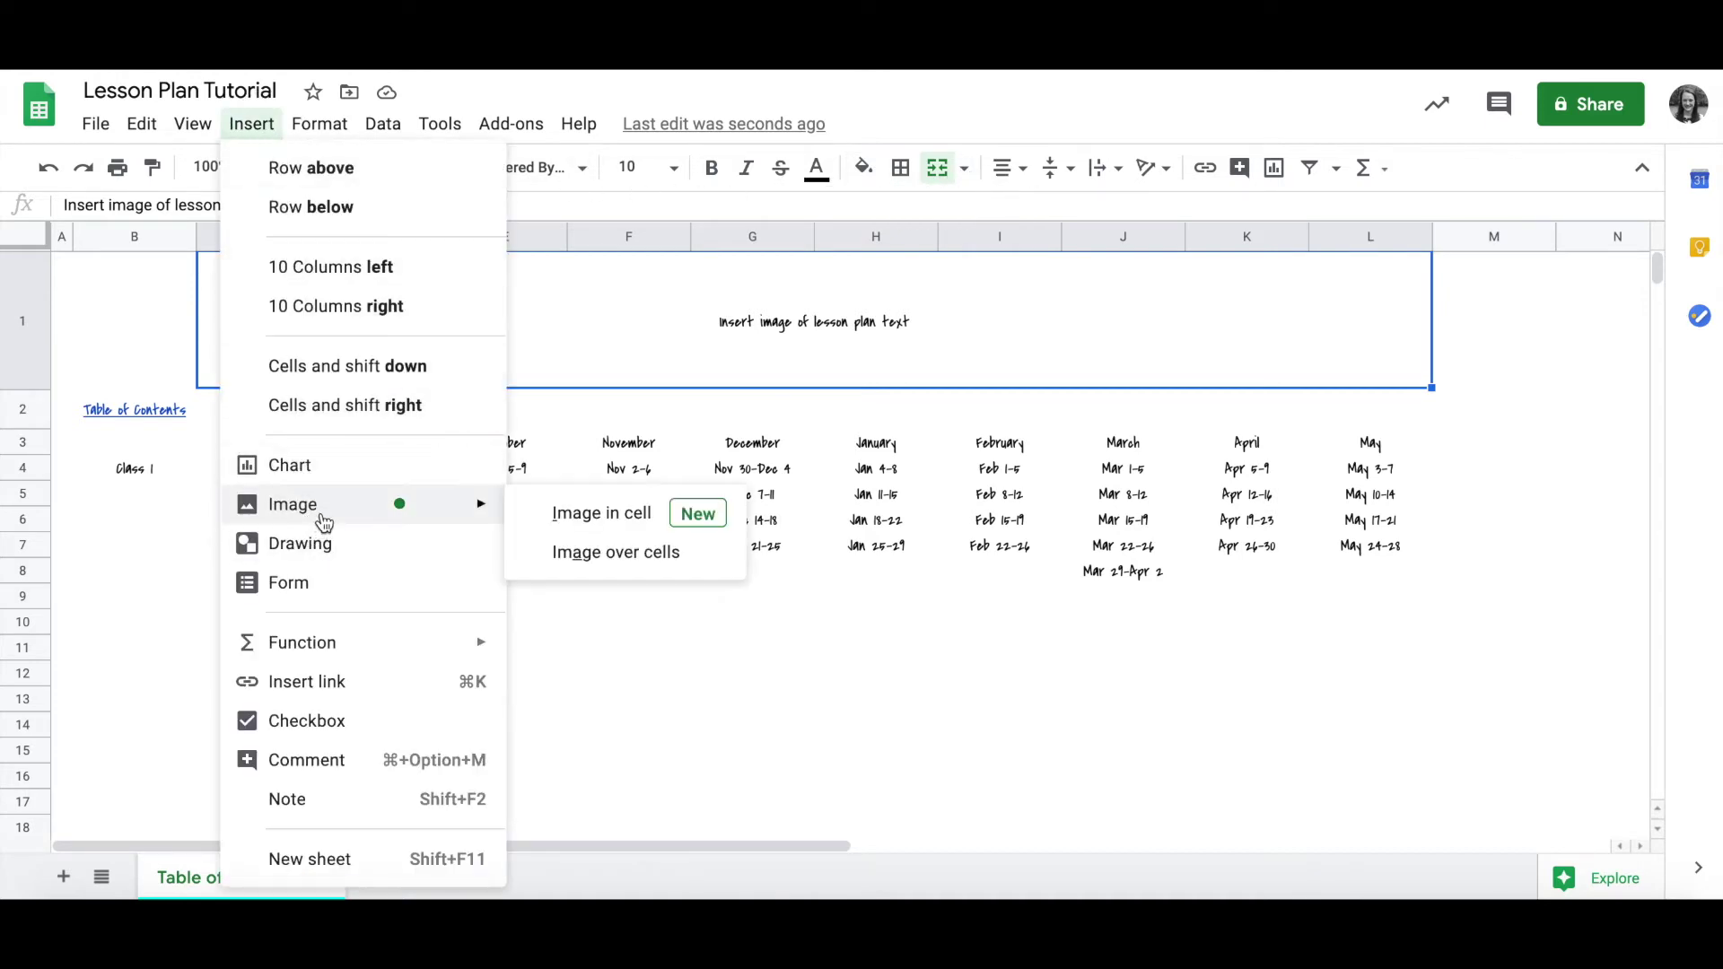
click(572, 516)
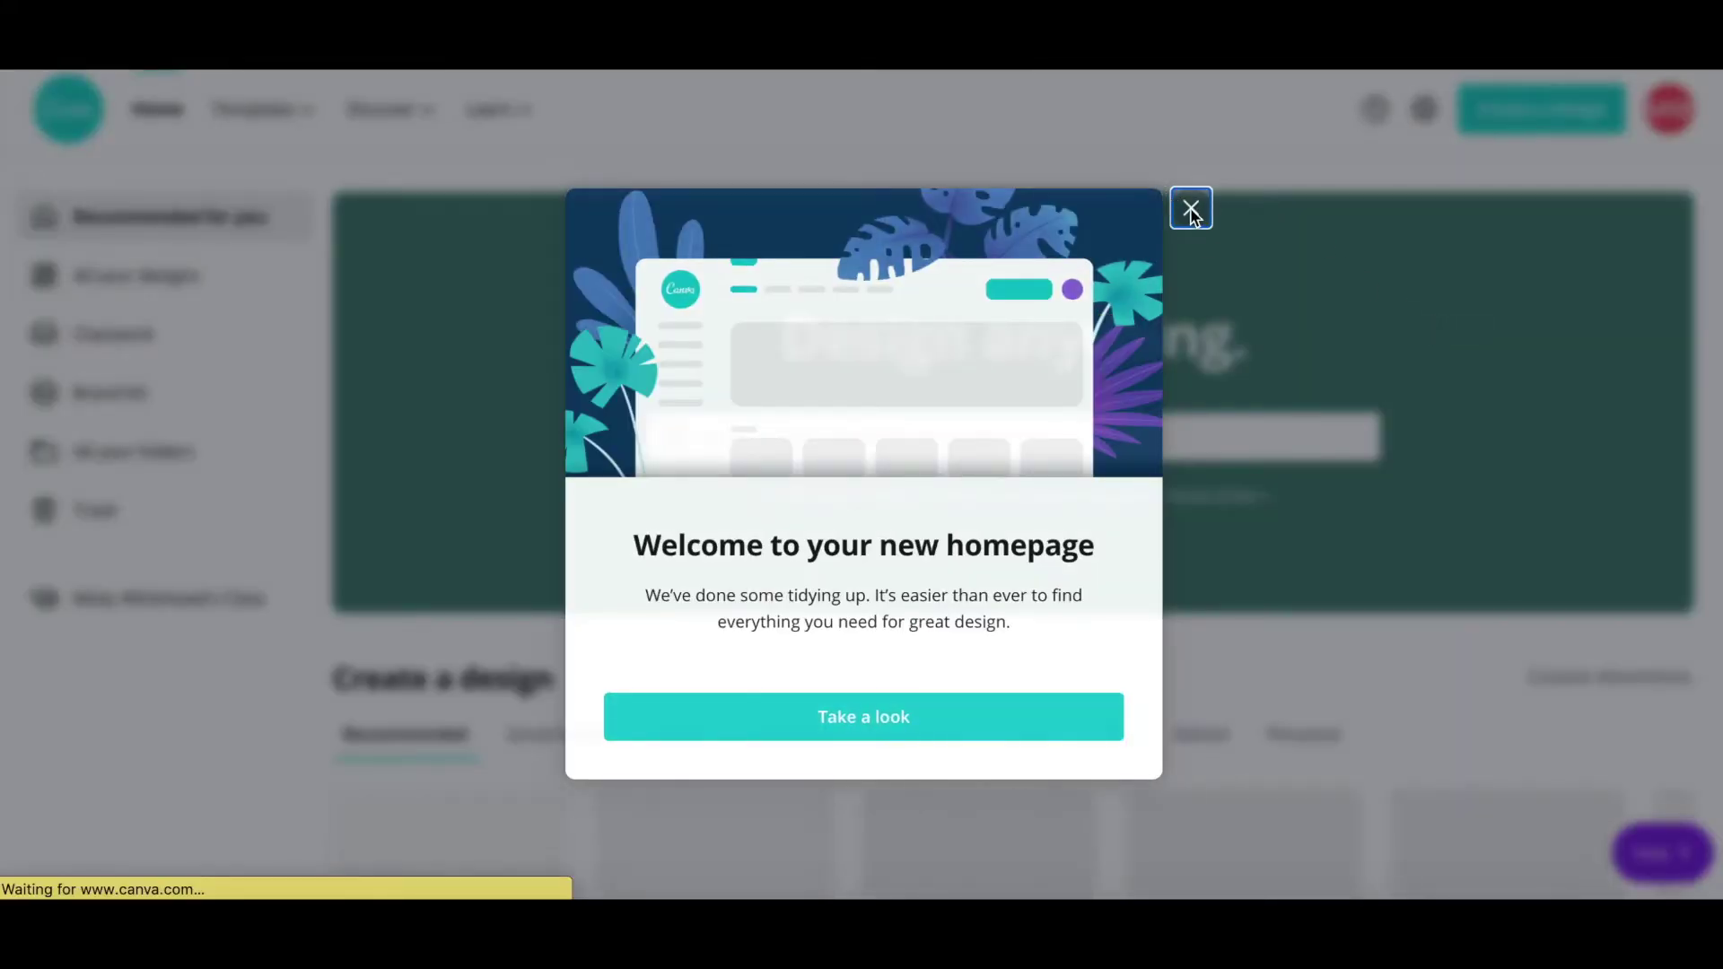
Dismiss Canva's welcome message and back out of a custom-dimensions design
click(1191, 209)
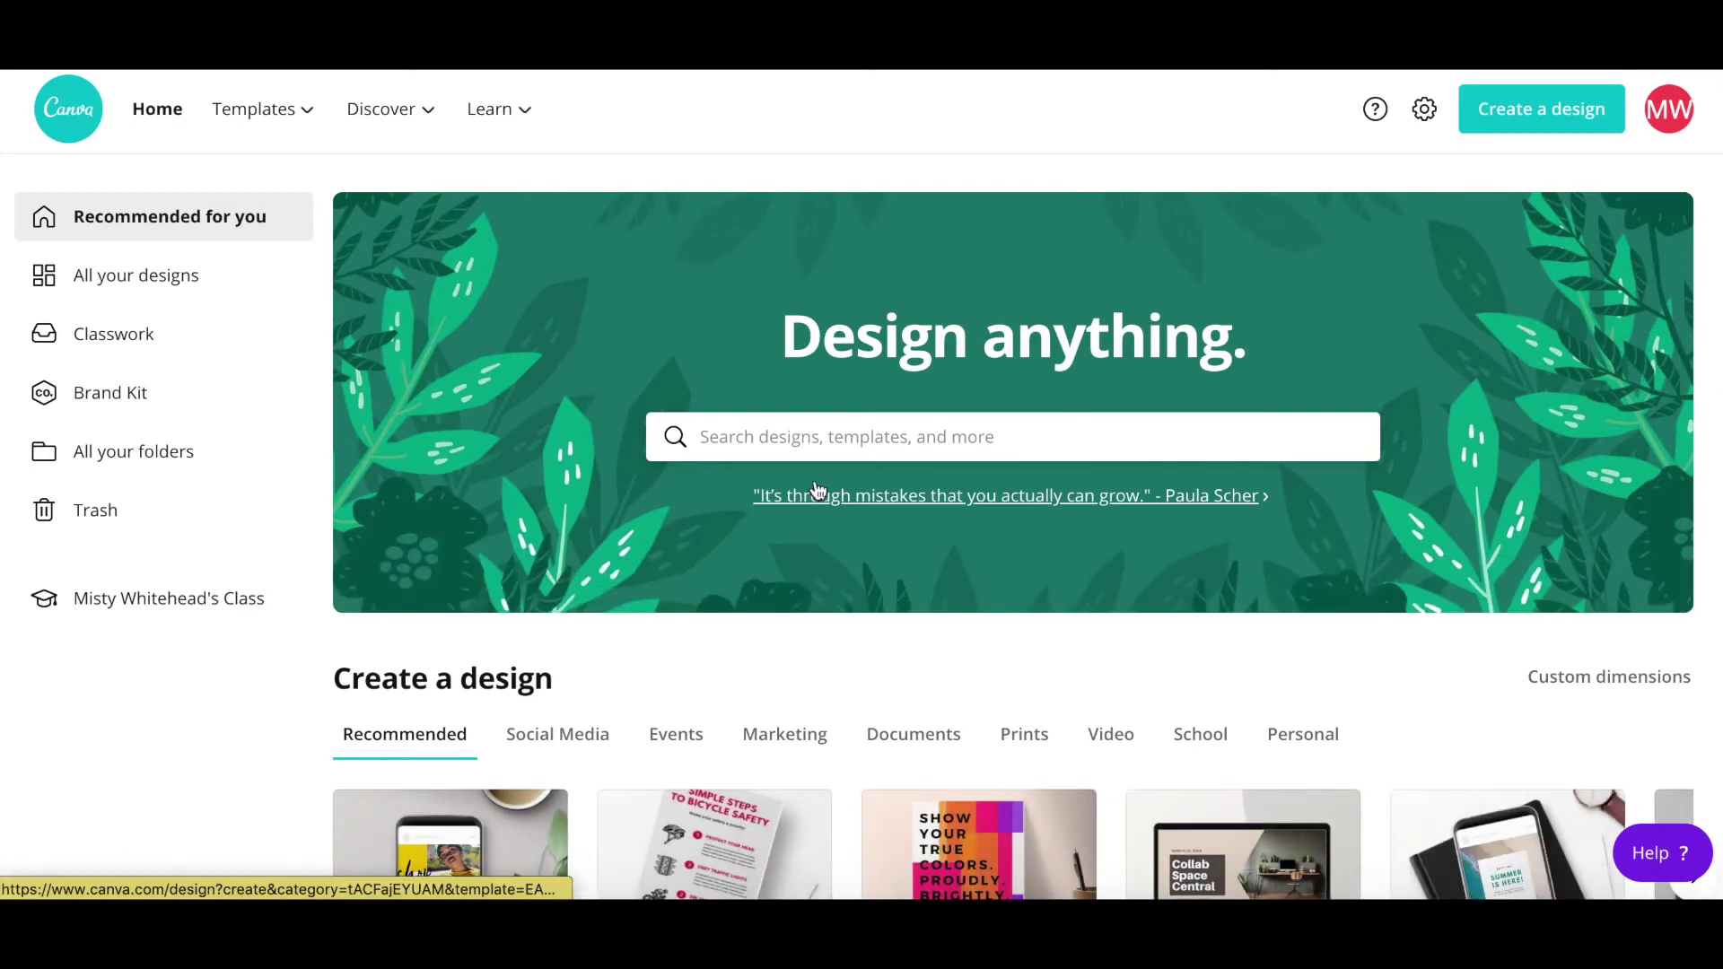
click(1547, 114)
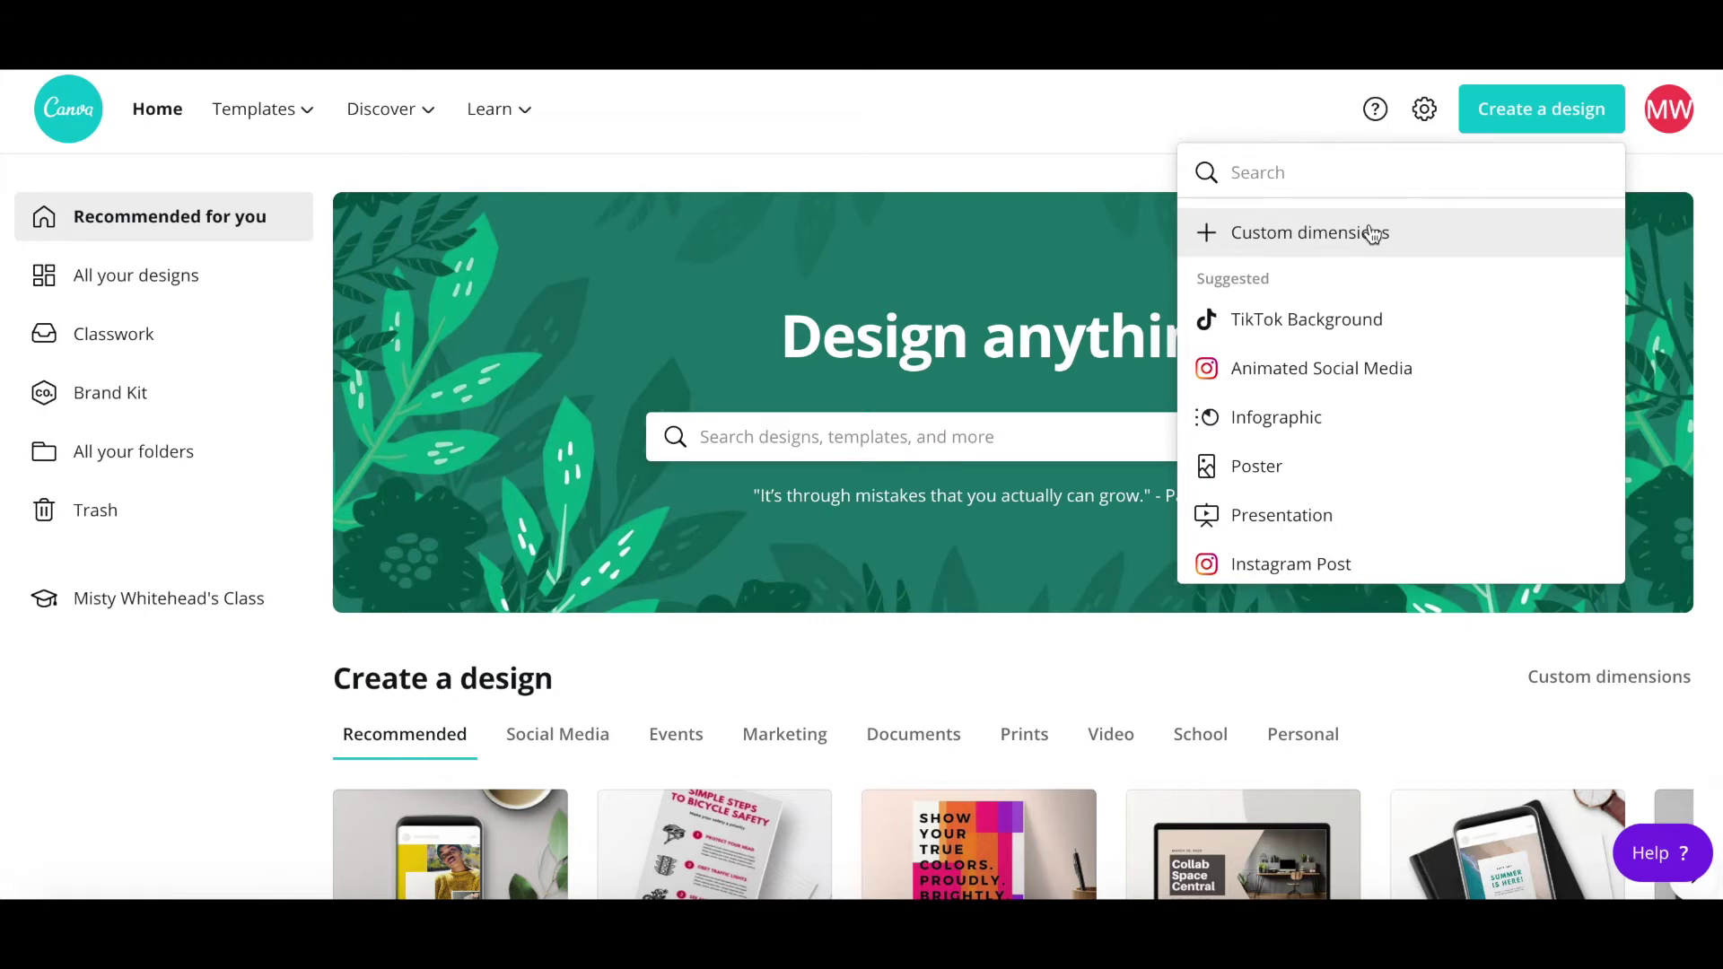
click(1370, 234)
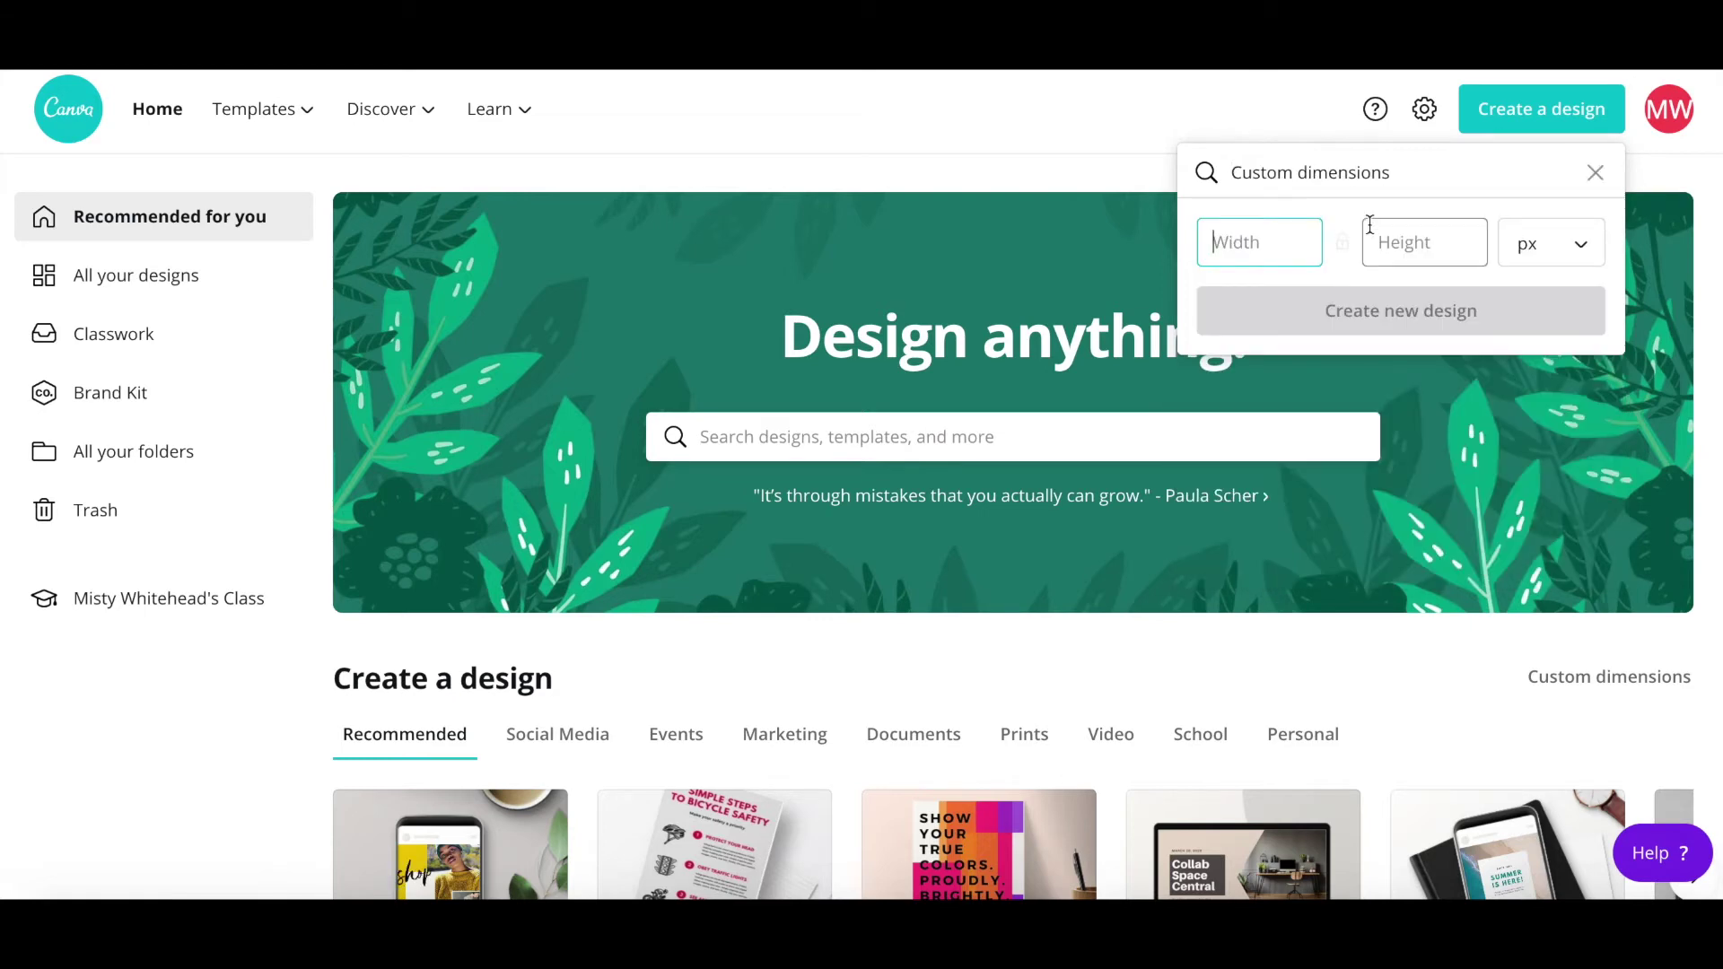
click(1596, 173)
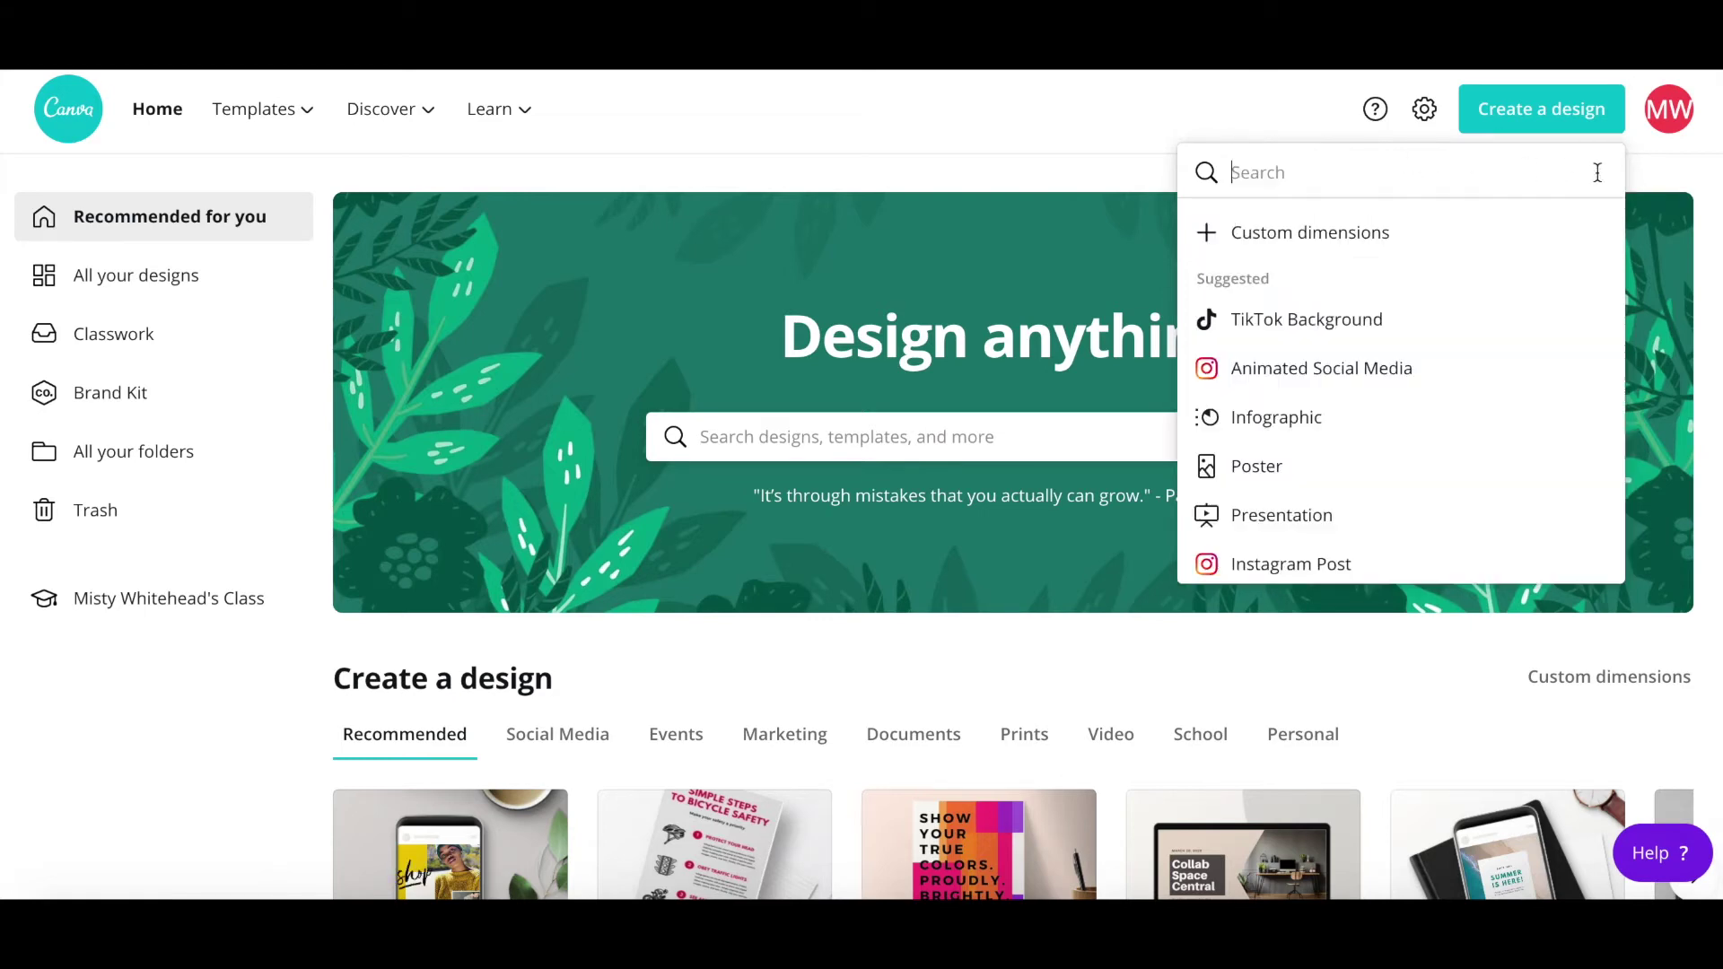
Browse Canva's Facebook Cover templates for a header design
mouse_move(254, 112)
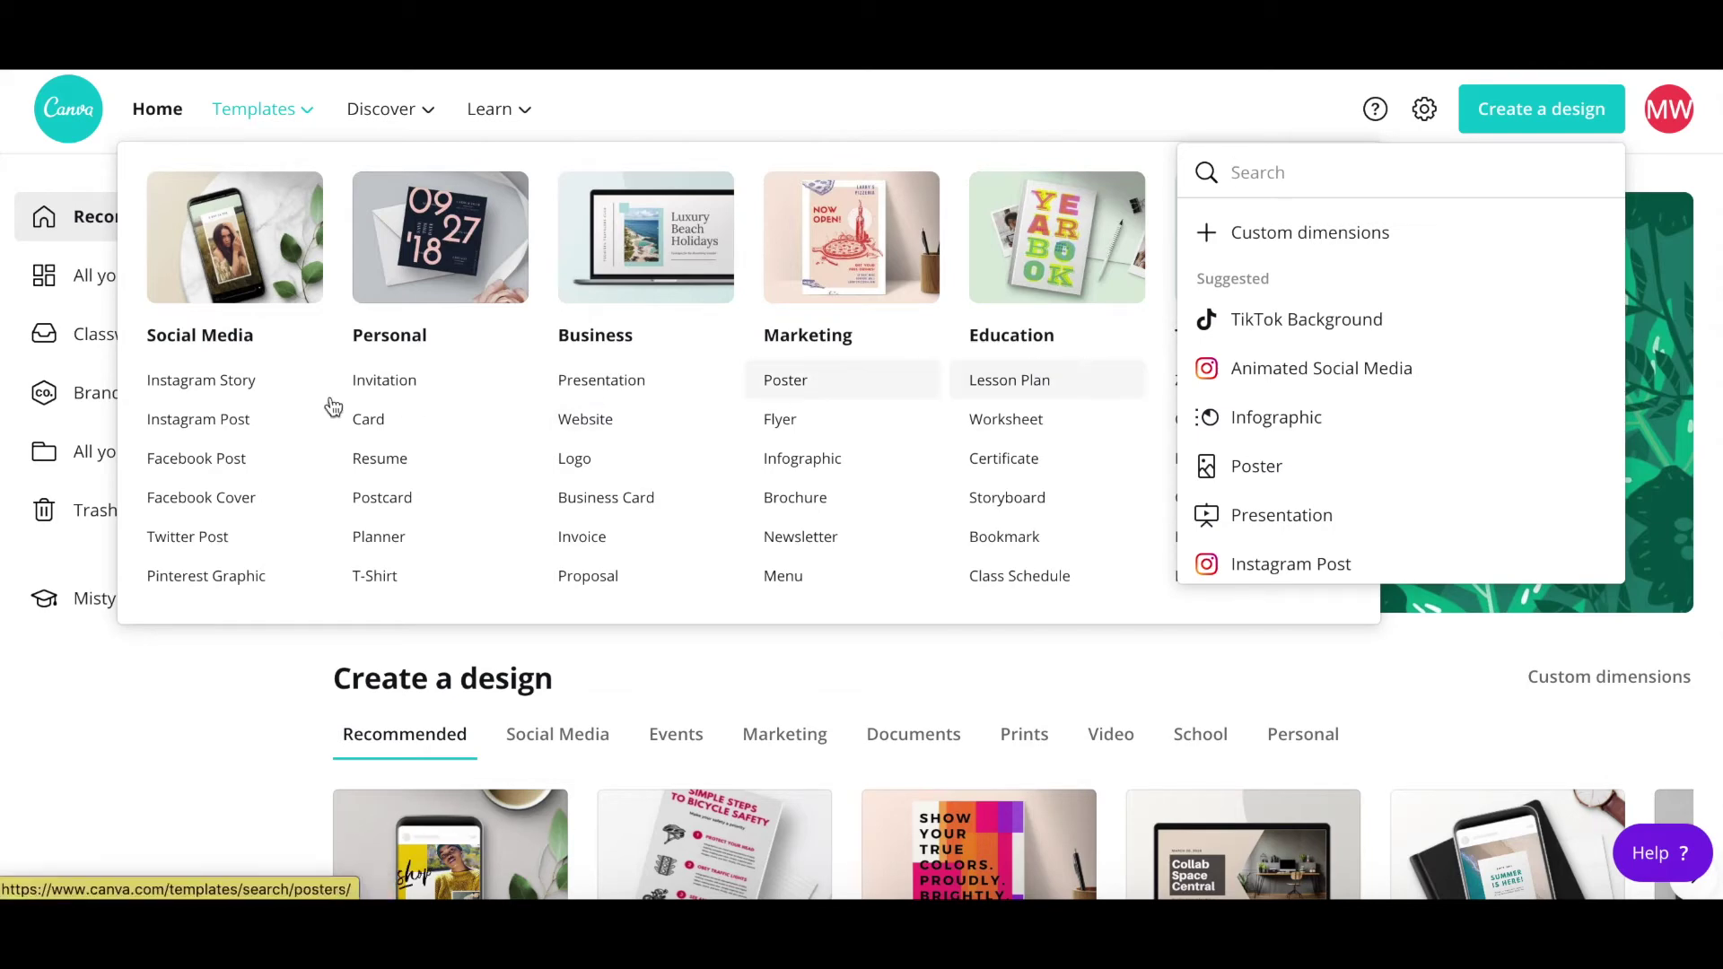
click(235, 505)
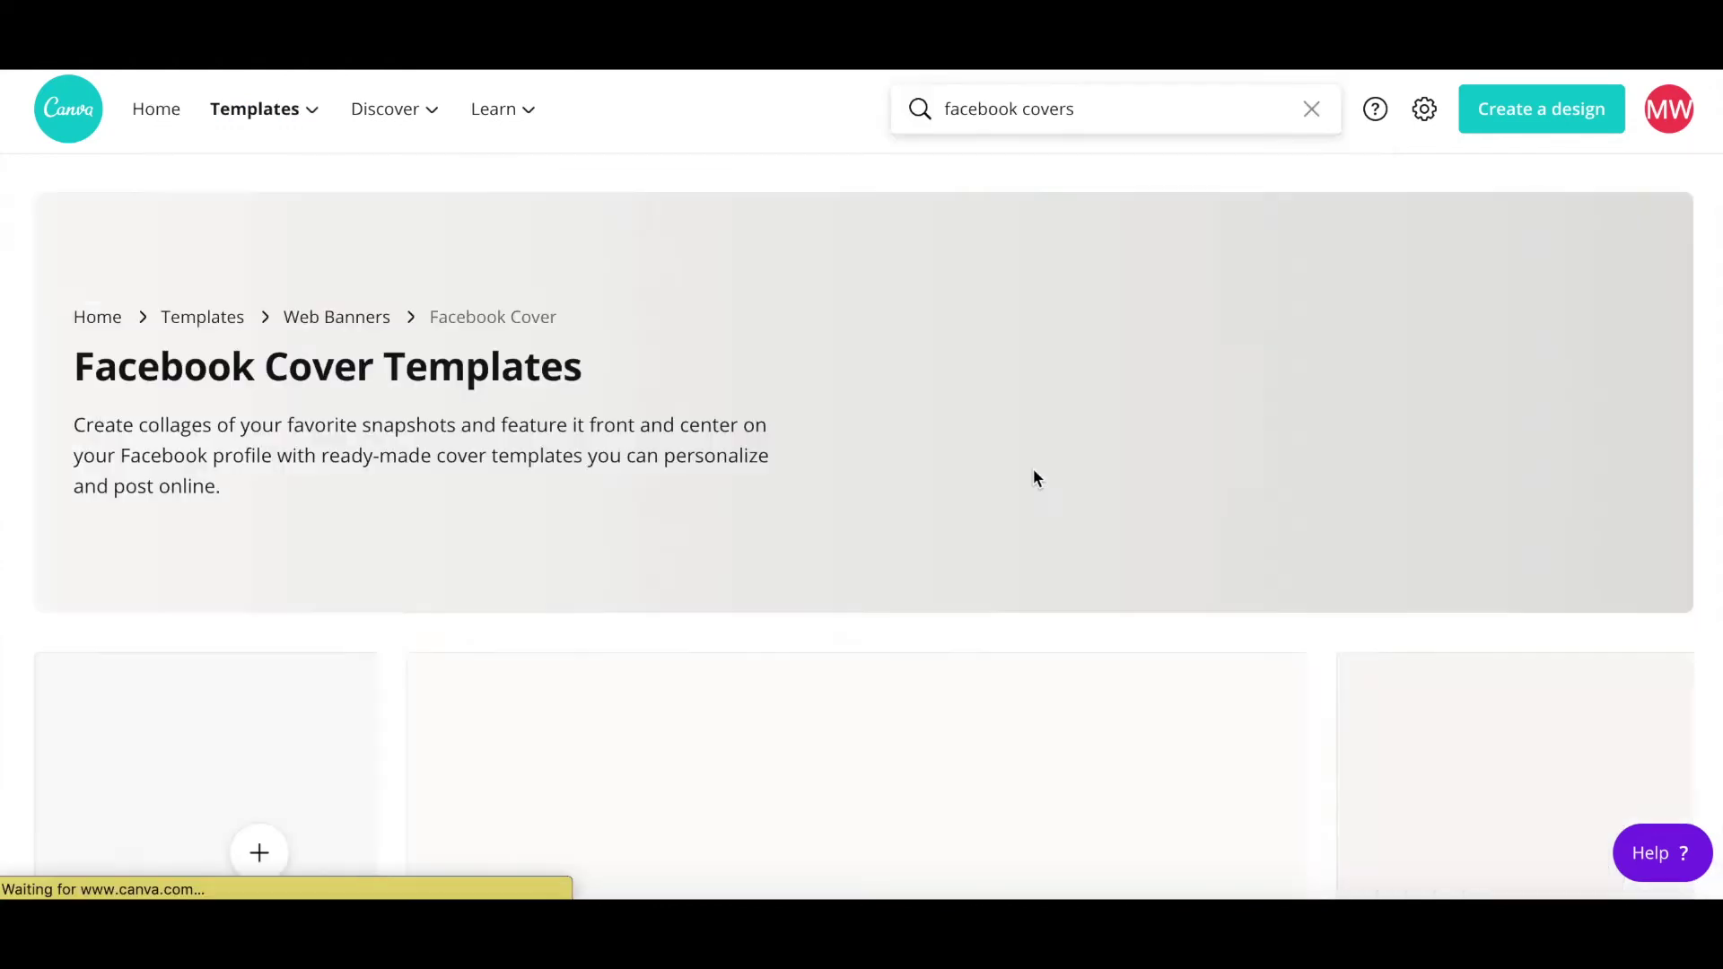
scroll(1034, 478, down, 4)
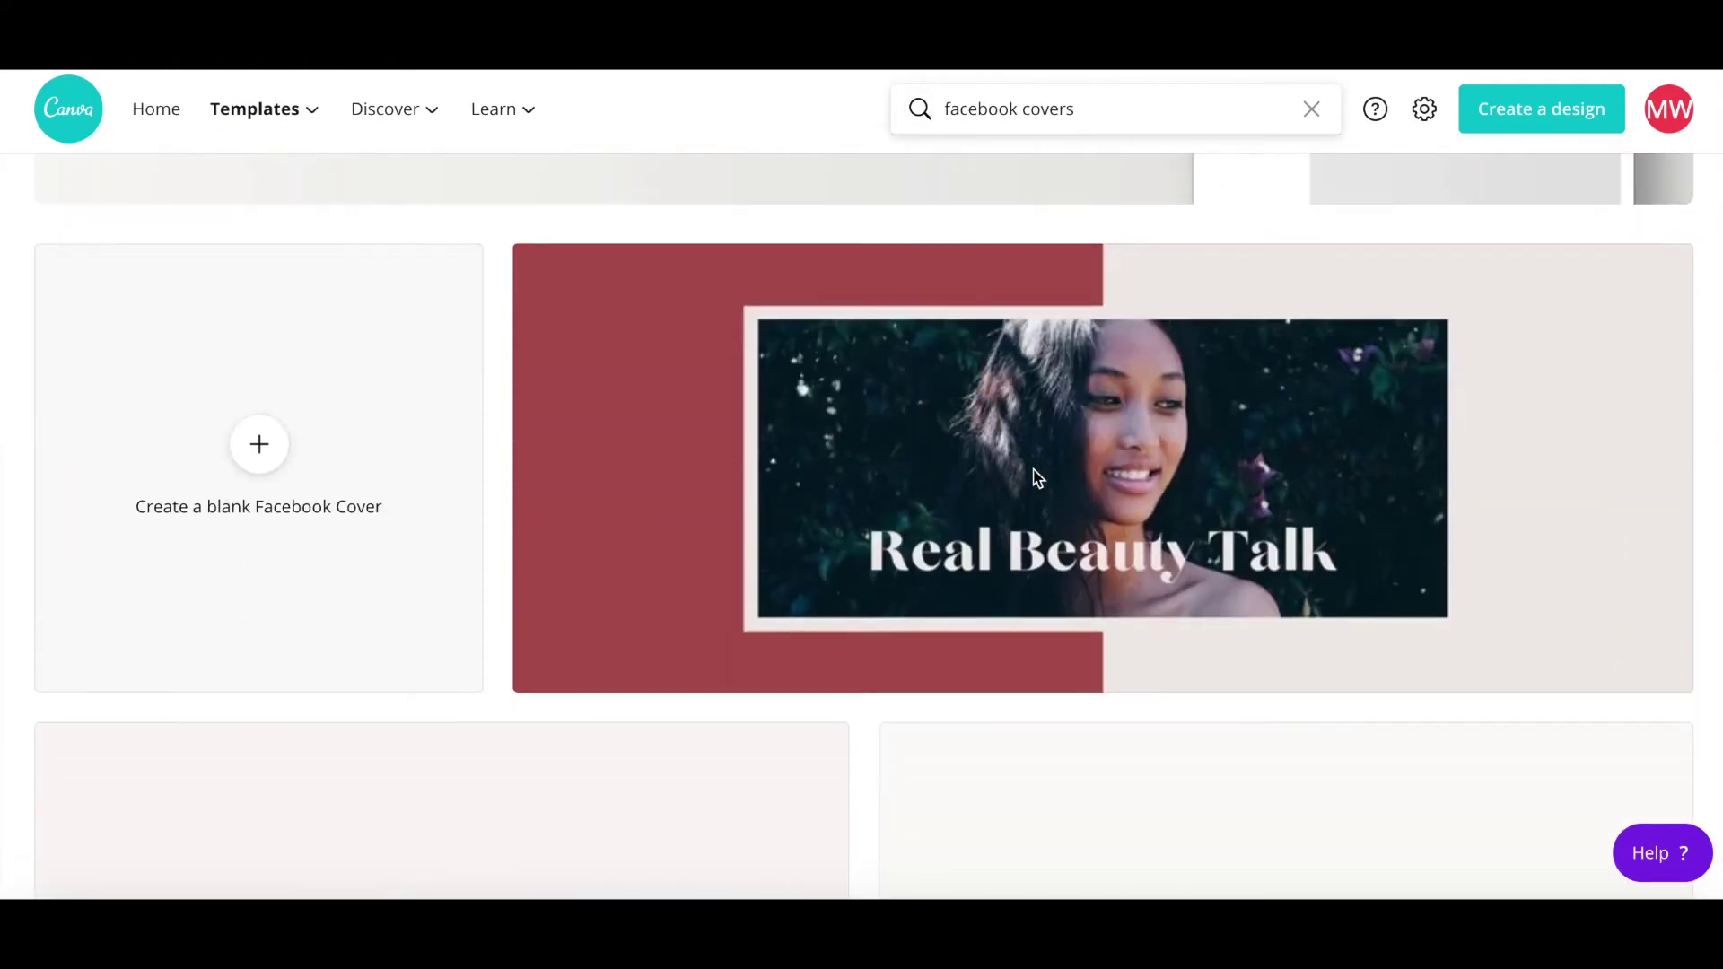
scroll(1034, 479, down, 5)
scroll(1034, 479, down, 5)
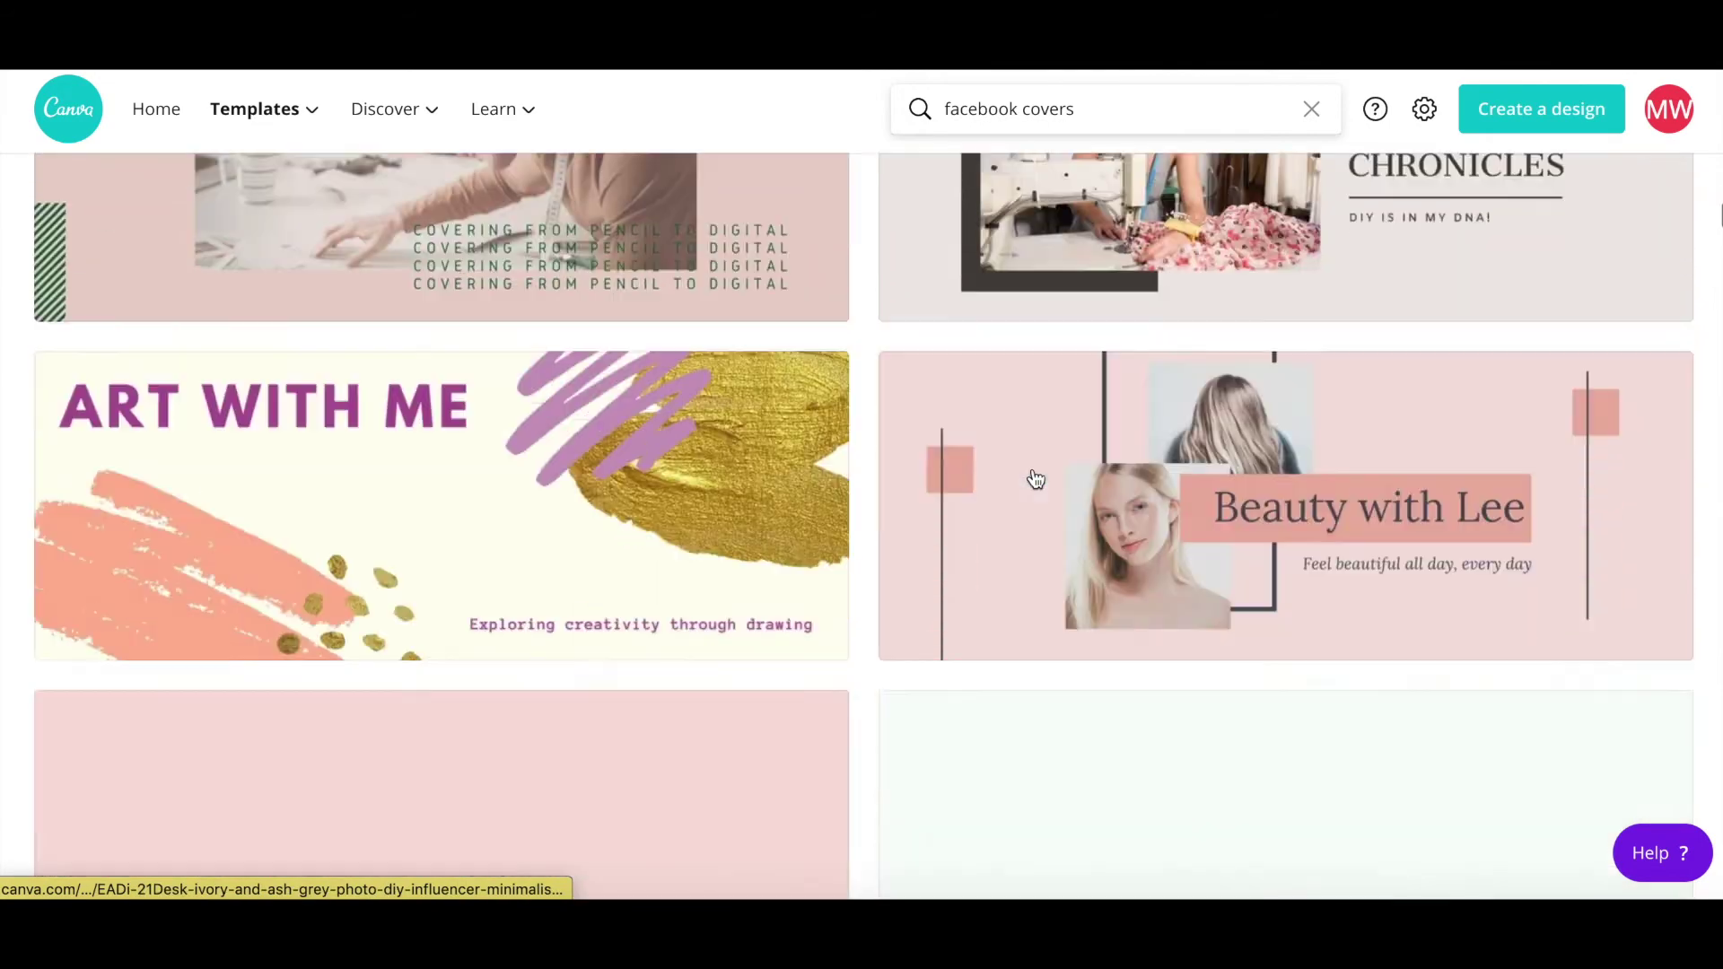
scroll(1031, 475, down, 5)
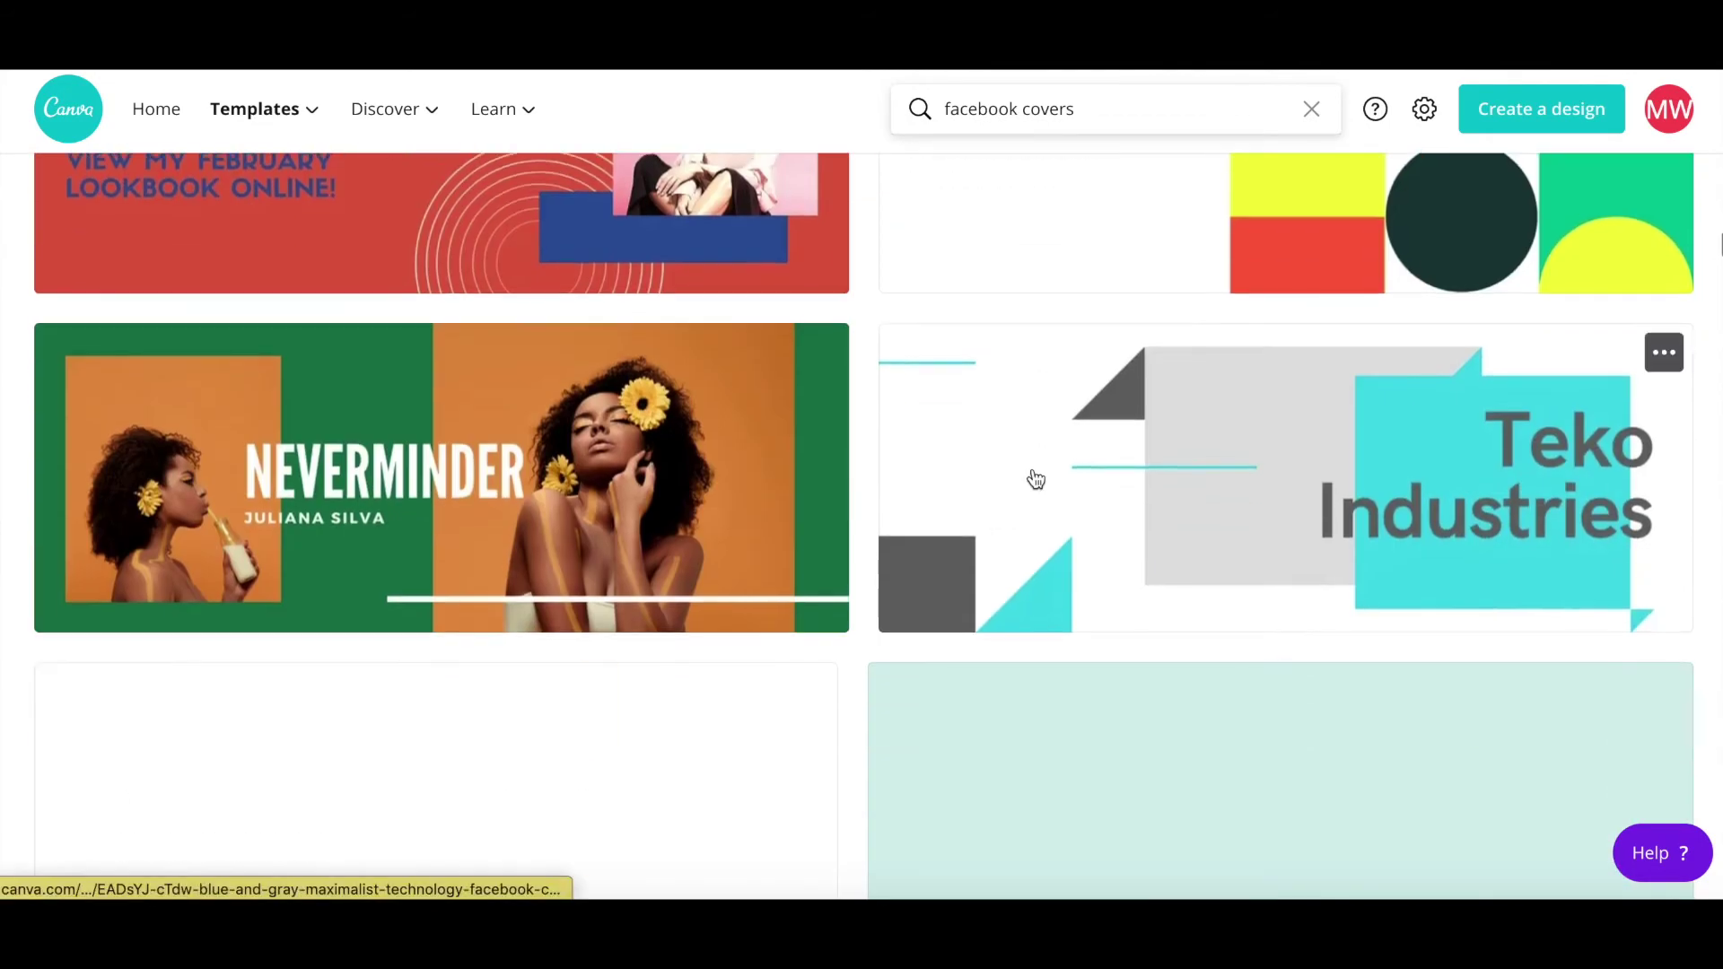
scroll(1030, 477, up, 6)
Open the Art With Me cover template and replace its 'ART WITH ME' heading with 'LESSON'
click(714, 371)
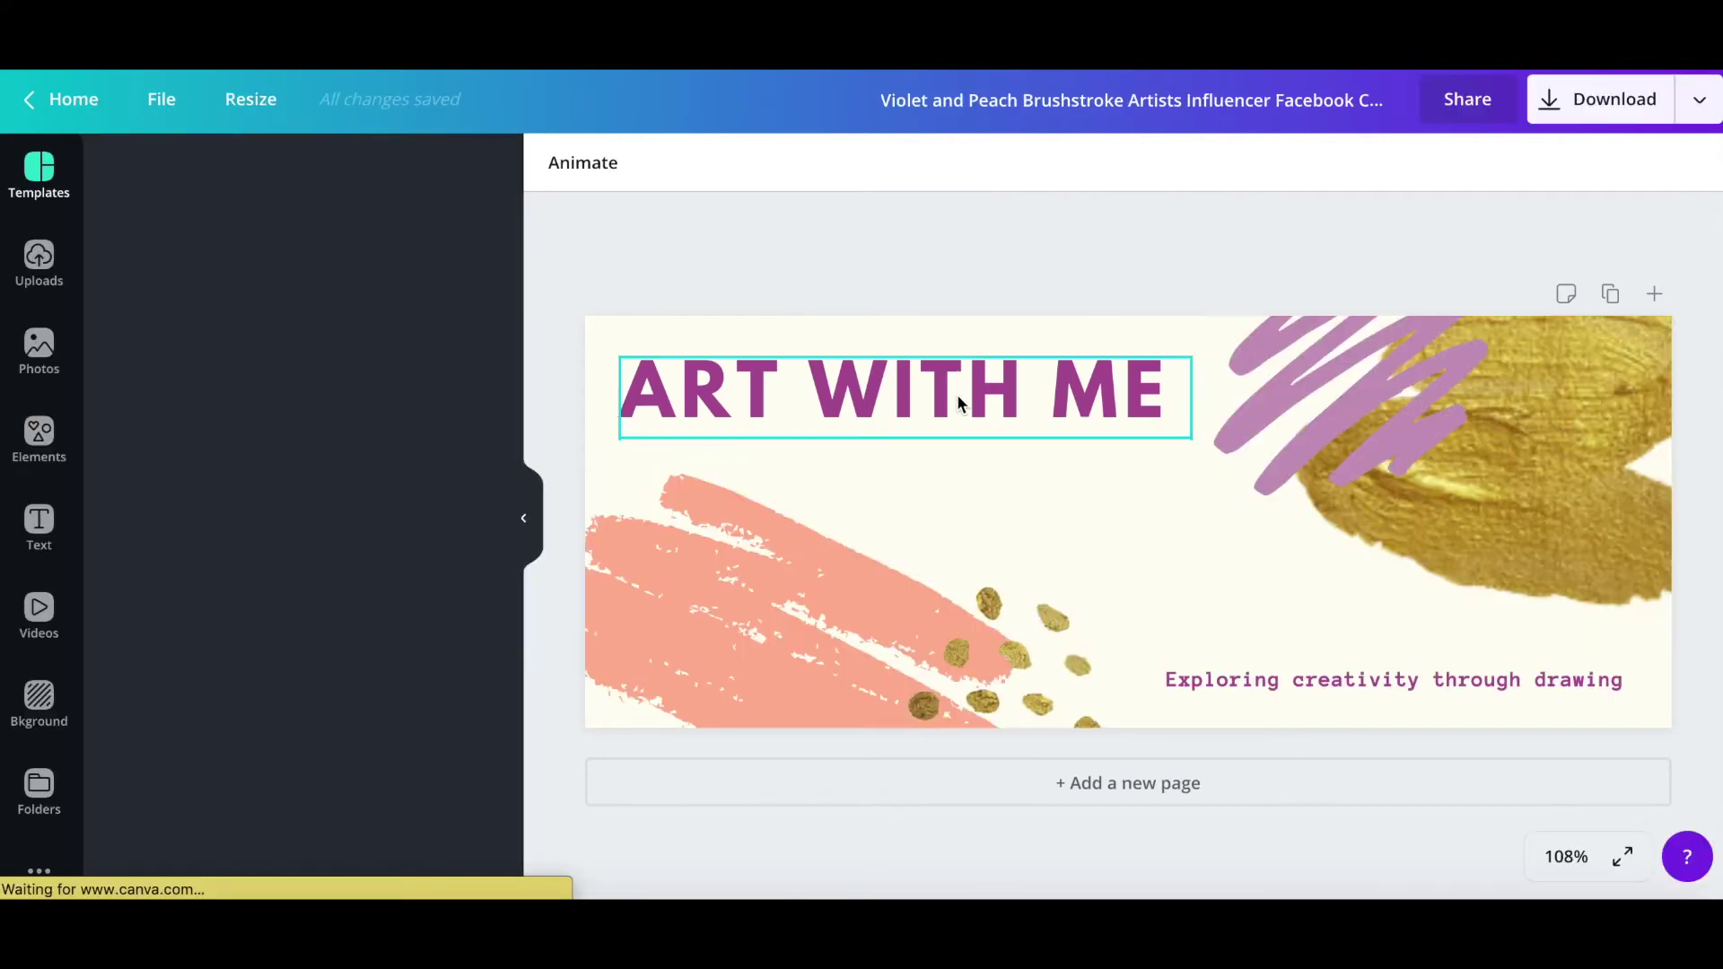
double_click(902, 404)
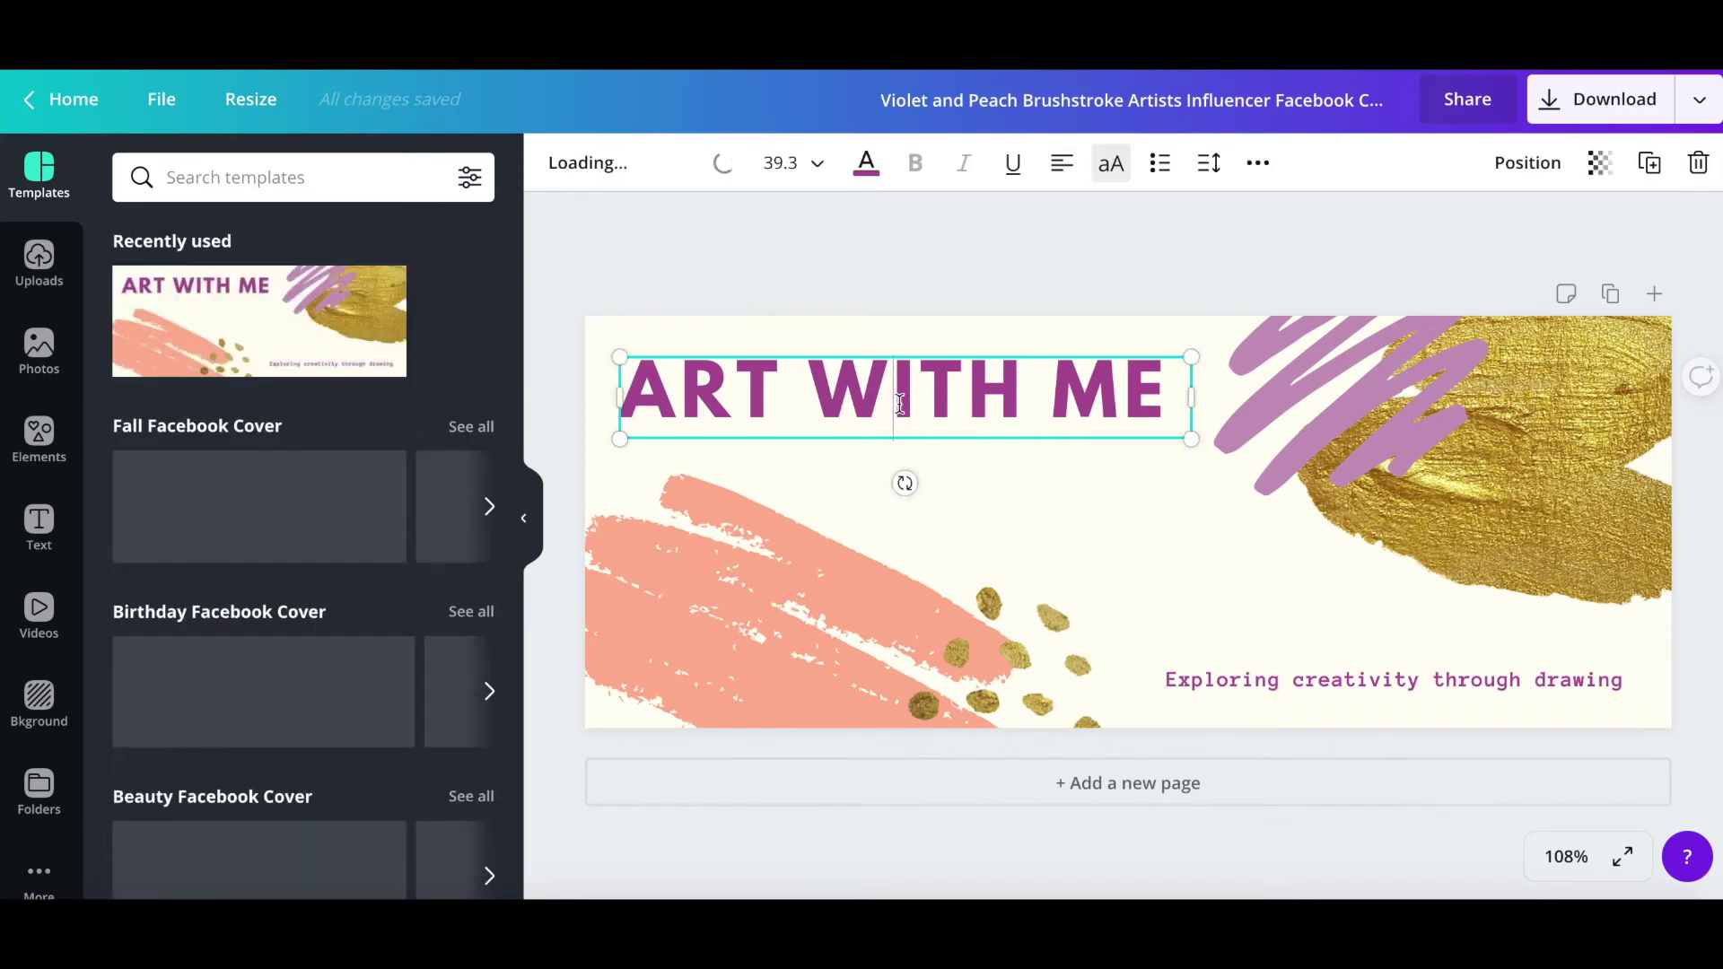
triple_click(900, 404)
text(LESSON)
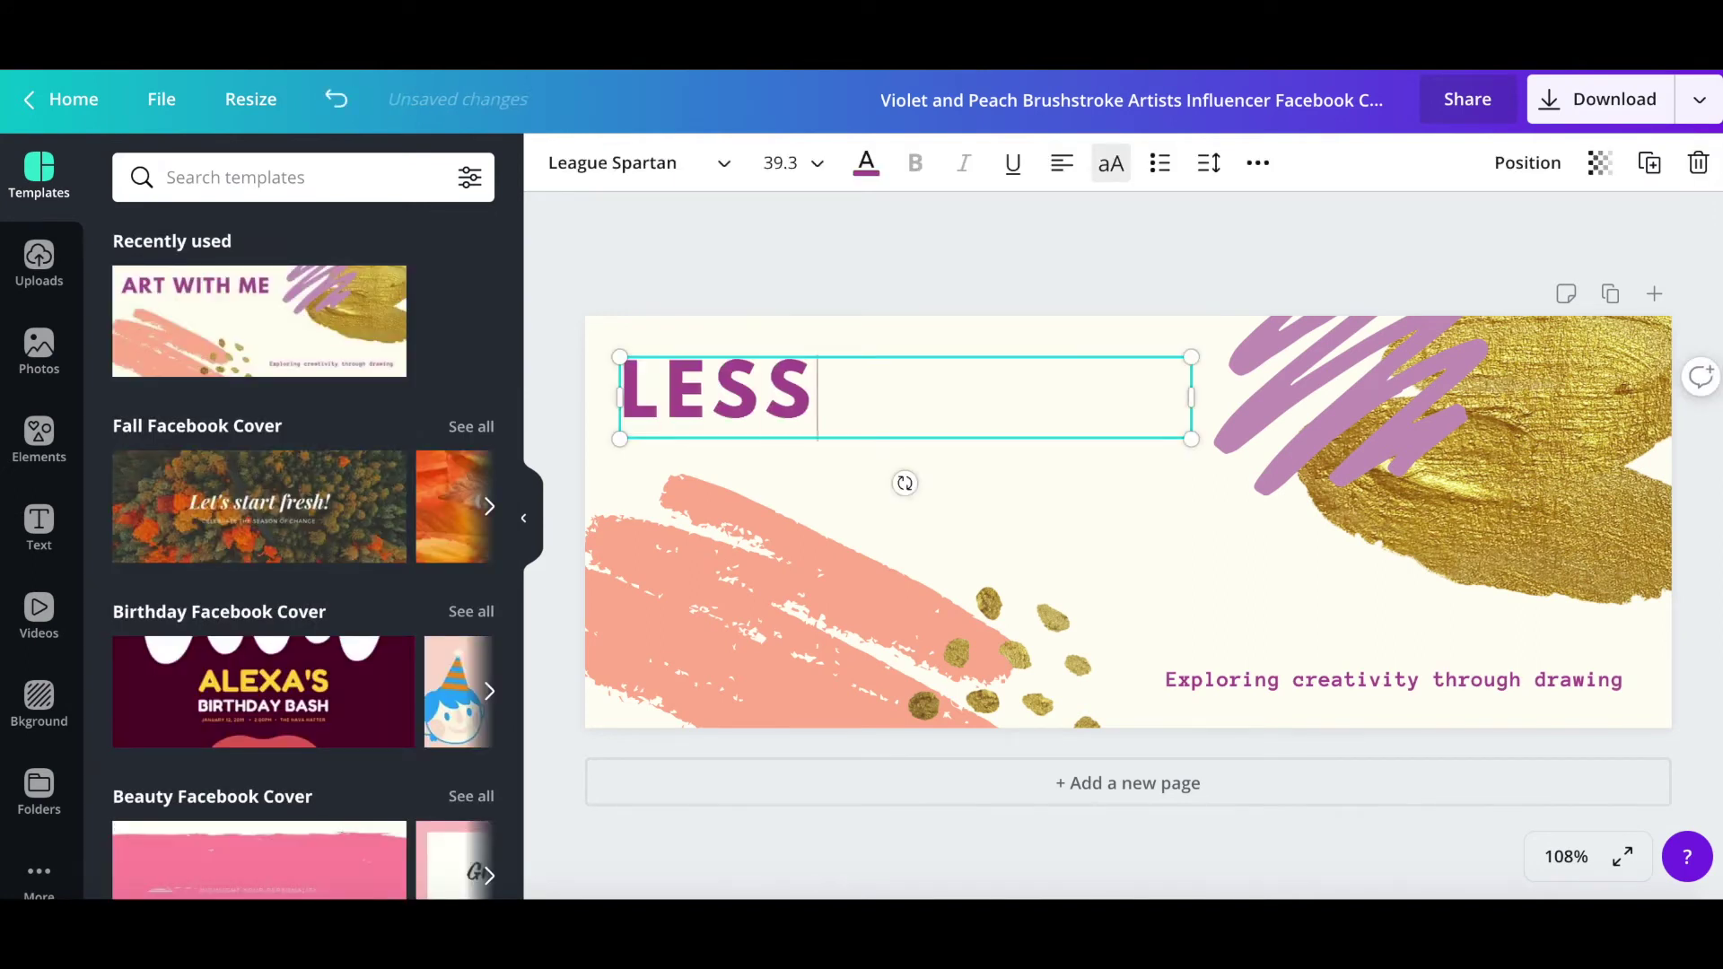
click(967, 350)
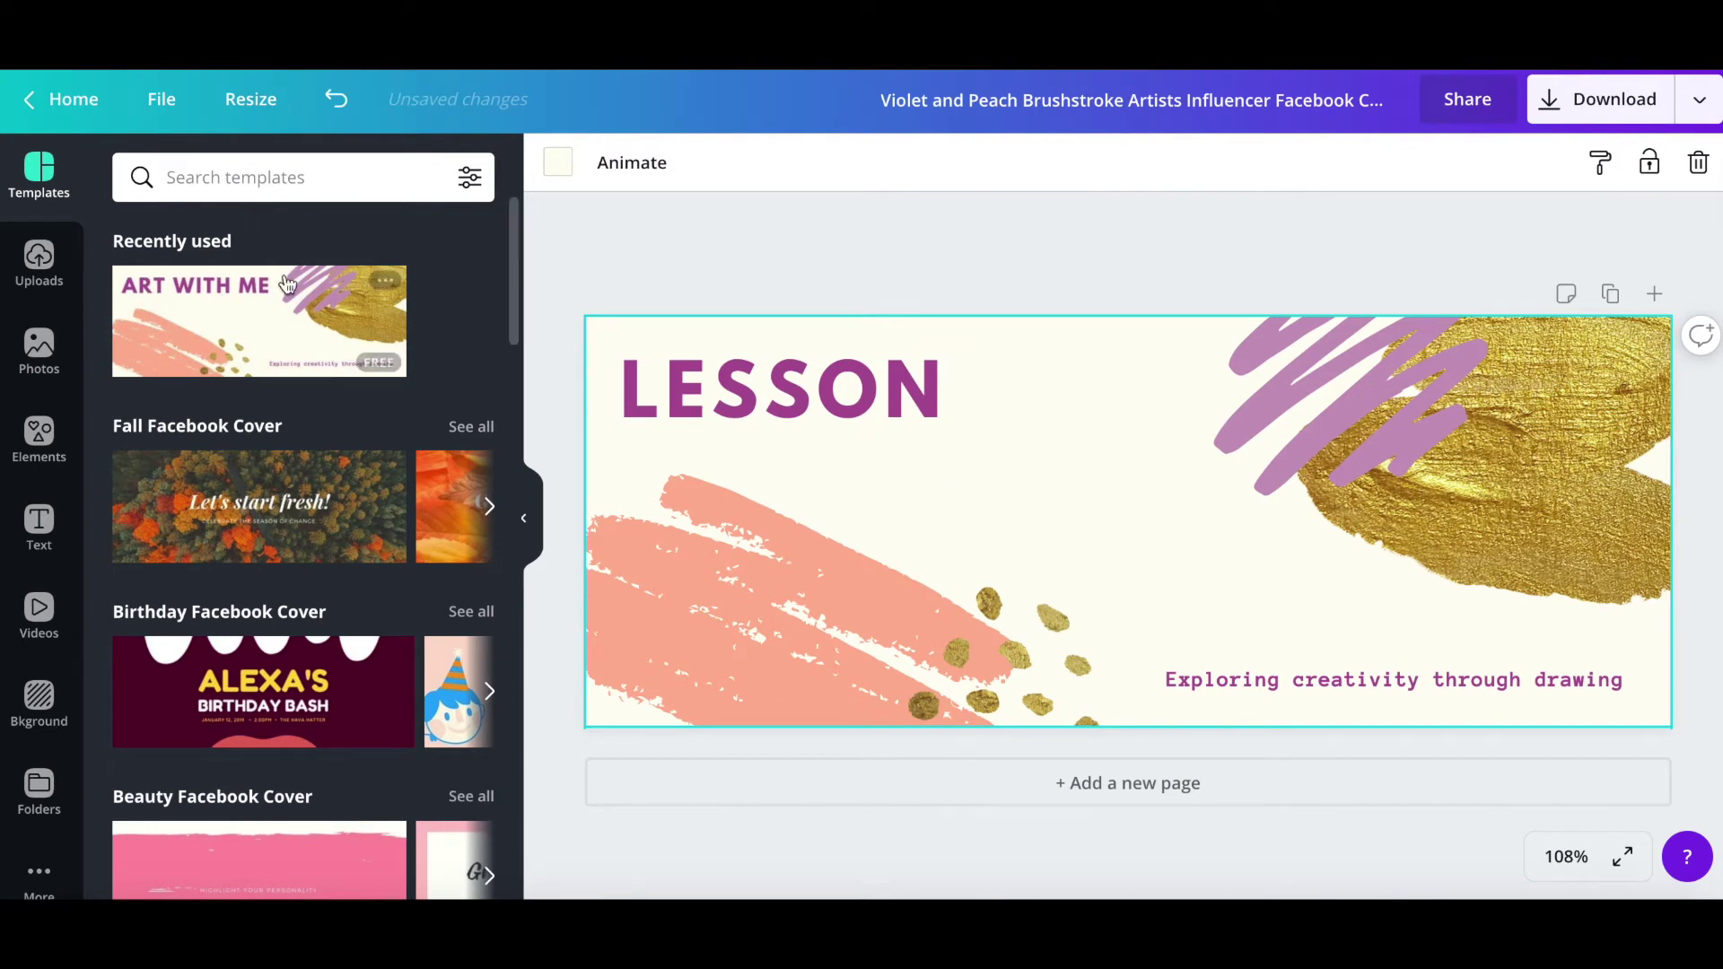
click(42, 521)
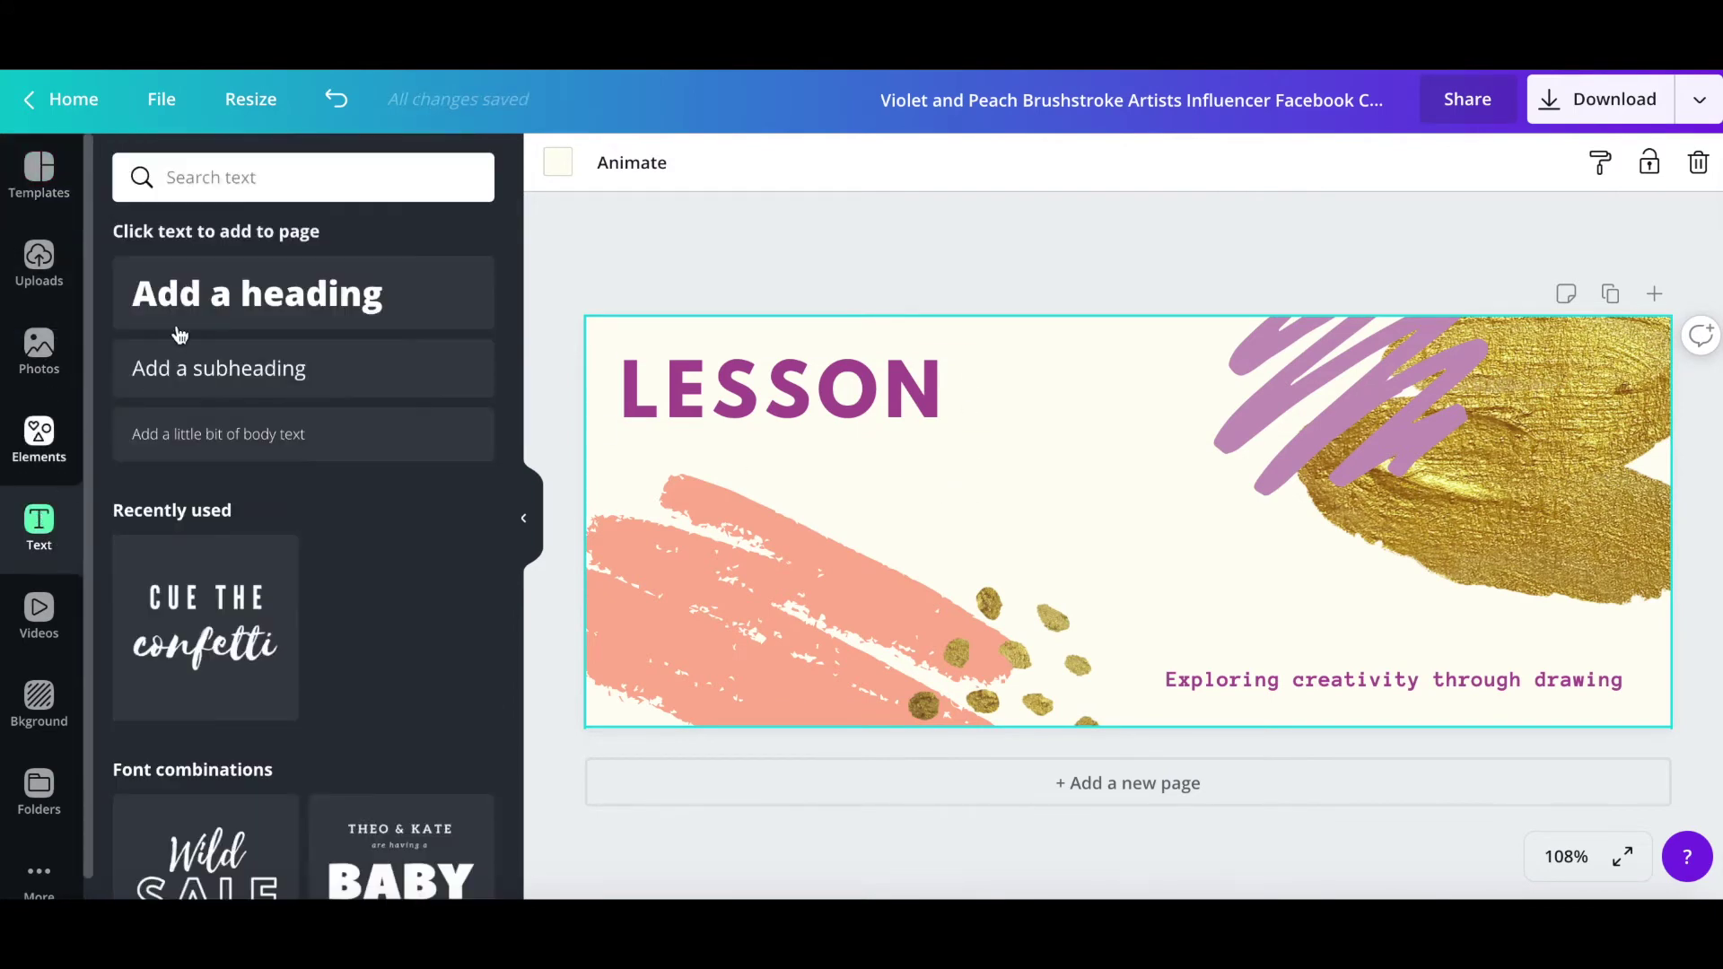
Add the 'Cue the confetti' text pair and delete its 'CUE THE' line
click(216, 619)
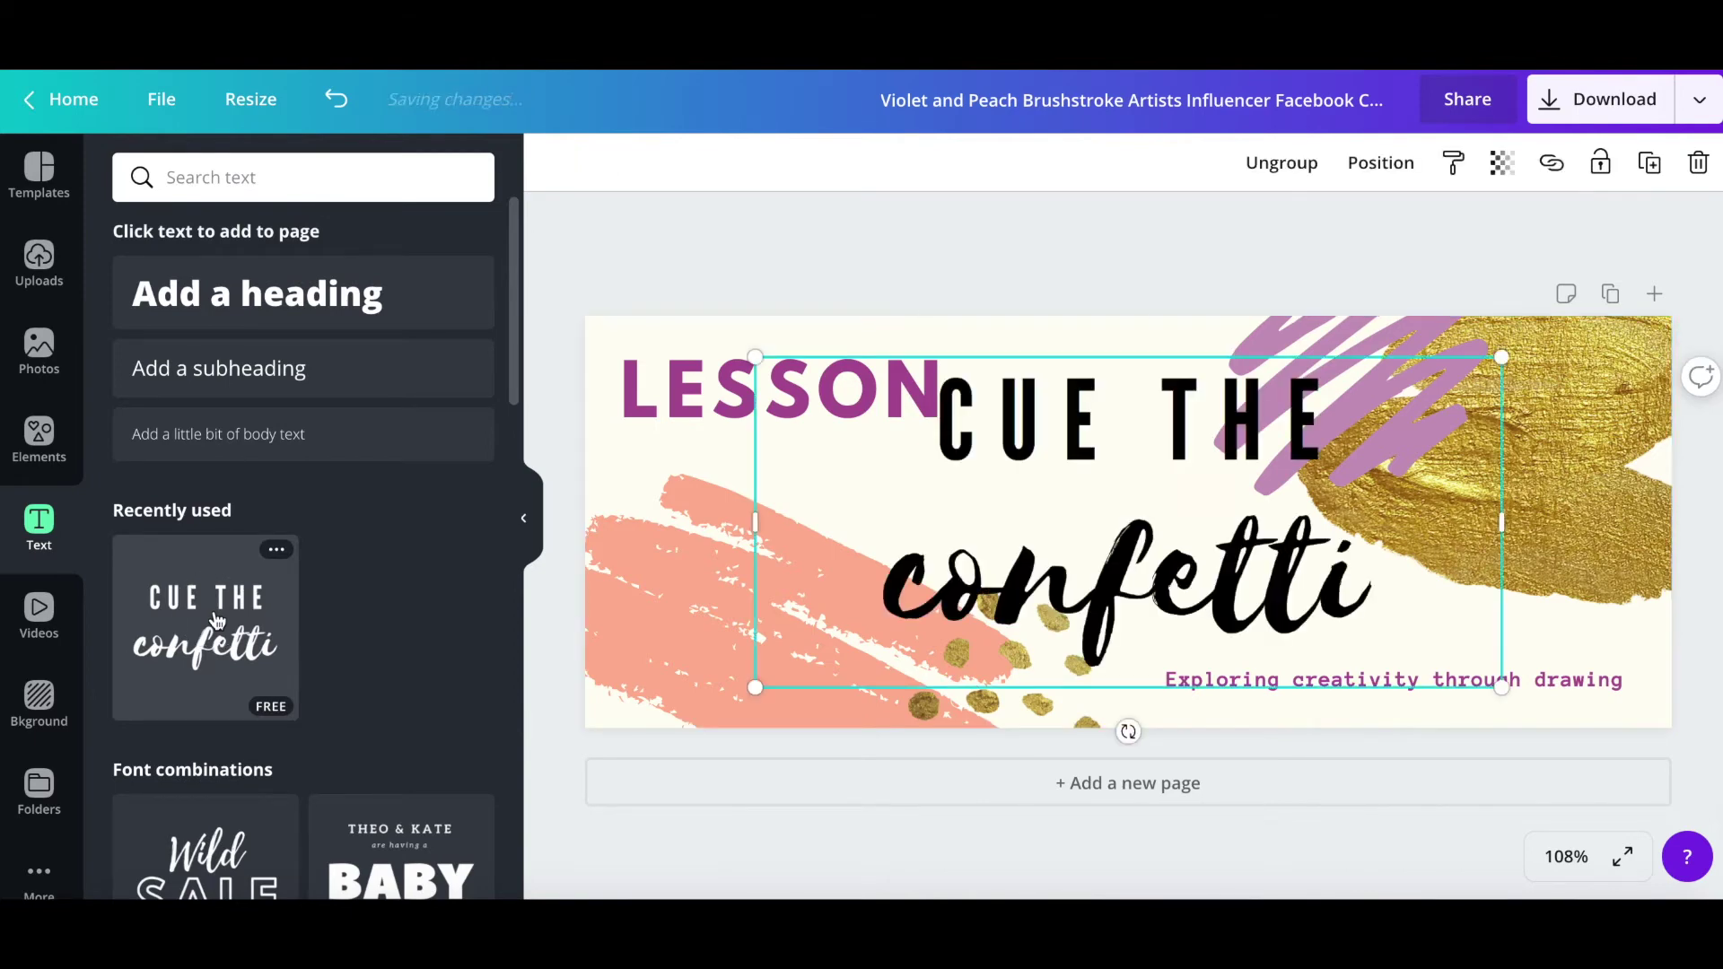
click(1245, 453)
double_click(1304, 443)
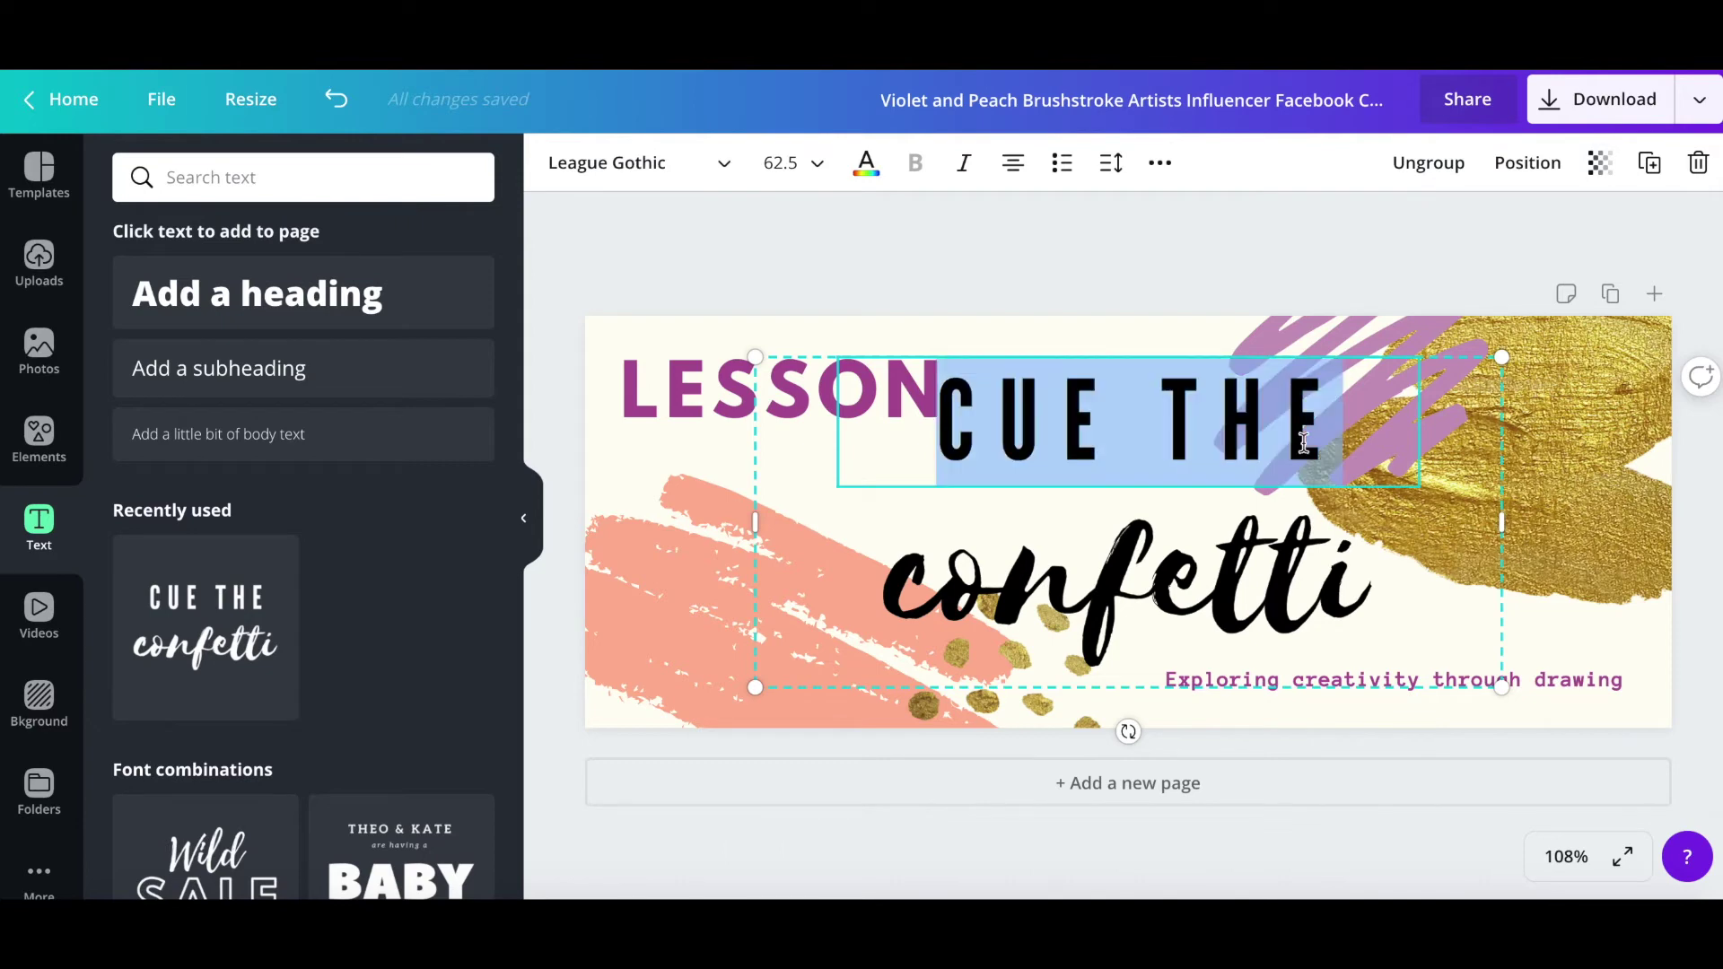
key(BackSpace)
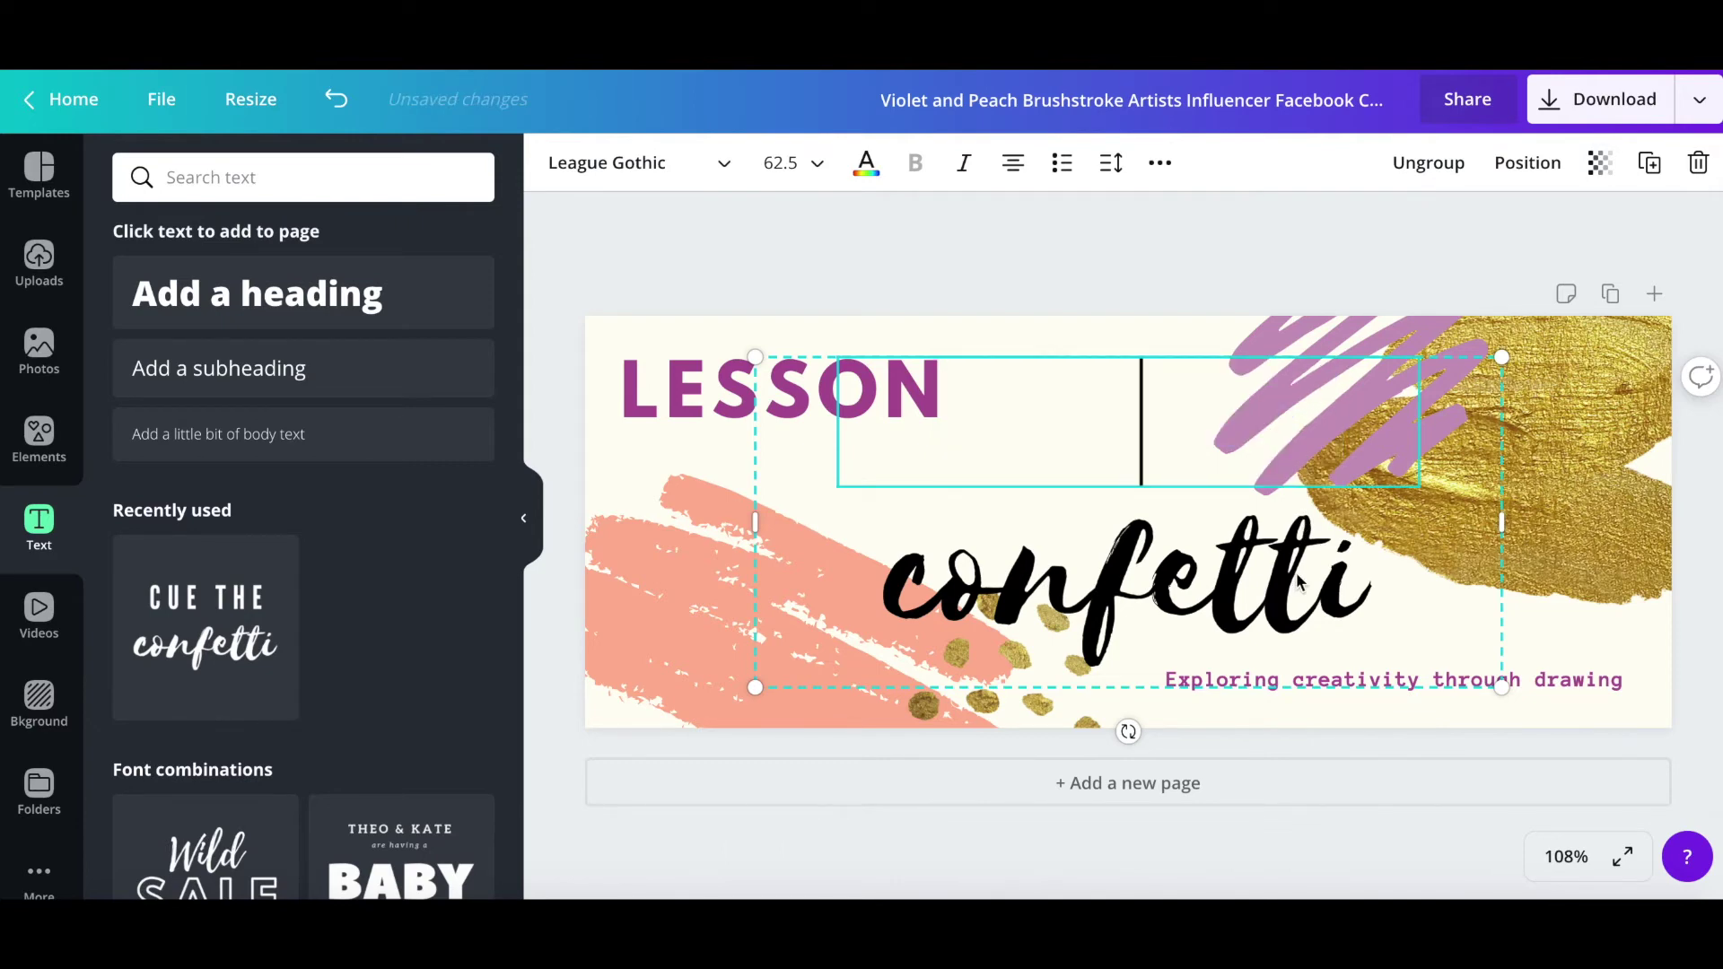
Ungroup the text pair and select the leftover empty text box
click(1428, 164)
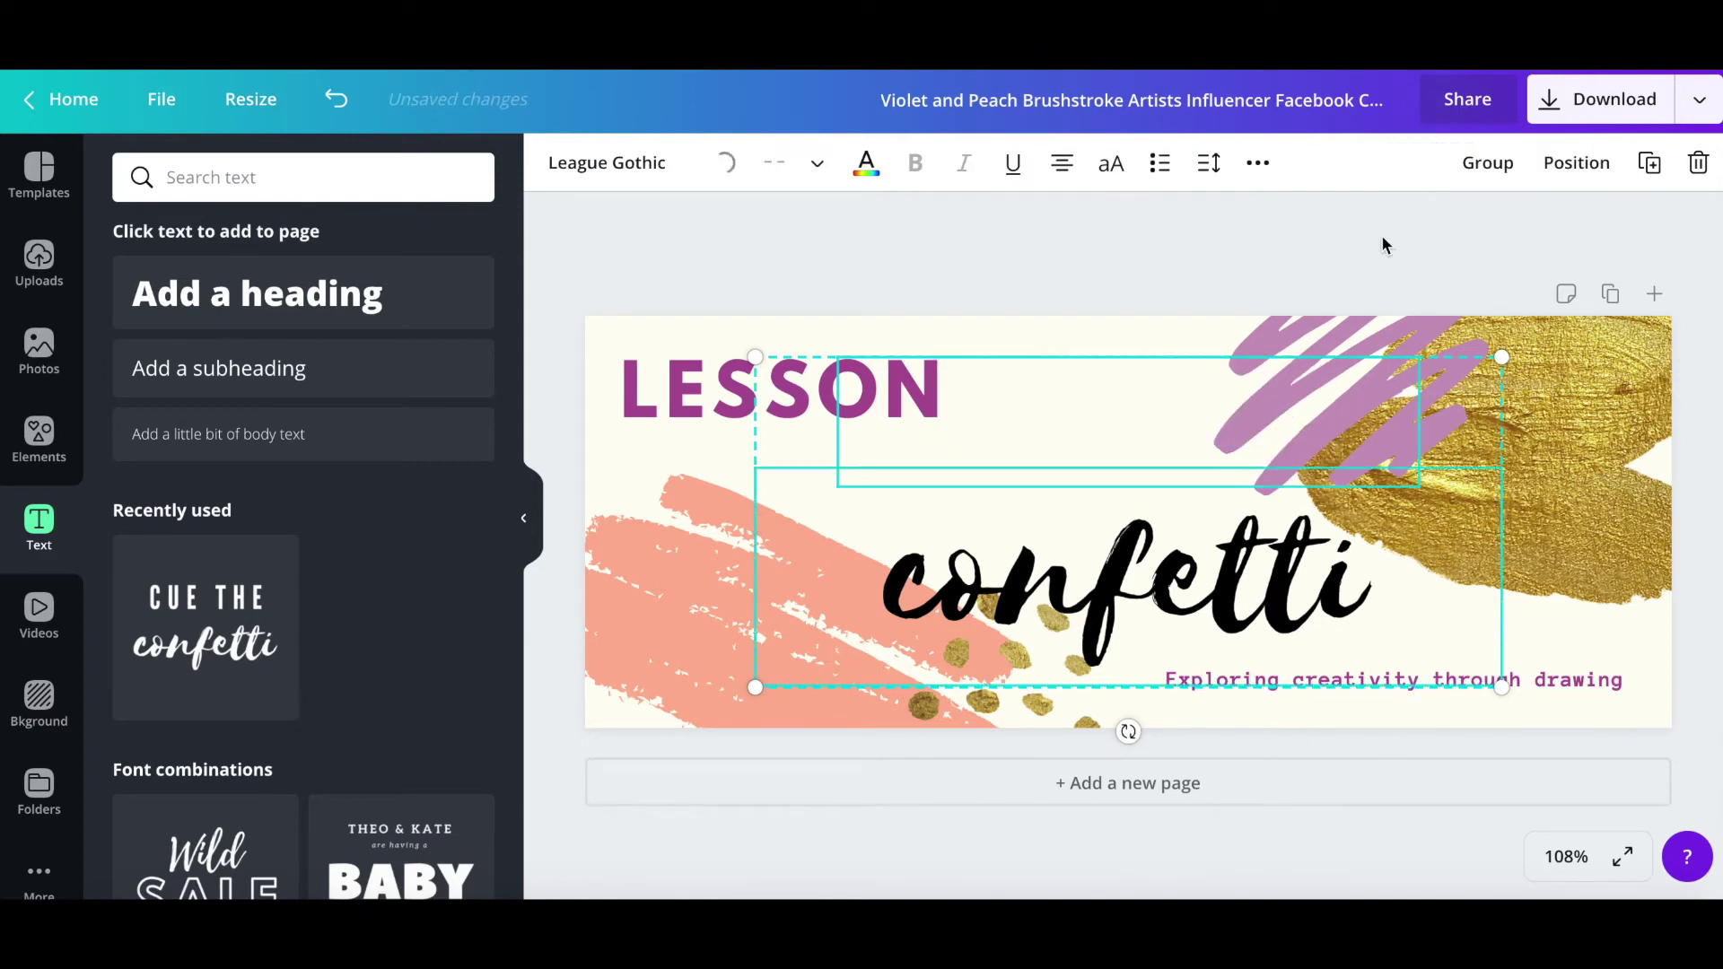
click(1146, 369)
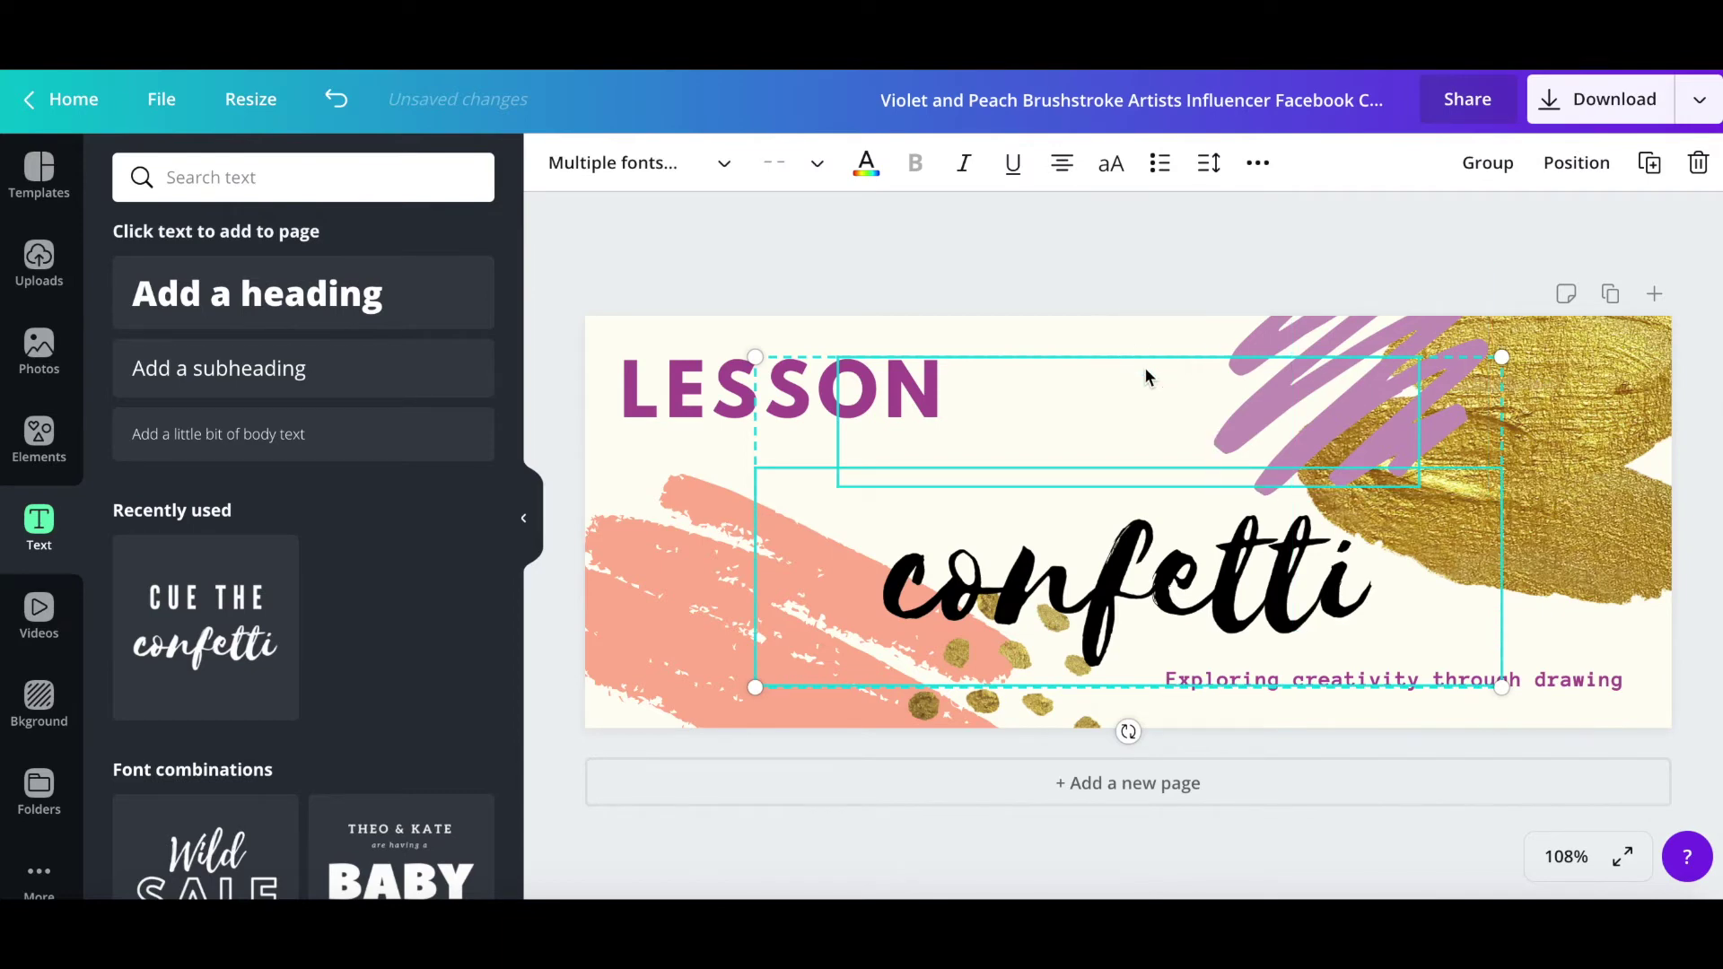
click(1134, 369)
click(1134, 377)
Delete the empty text box and replace 'confetti' with 'Plans'
key(Delete)
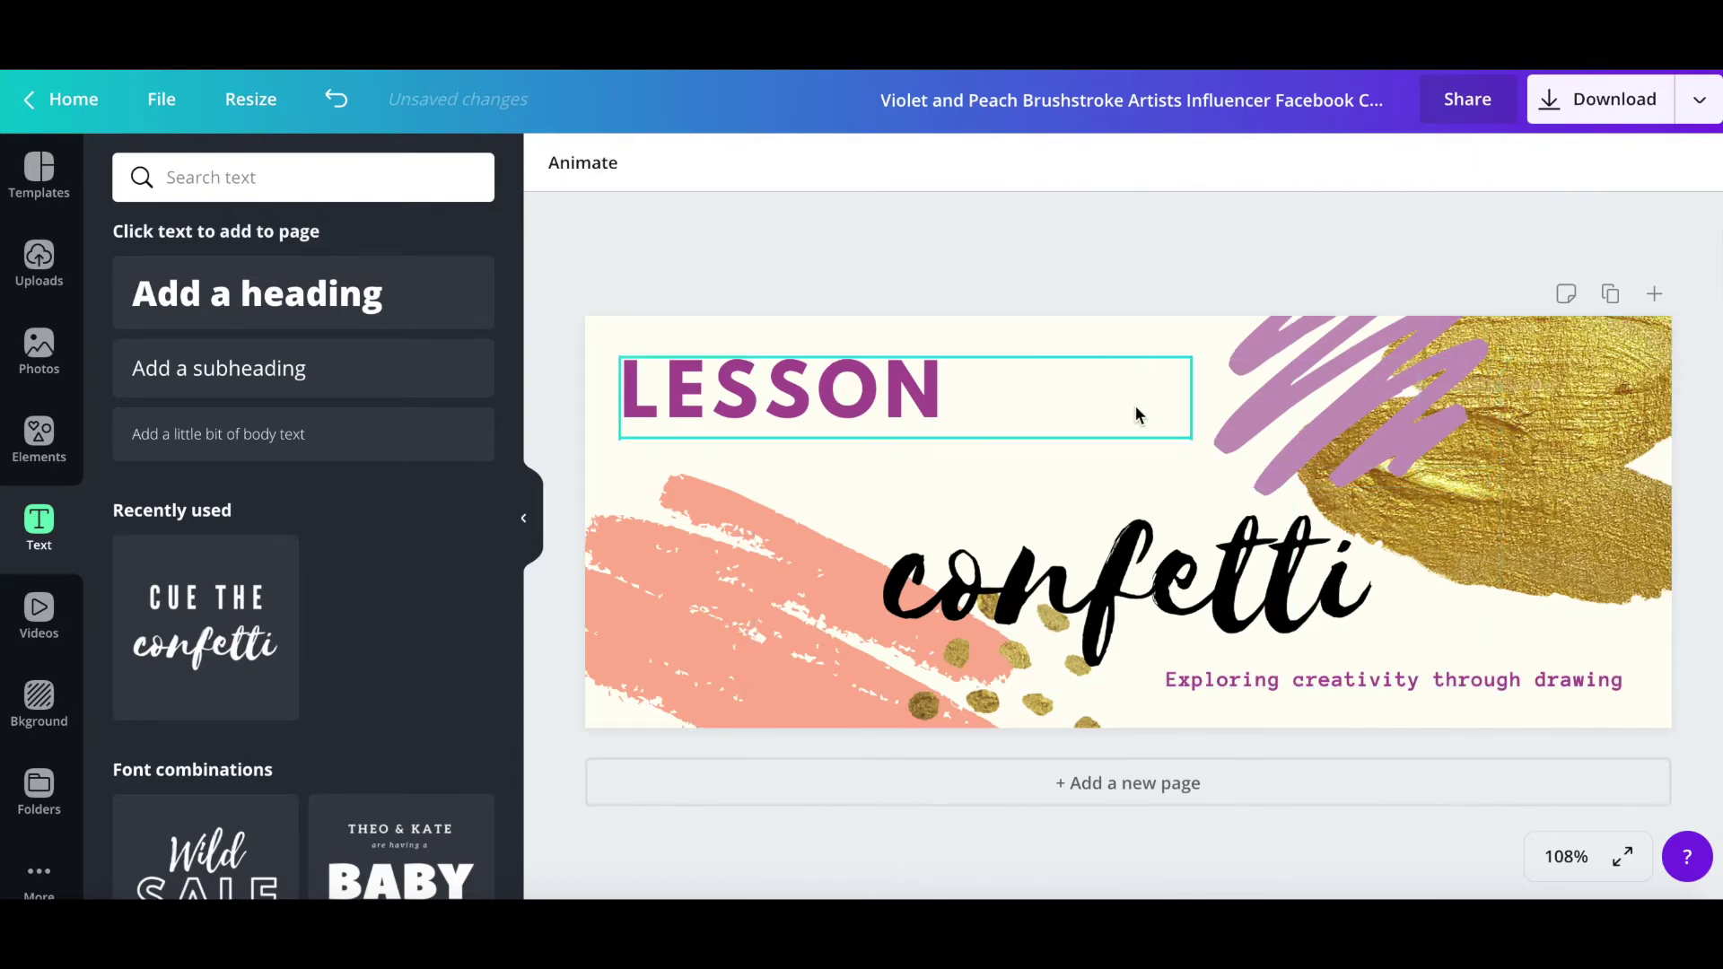
click(1133, 581)
double_click(1133, 581)
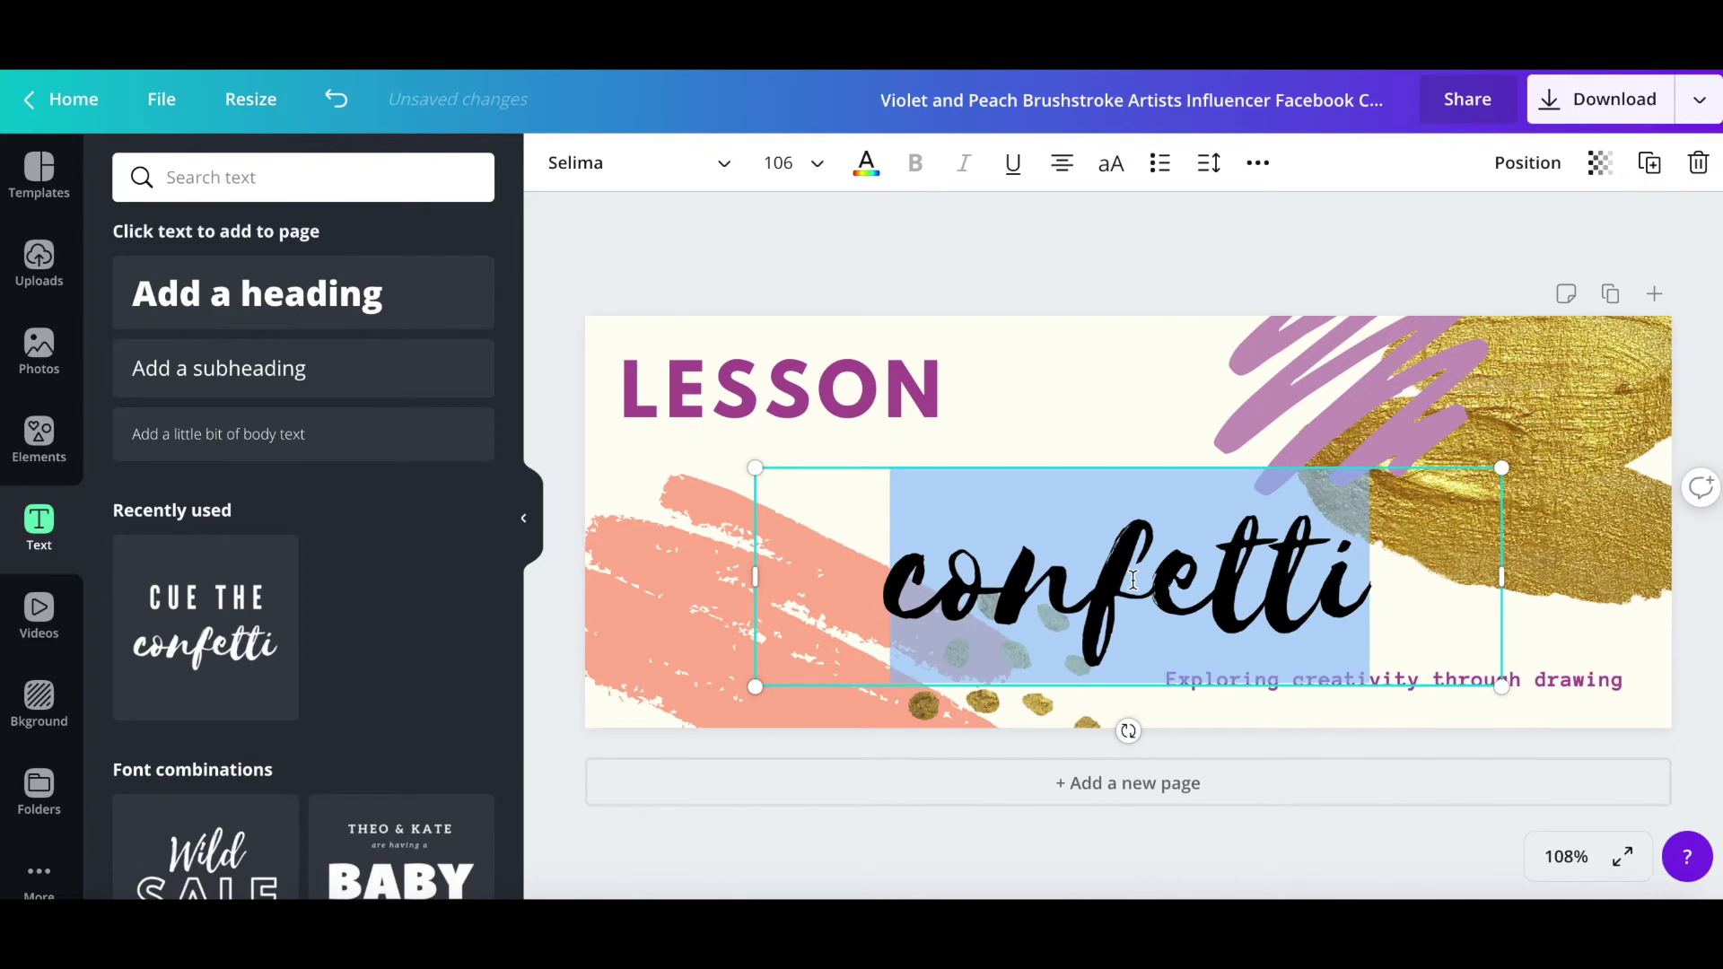
text(Plans)
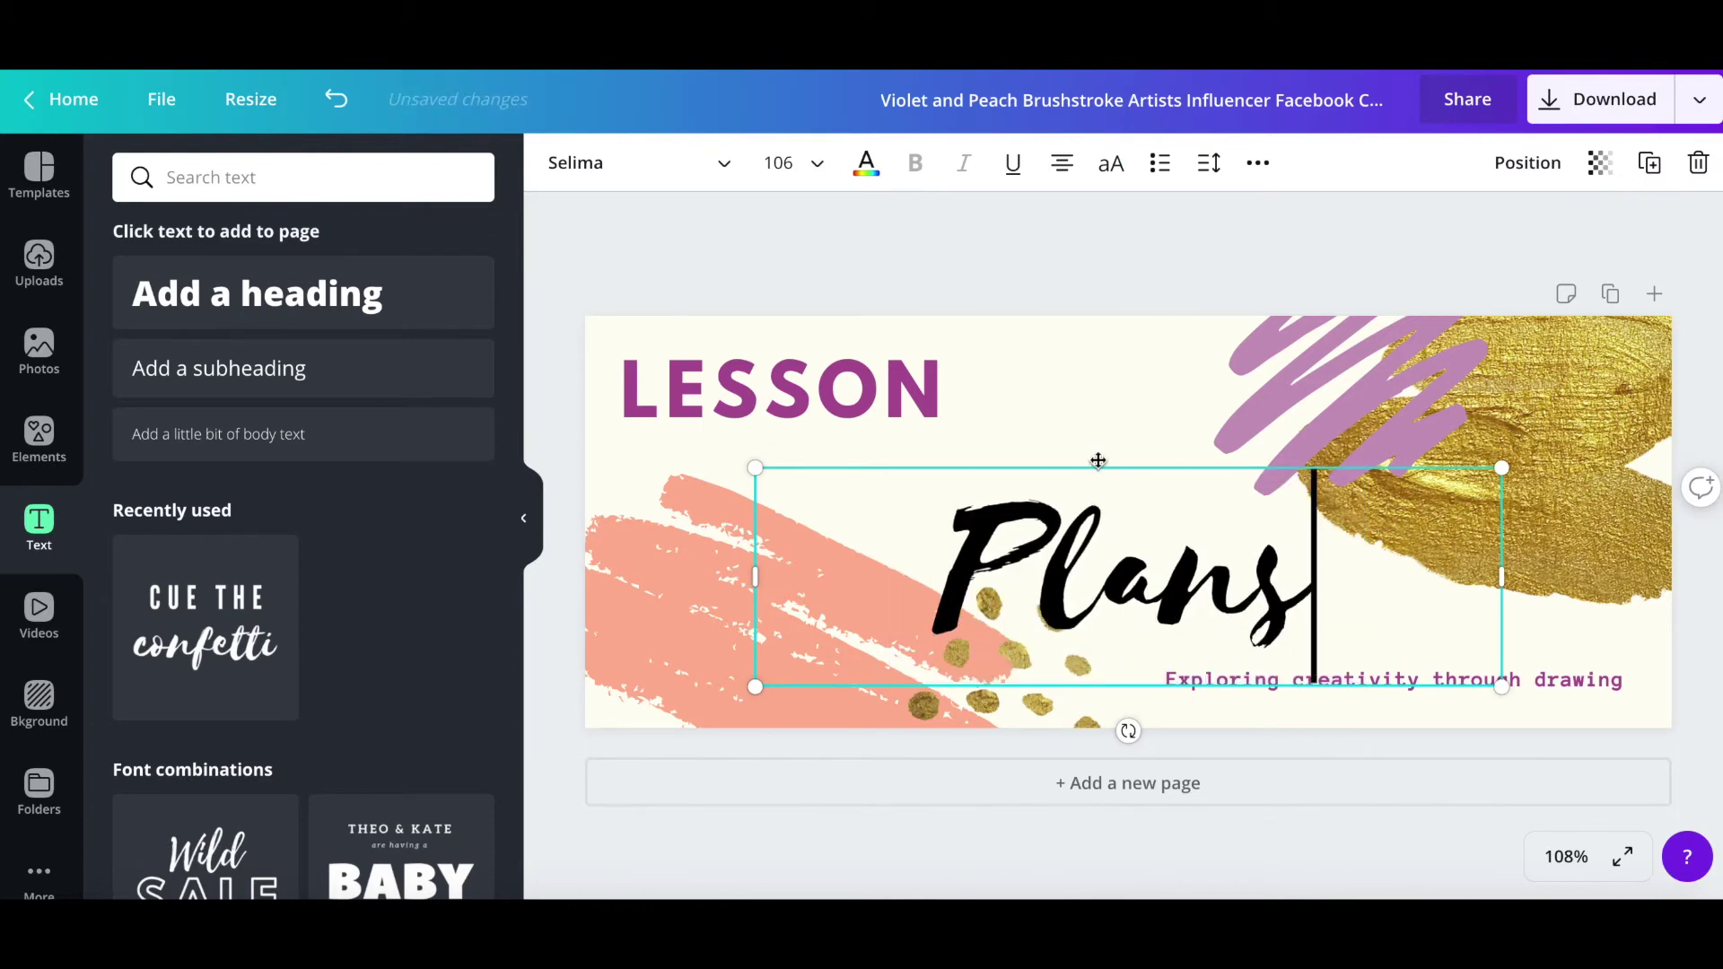
click(1098, 460)
Colour 'Plans' the document purple, shrink it, and place it just below LESSON
click(1133, 518)
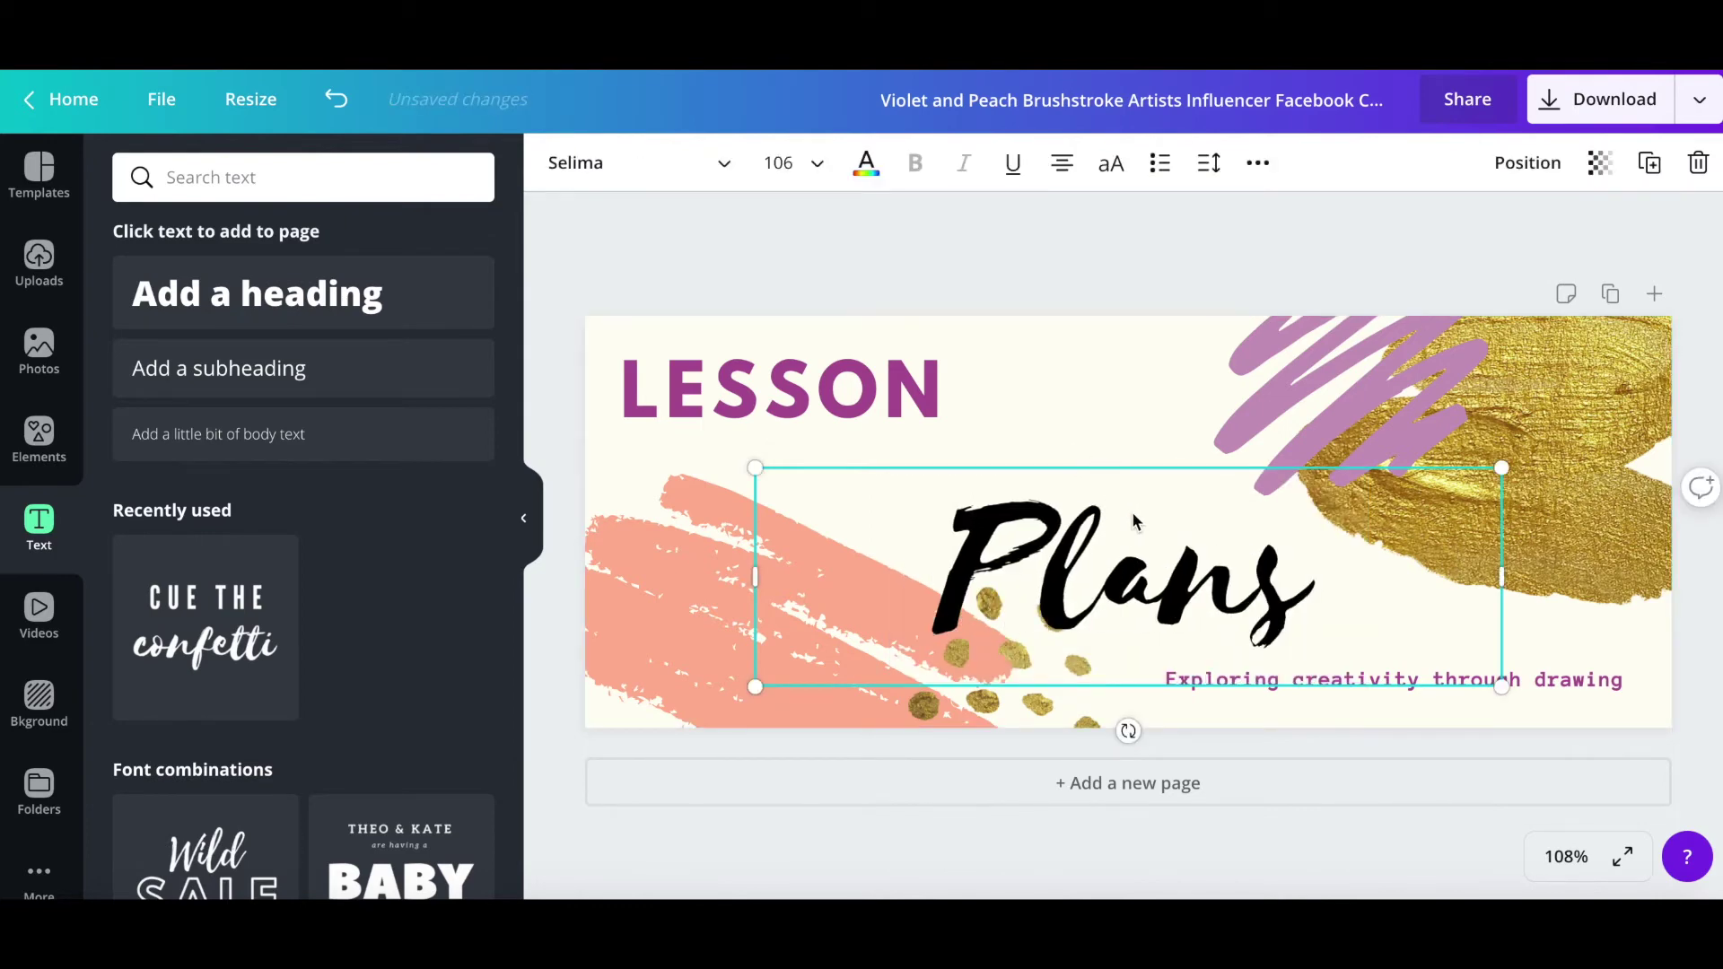
click(866, 162)
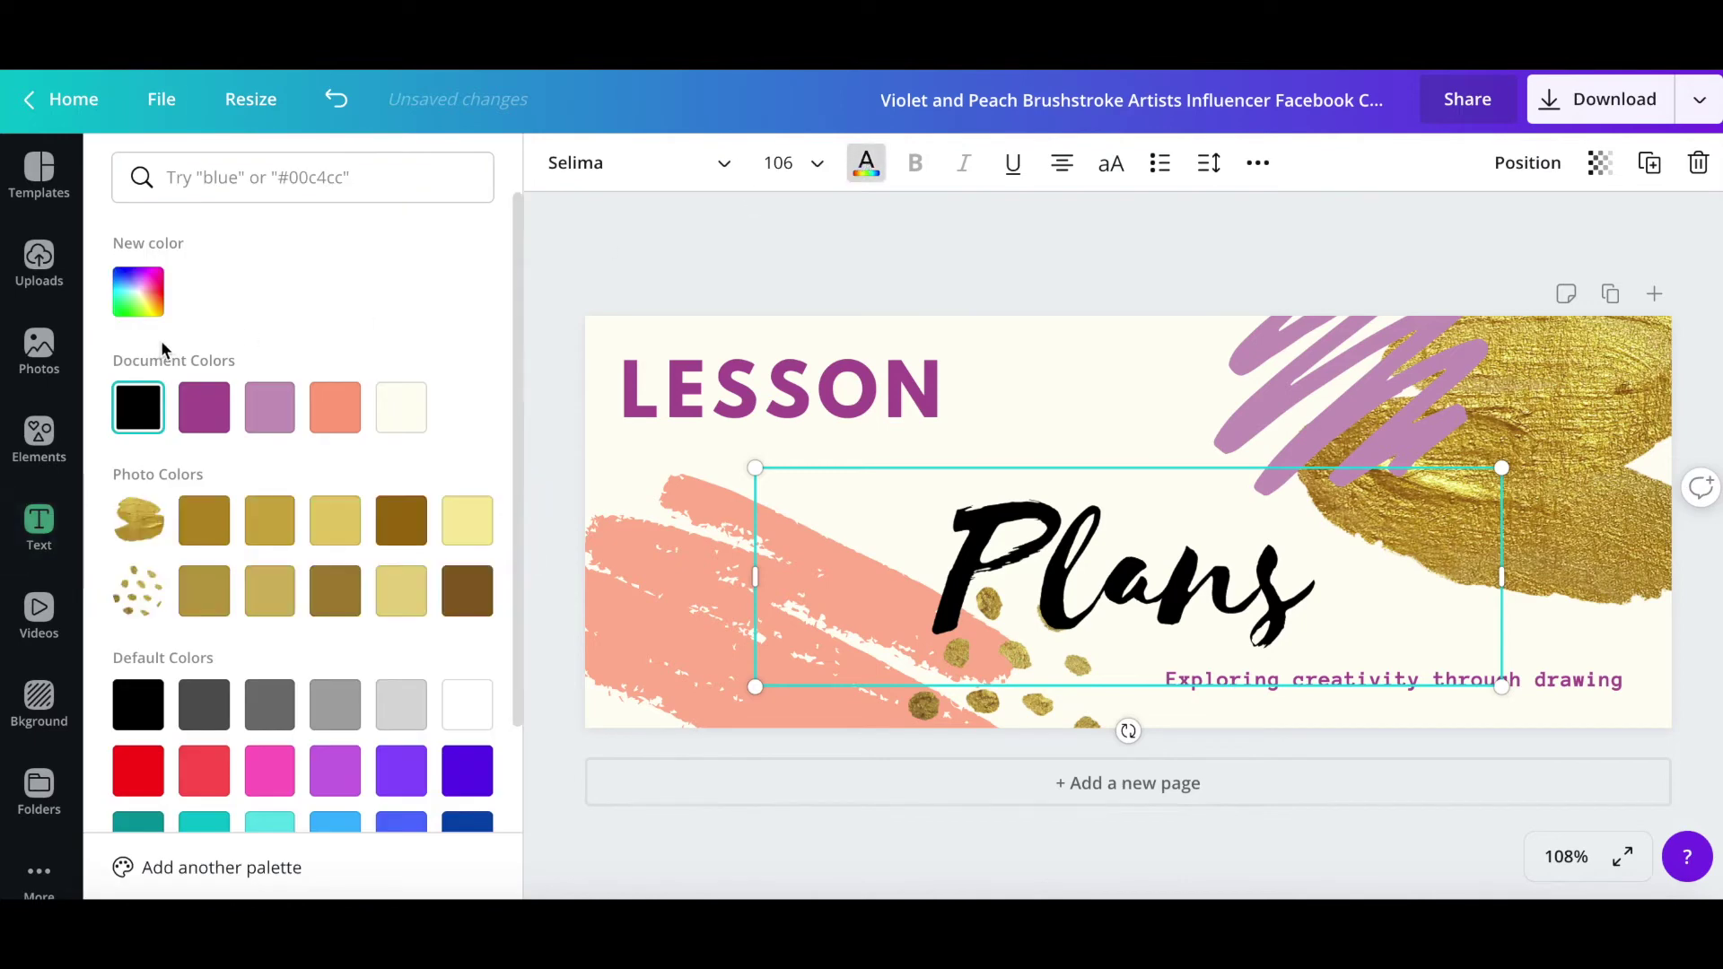
click(203, 407)
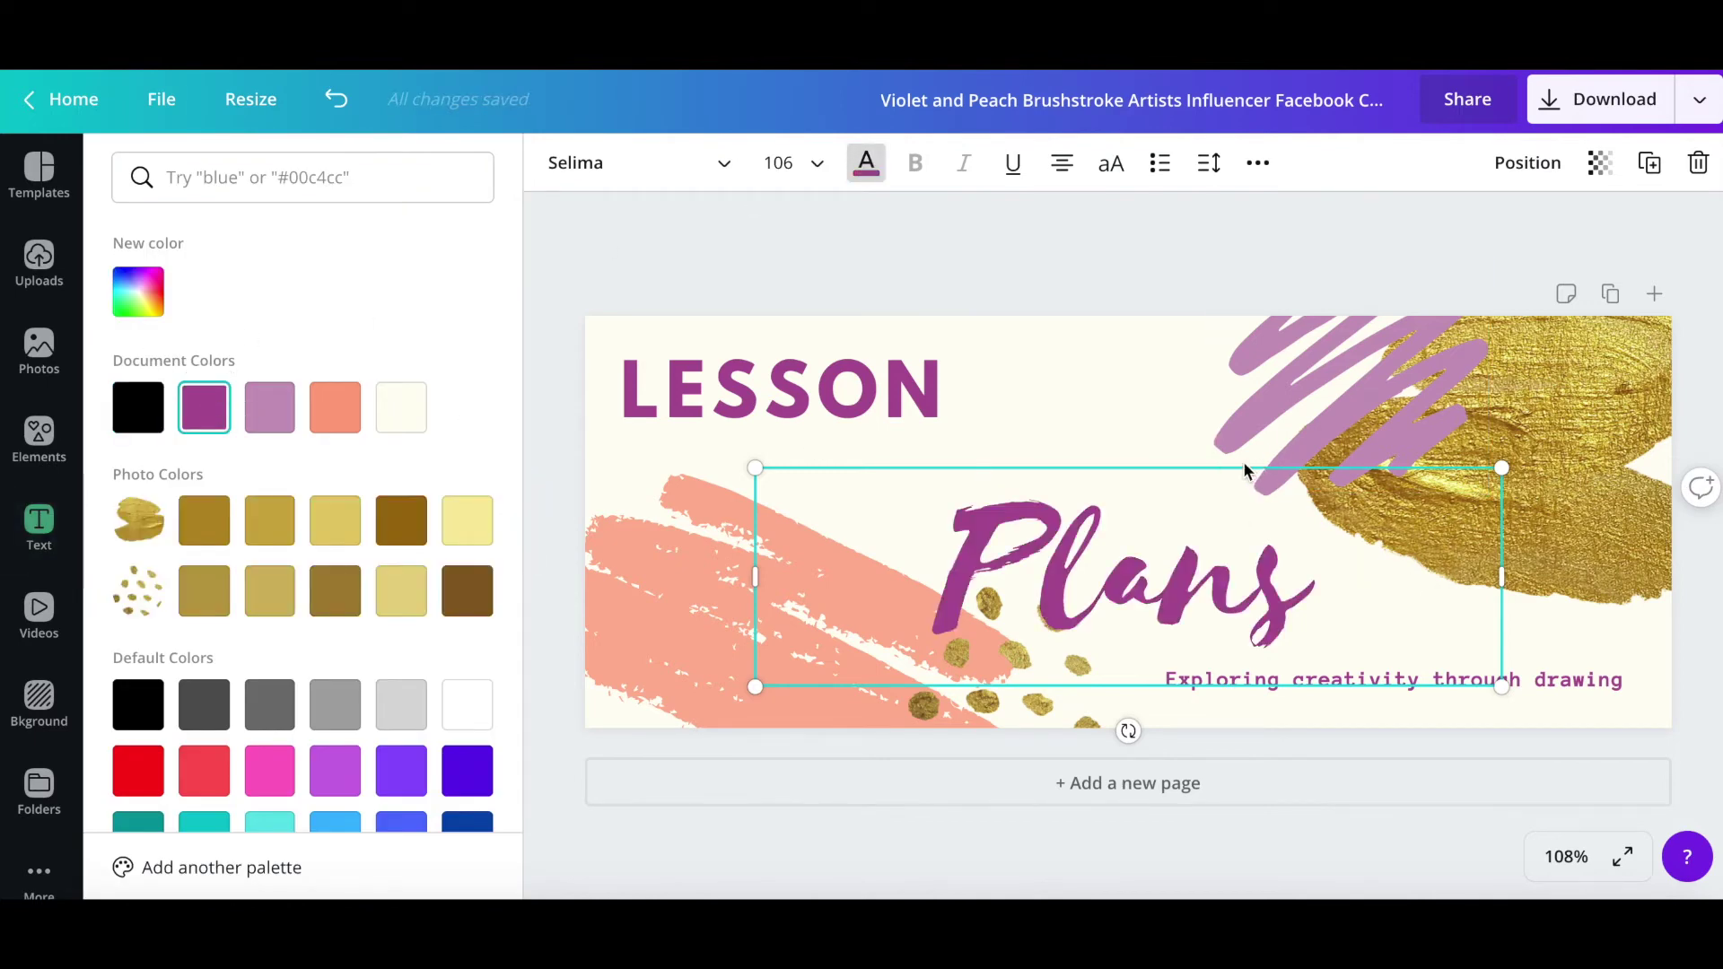
drag(1512, 689, 1400, 657)
drag(1158, 613, 1120, 536)
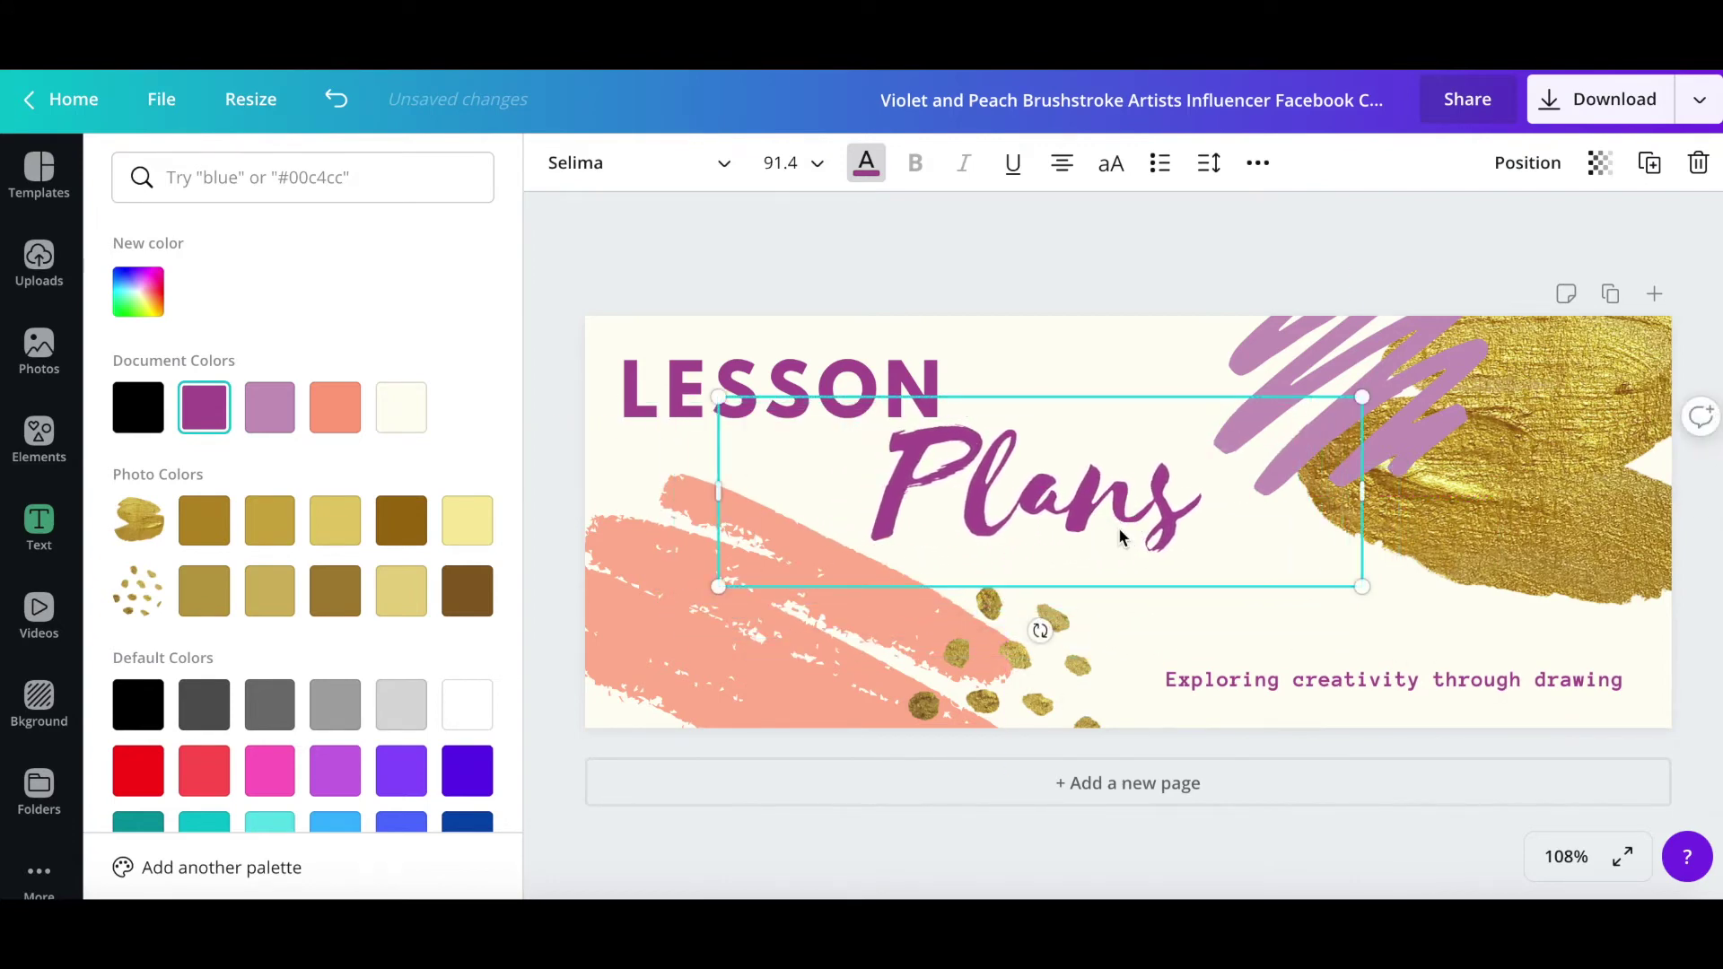
Change the subtitle to 'Computer Science & Engineering 2020-2021' on one widened line
click(1362, 689)
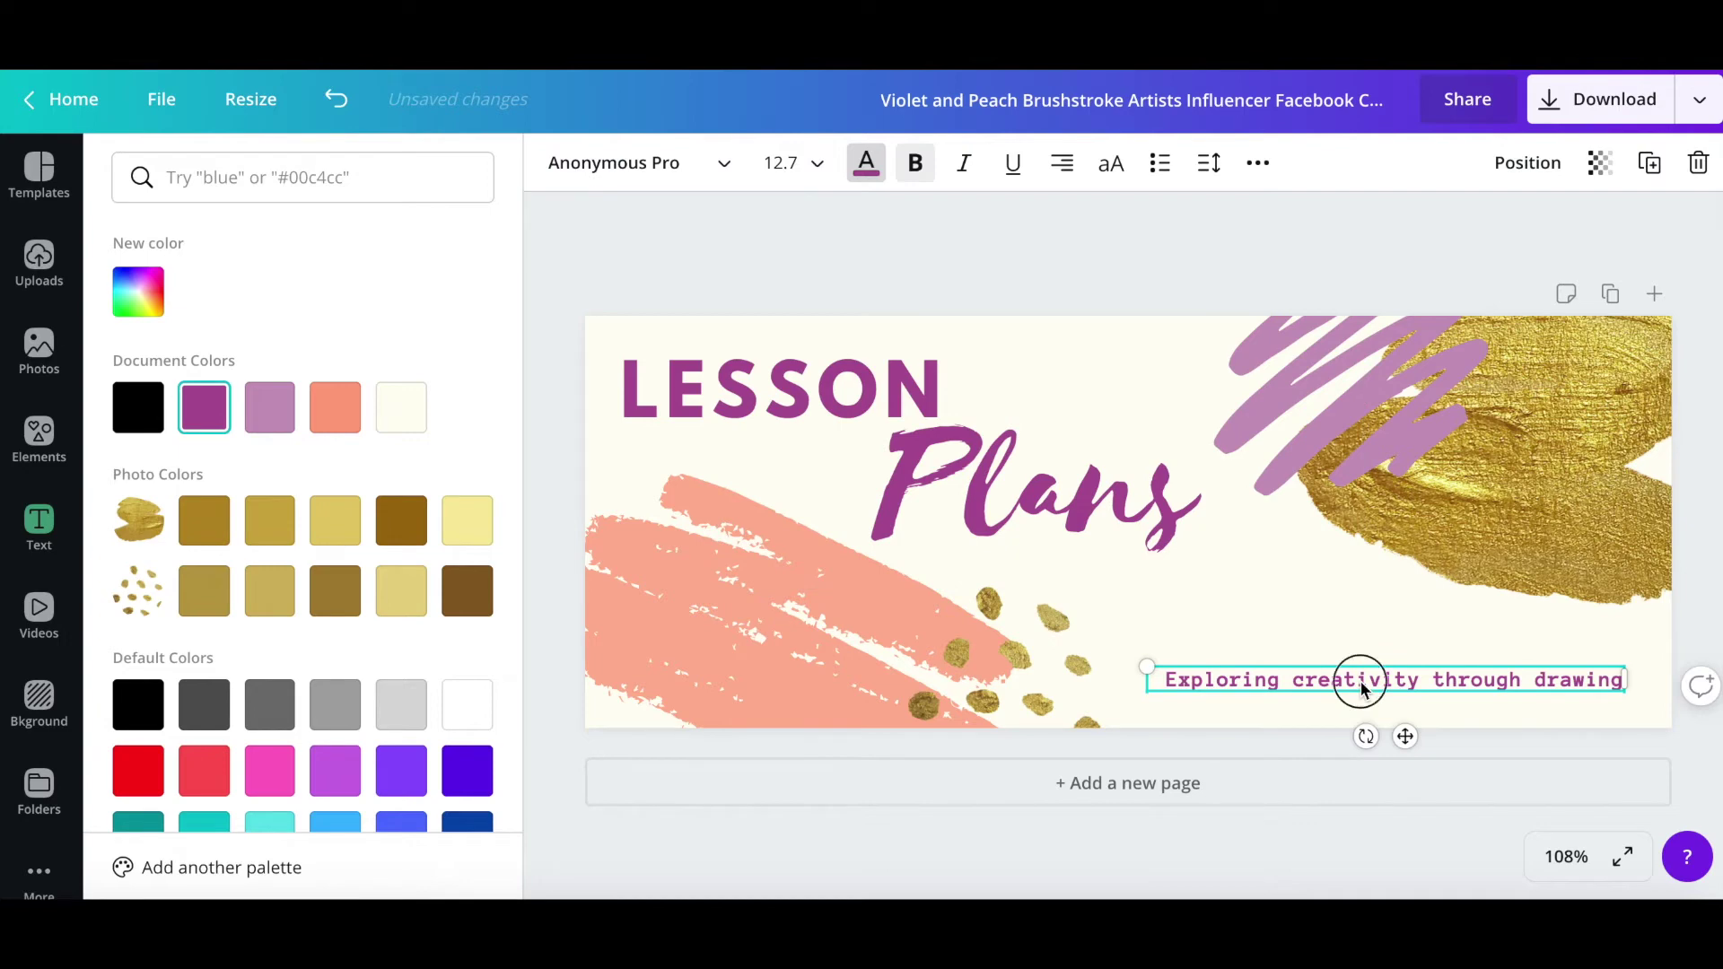
double_click(1354, 681)
key(ctrl+a)
text(2020-2)
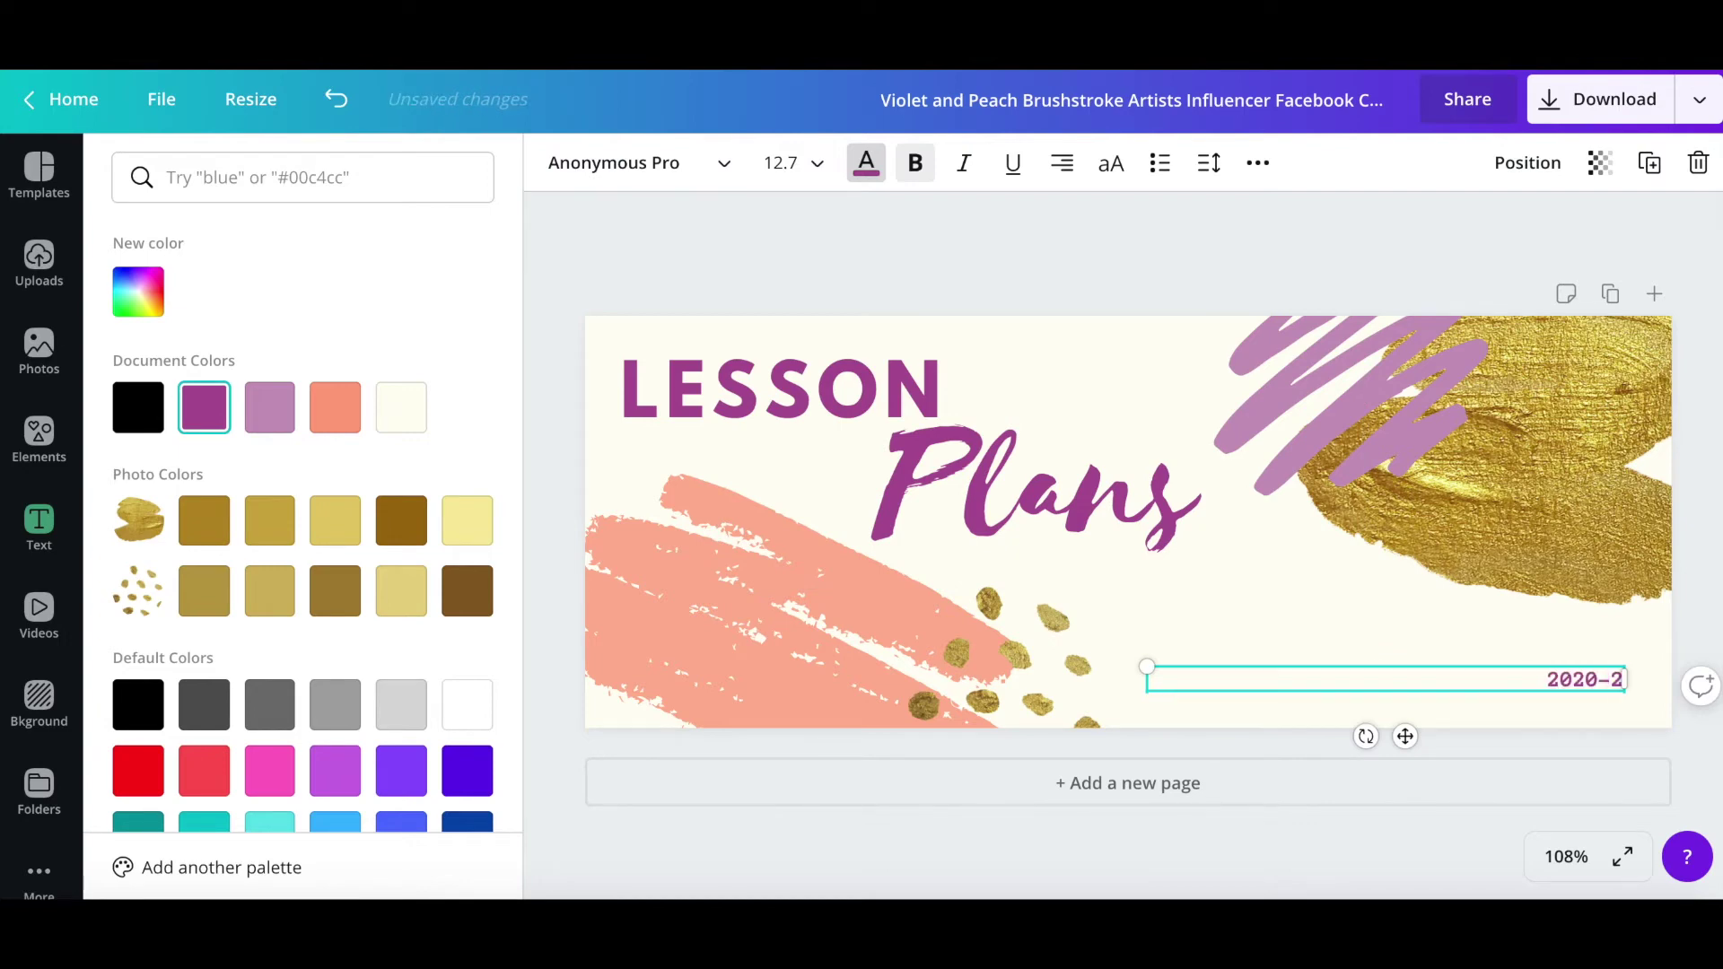
text(021)
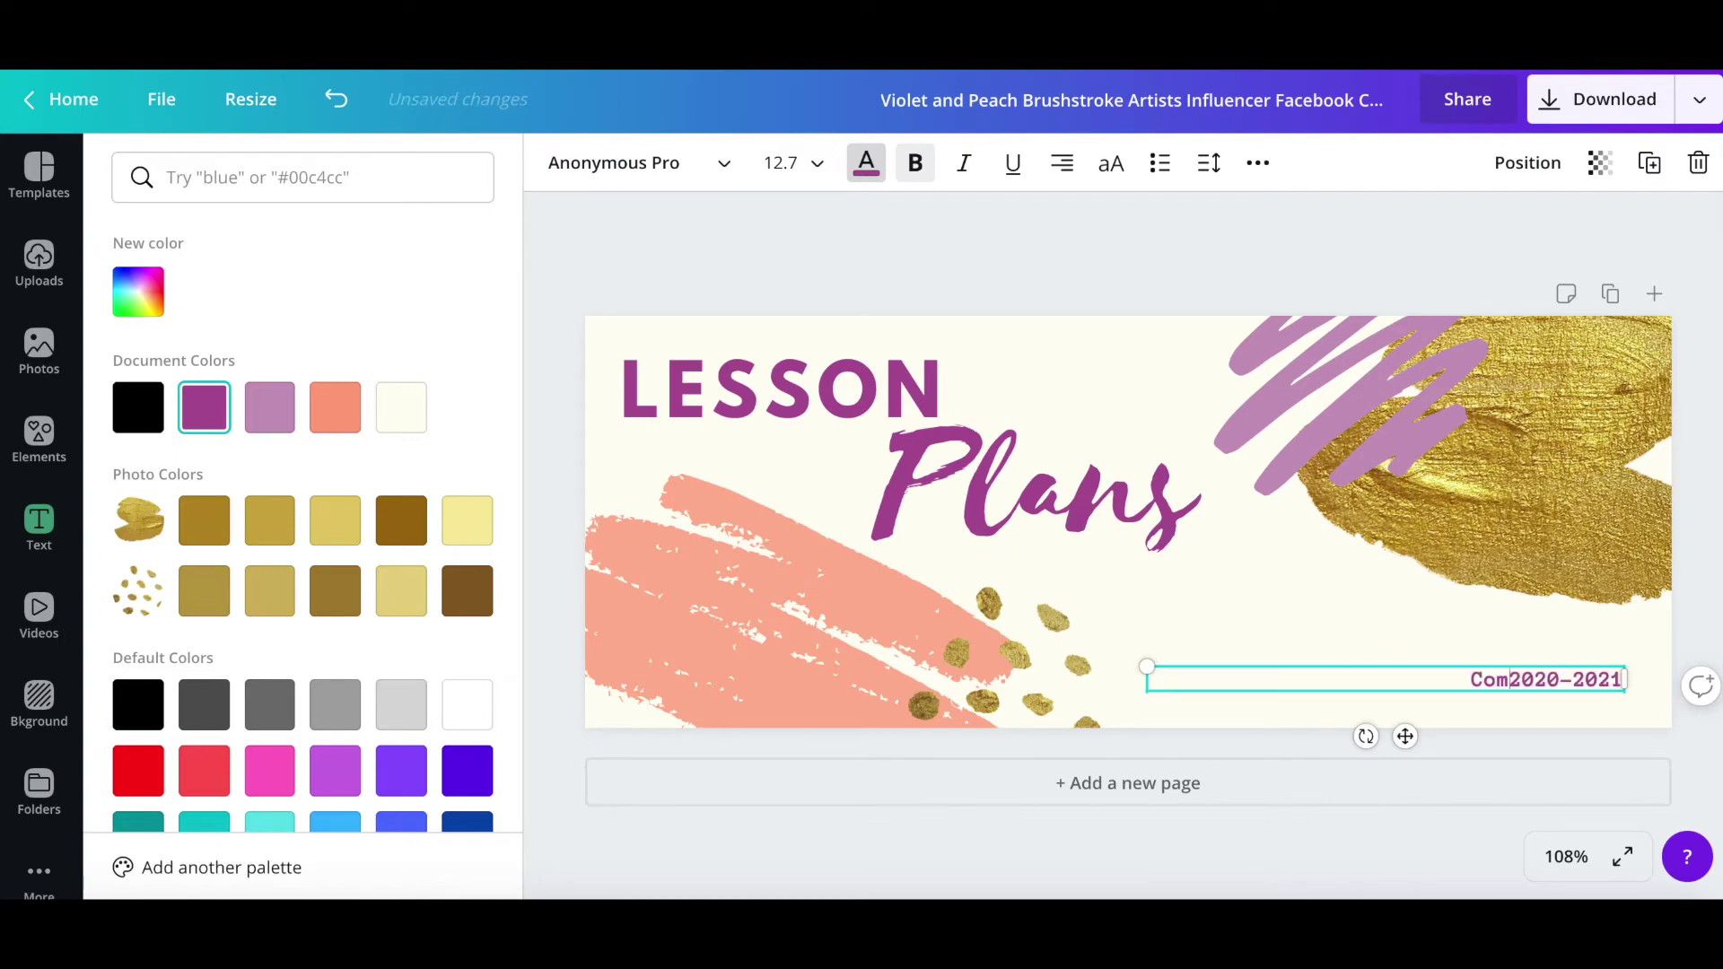
text(Computer Science )
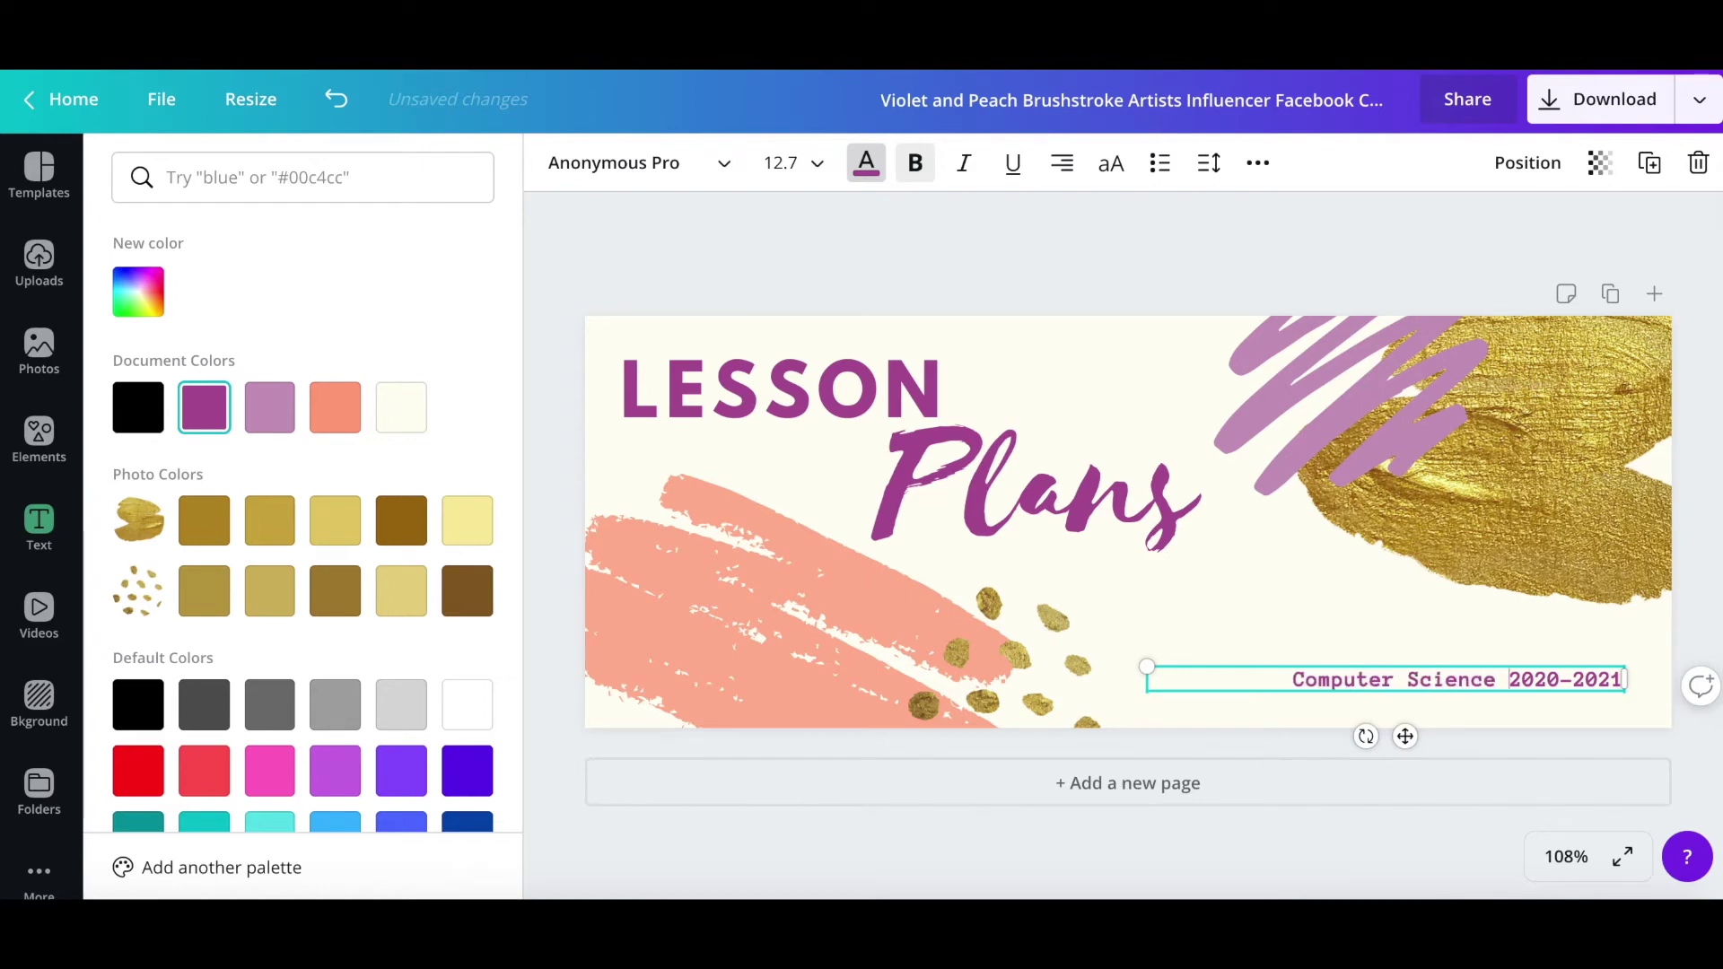
text(& Engineering)
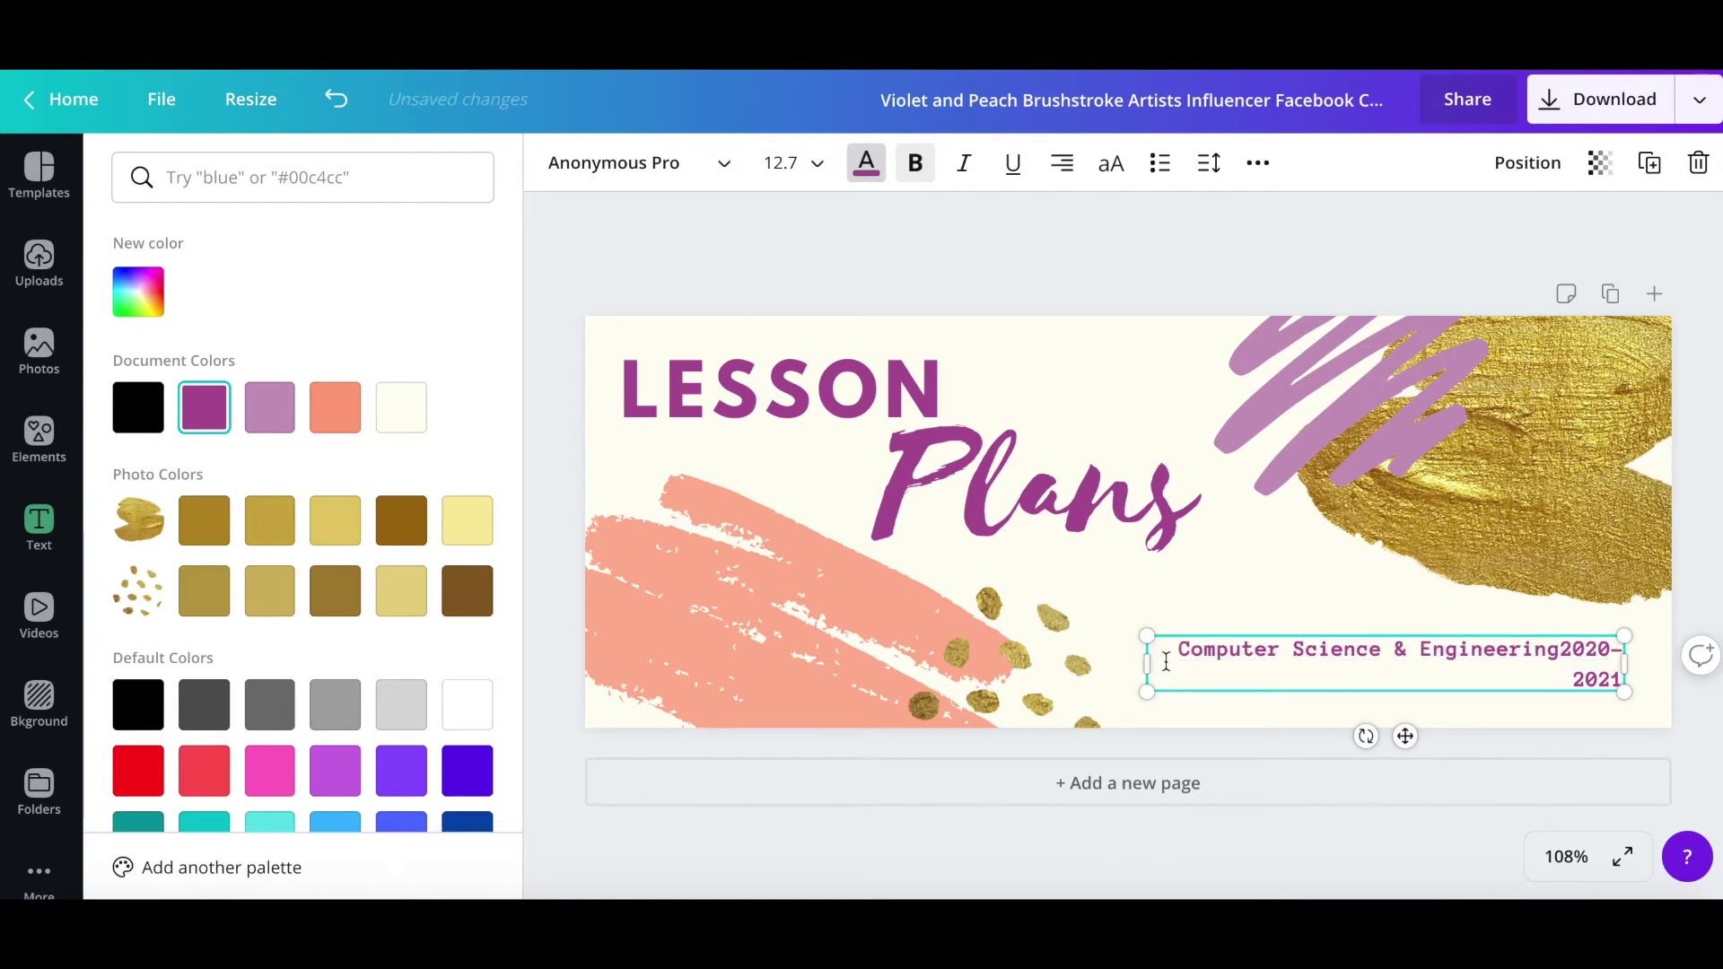
drag(1146, 662, 1072, 665)
text(.)
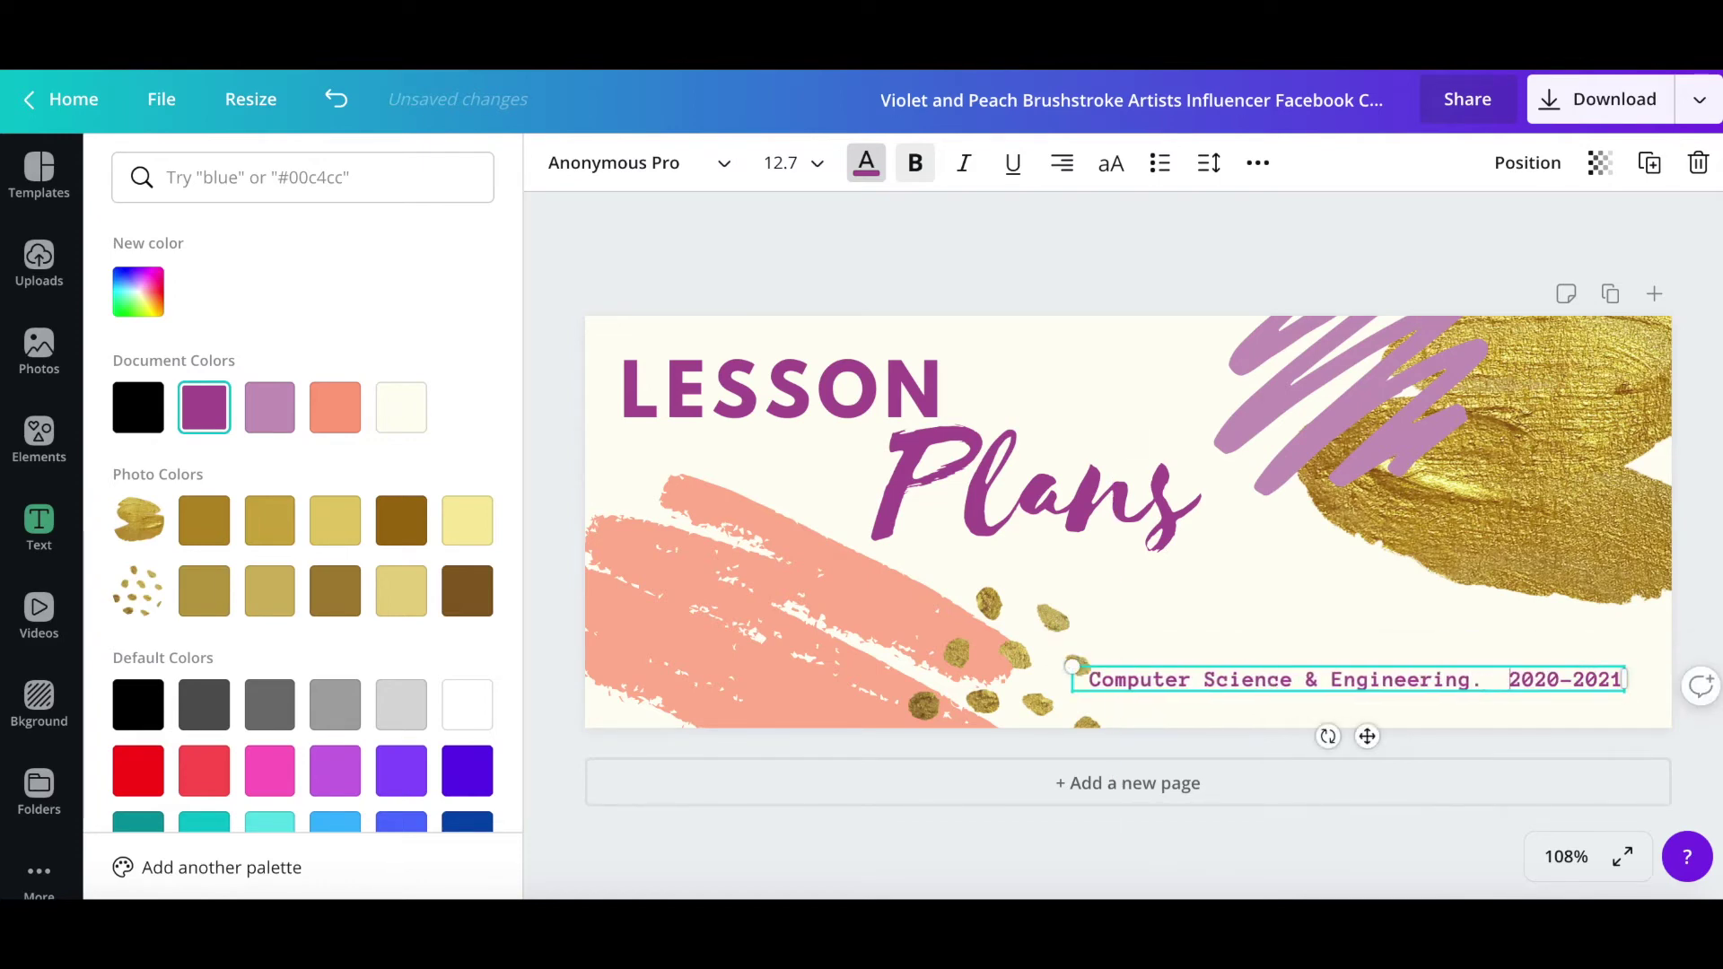
key(BackSpace)
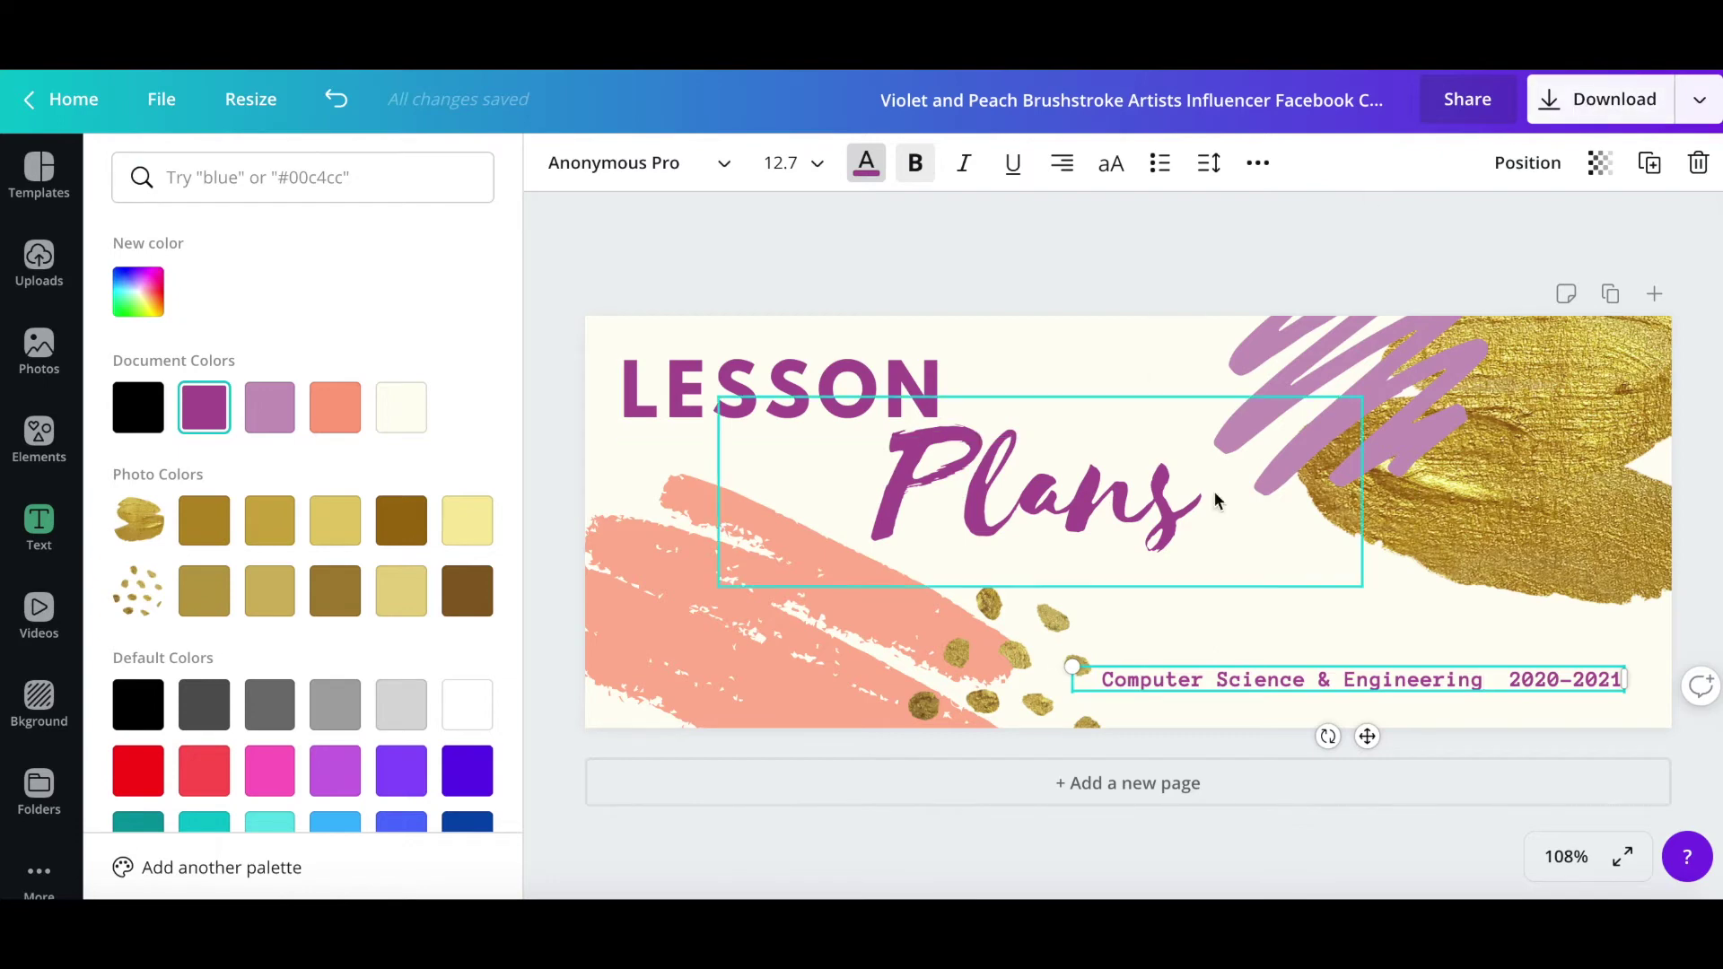
Shift the 'Plans' and 'LESSON' headings further to the right
mouse_move(1133, 508)
mouse_down()
mouse_move(1169, 526)
mouse_move(1158, 517)
mouse_up()
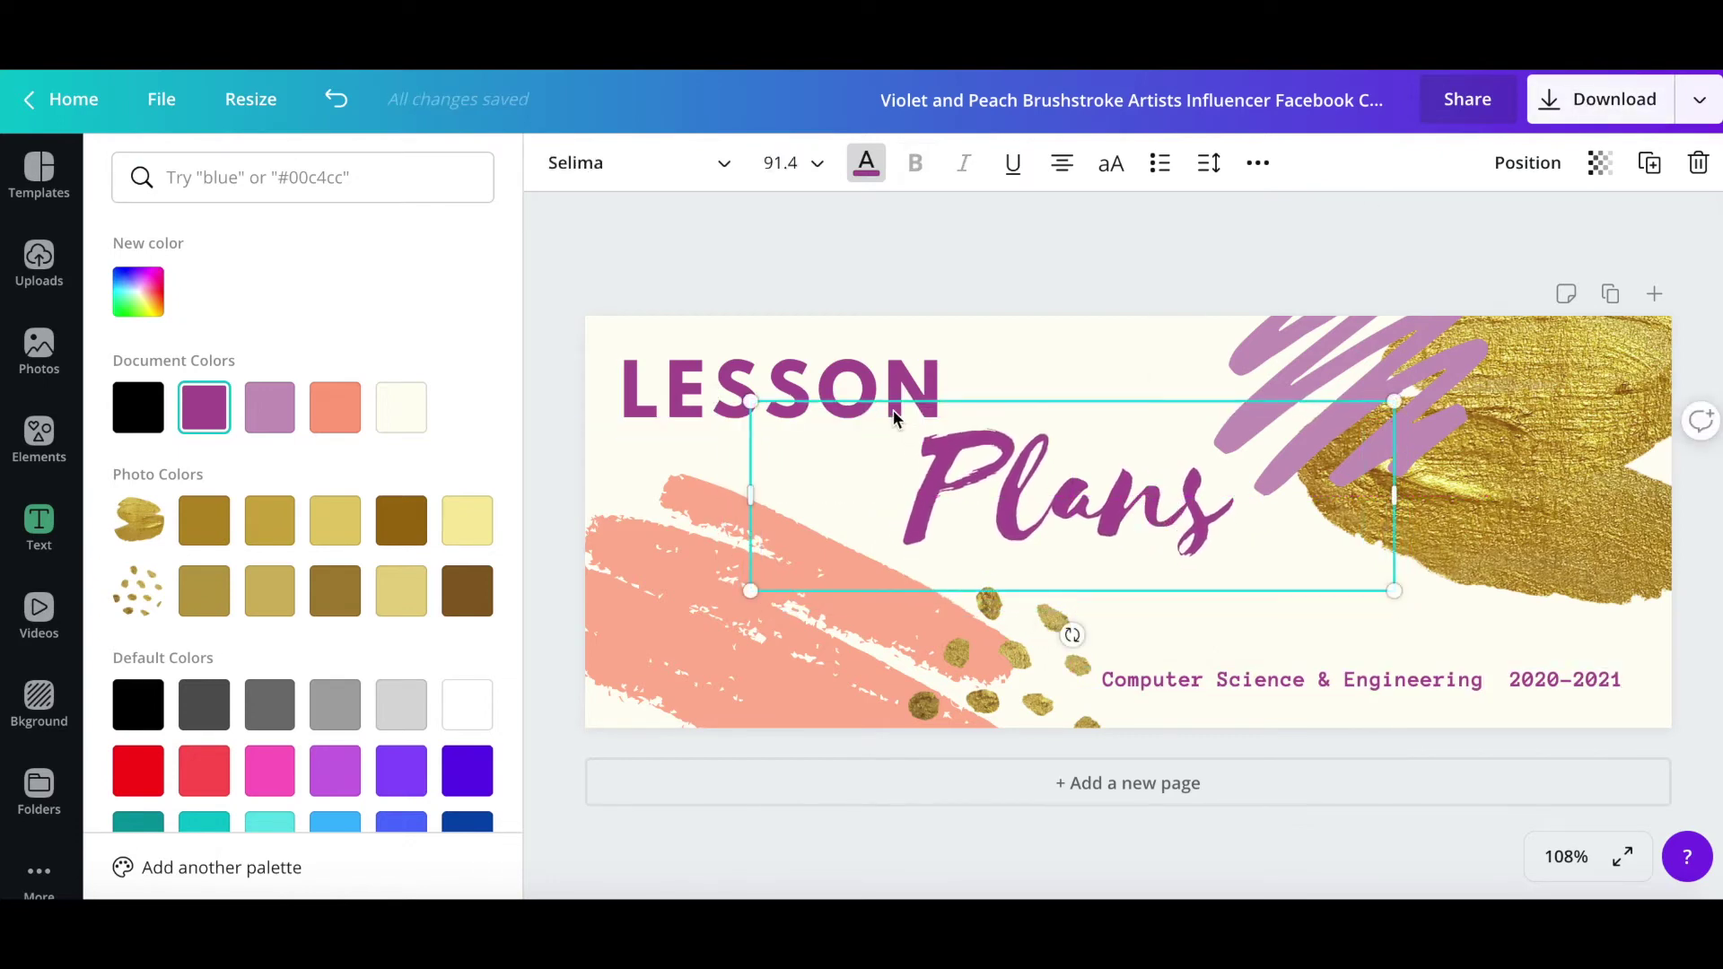
click(895, 391)
click(901, 386)
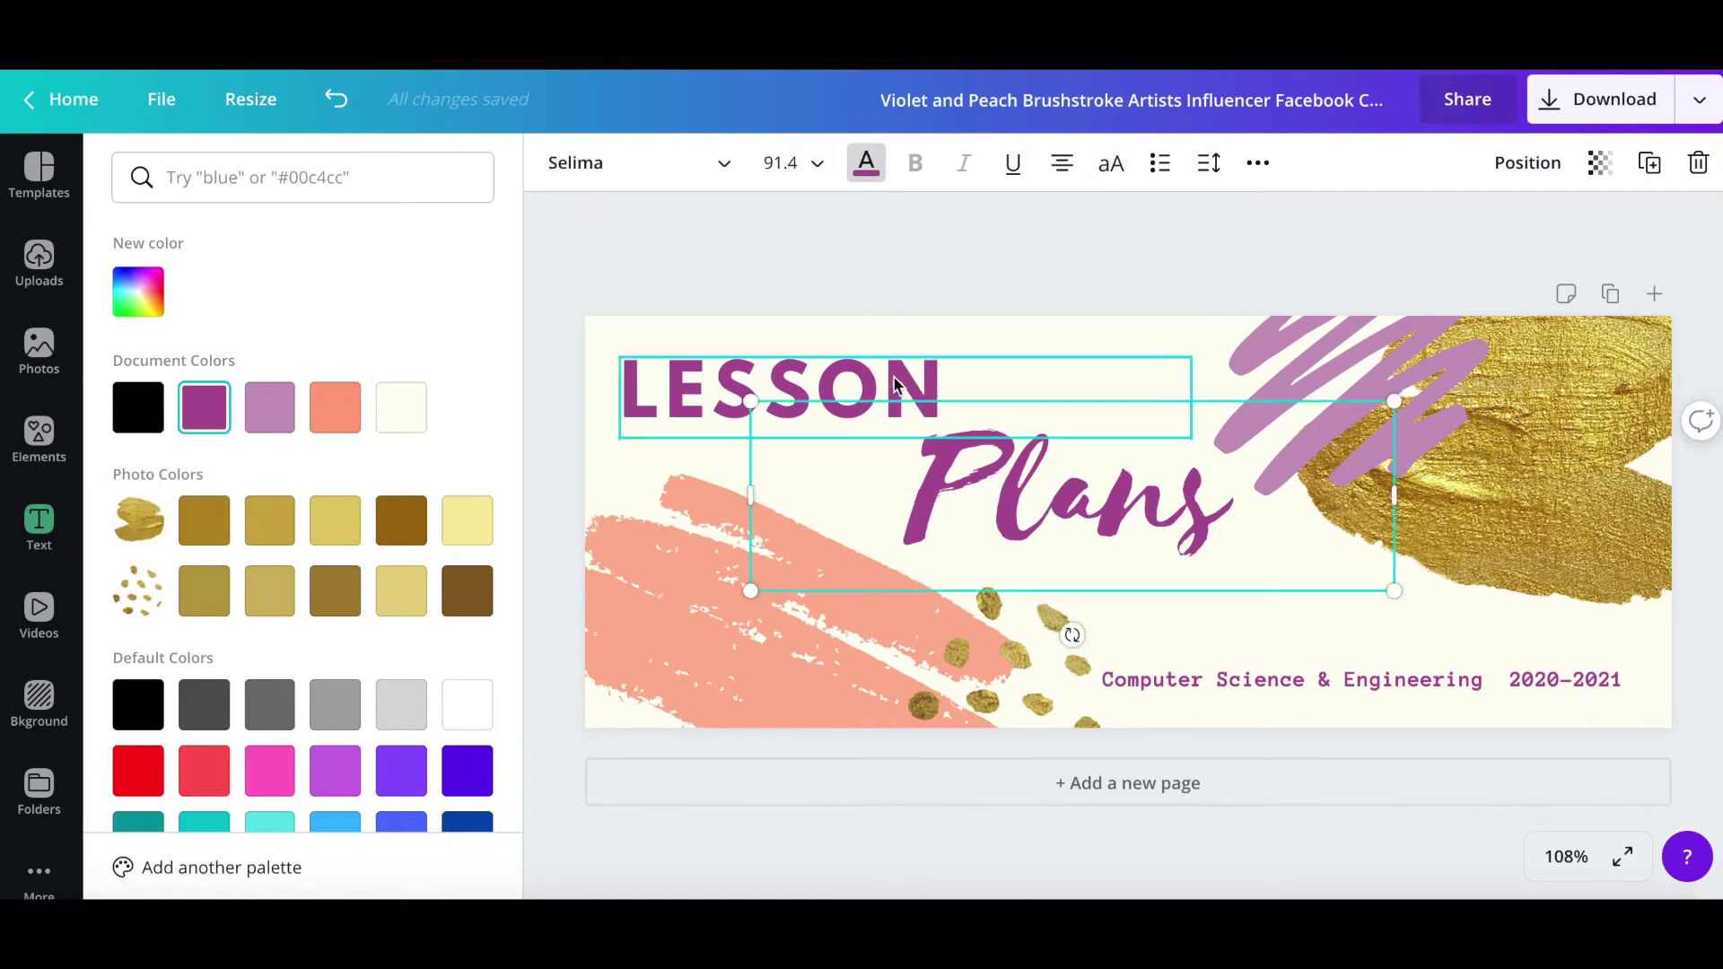
drag(896, 385, 993, 377)
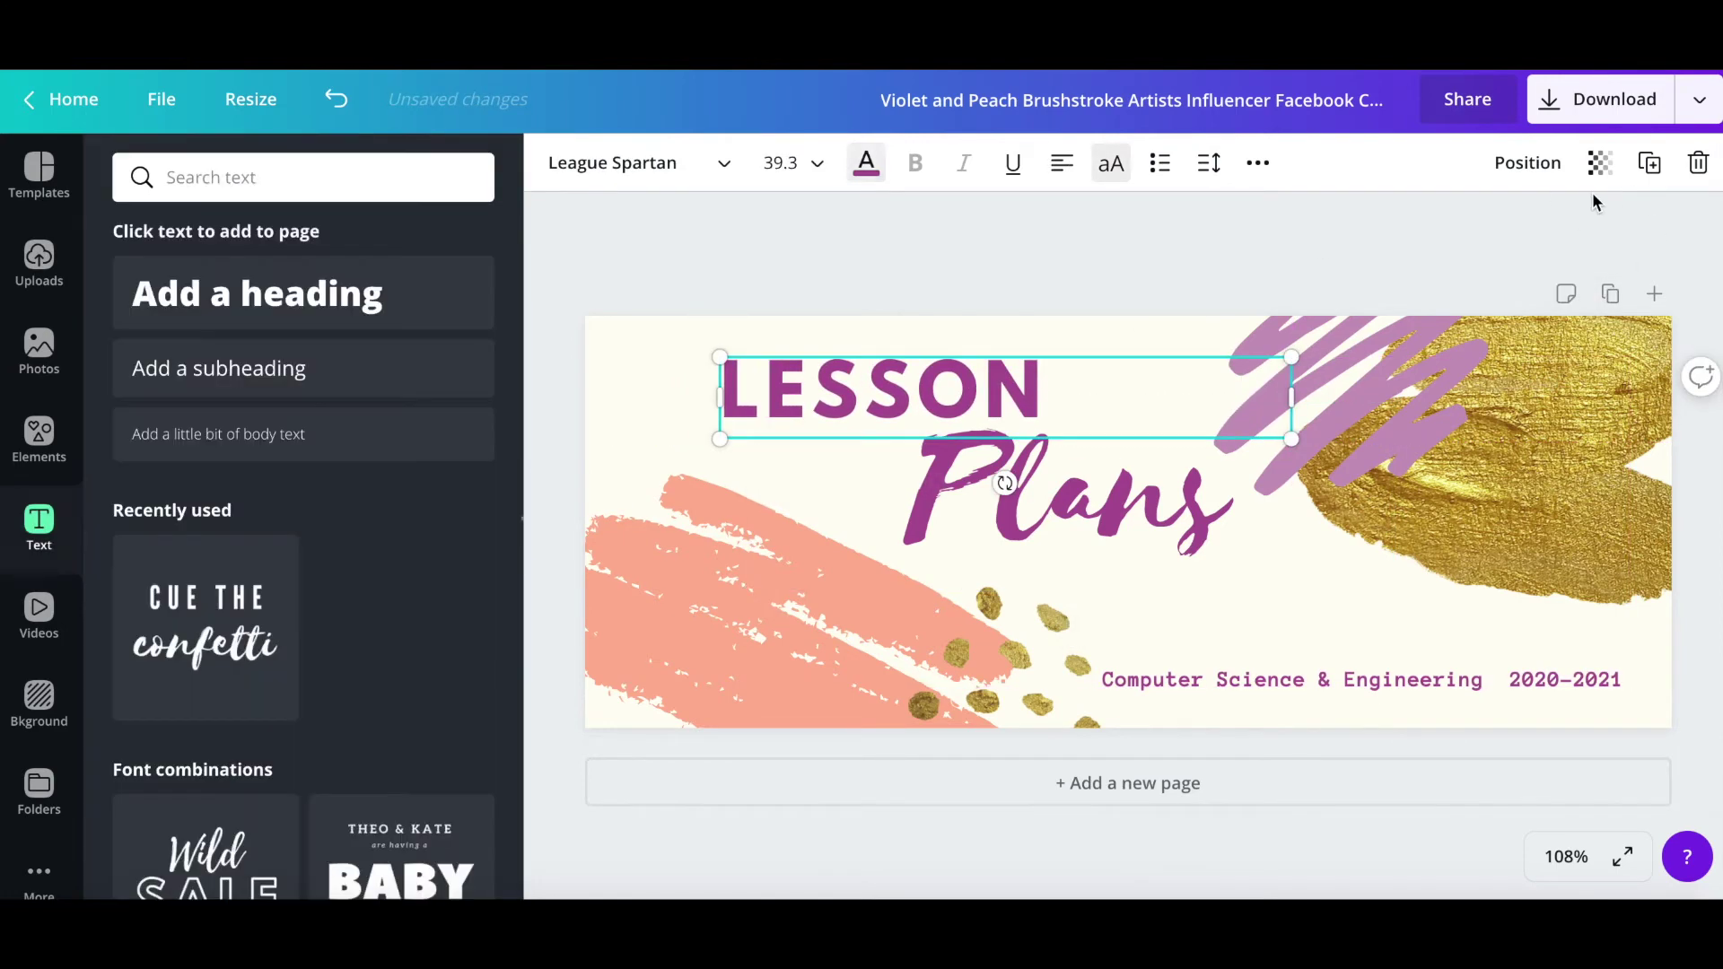
Download the cover as a PNG with the transparent background left off
click(1696, 101)
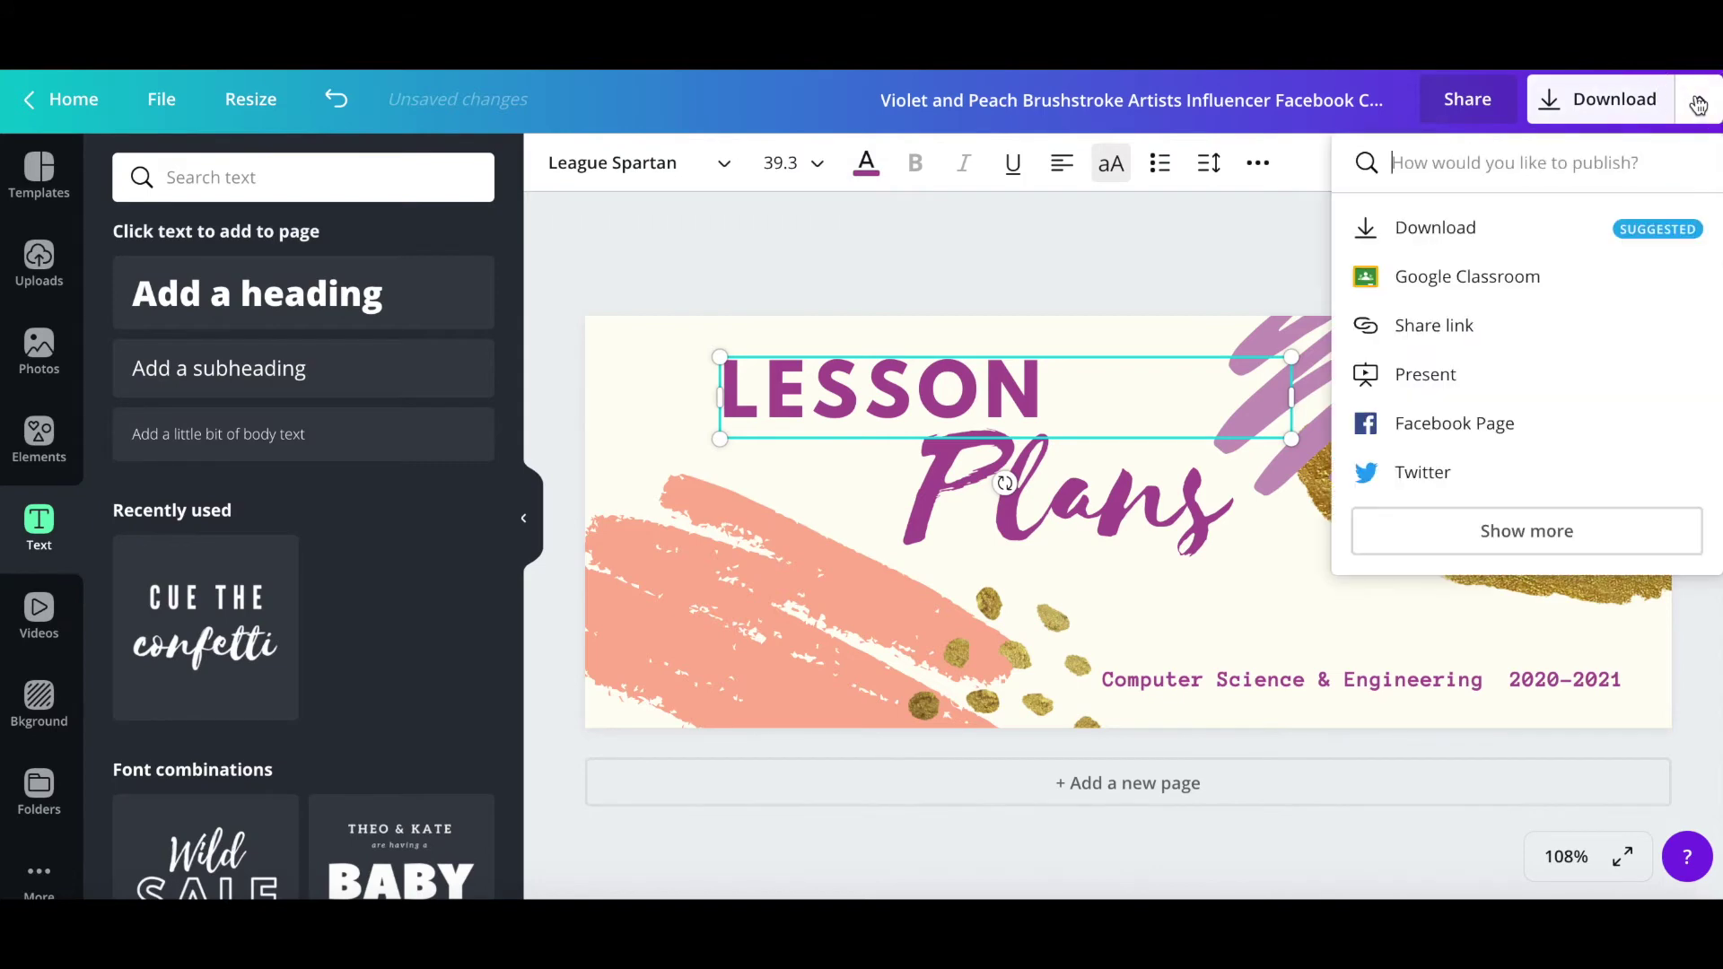
click(1520, 230)
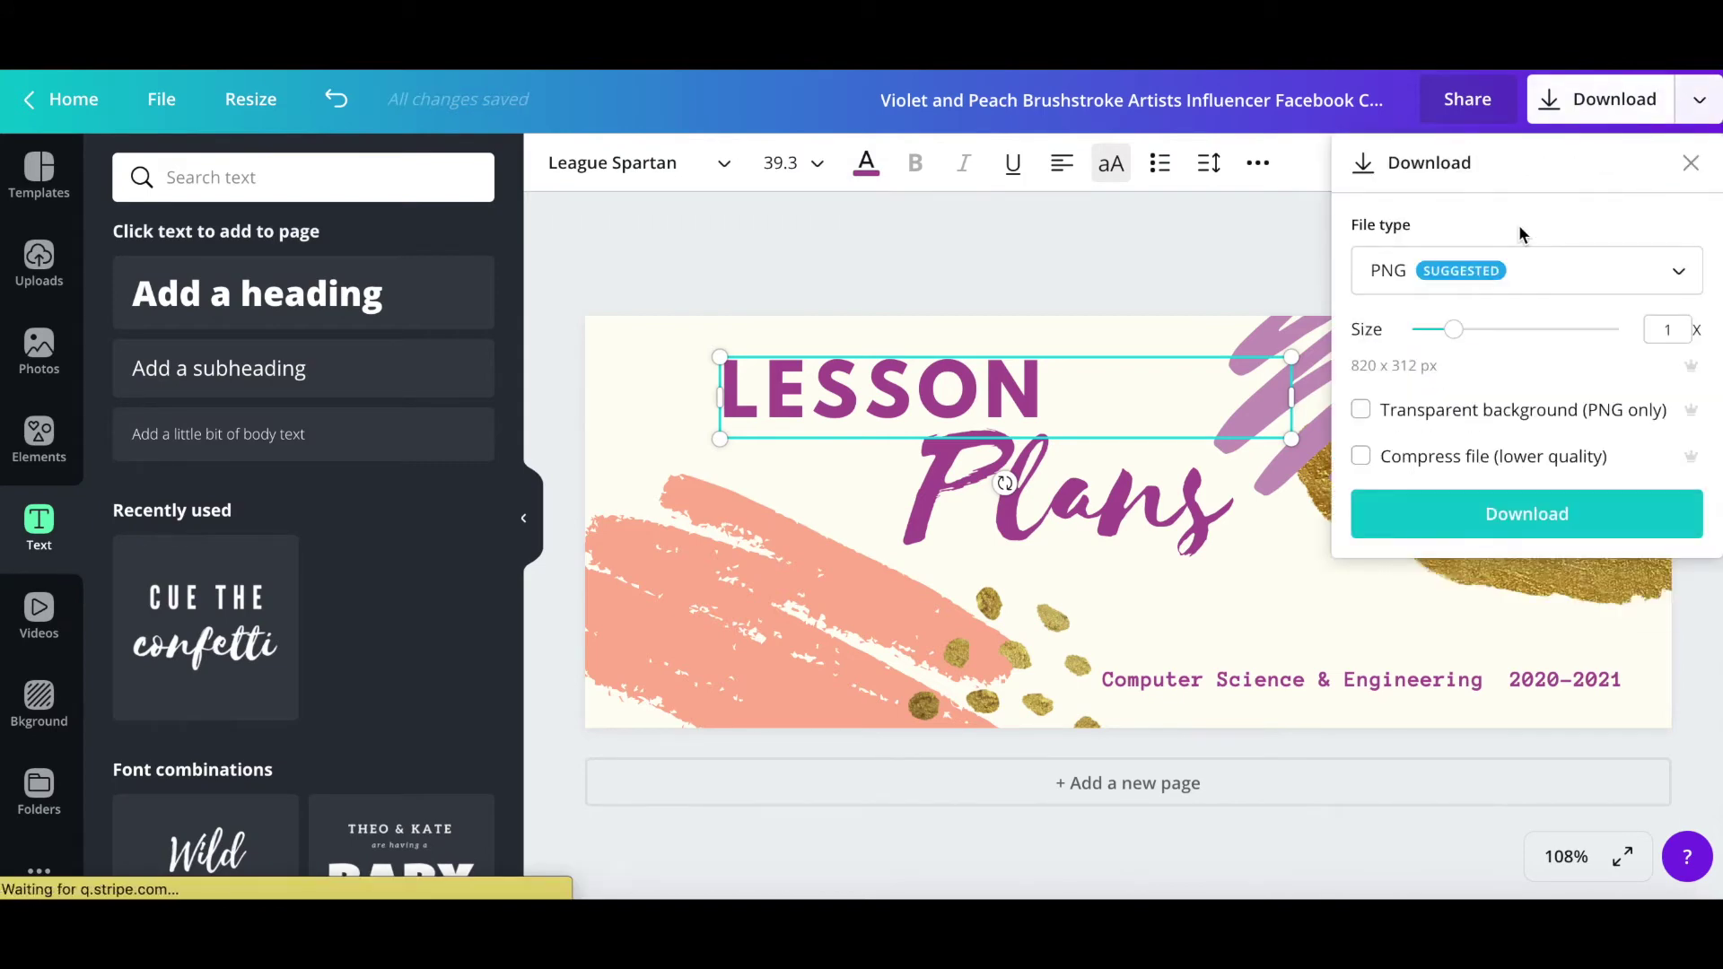
click(1362, 411)
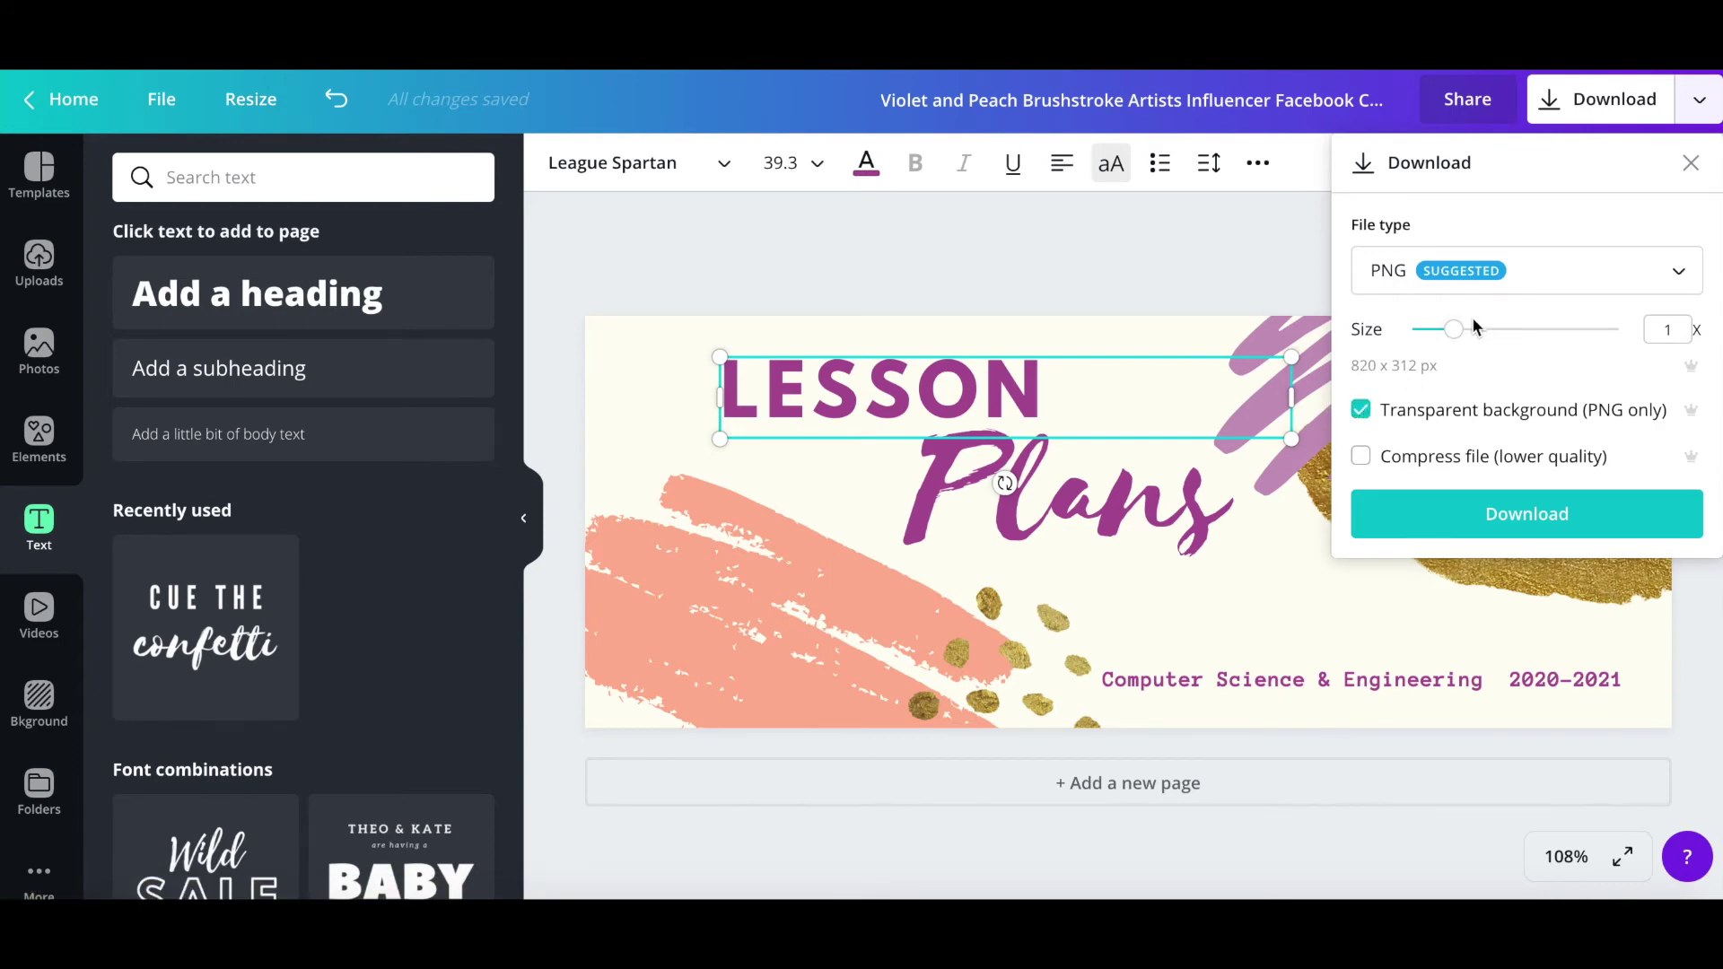
click(1362, 410)
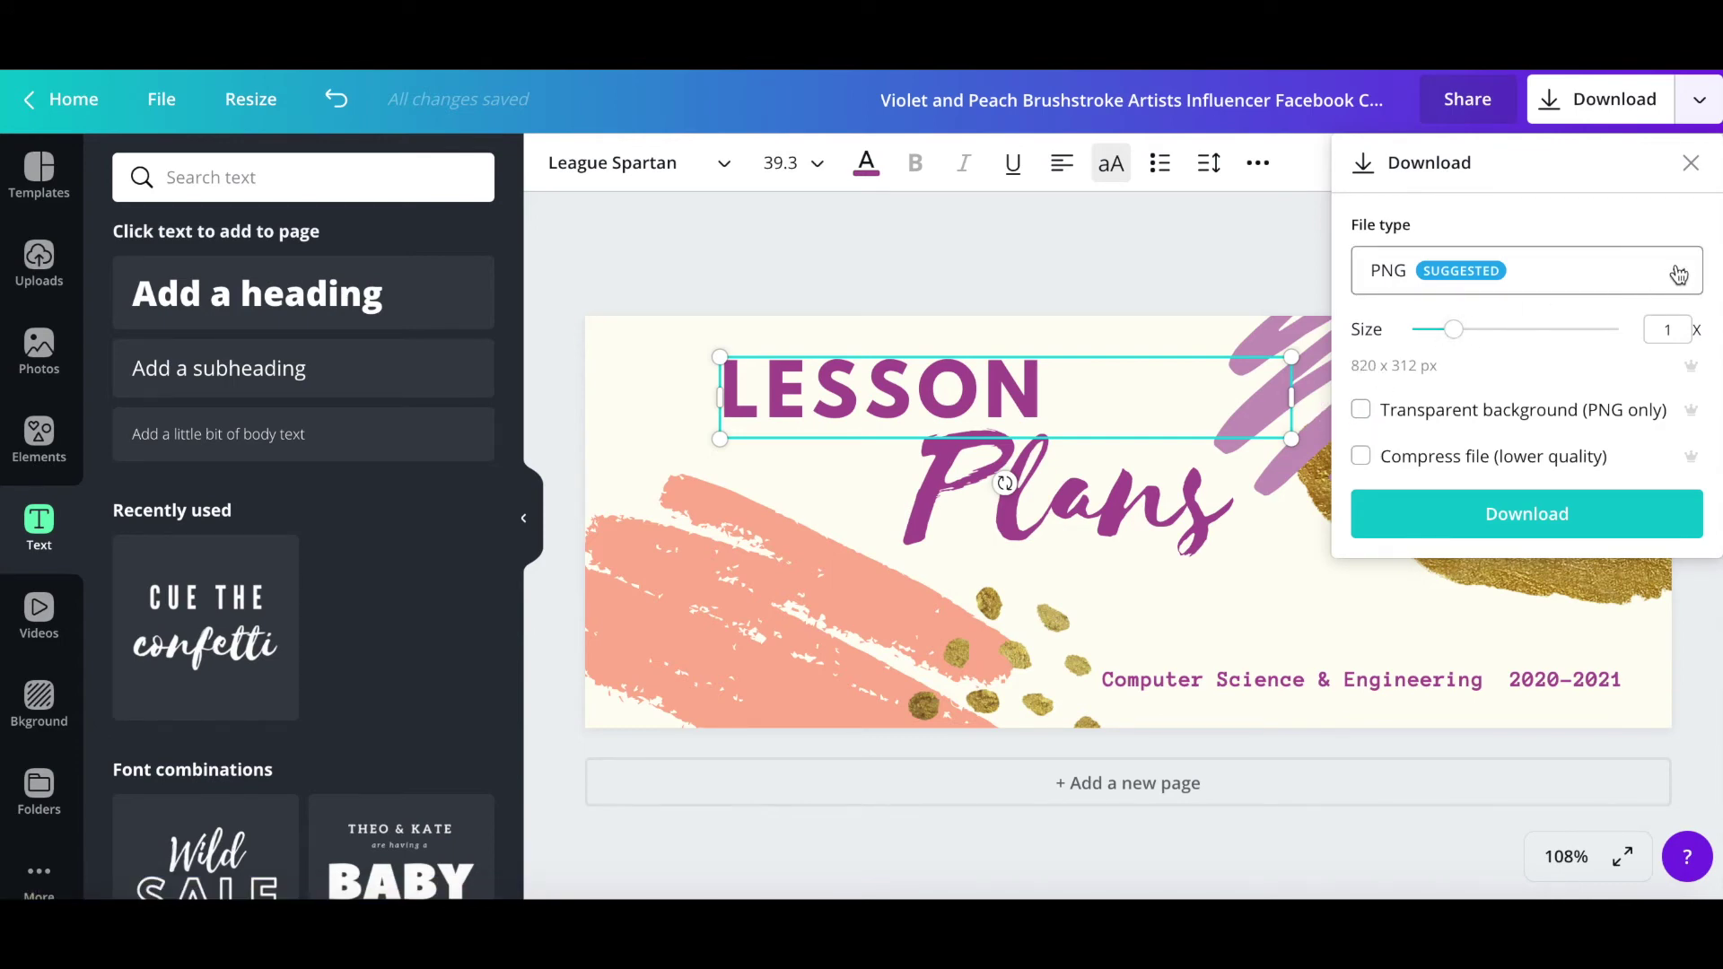
click(1537, 531)
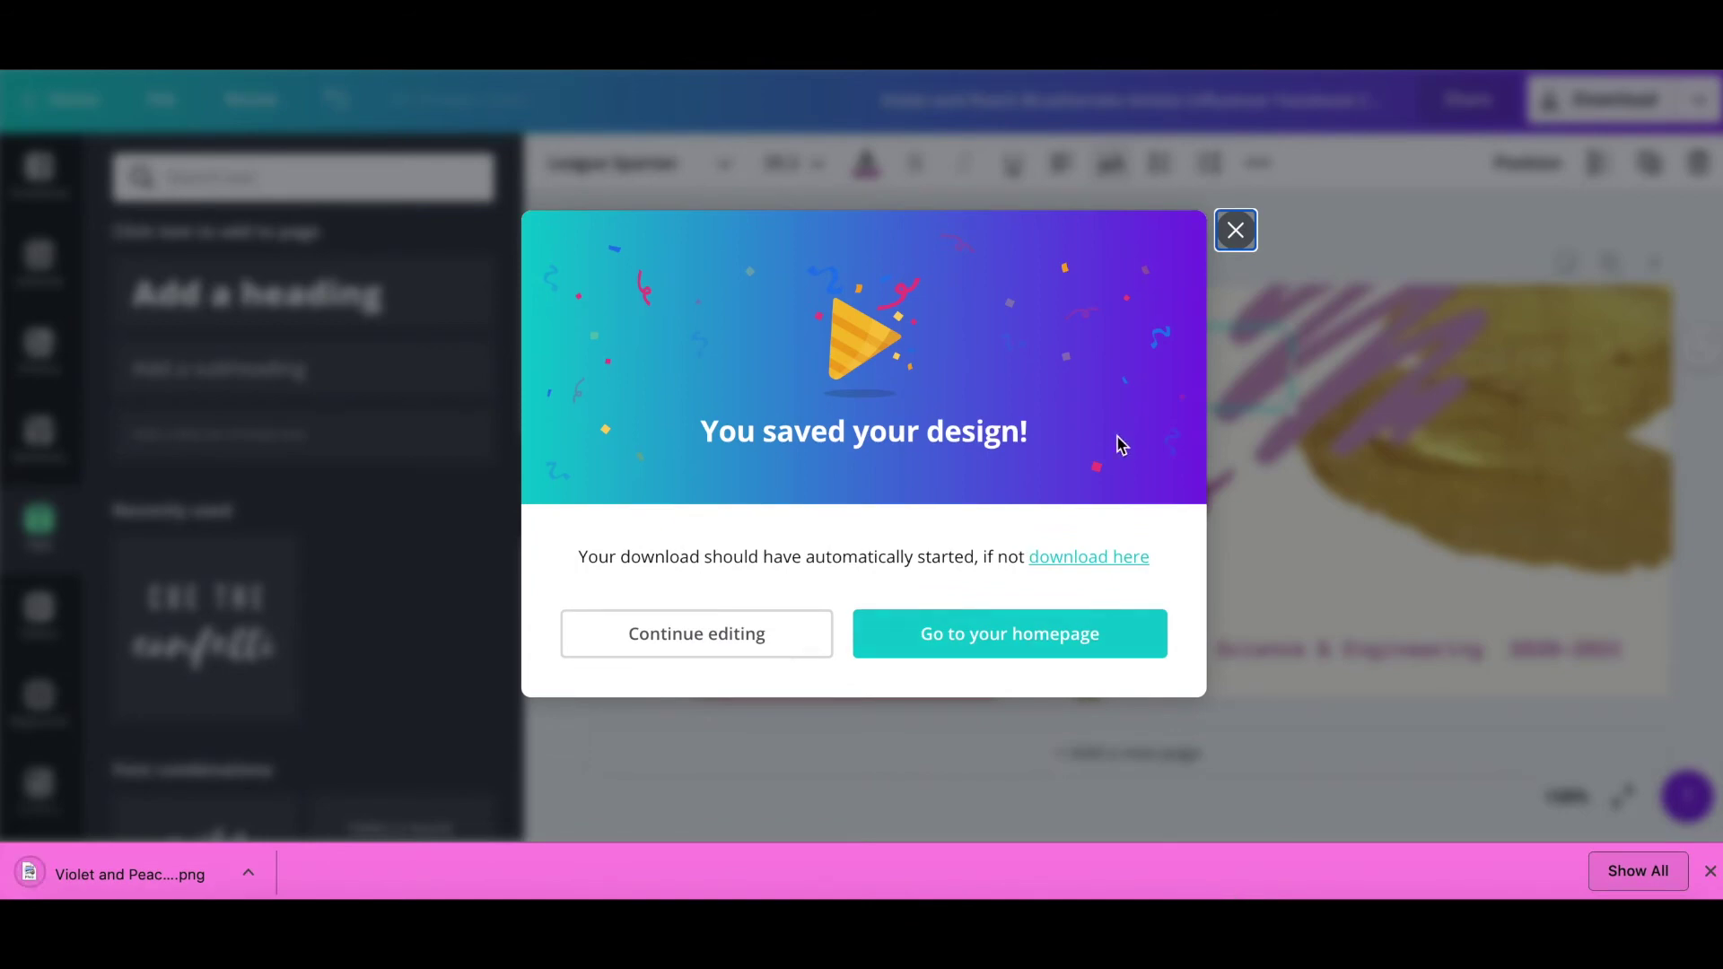
Insert the banner PNG into the C1:L1 header cell as an in-cell image and make row 1 taller
key(ctrl+Tab)
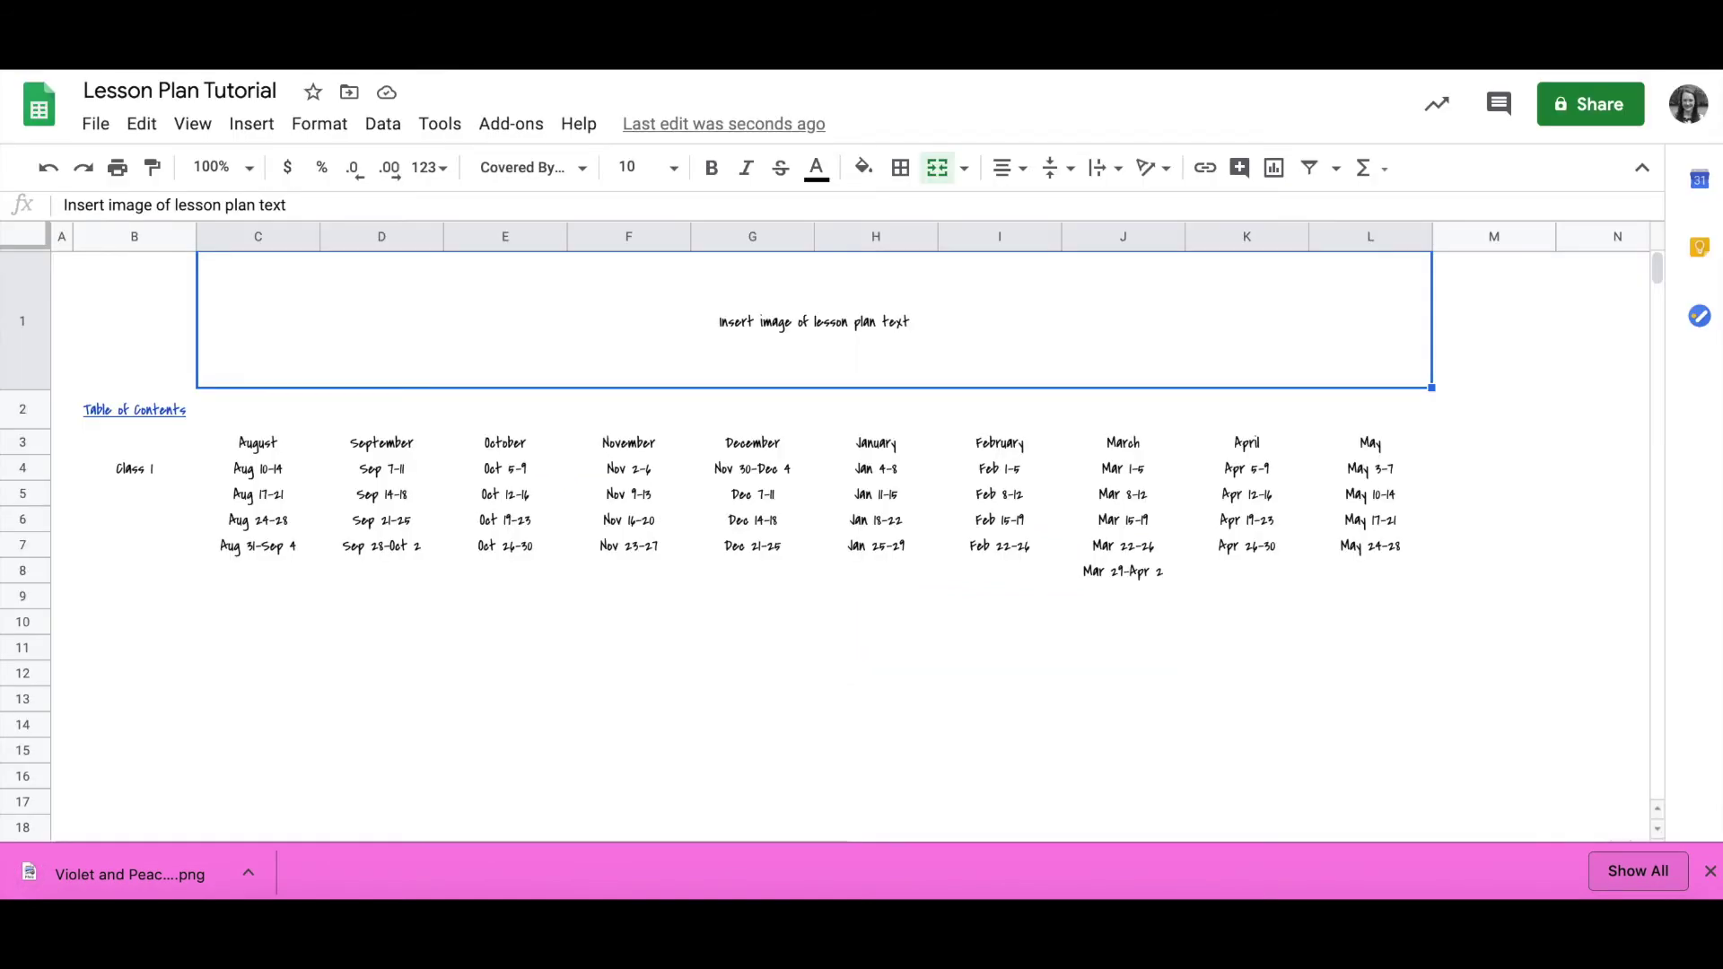
click(252, 124)
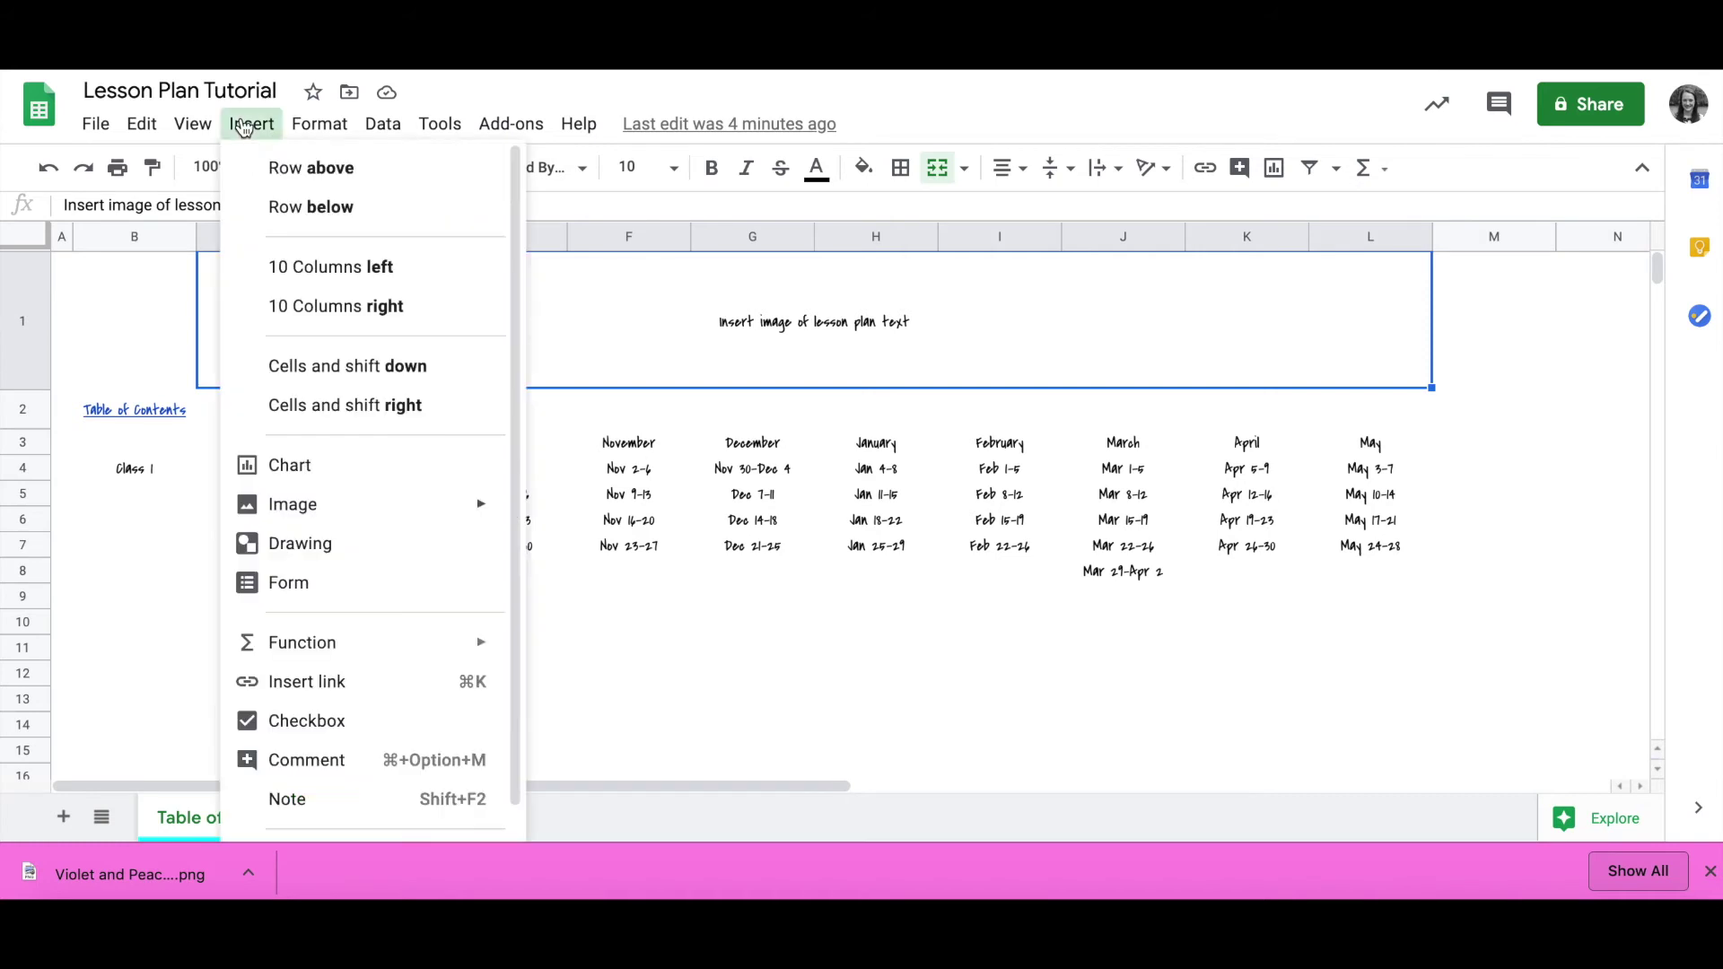
mouse_move(334, 507)
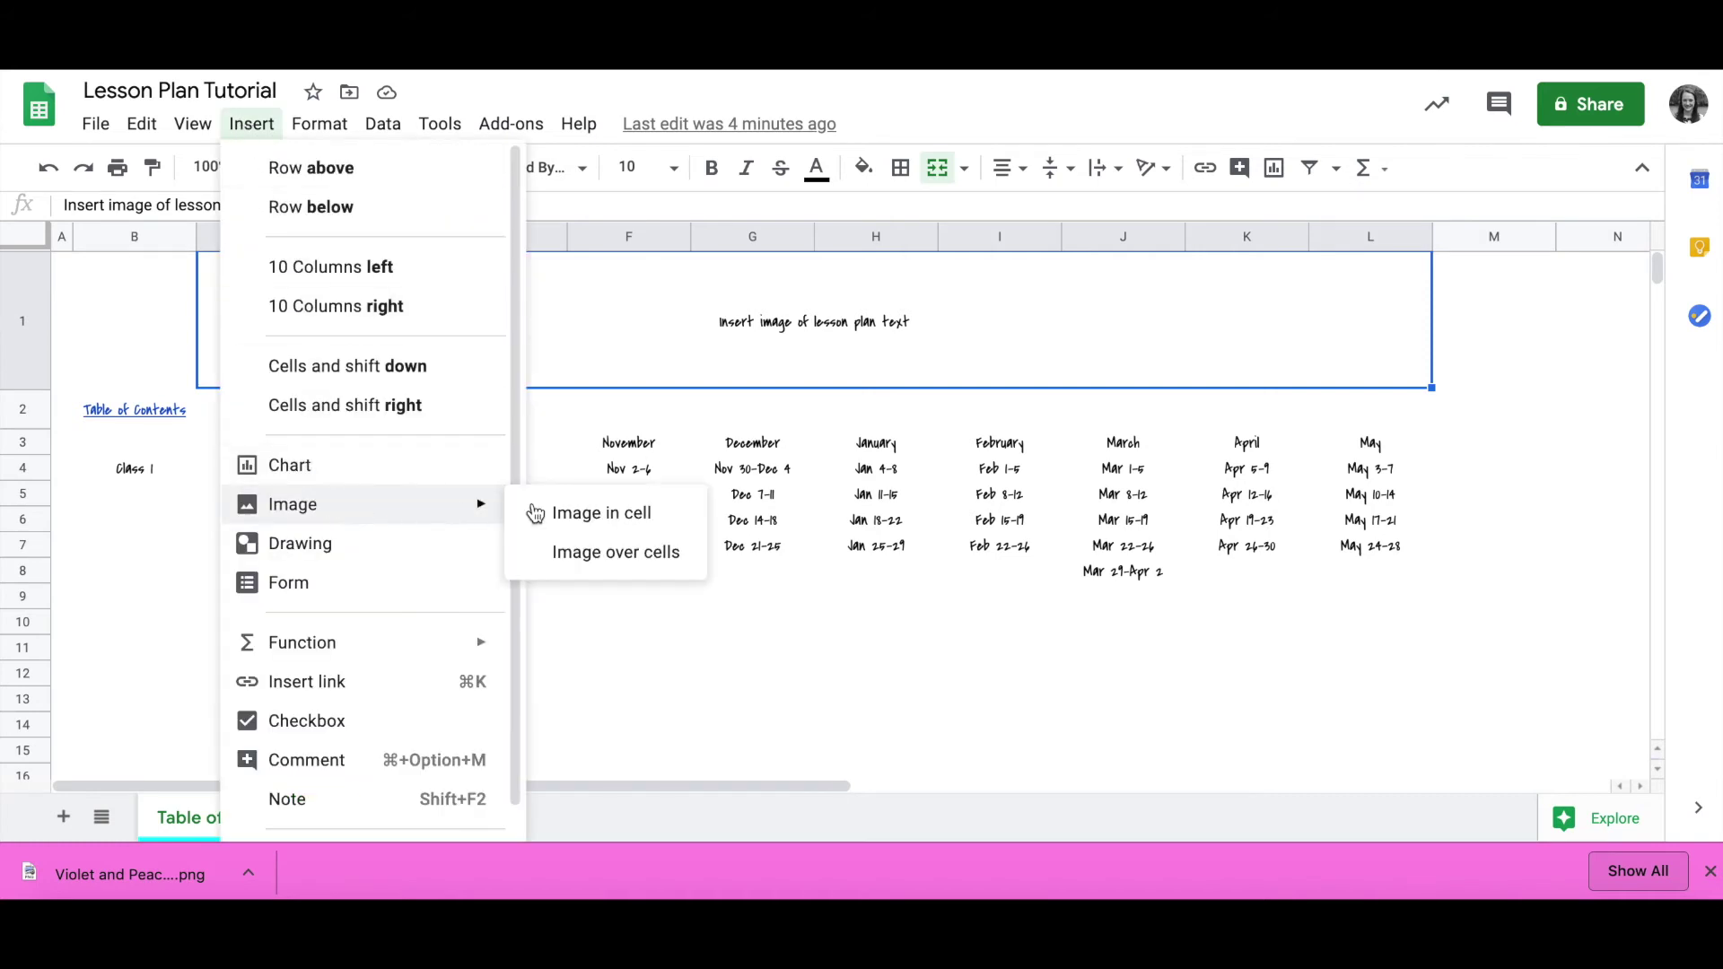
click(588, 513)
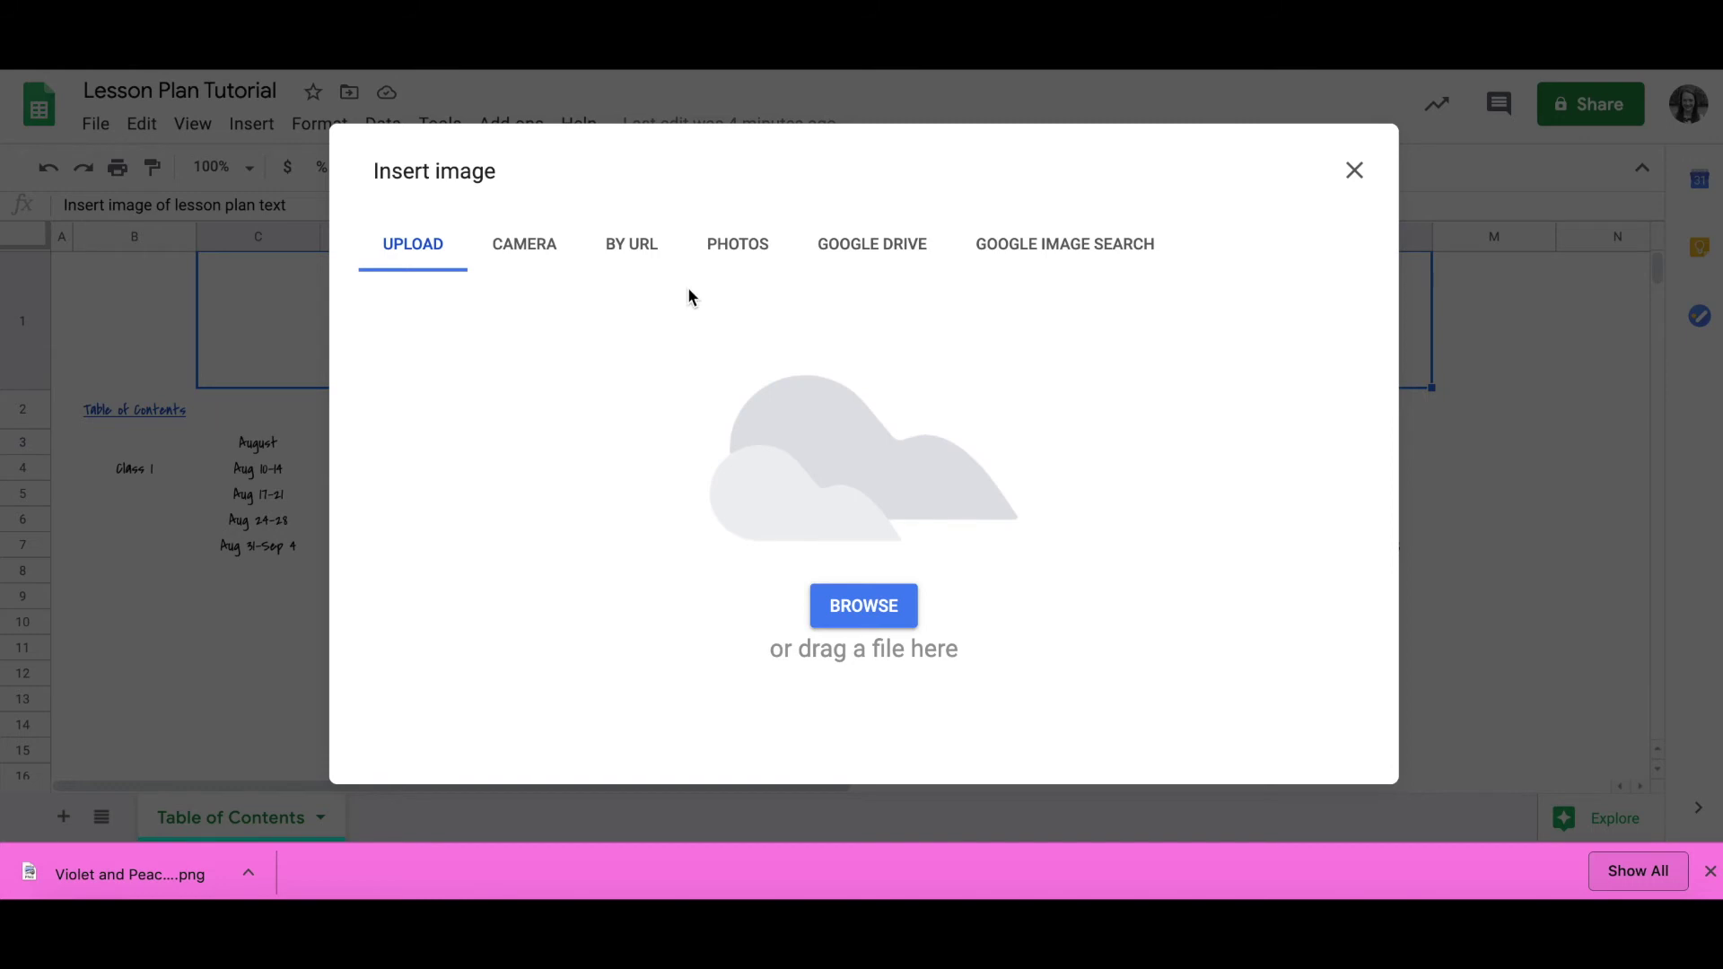
drag(123, 888, 888, 547)
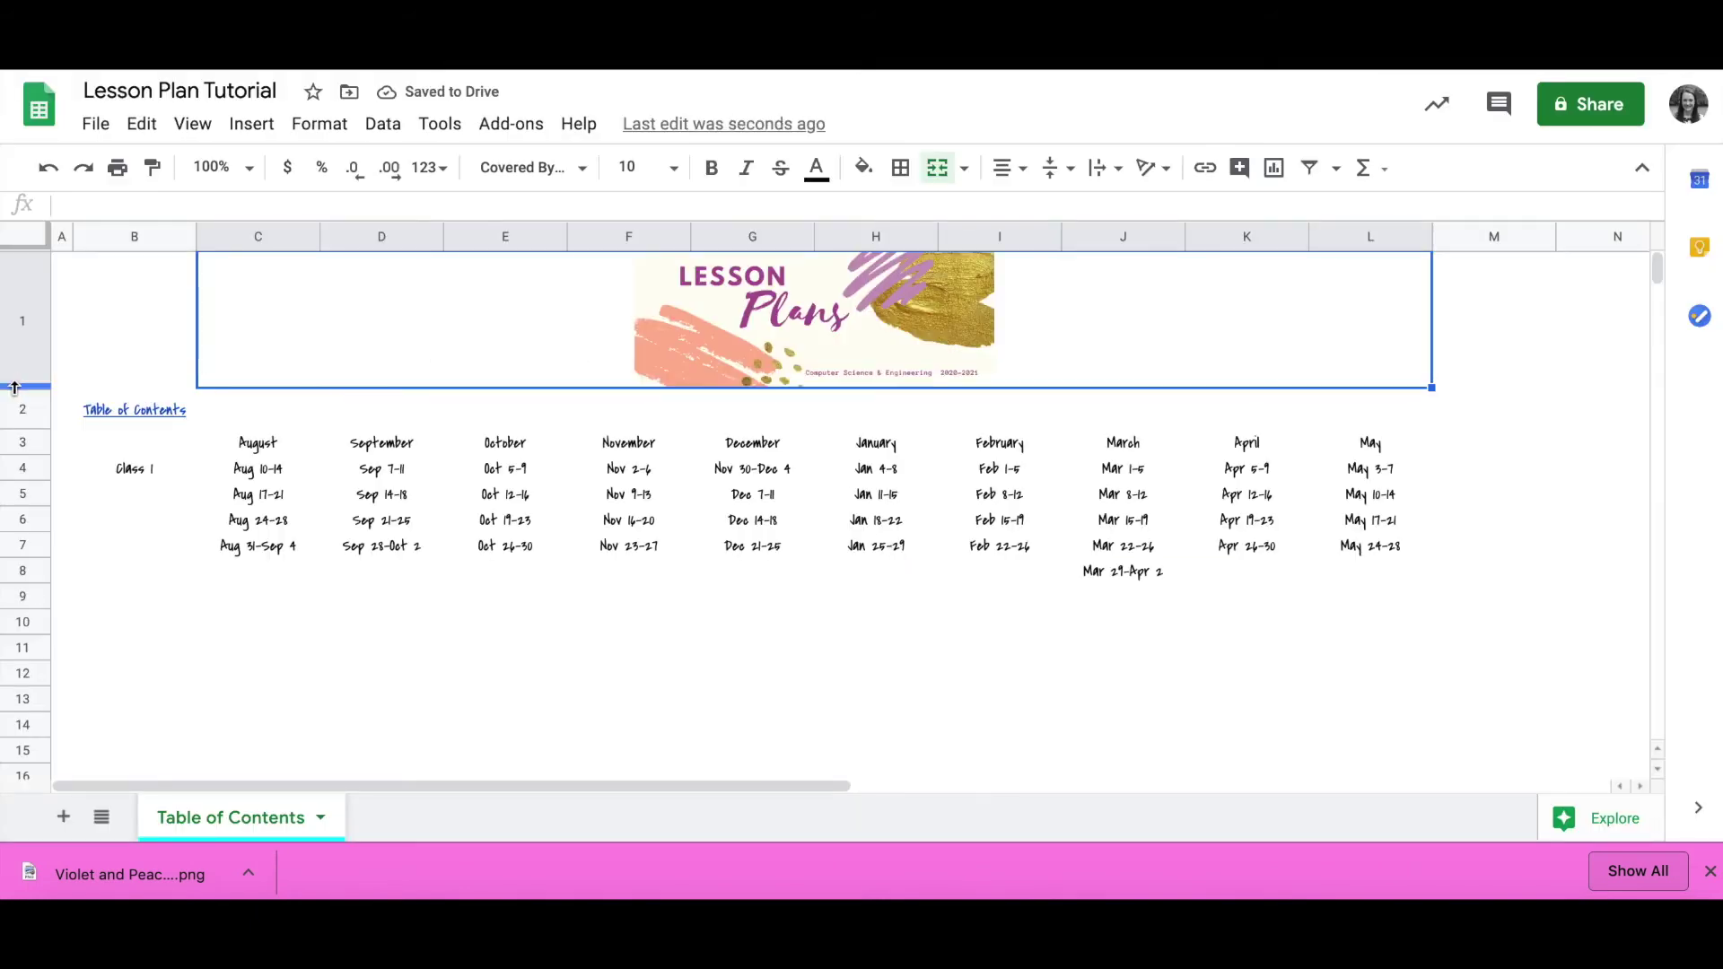
drag(14, 387, 11, 605)
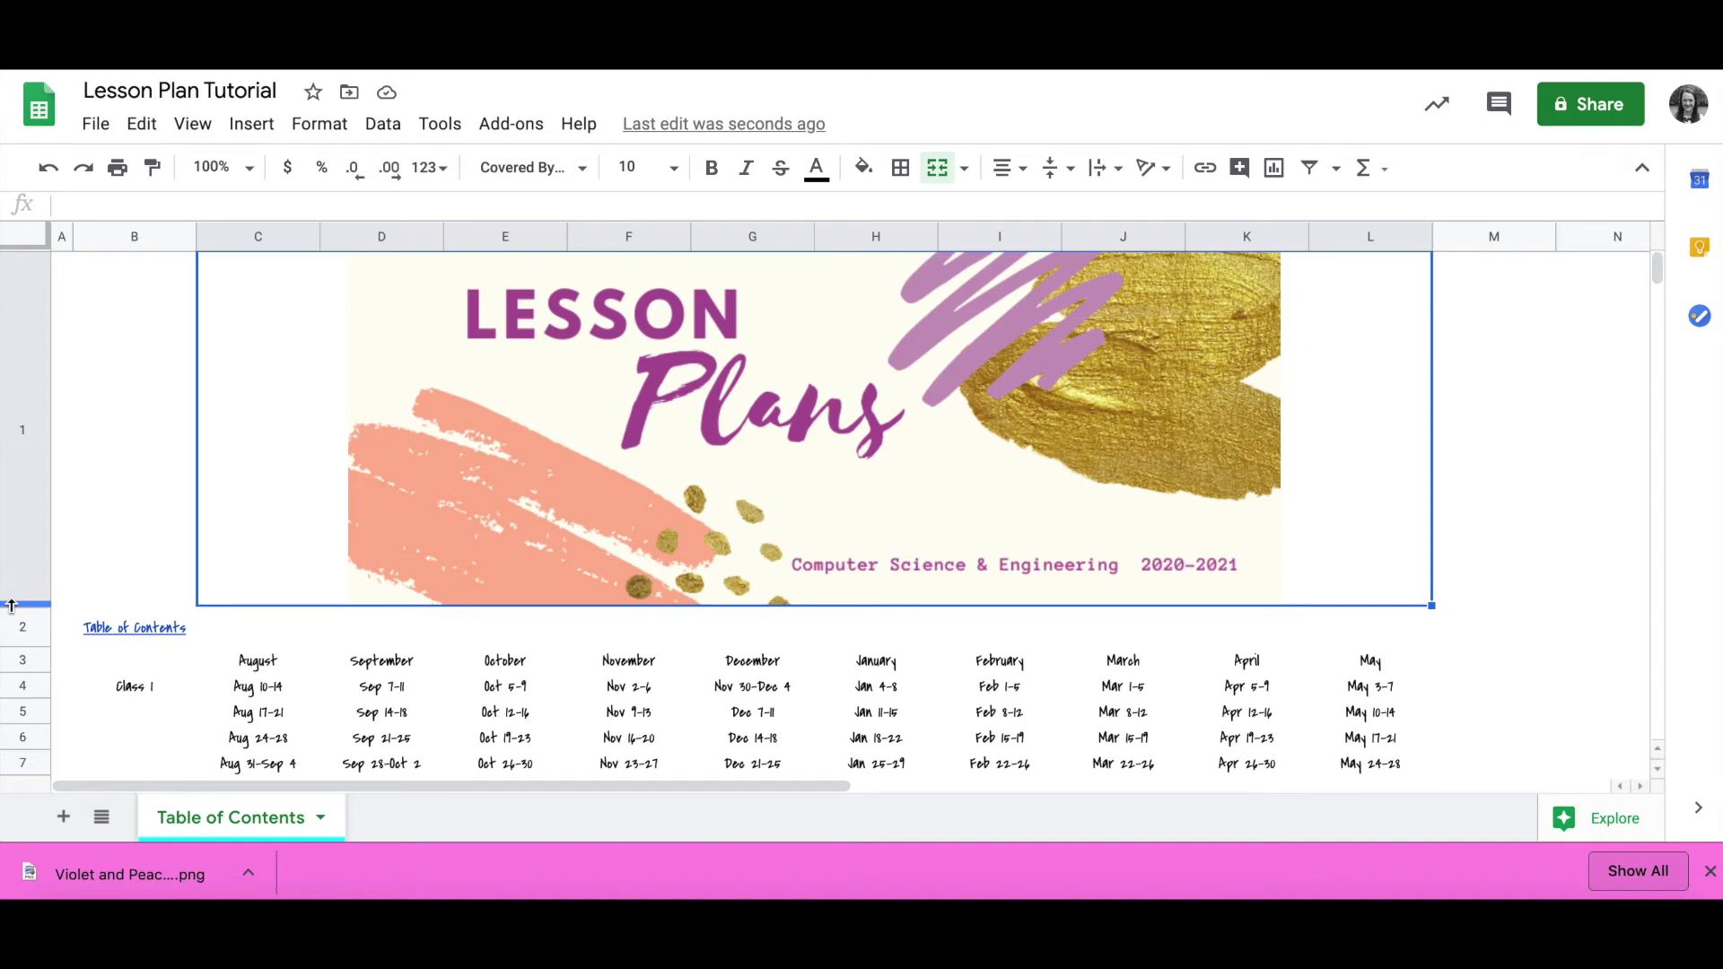
click(796, 468)
Change the banner's cream page background to white
right_click(1183, 516)
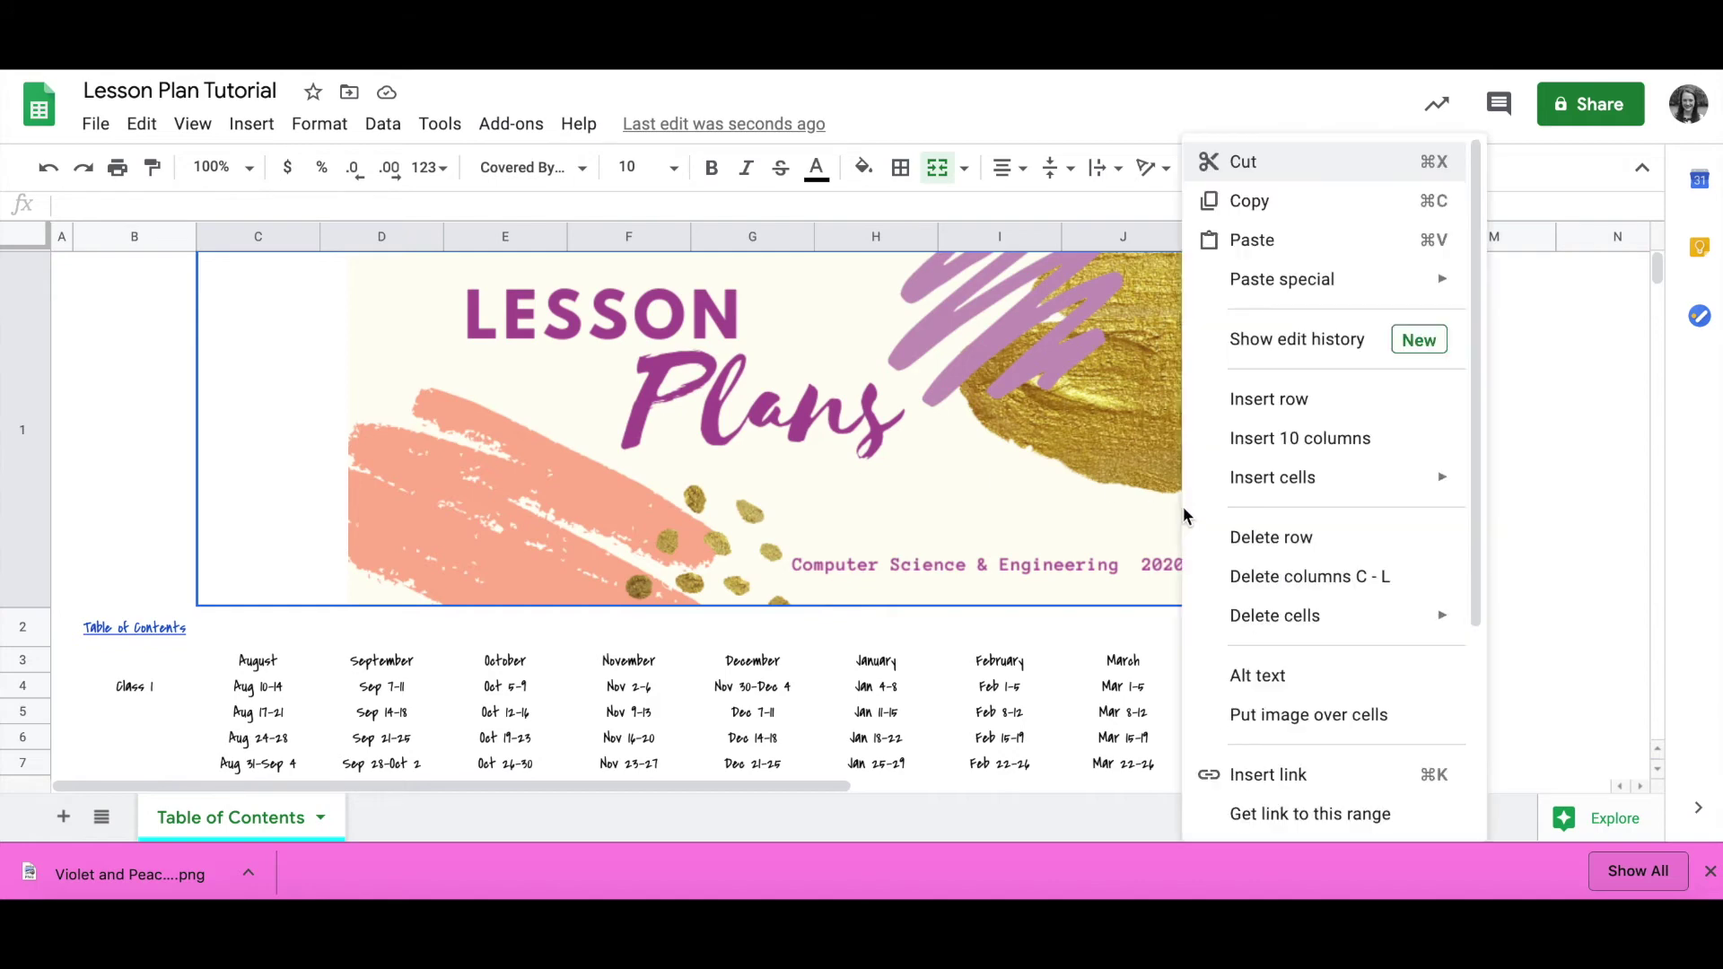
click(1123, 512)
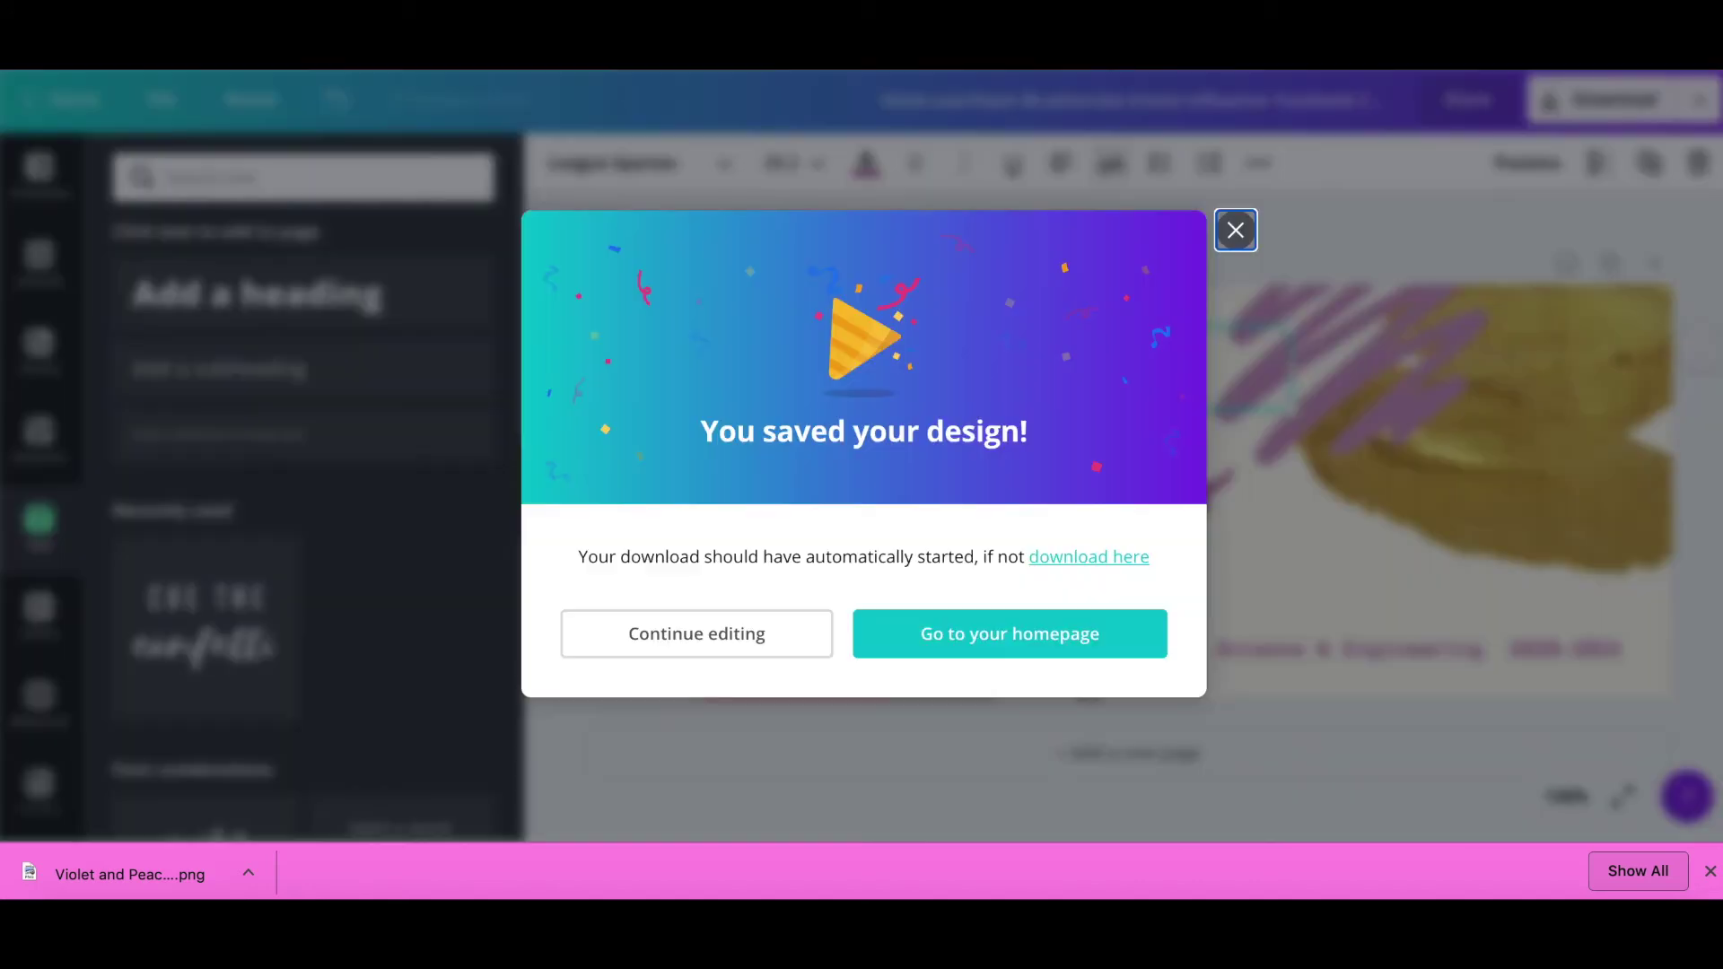
click(1236, 230)
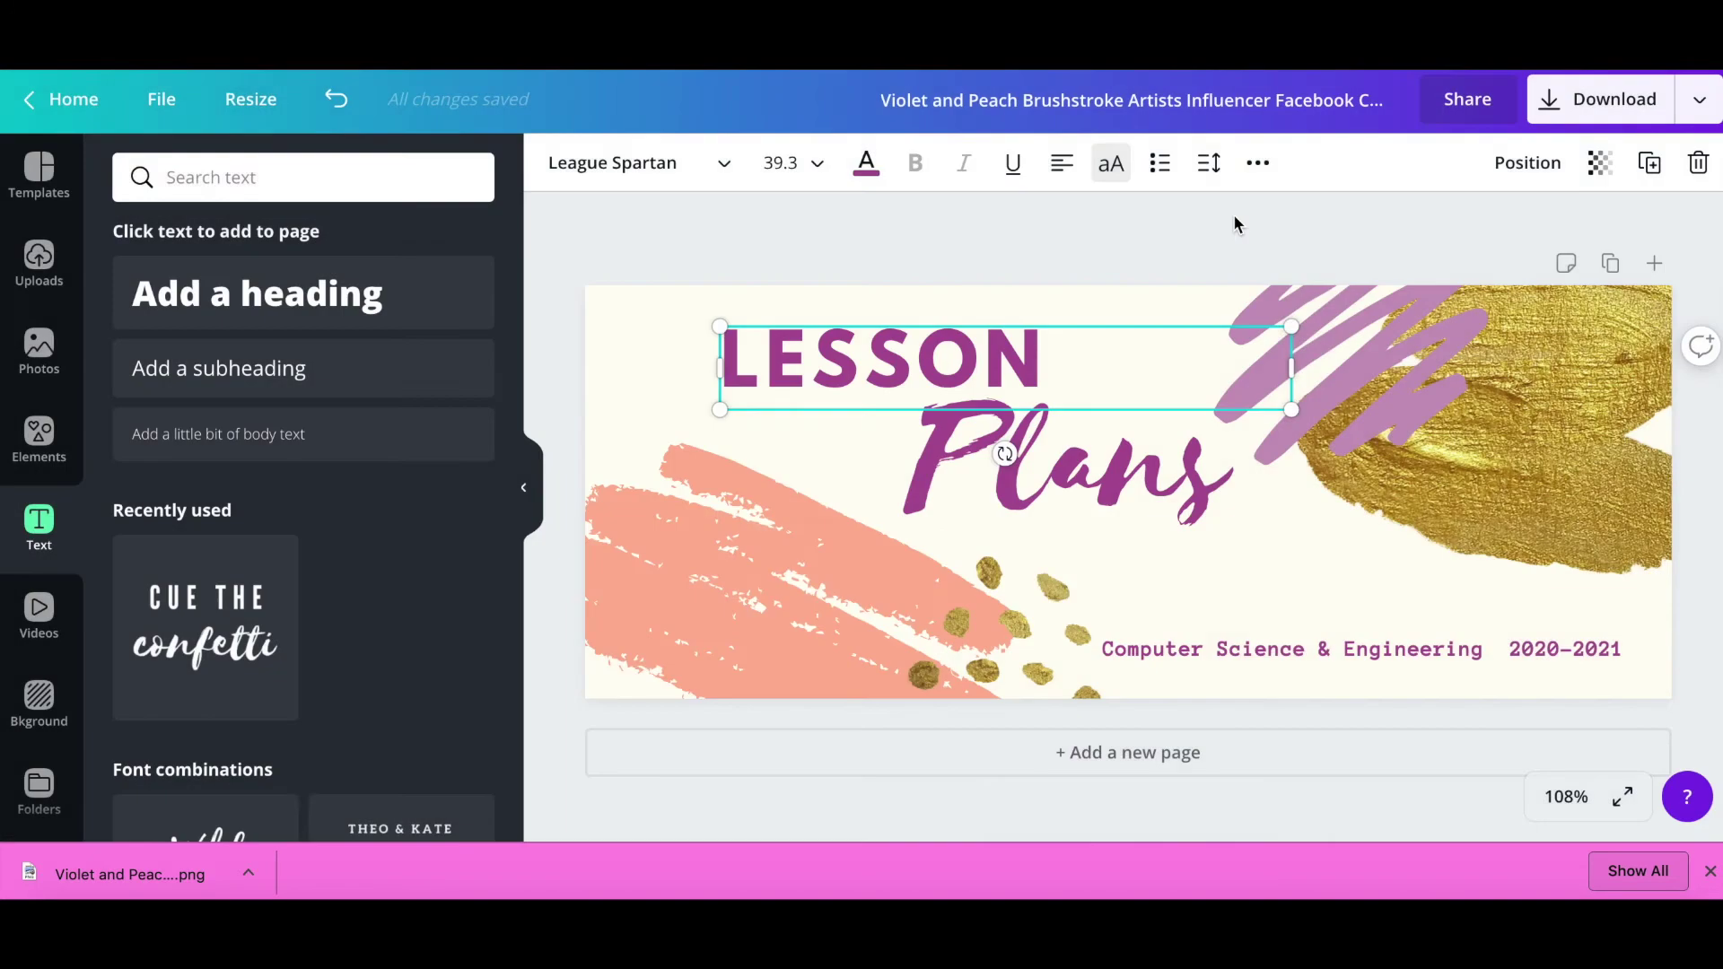
click(1346, 613)
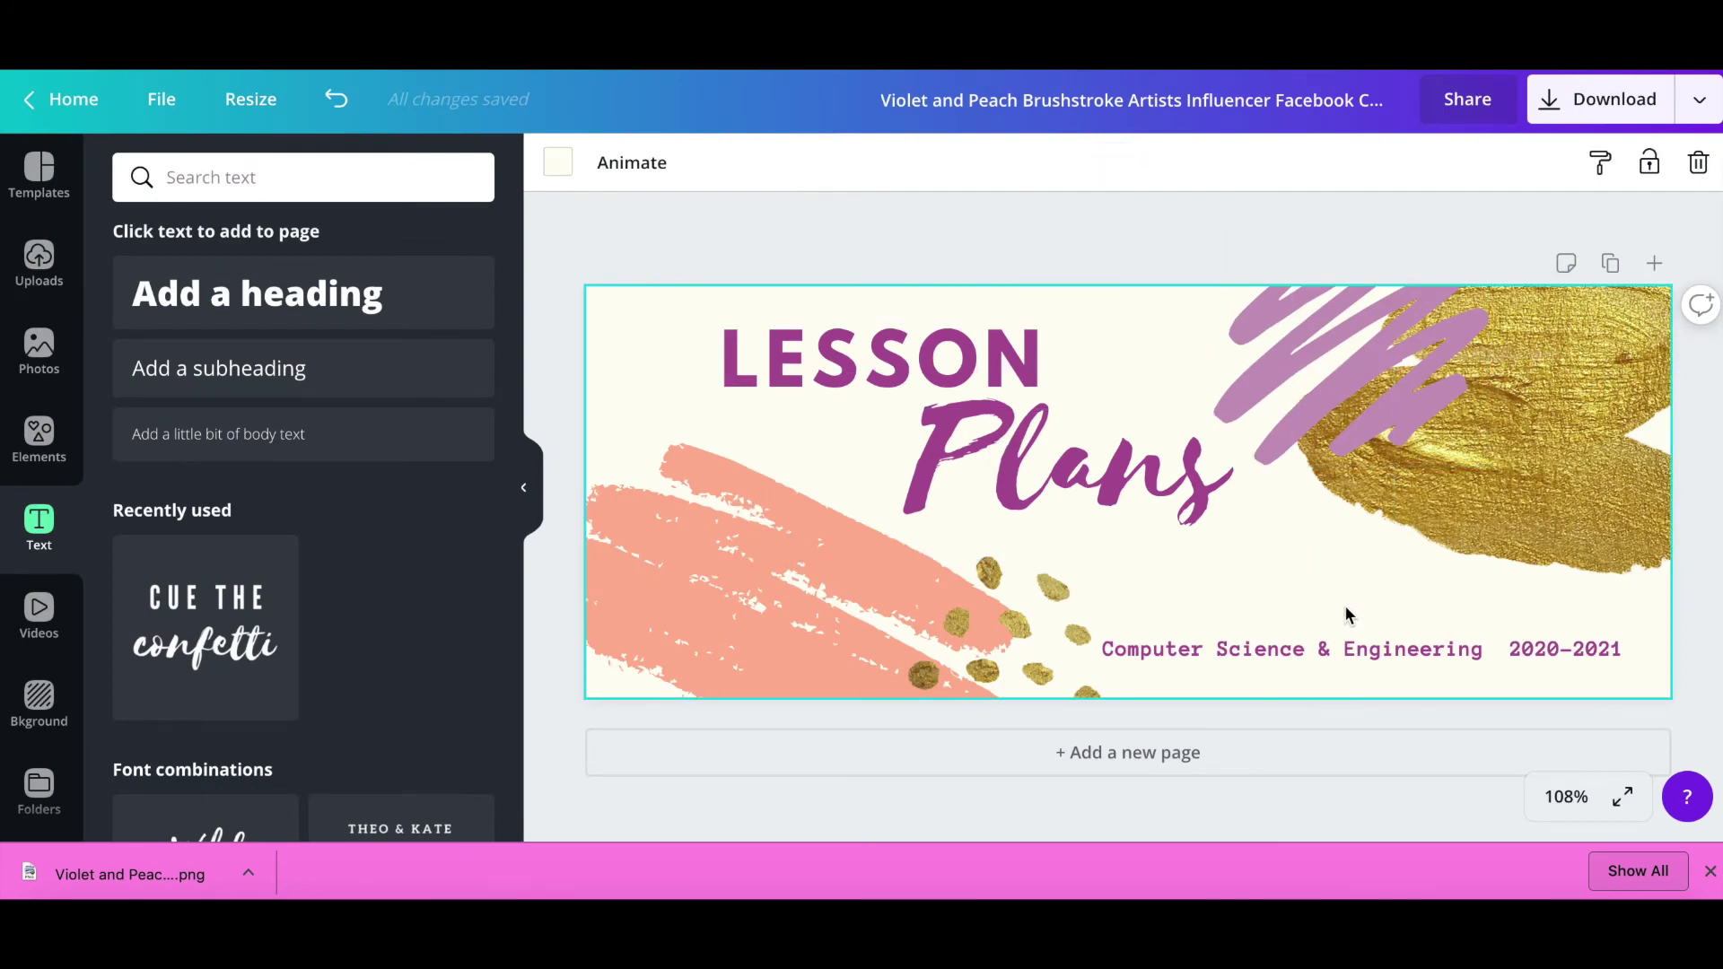
click(559, 162)
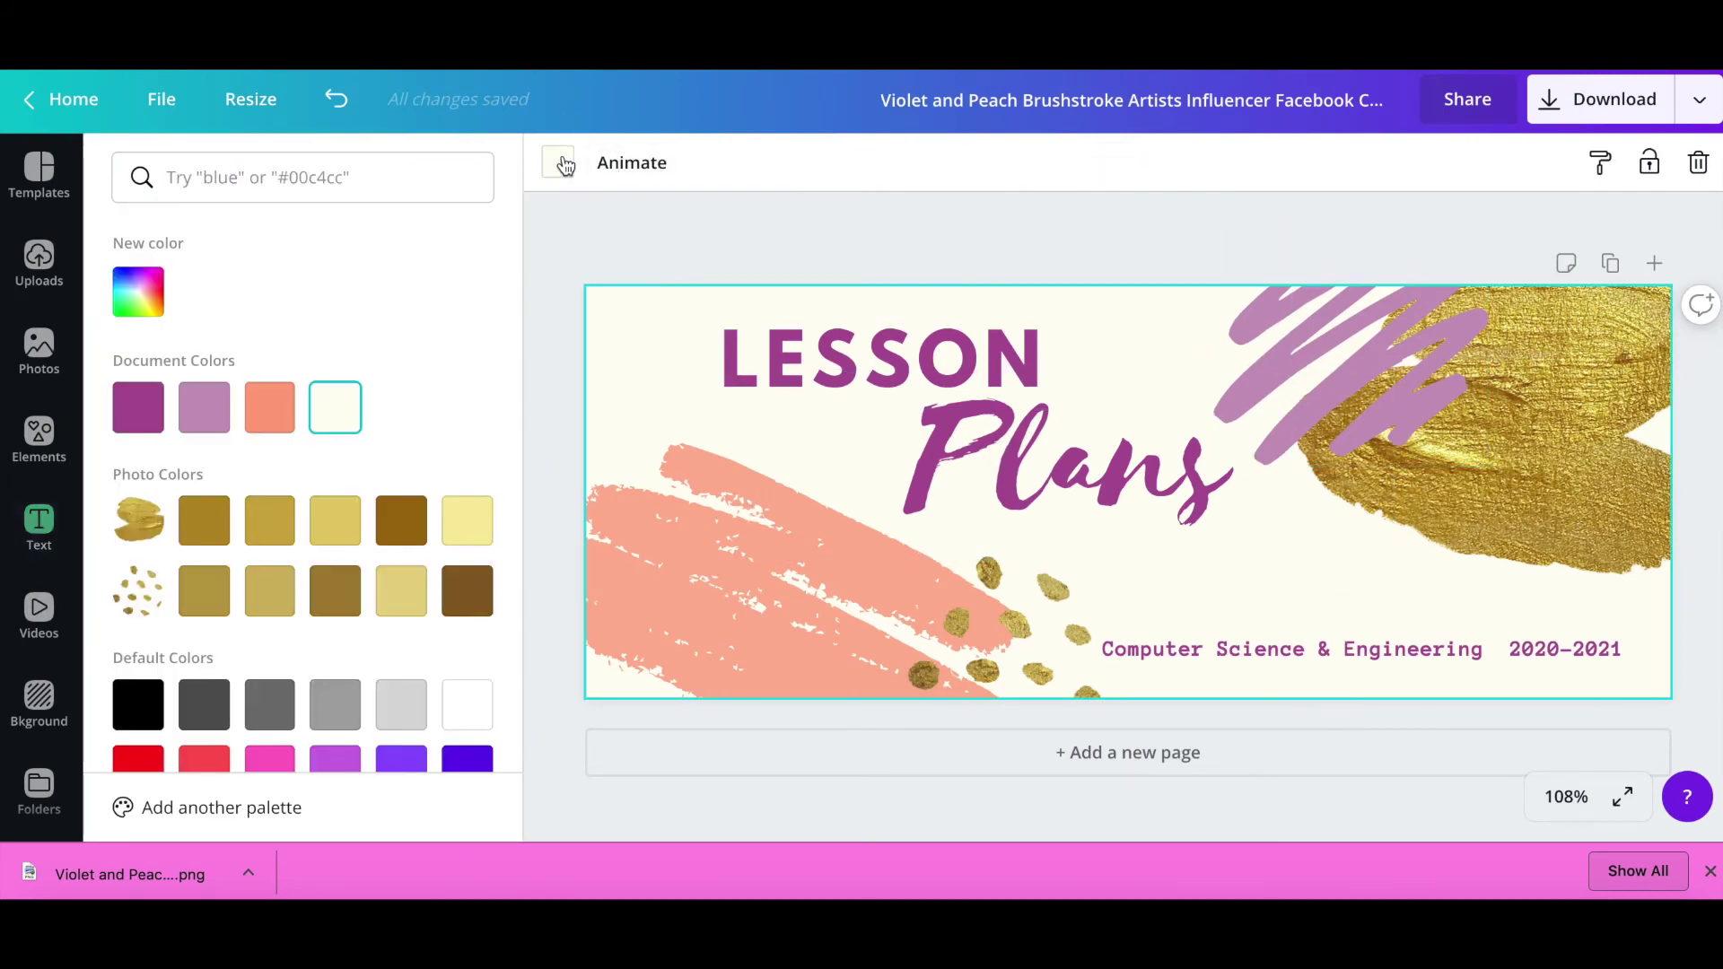
click(470, 707)
Download the white-background design as a PNG
click(1373, 219)
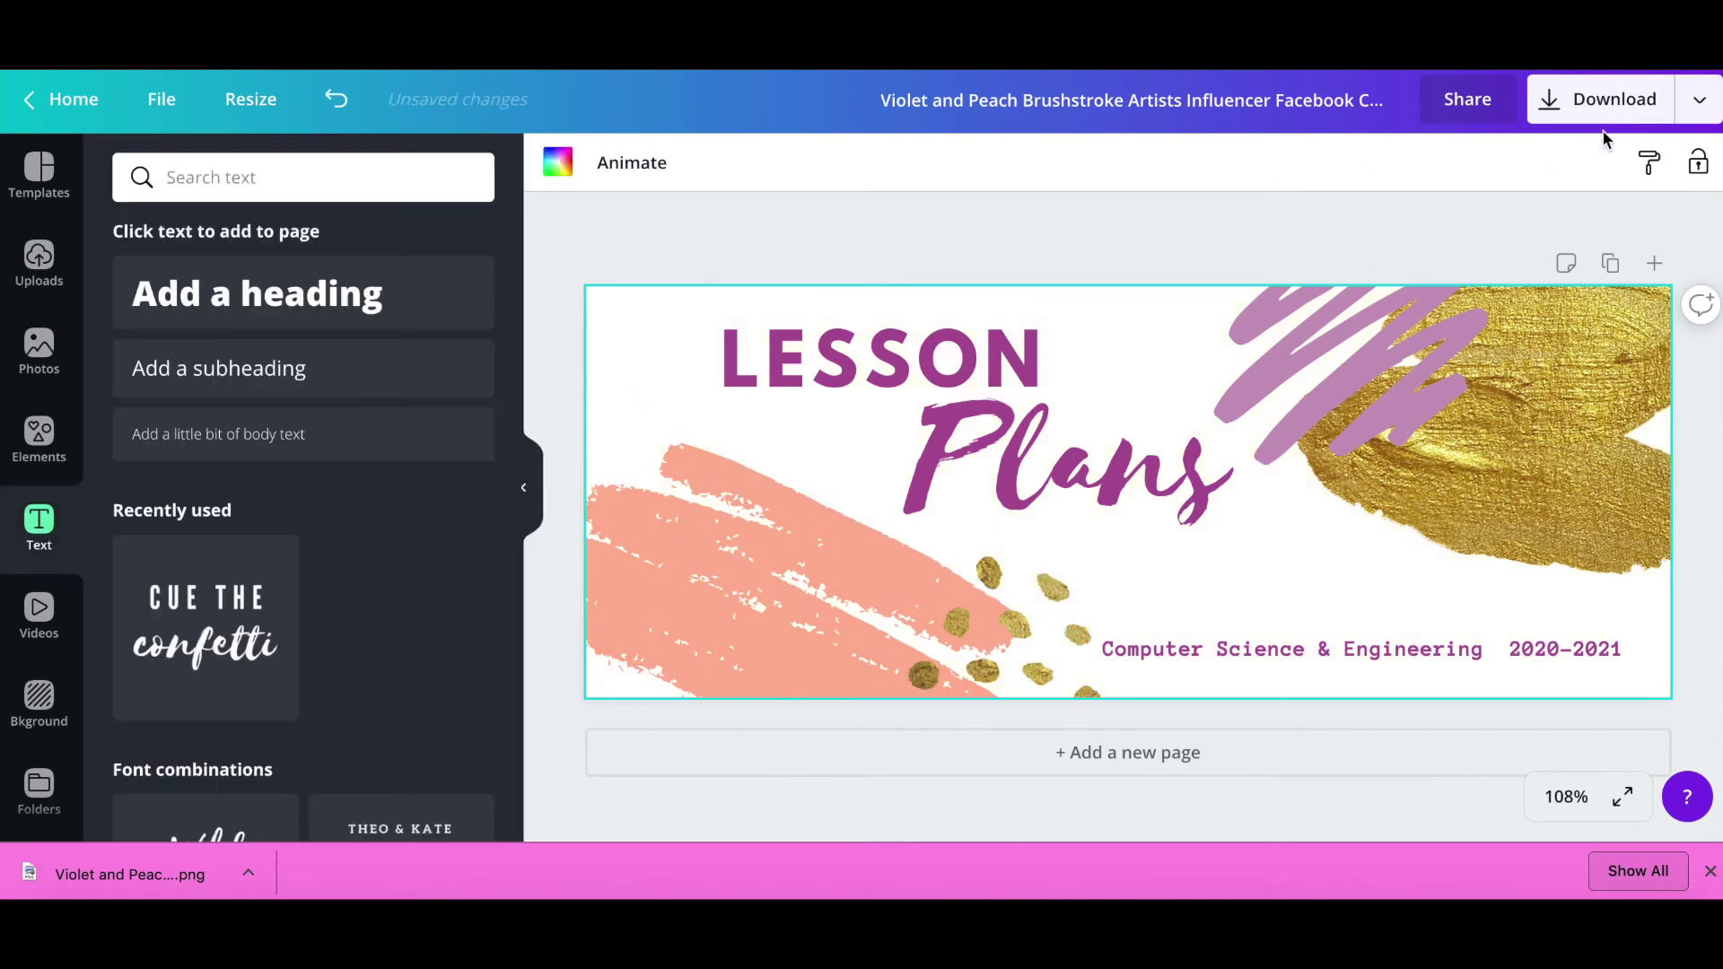
click(1694, 108)
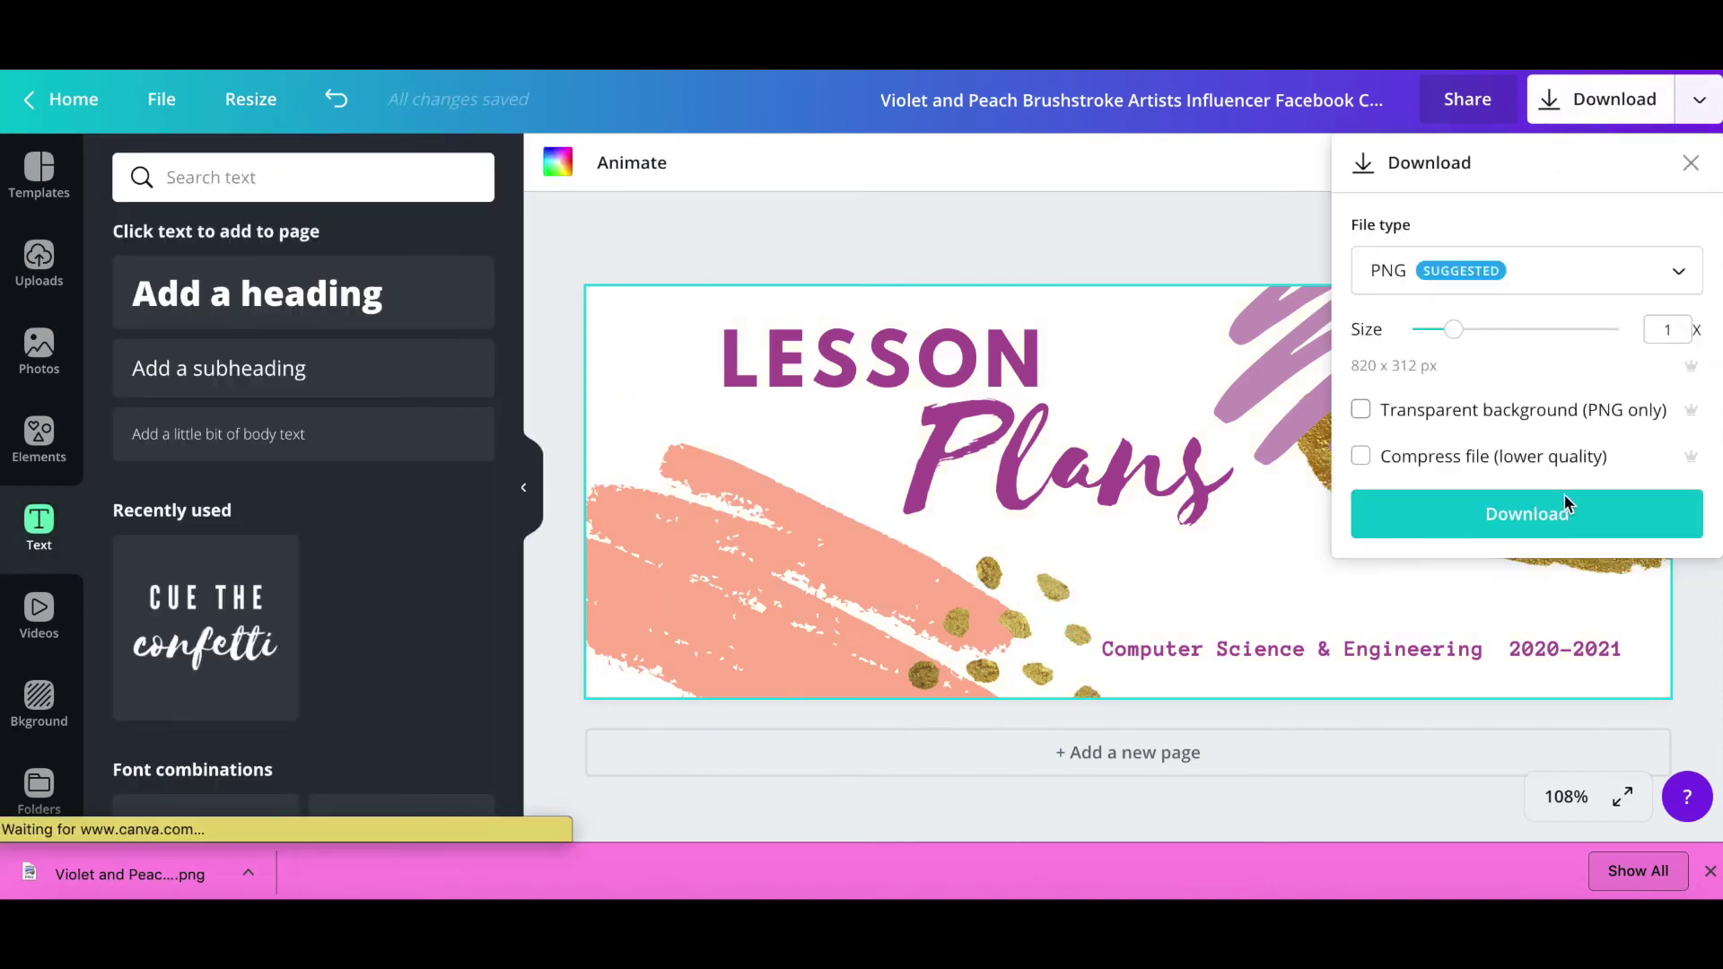
click(1566, 517)
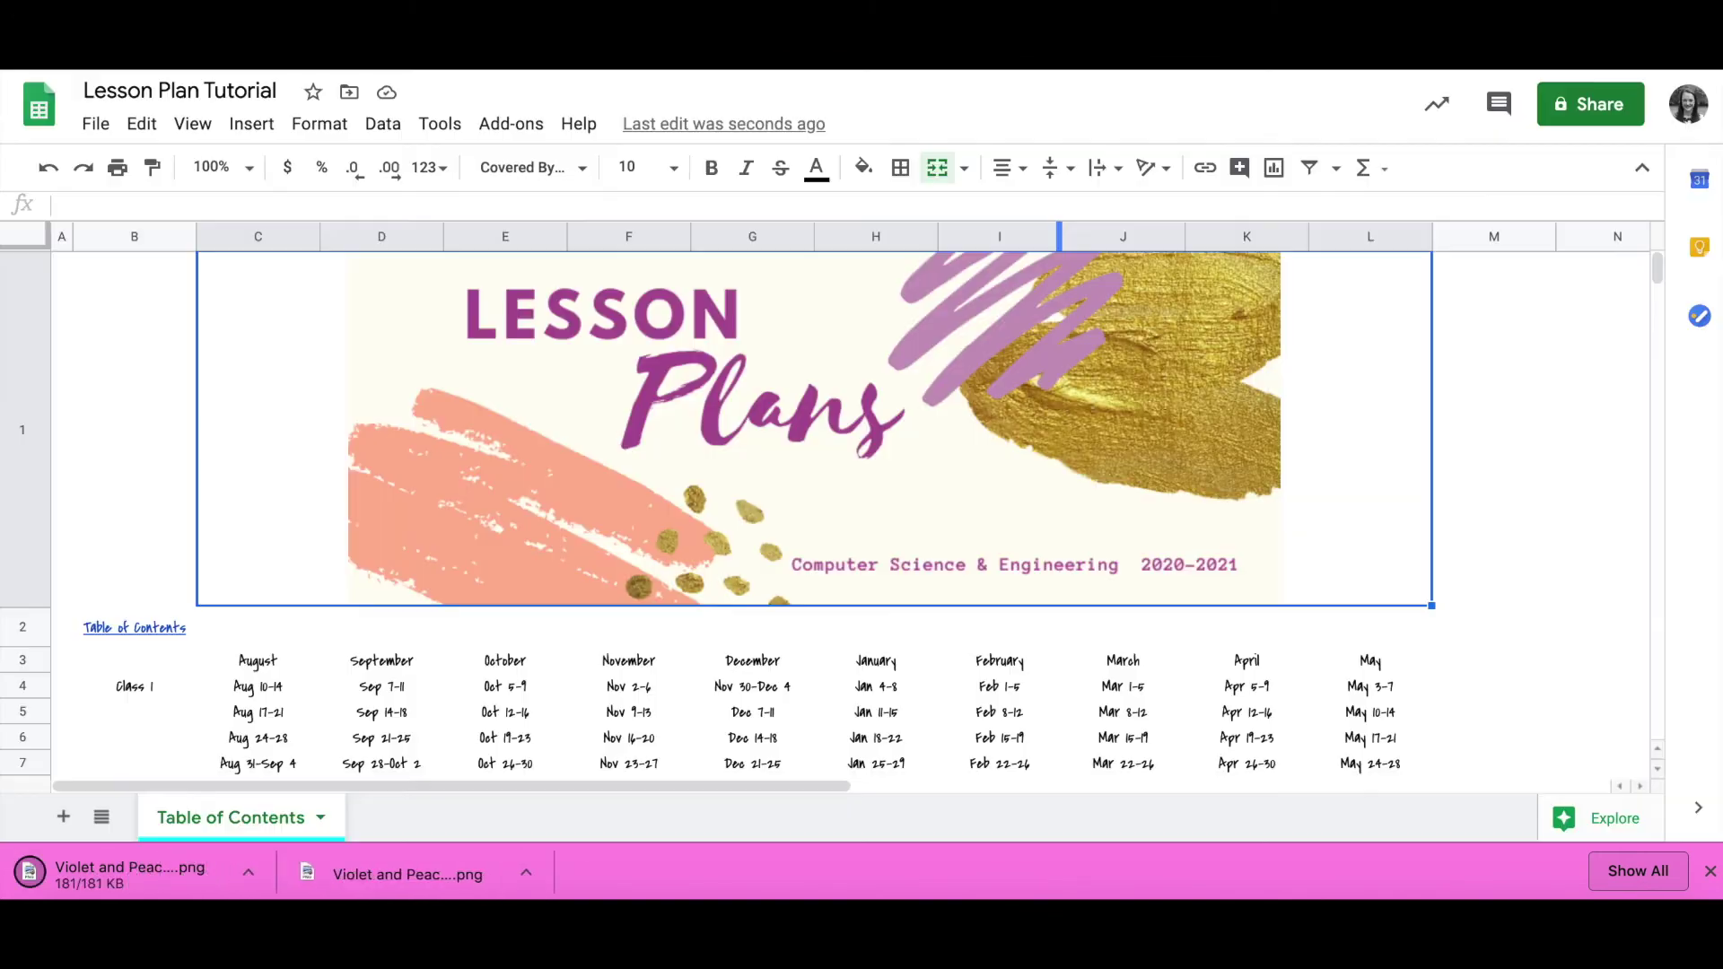
Replace the header cell's image with the white-background banner PNG using Image in cell
click(254, 126)
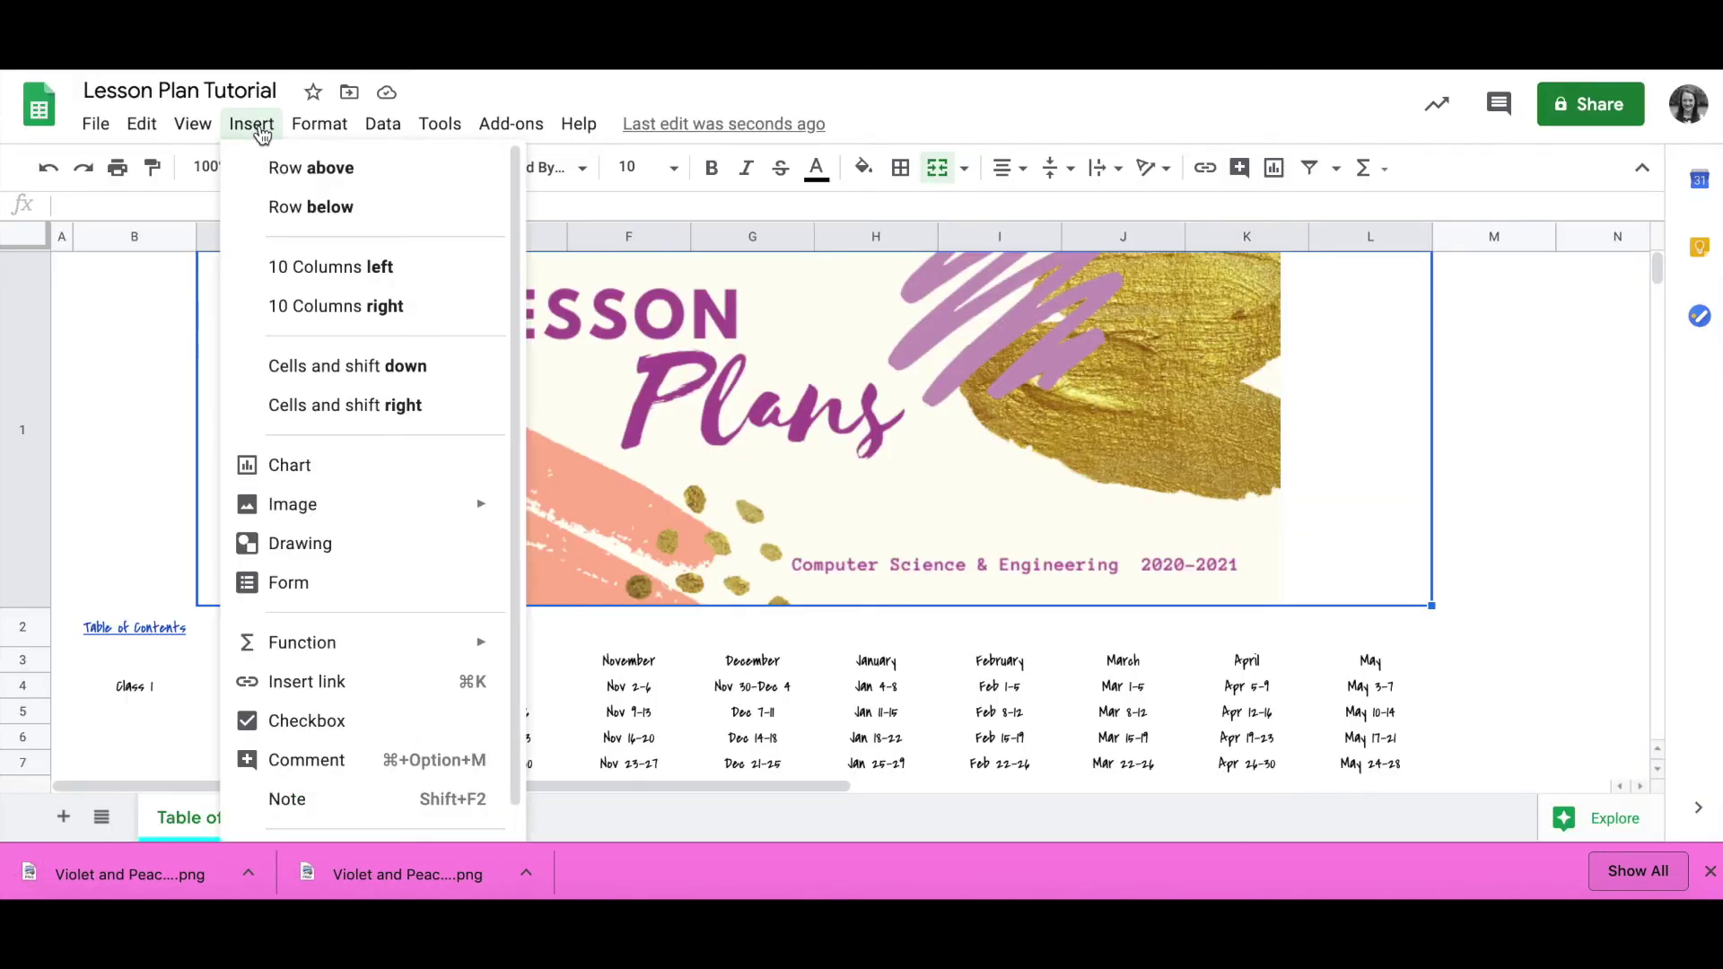
mouse_move(458, 508)
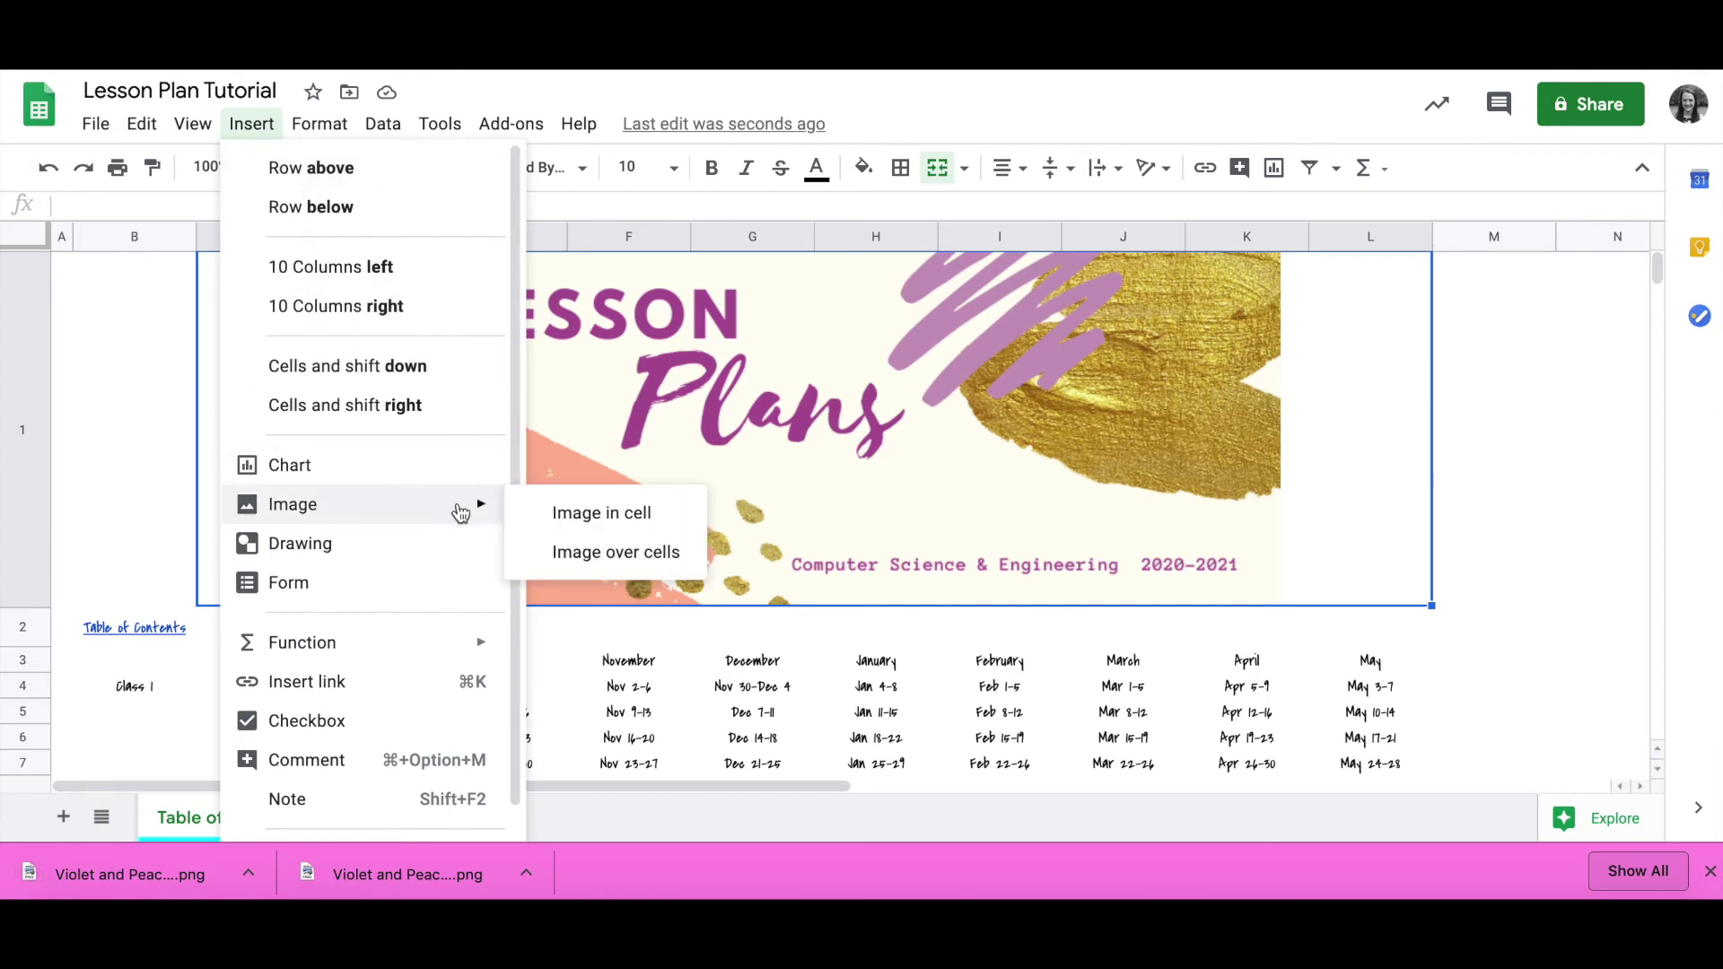
click(599, 513)
drag(138, 871, 741, 530)
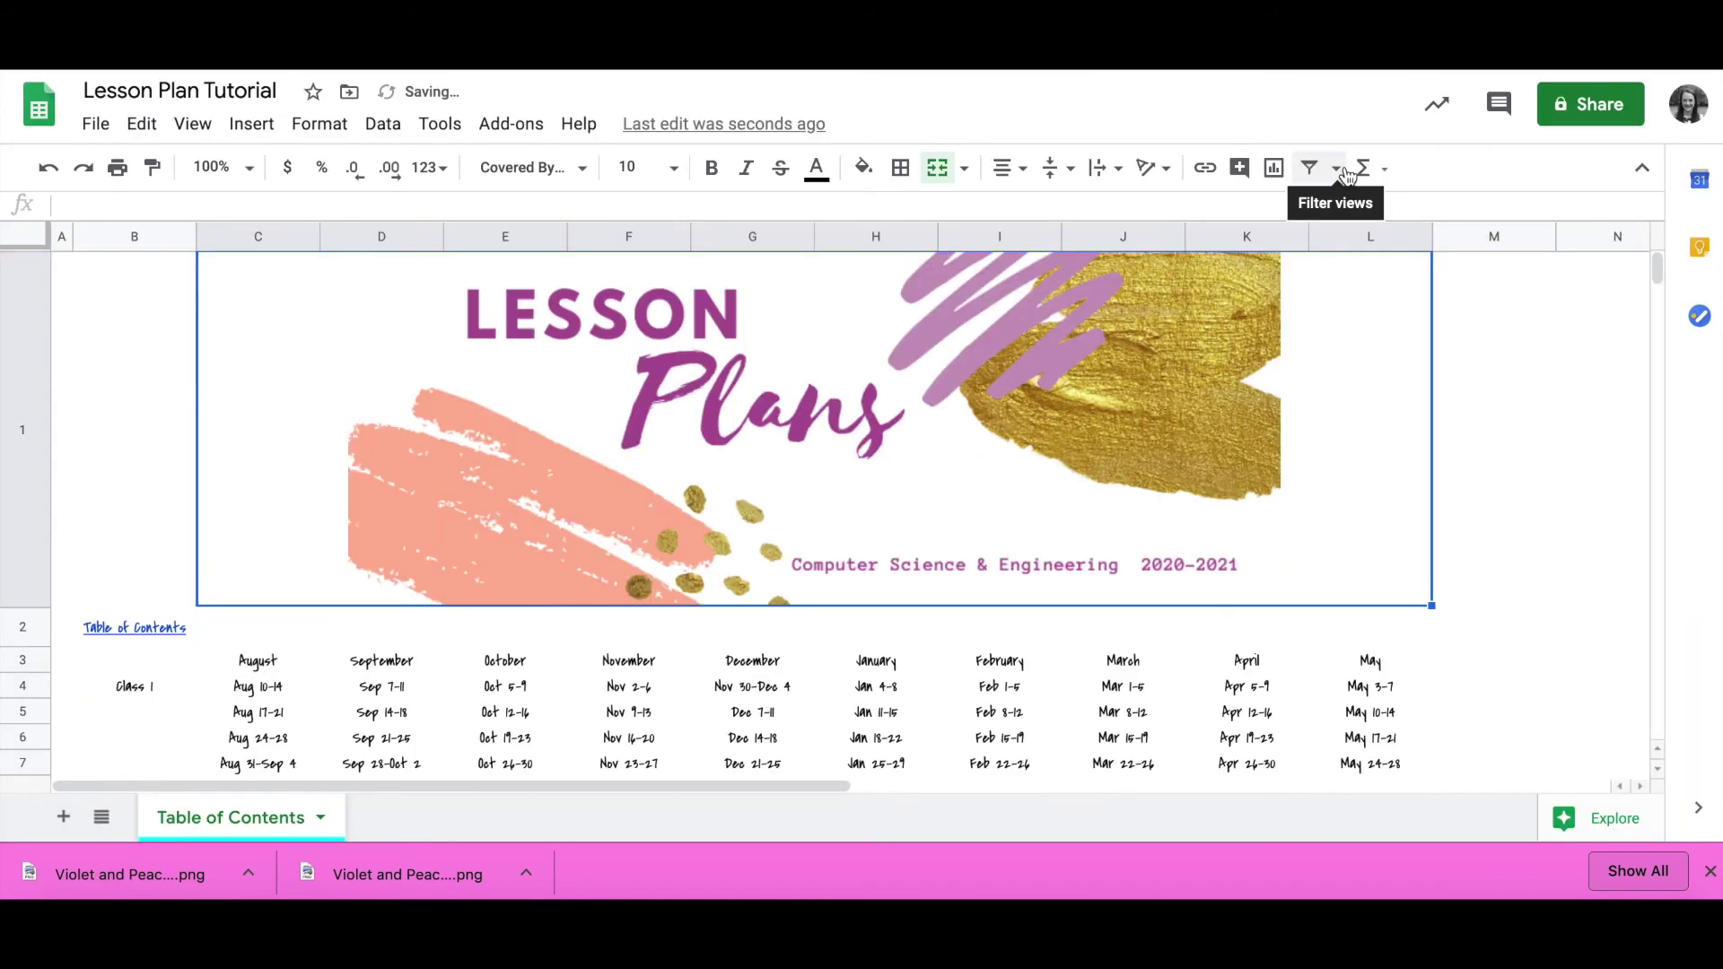
click(1533, 470)
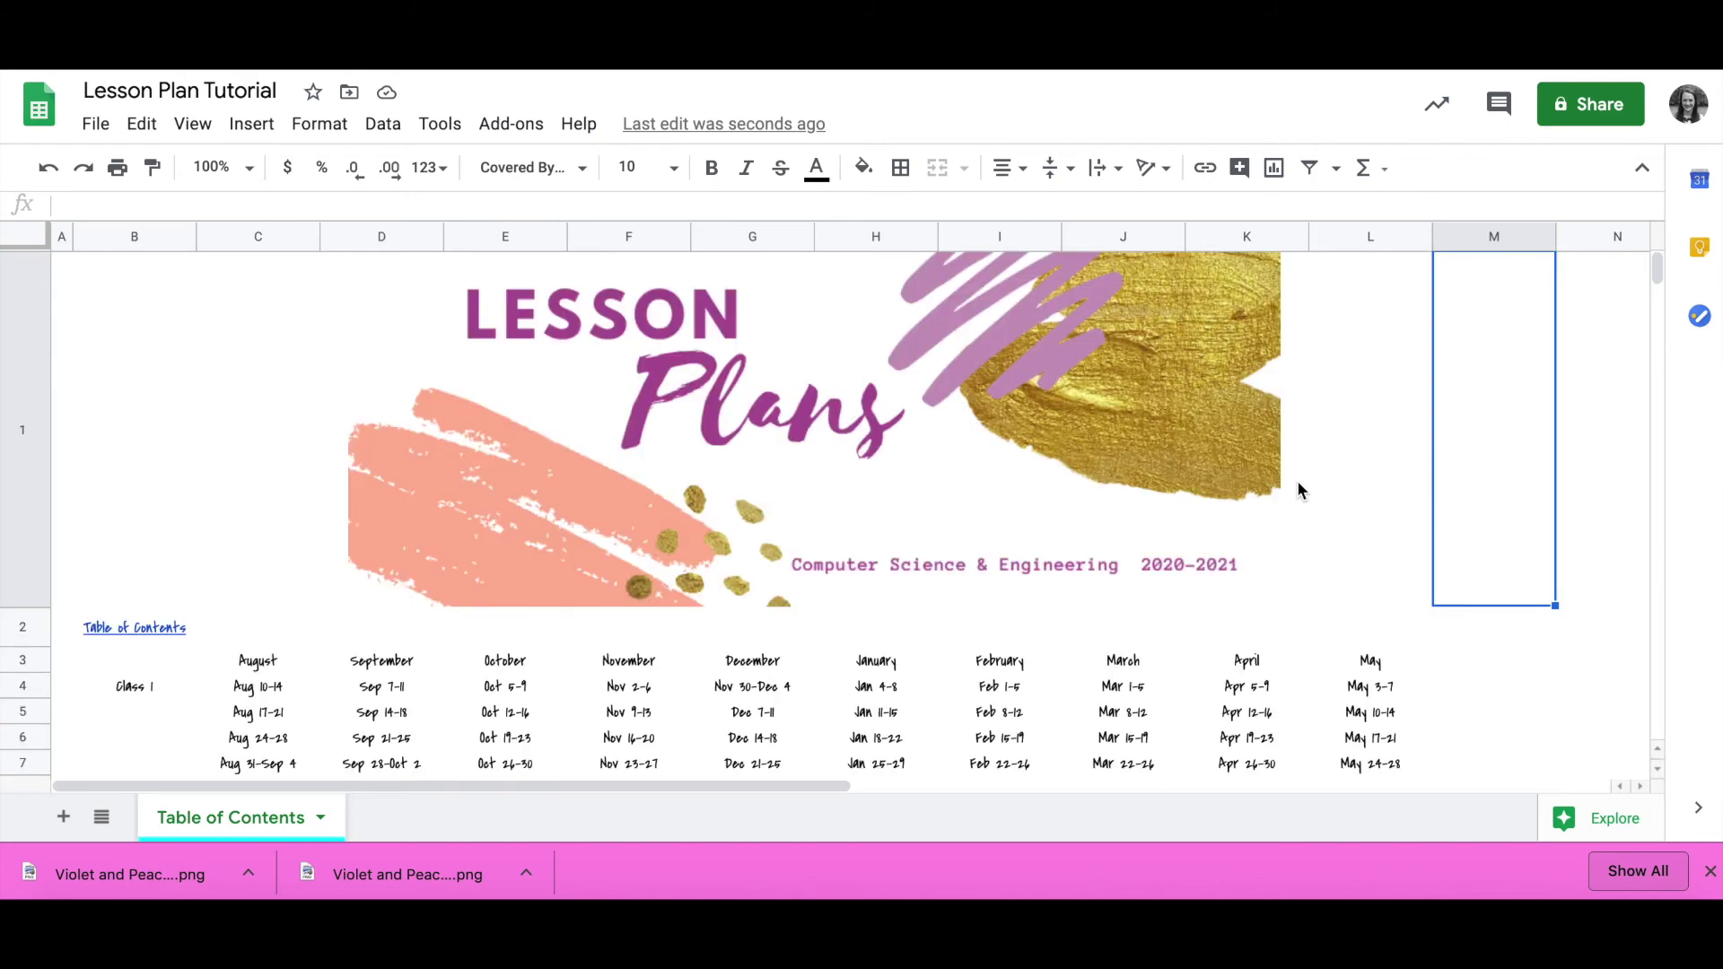
scroll(1296, 481, right, 3)
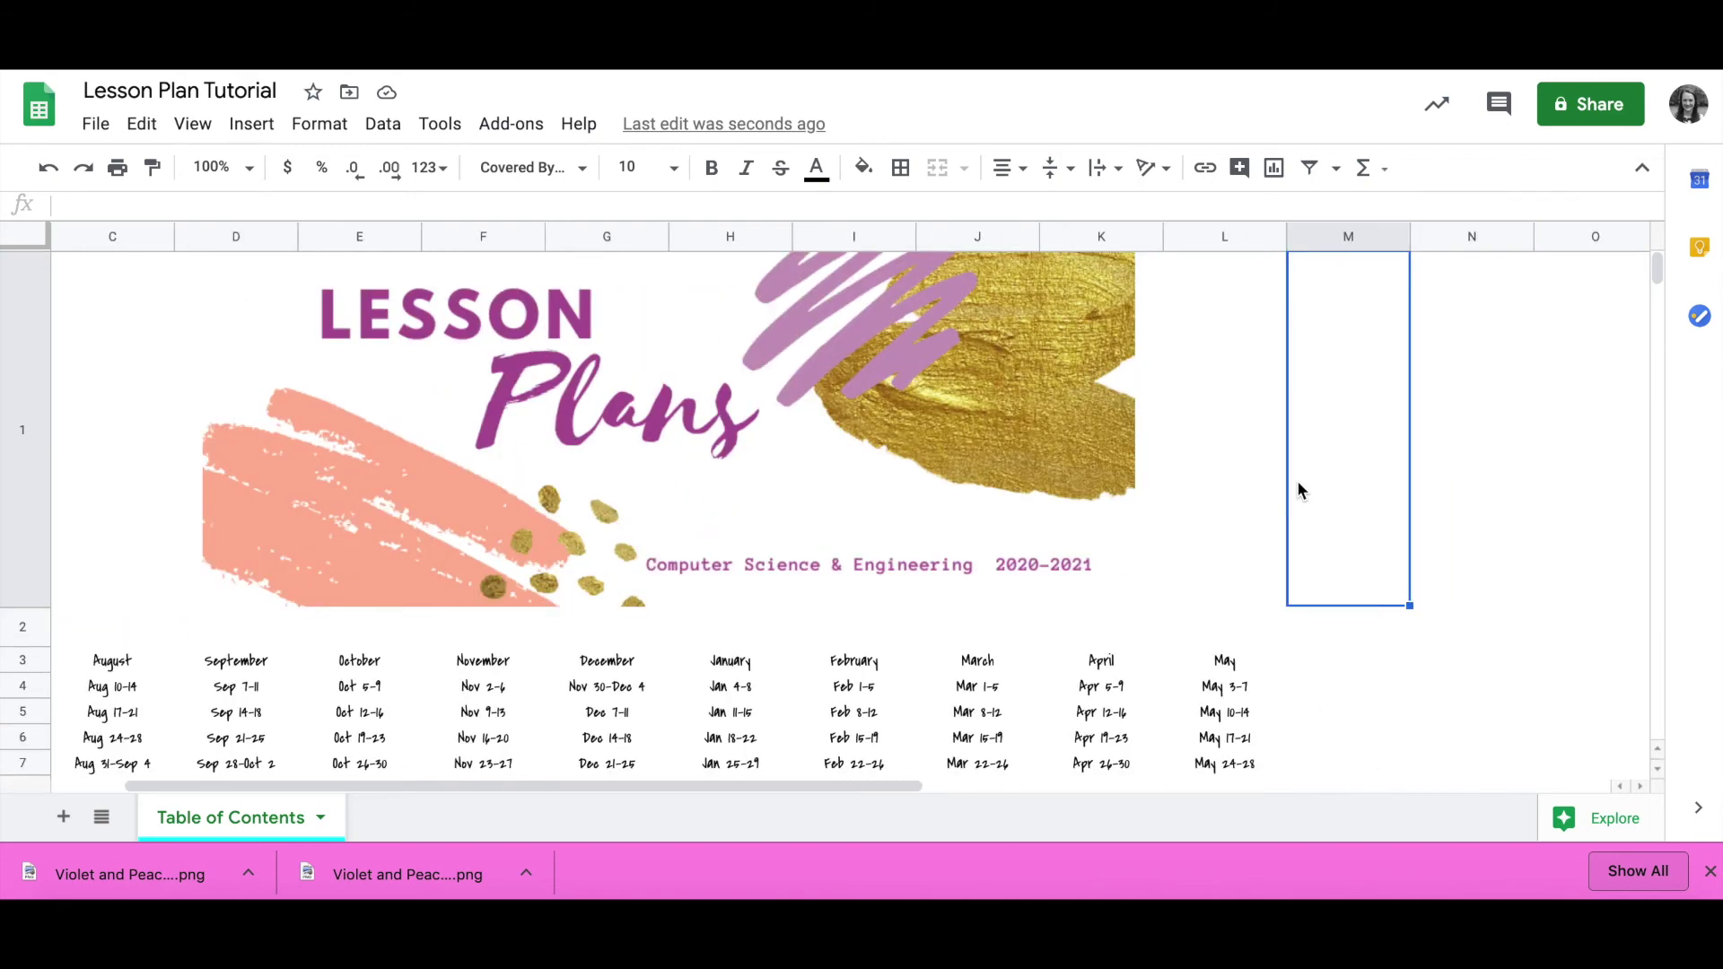
Select columns N through Z and delete them
click(1454, 237)
scroll(1456, 237, right, 5)
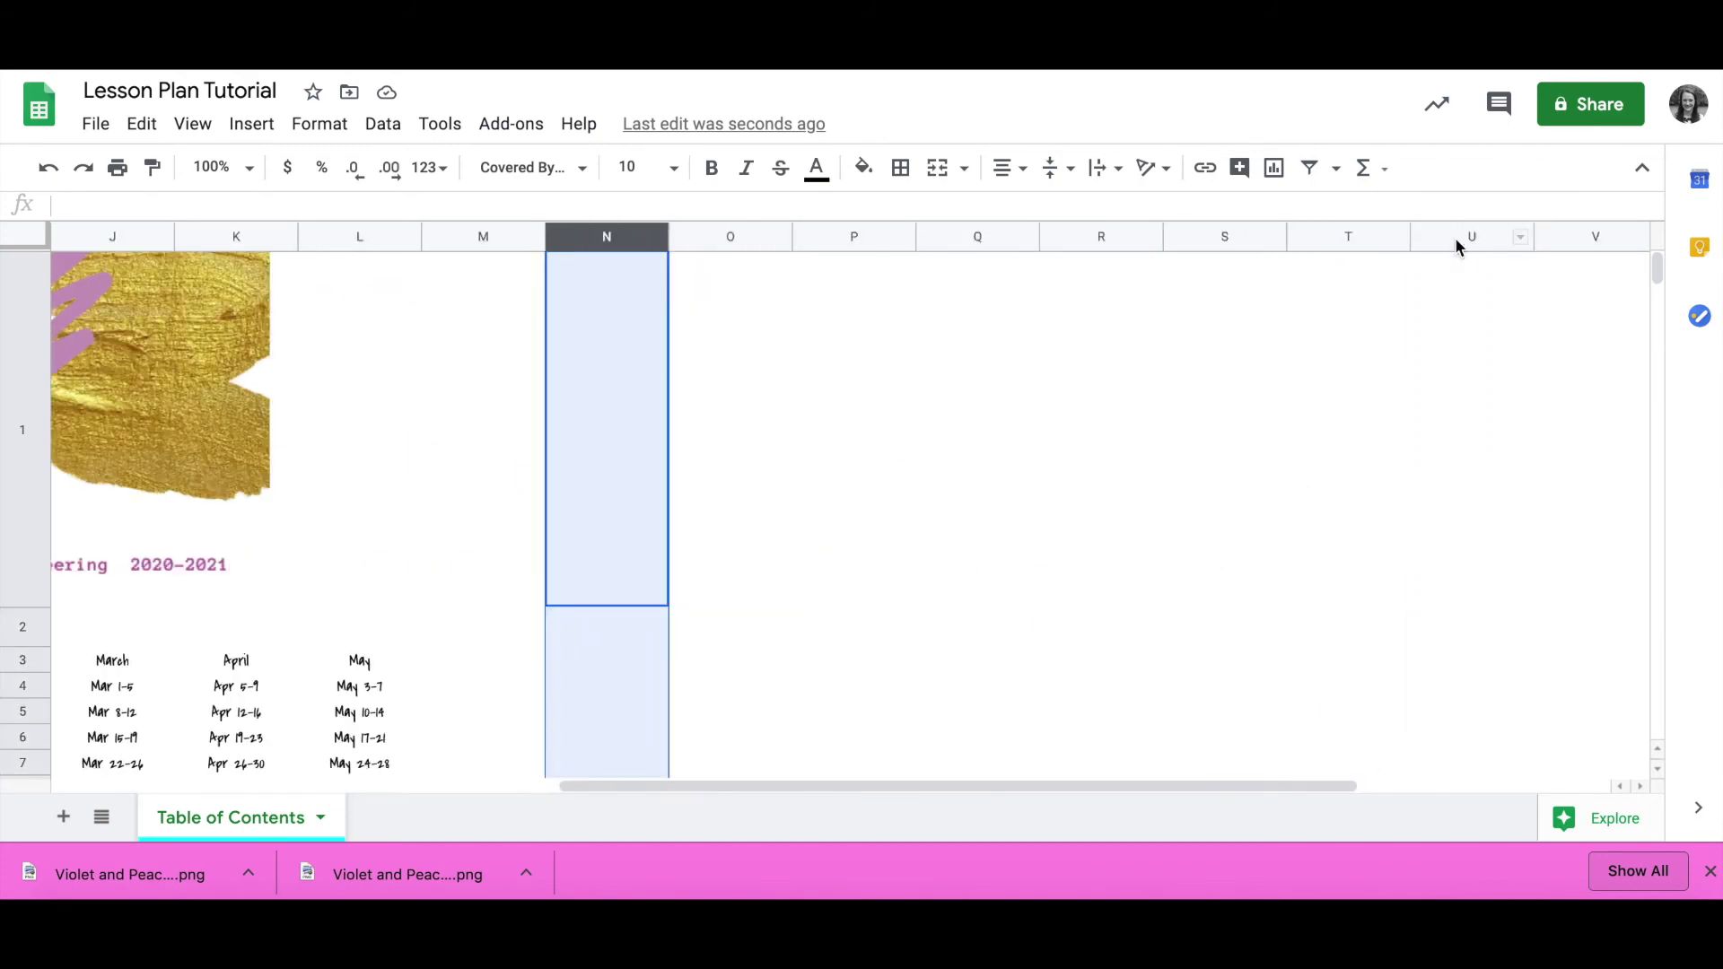
shift+click(1455, 237)
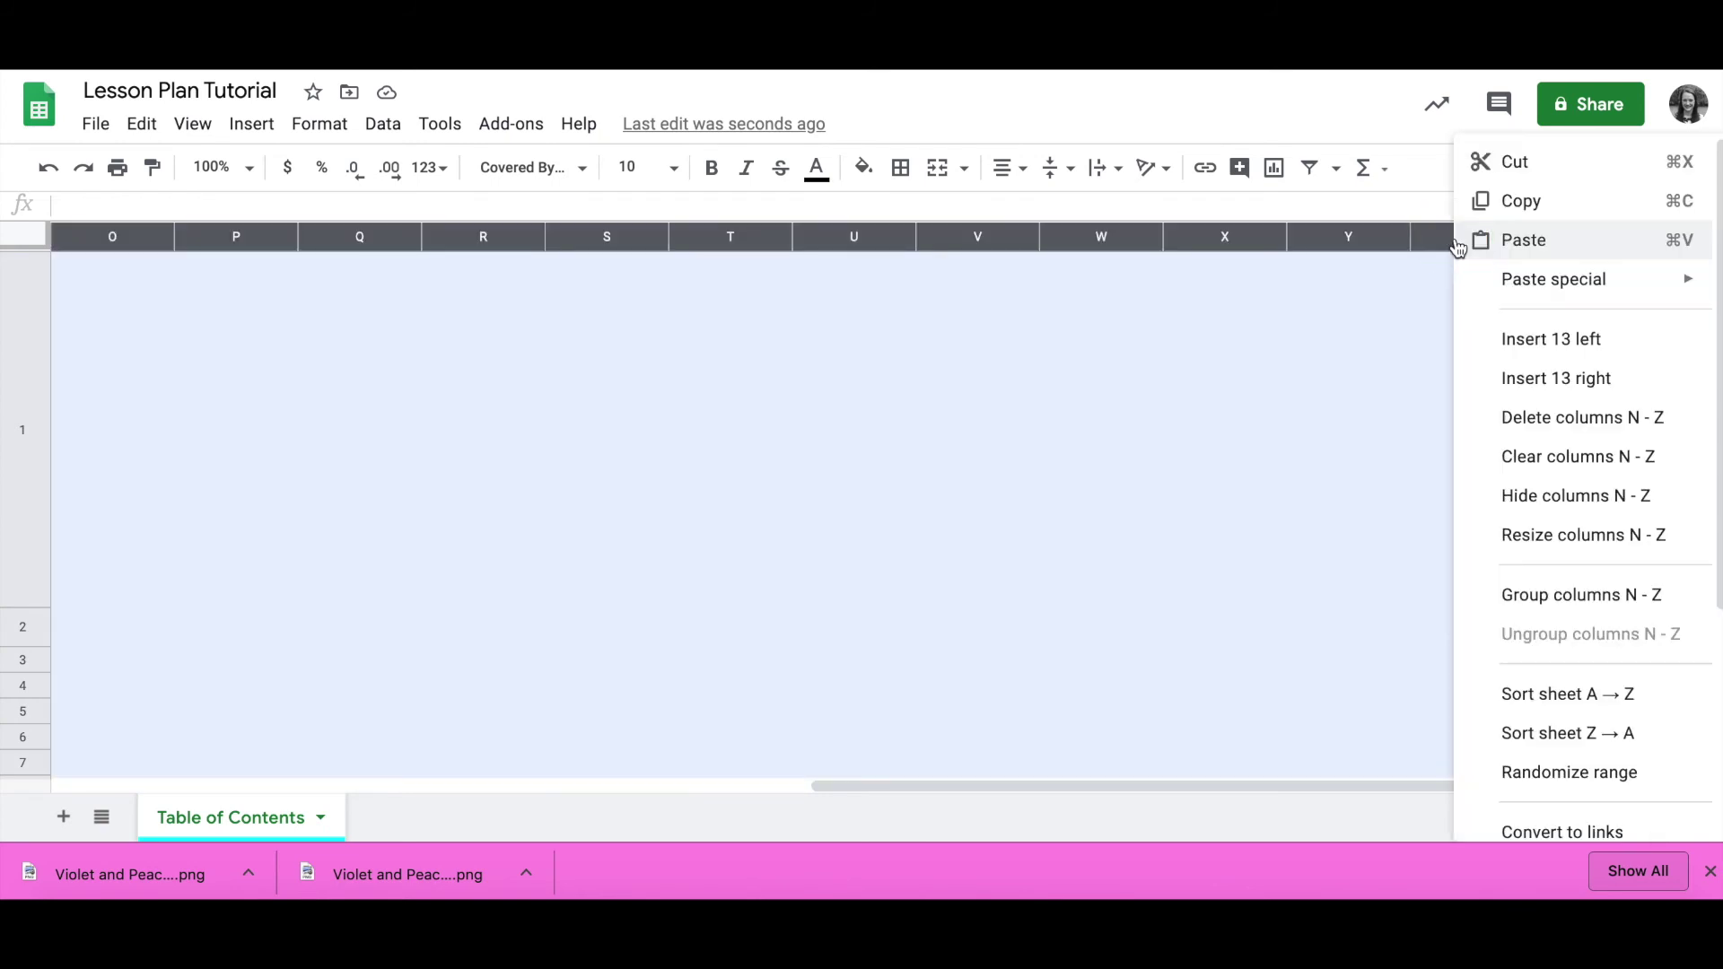
right_click(1457, 240)
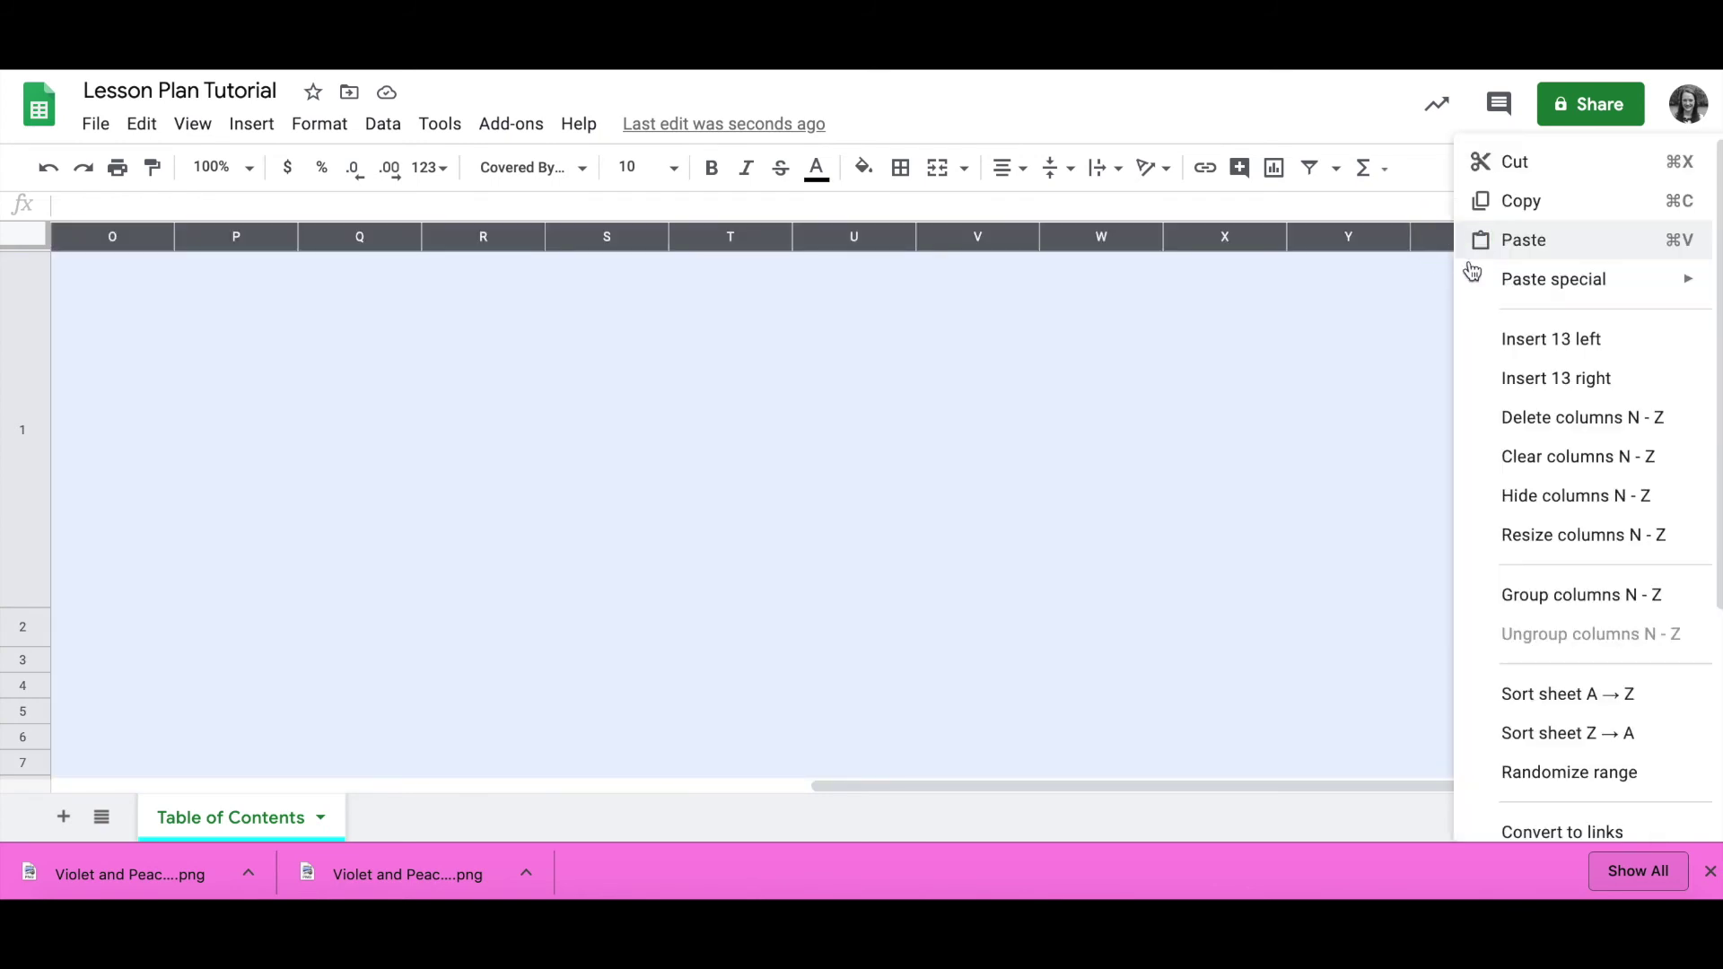
click(1546, 418)
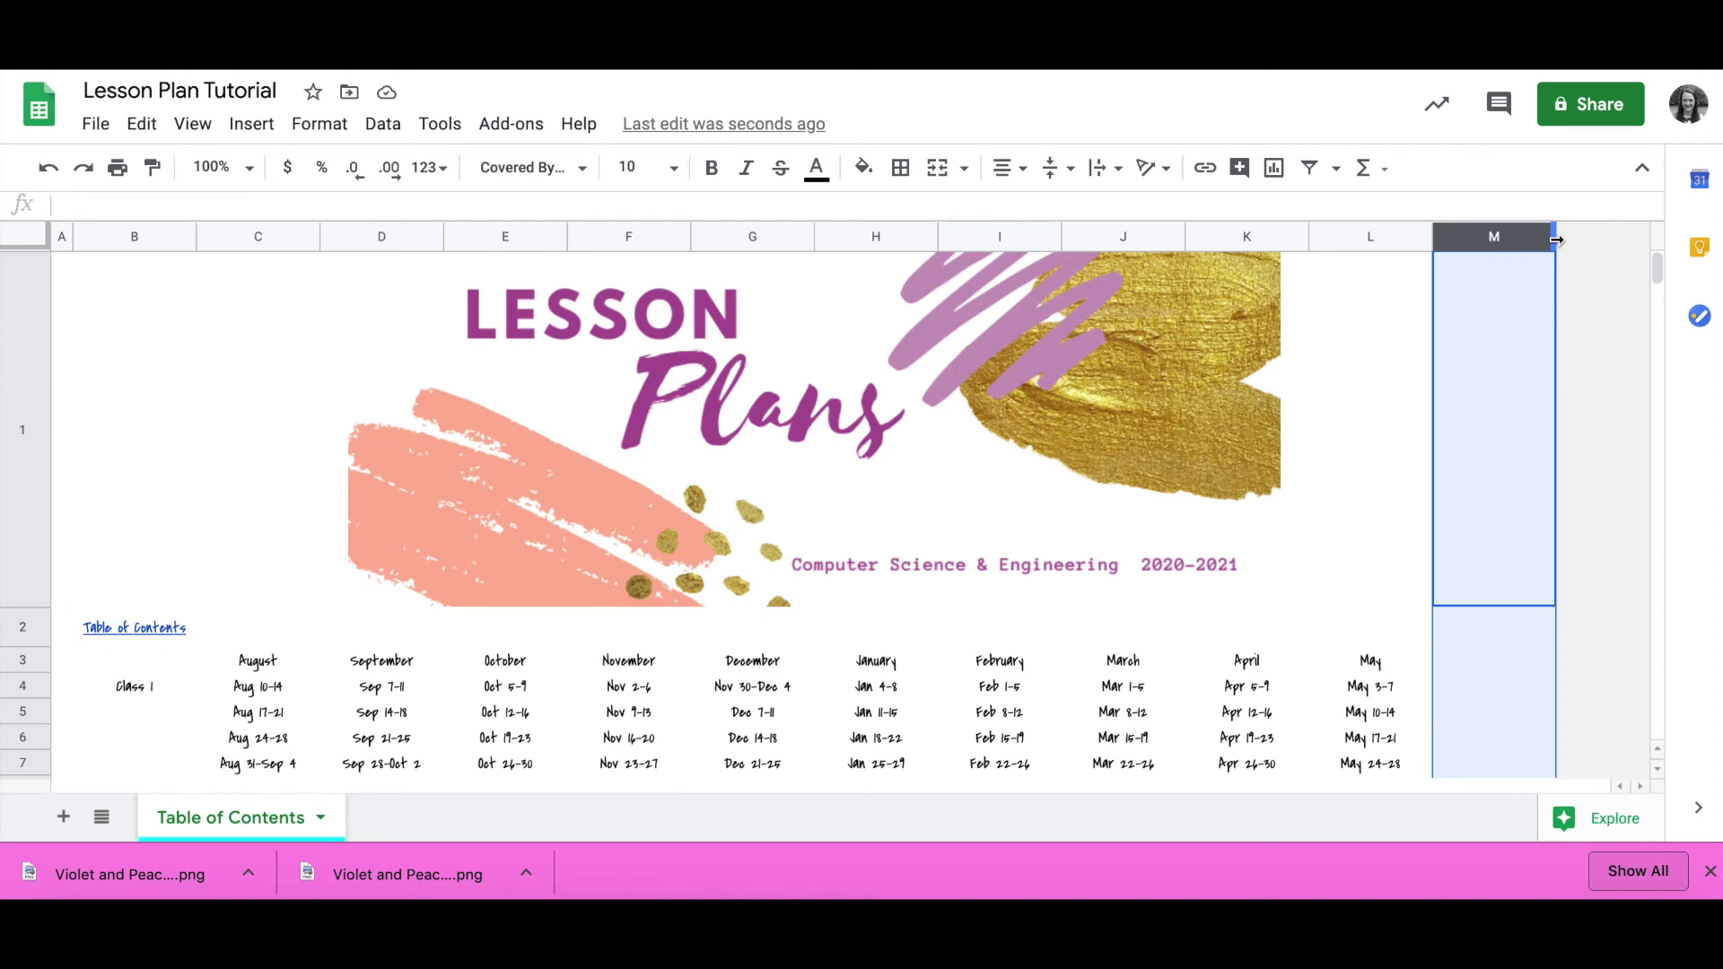
Narrow column M to a thin margin
drag(1557, 239, 1464, 242)
scroll(789, 578, down, 5)
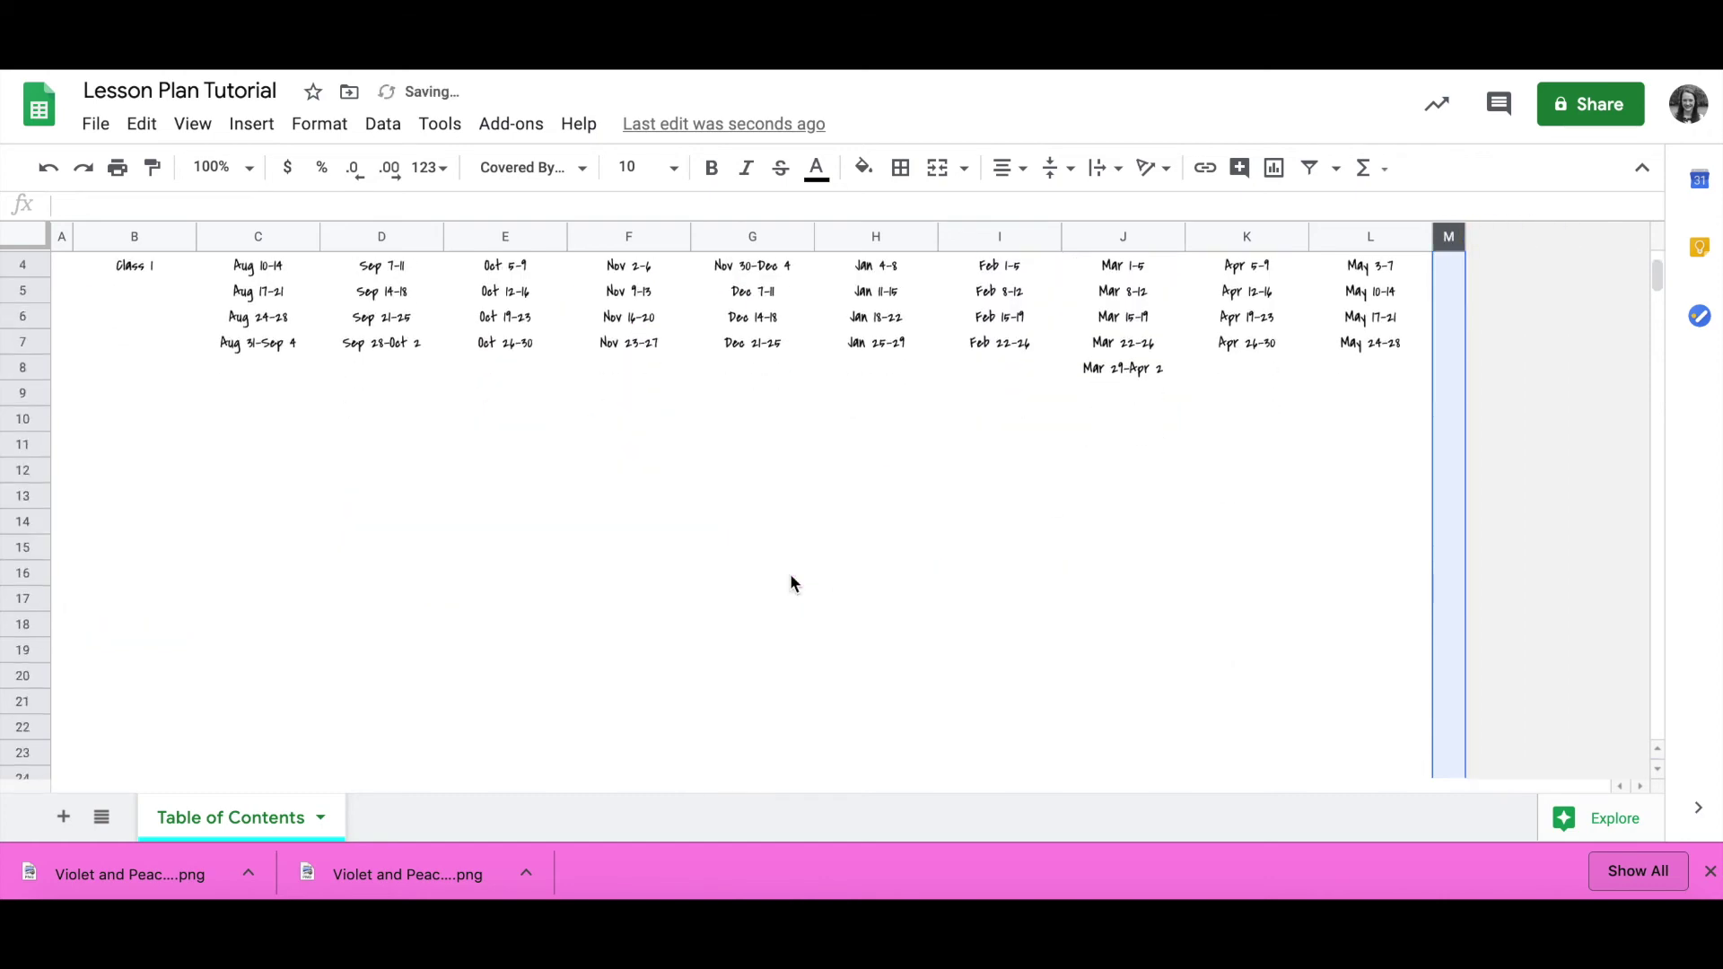
scroll(790, 579, up, 1)
Delete empty rows 9–1001 and shorten row 1 so the banner shrinks
click(29, 341)
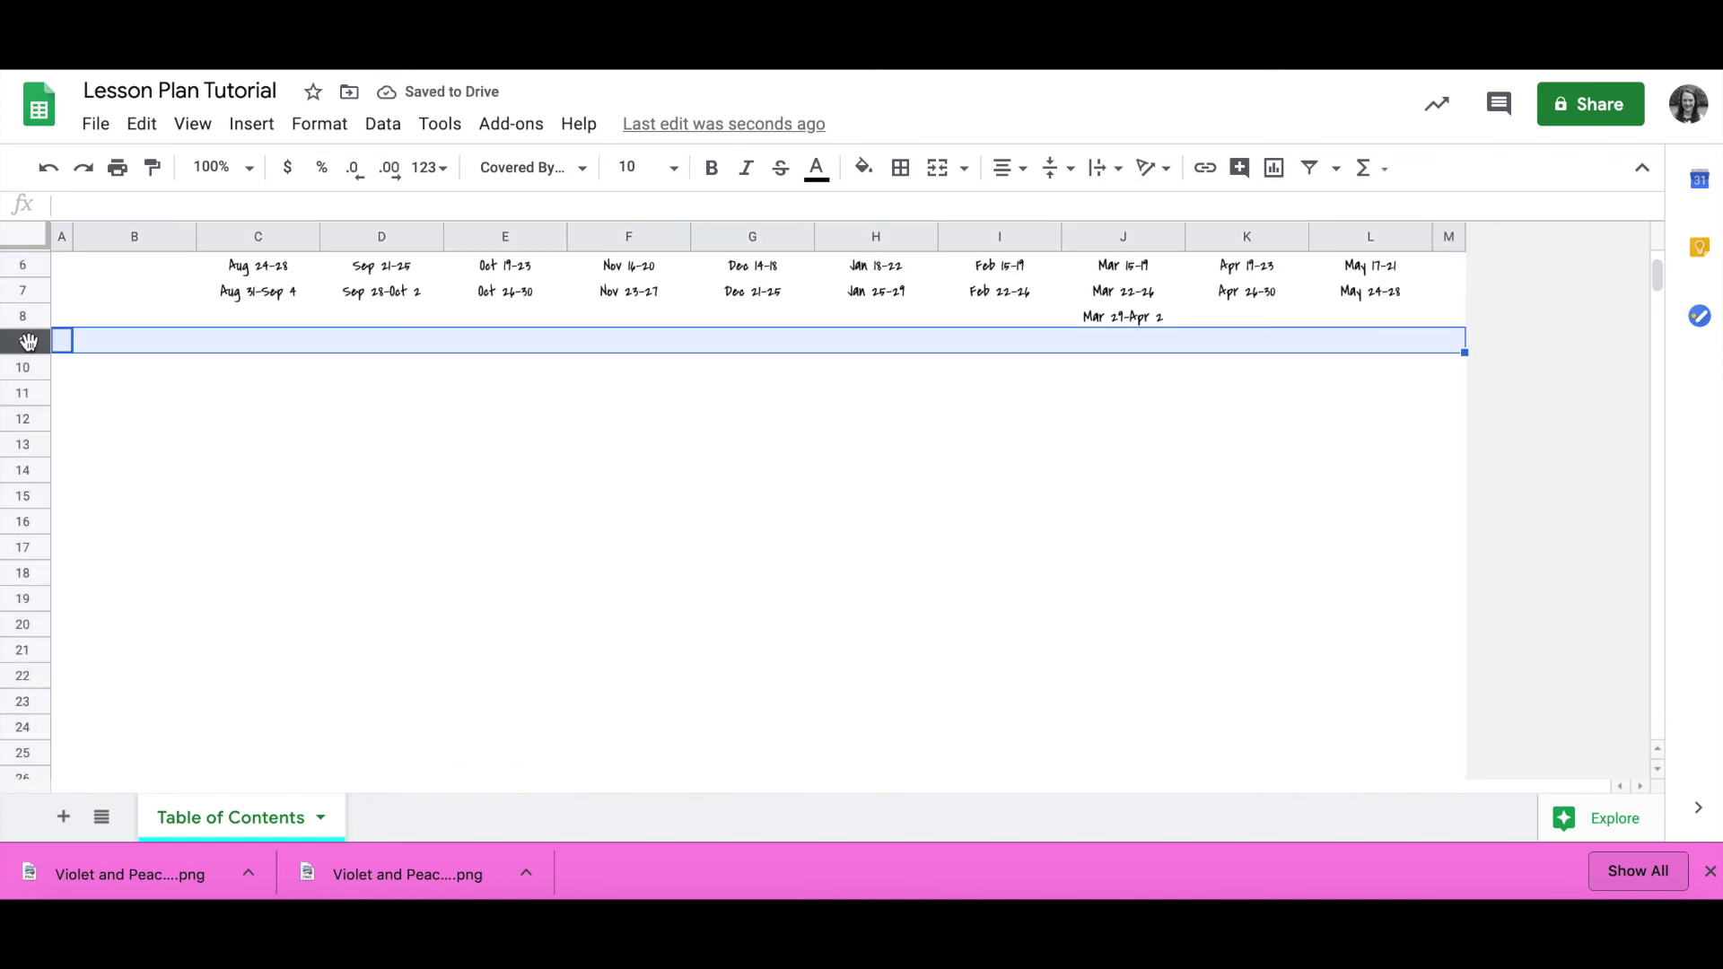
scroll(331, 614, down, 20)
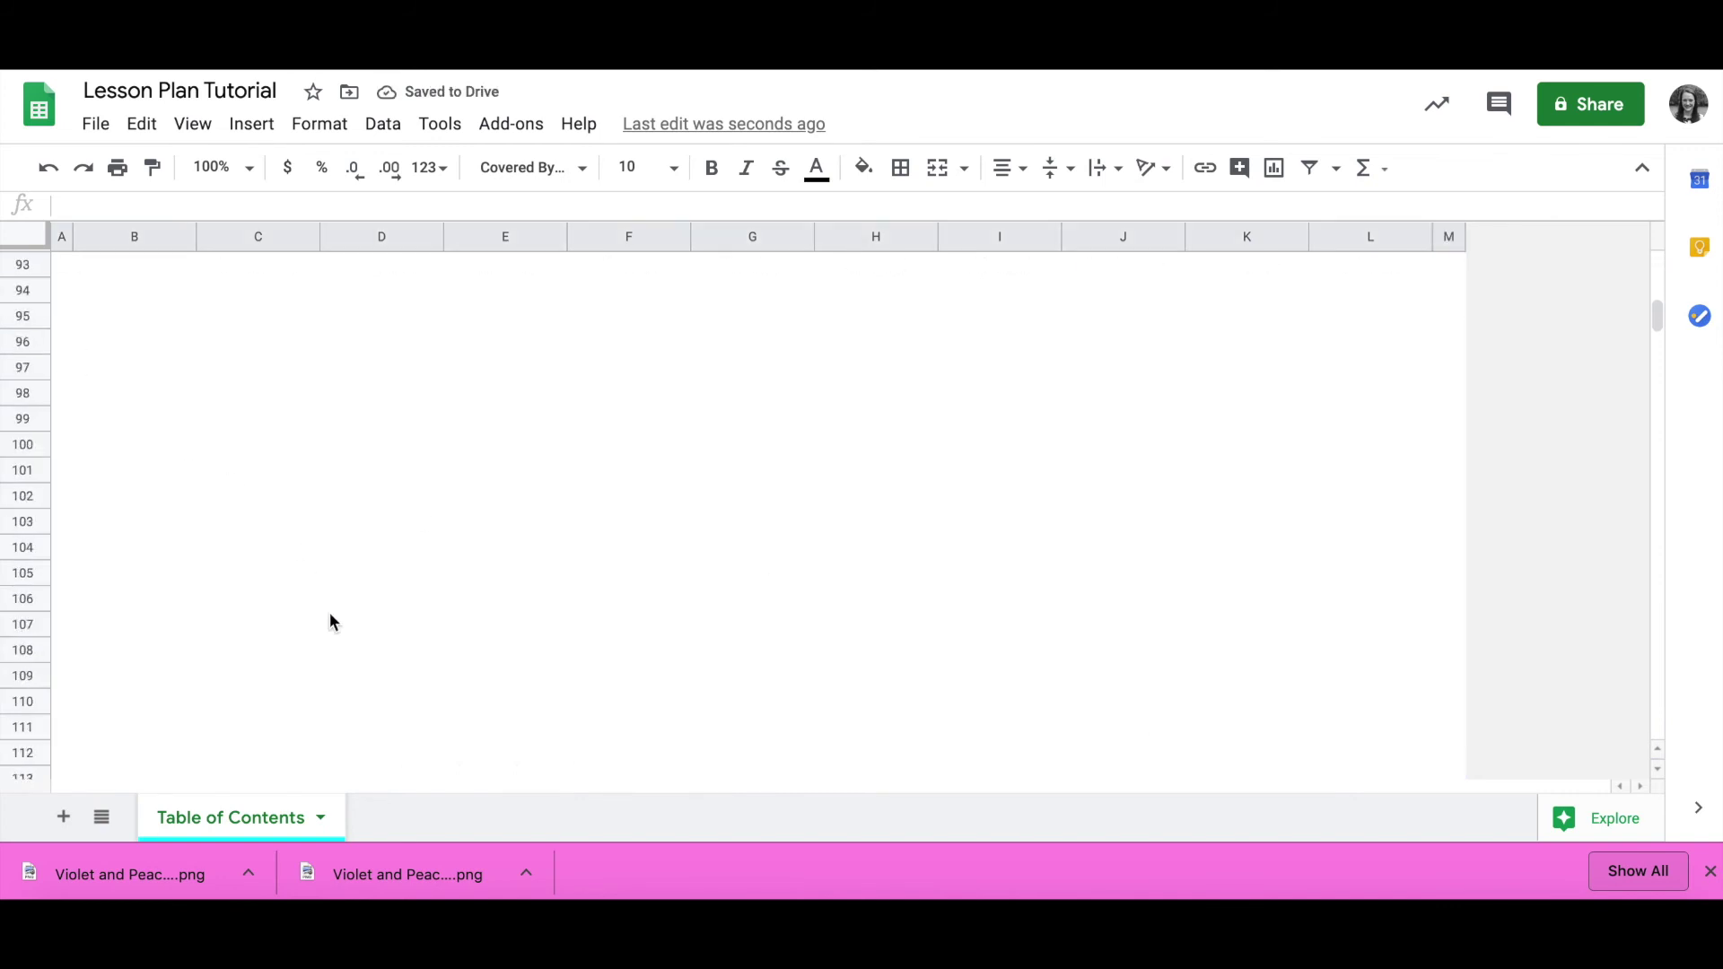
scroll(330, 615, down, 20)
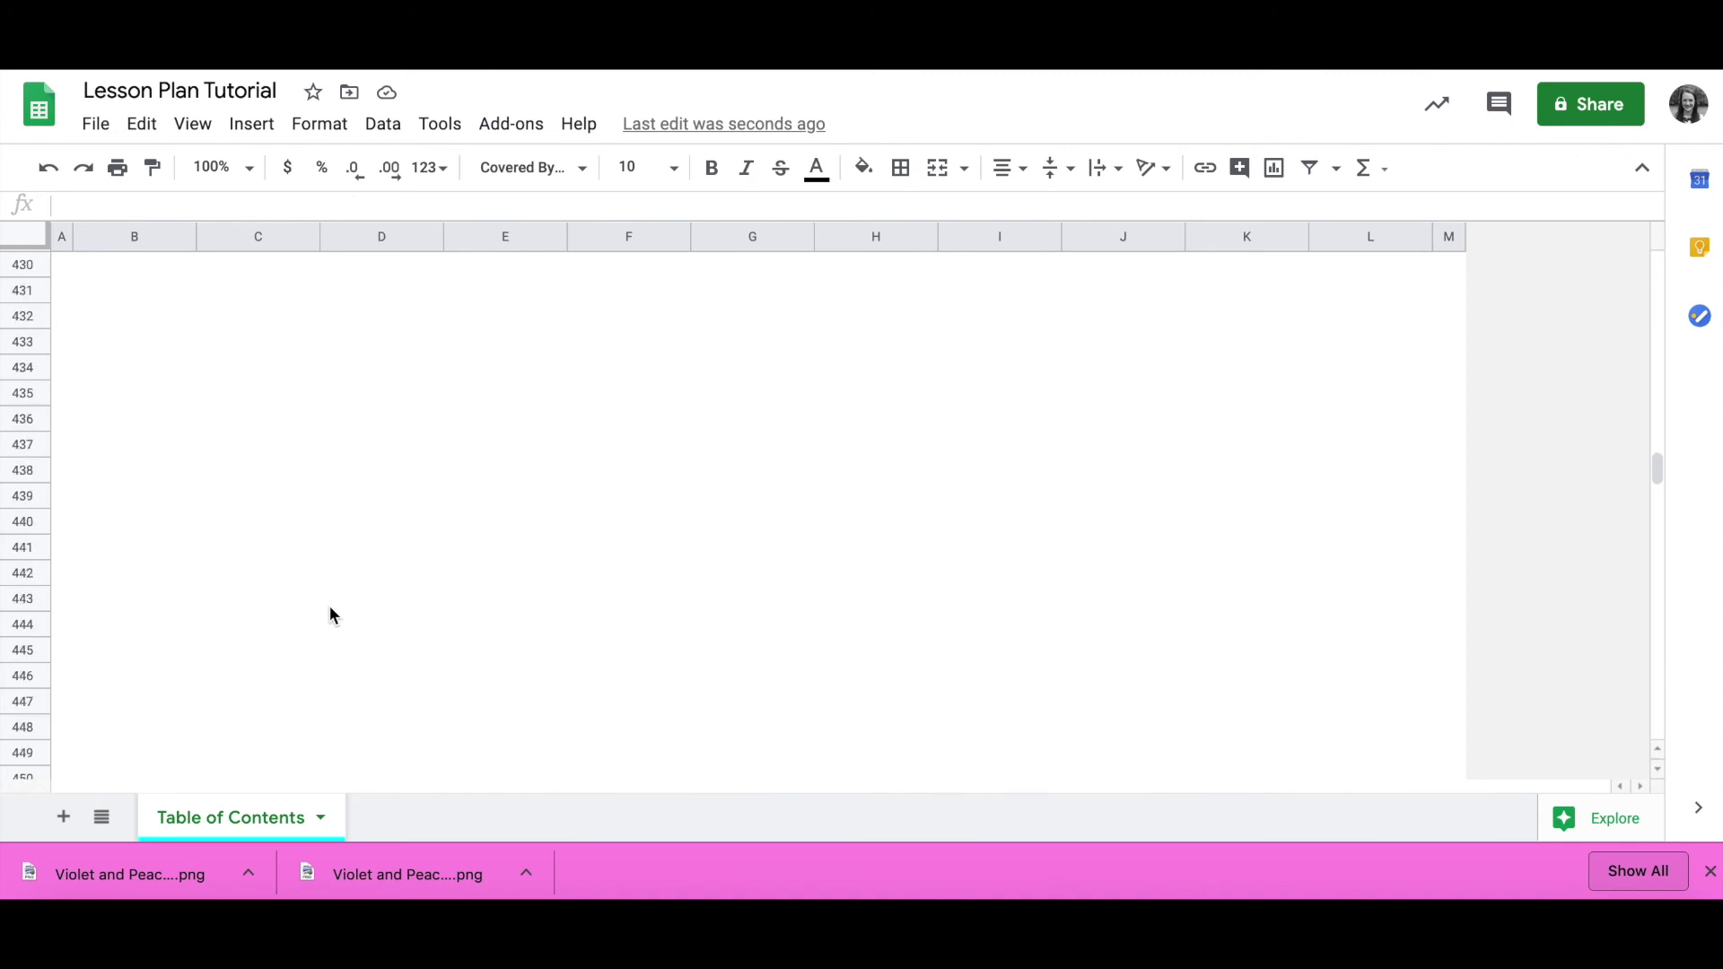
scroll(331, 614, down, 20)
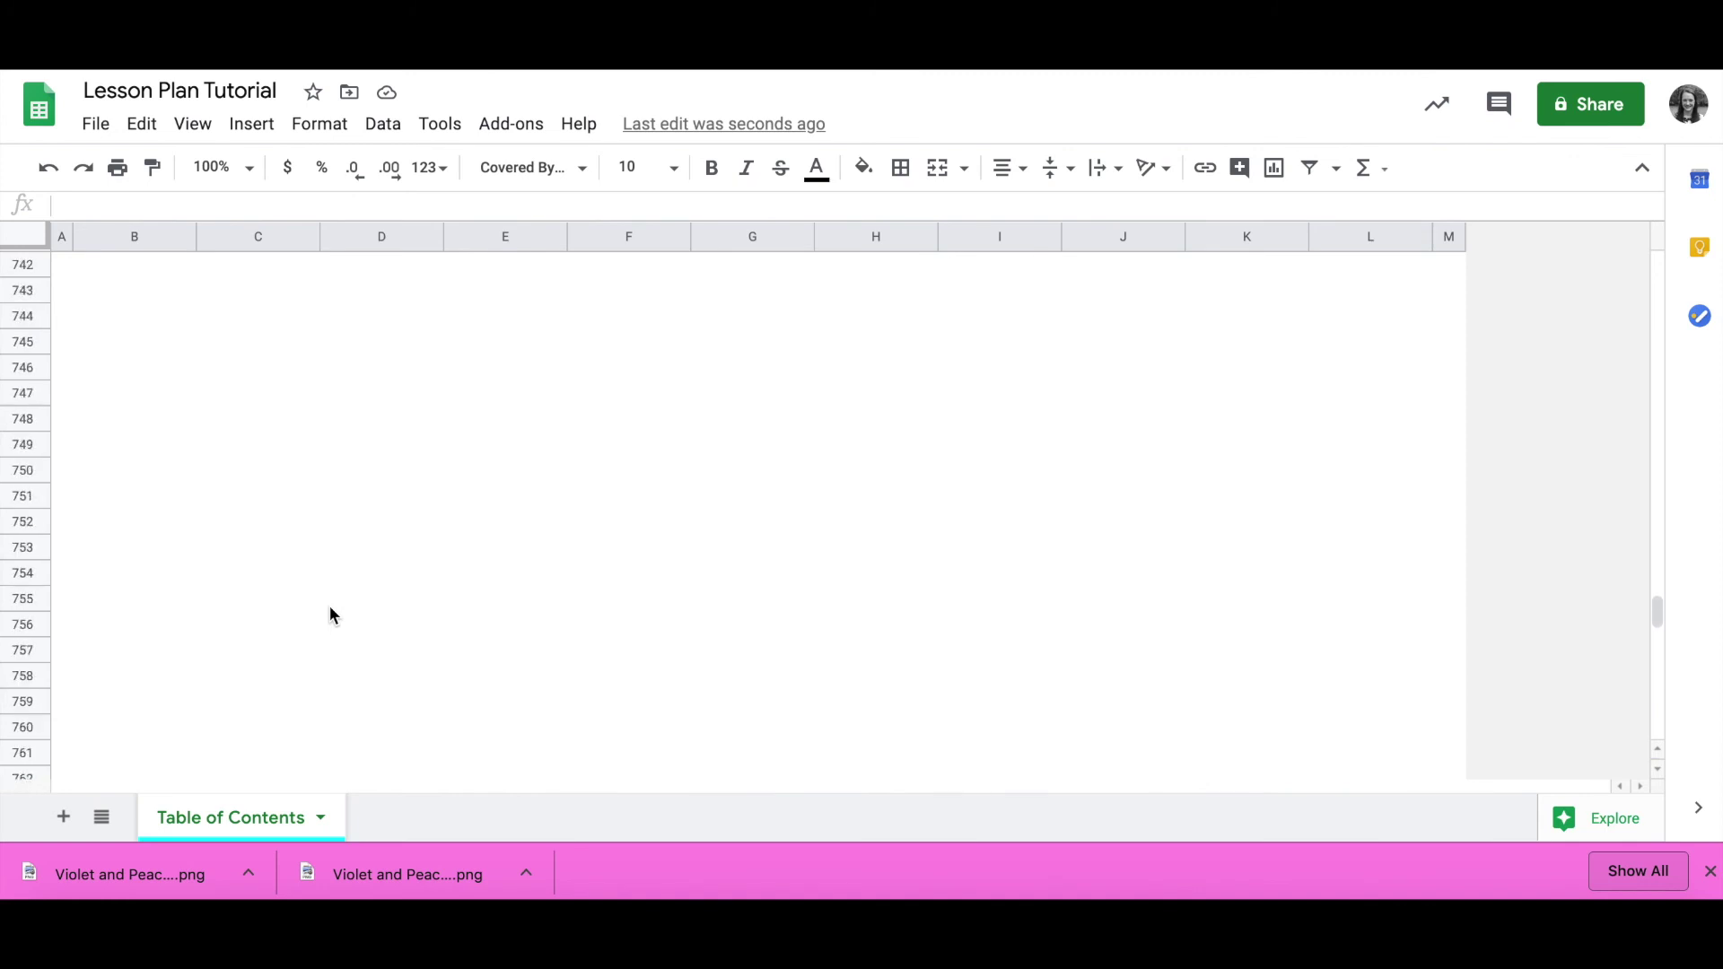
scroll(330, 614, down, 16)
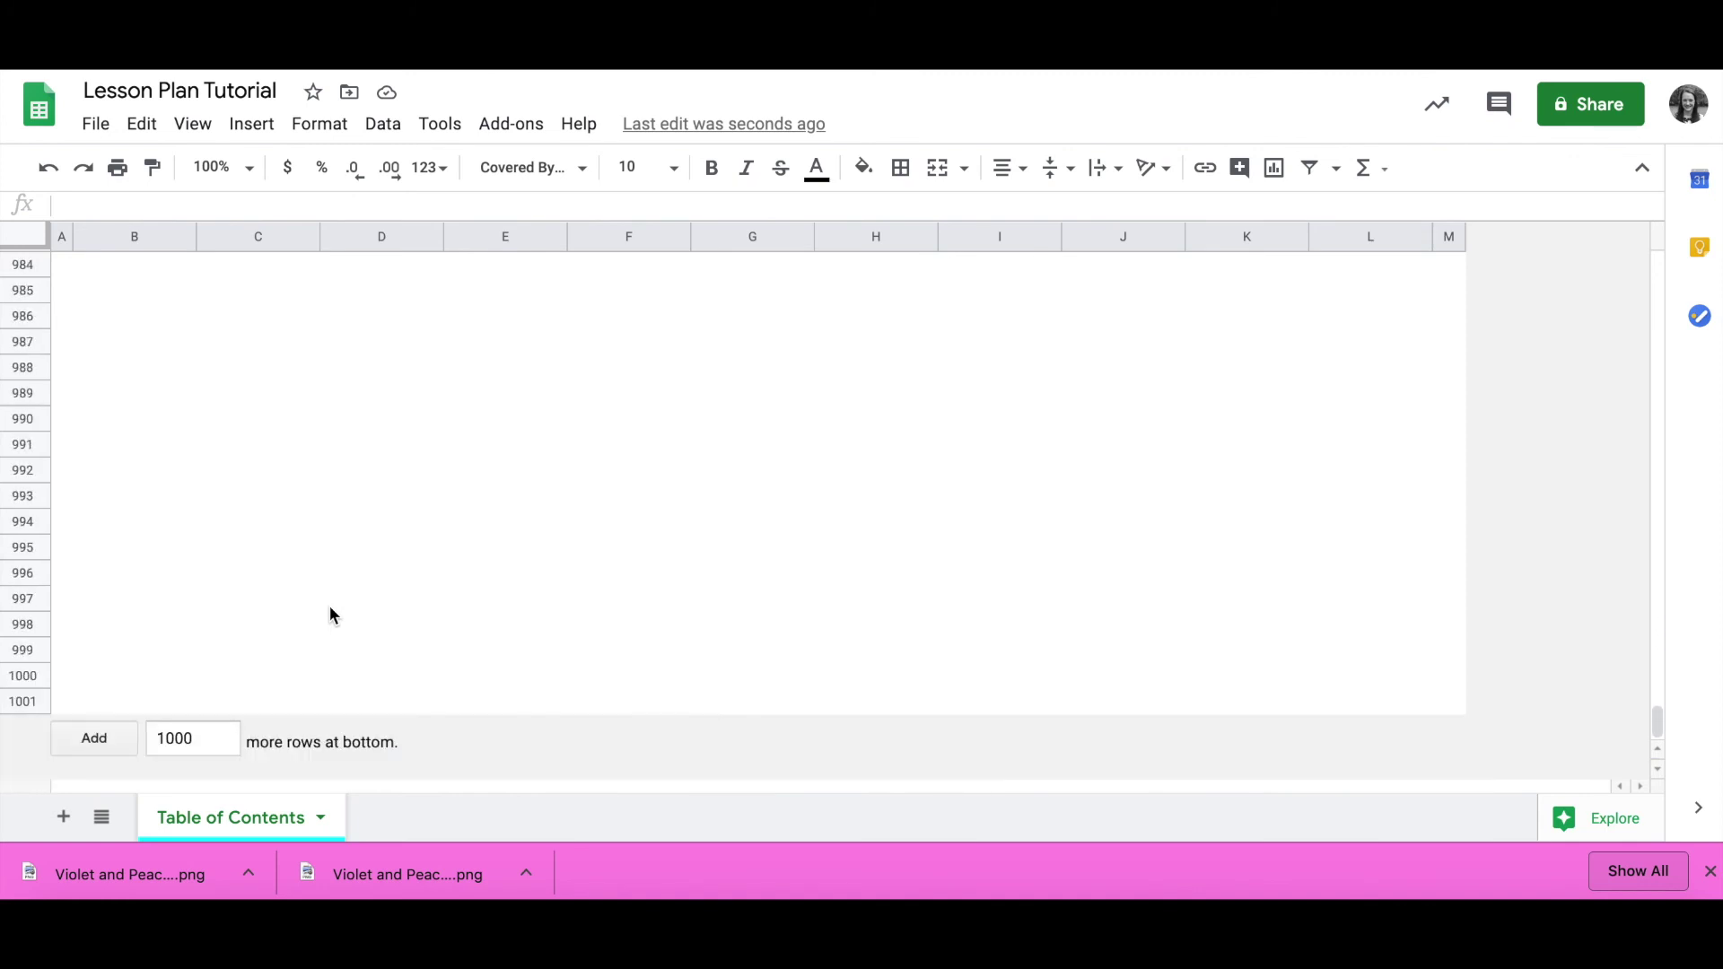
shift+click(15, 701)
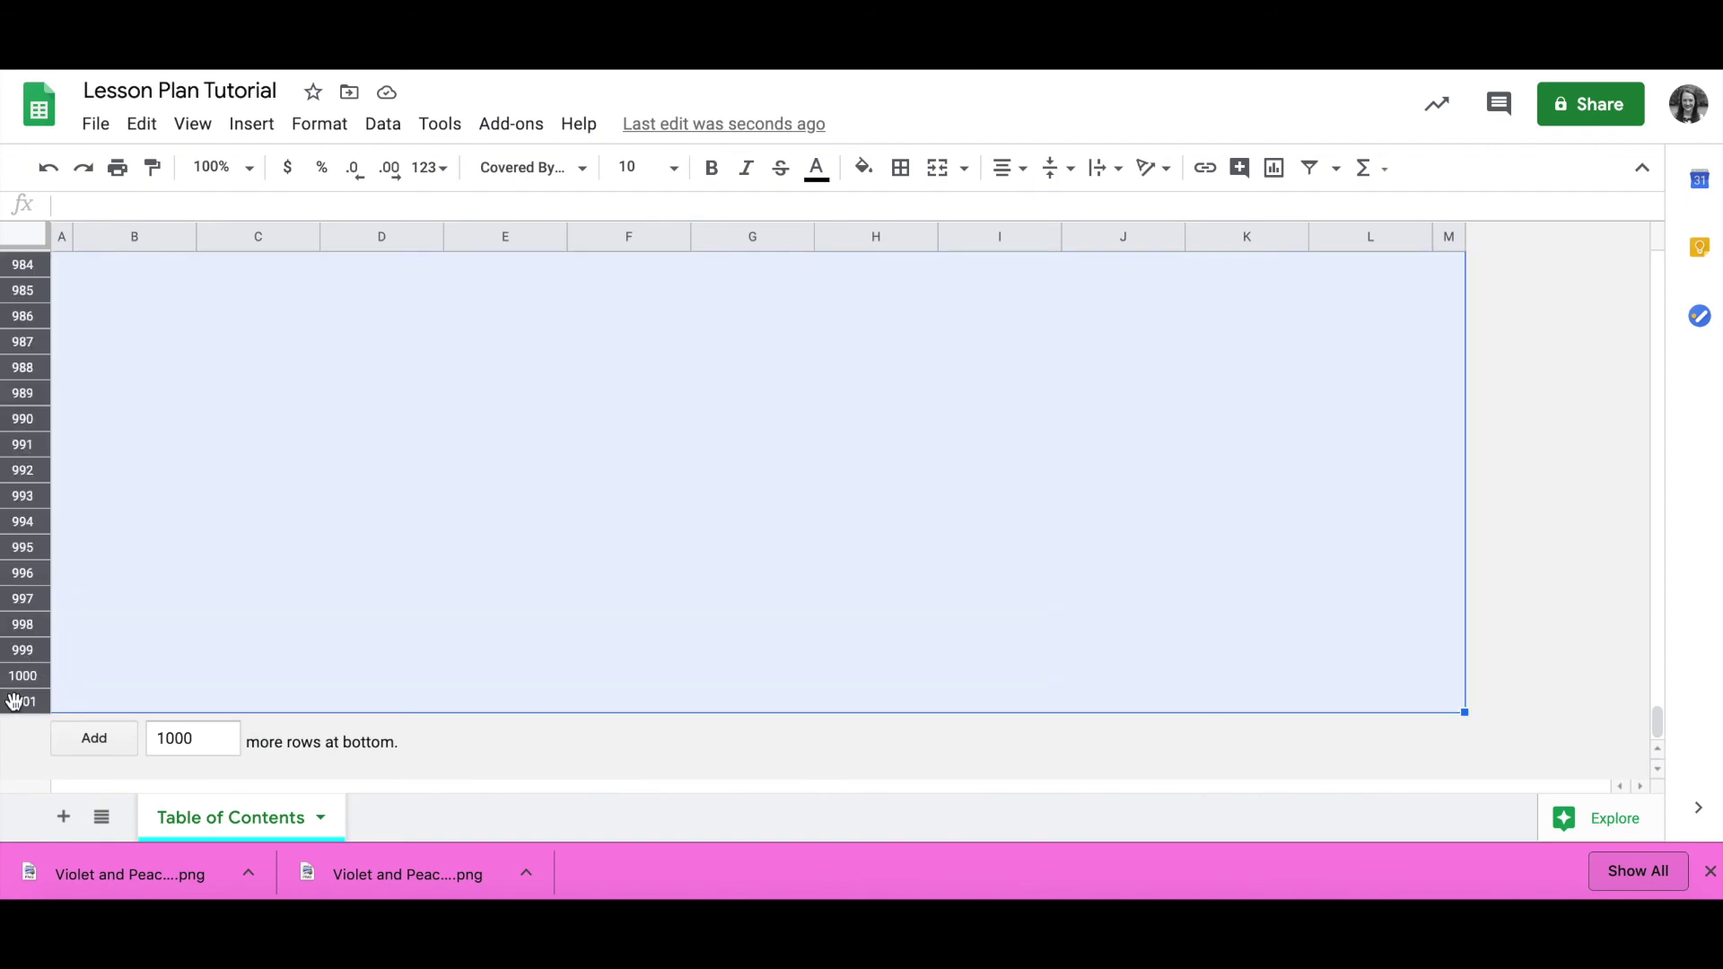
right_click(15, 704)
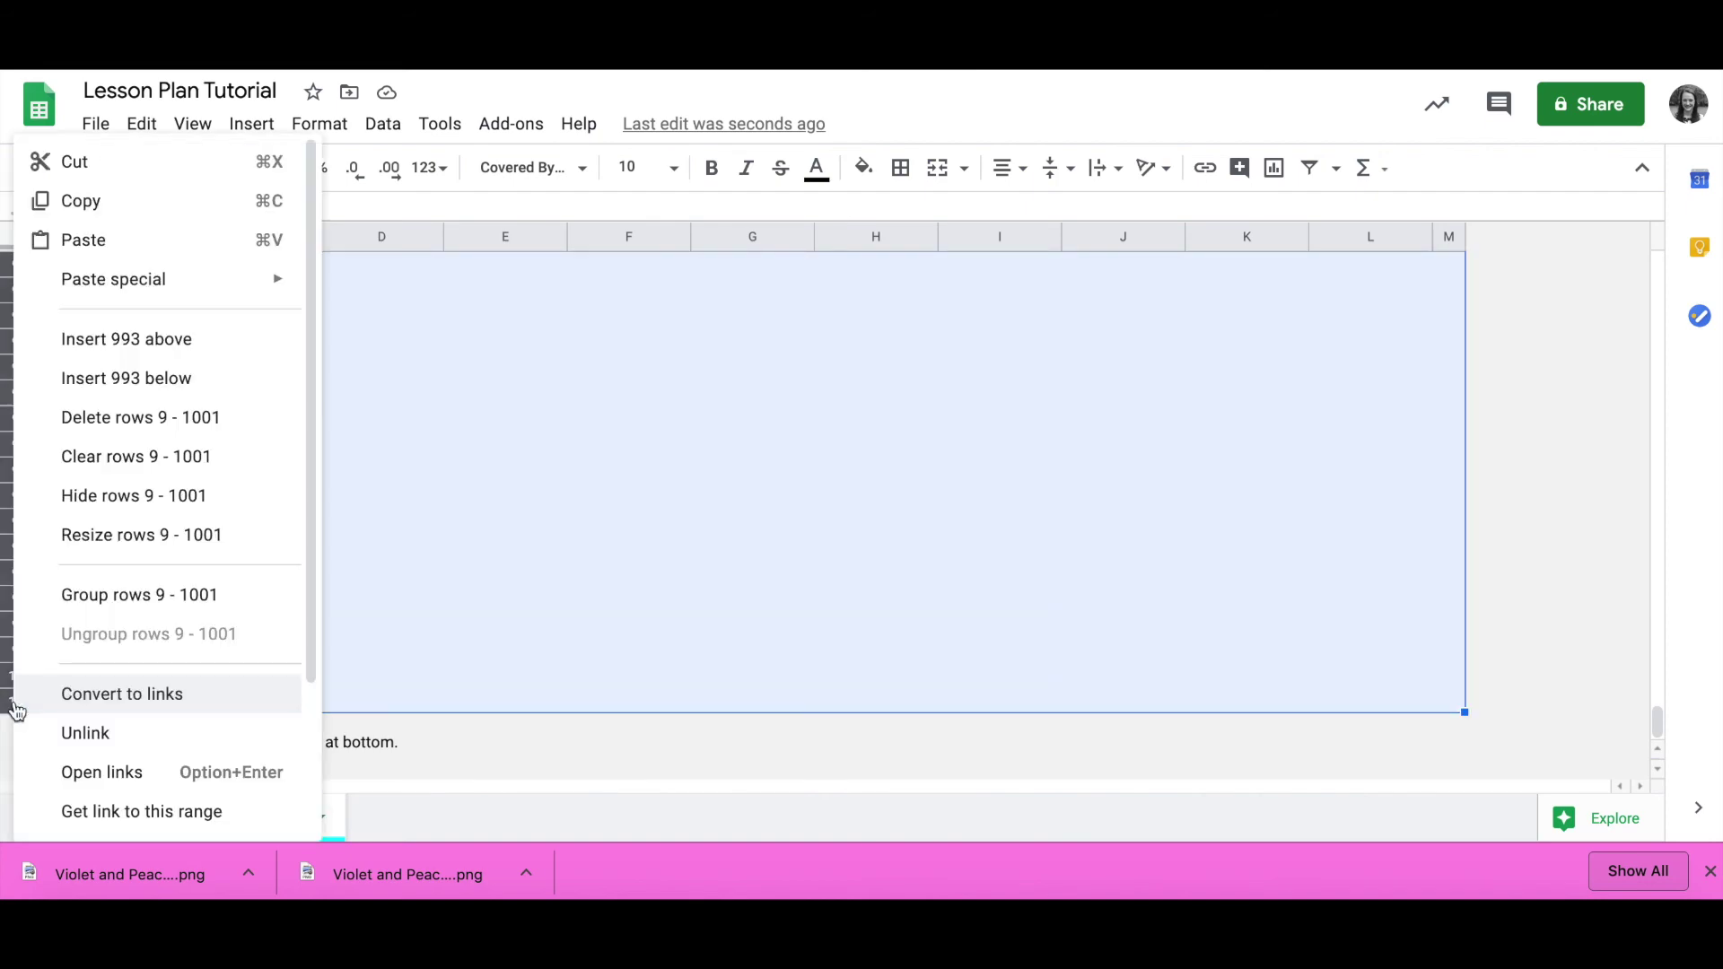
click(185, 417)
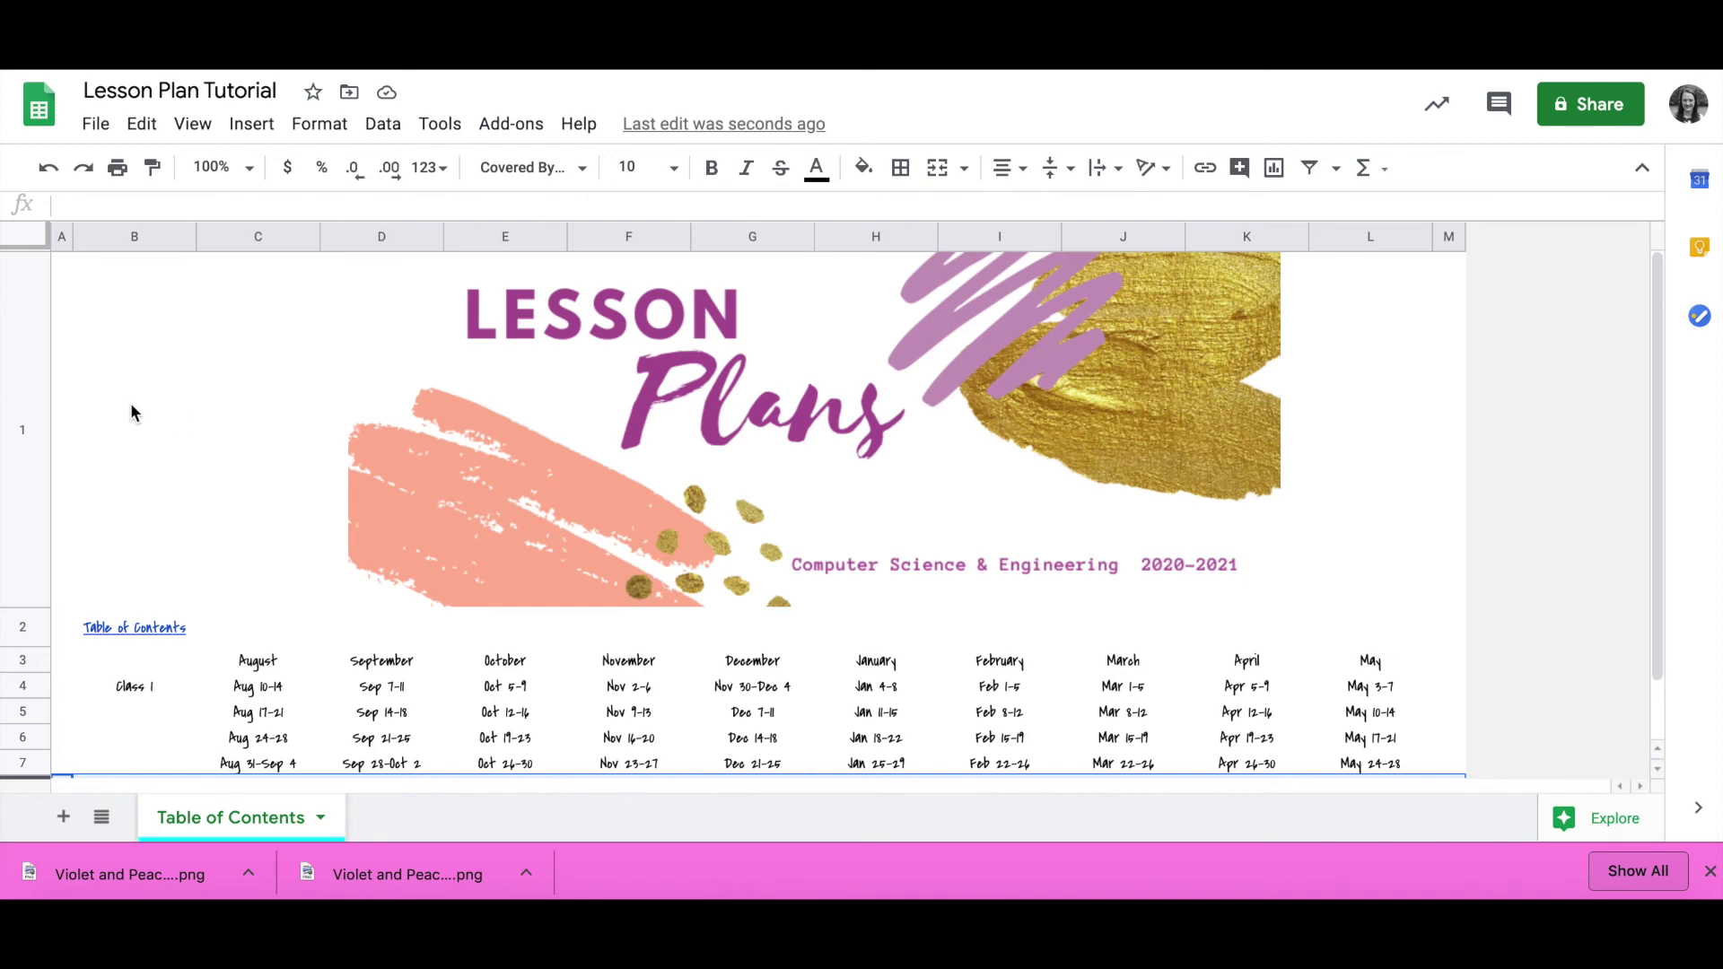
drag(27, 605, 28, 477)
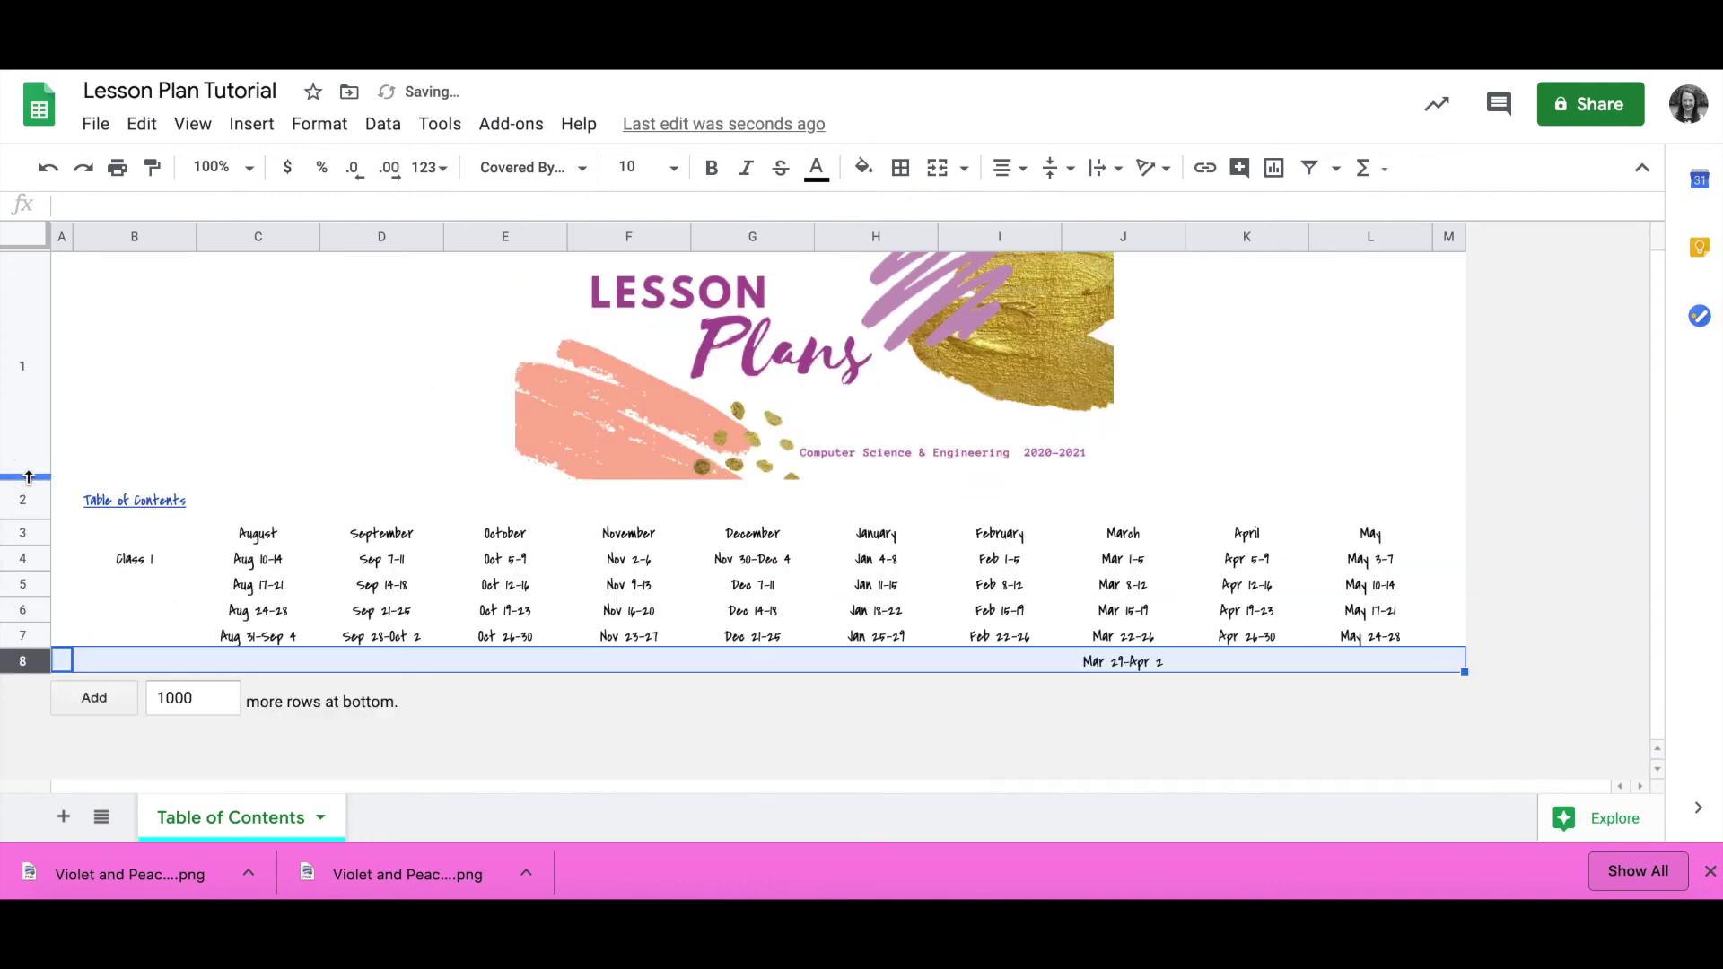
click(385, 387)
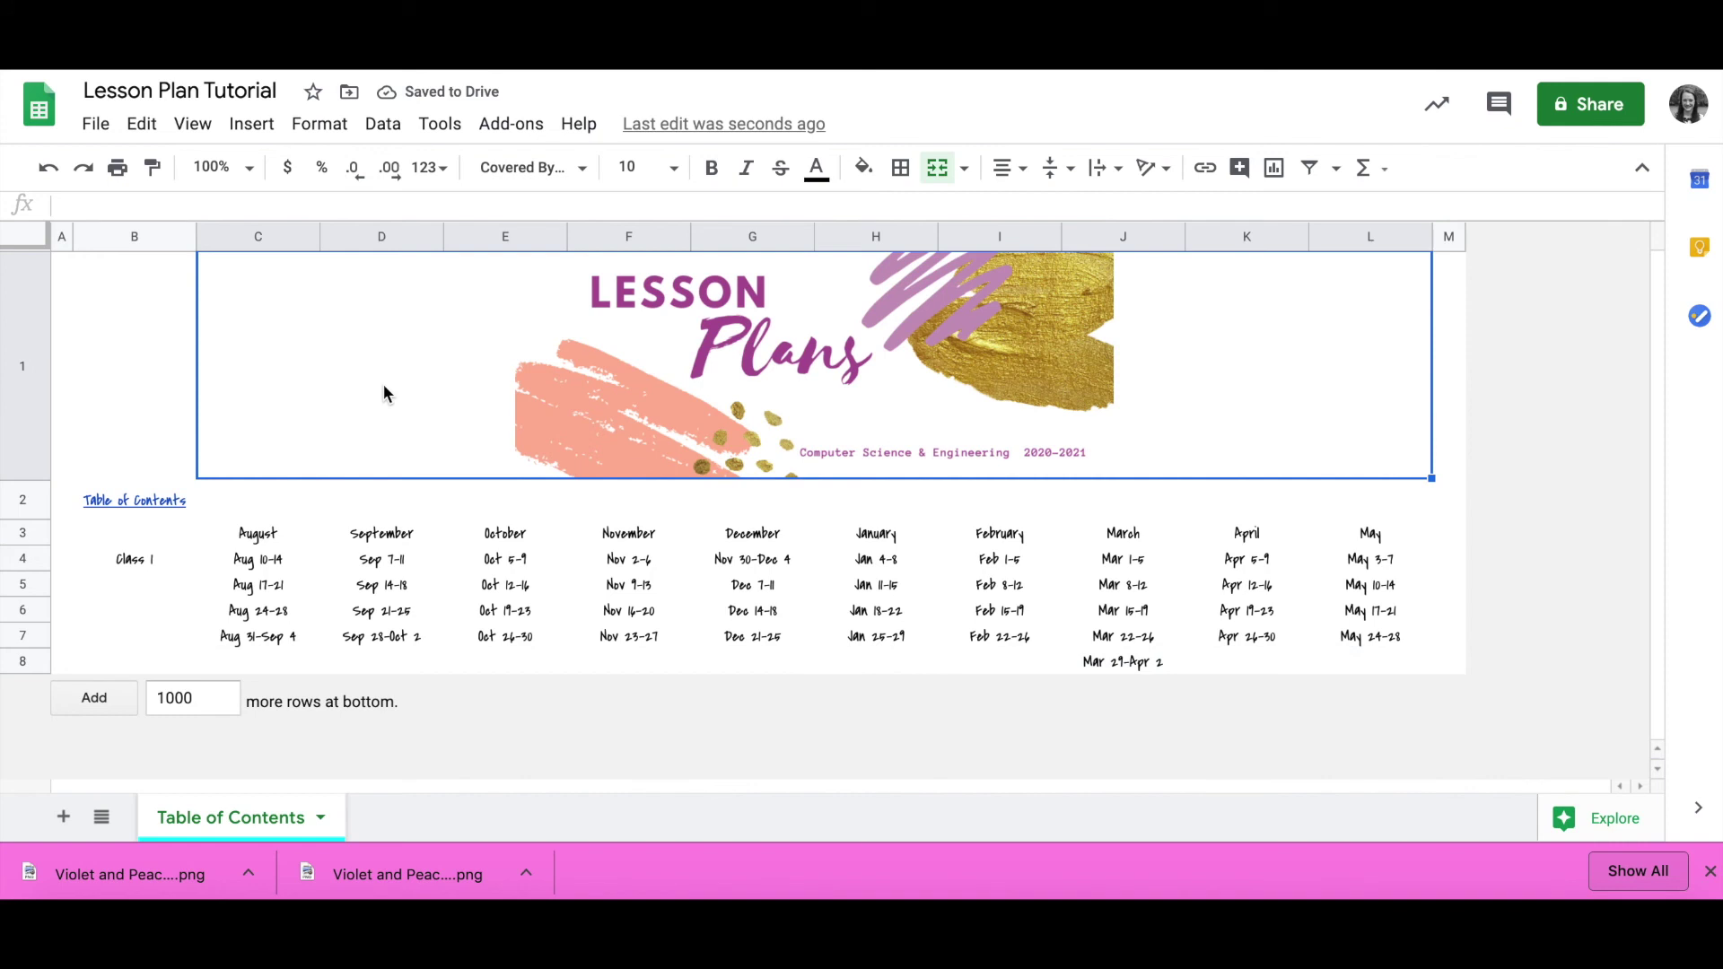
Give the August–May month row a dark magenta fill and white text
click(285, 542)
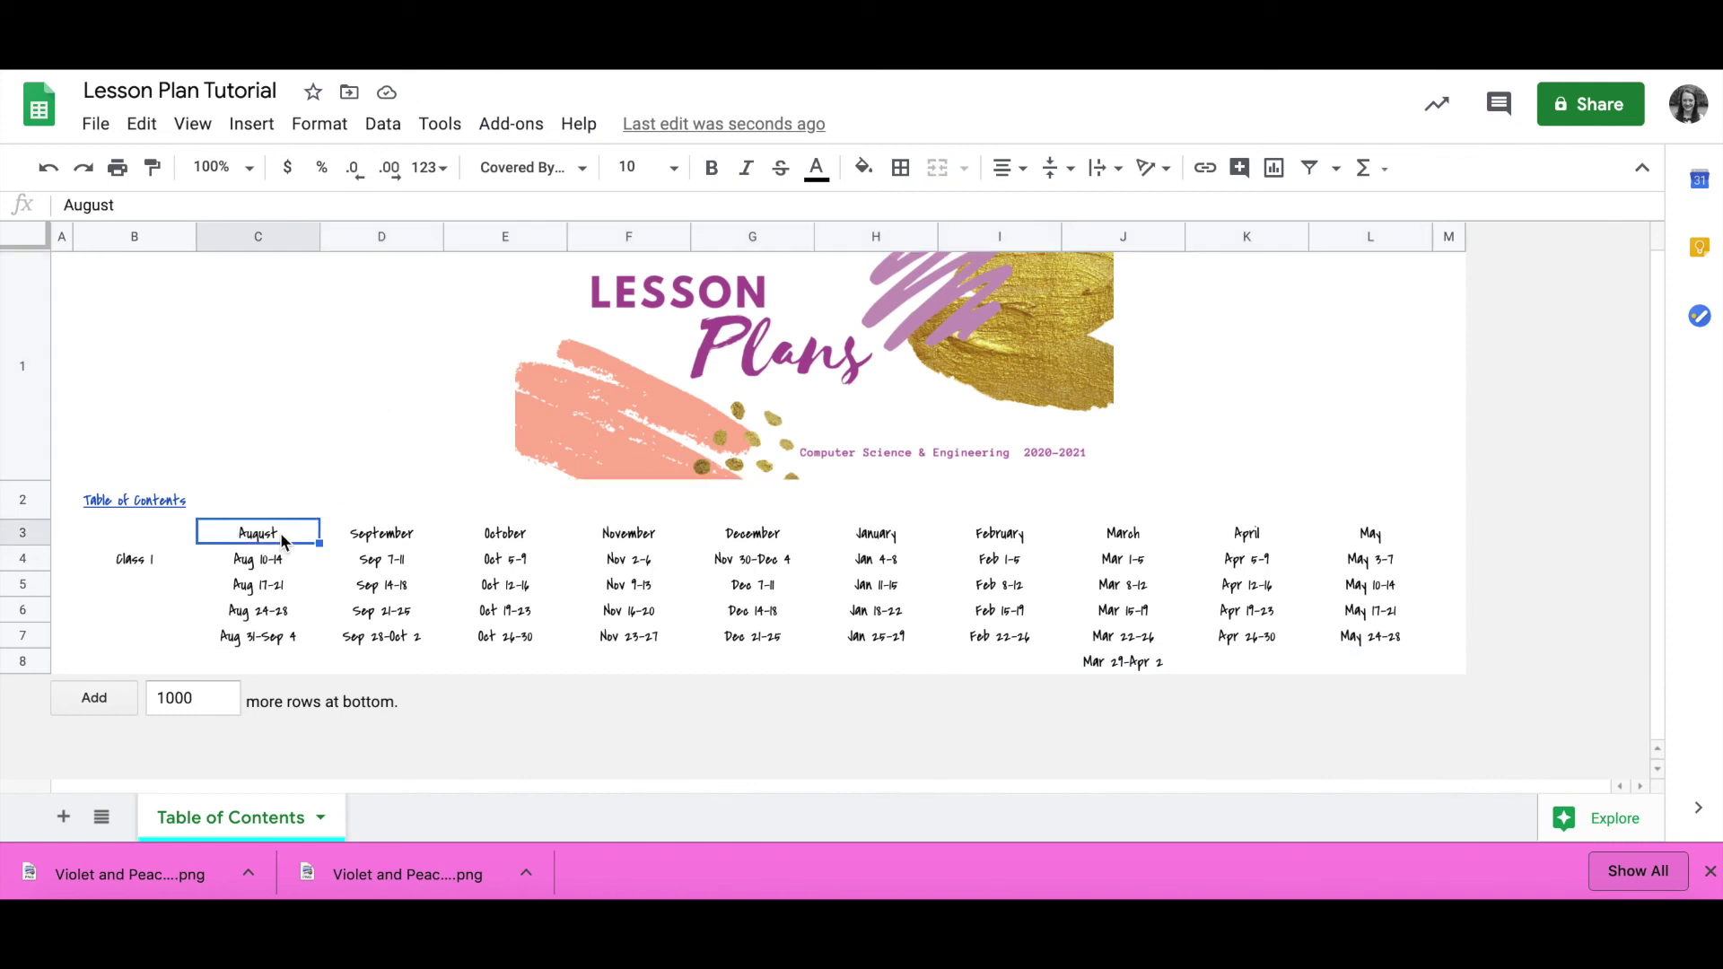
shift+click(1392, 536)
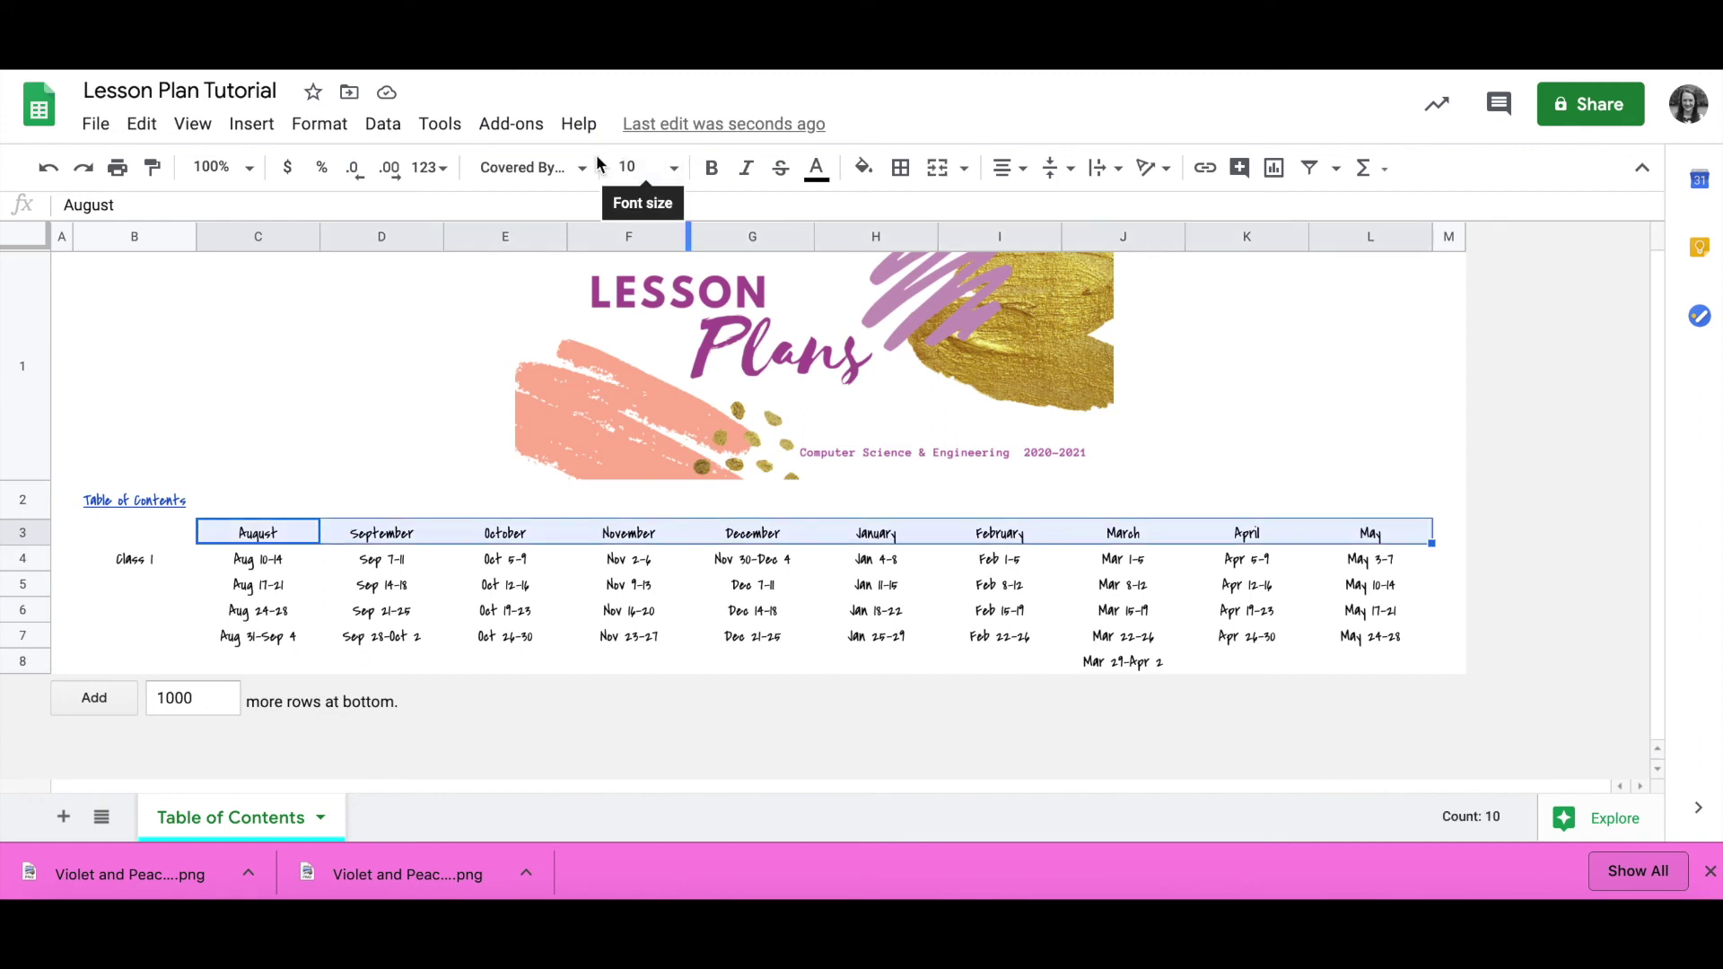
click(864, 166)
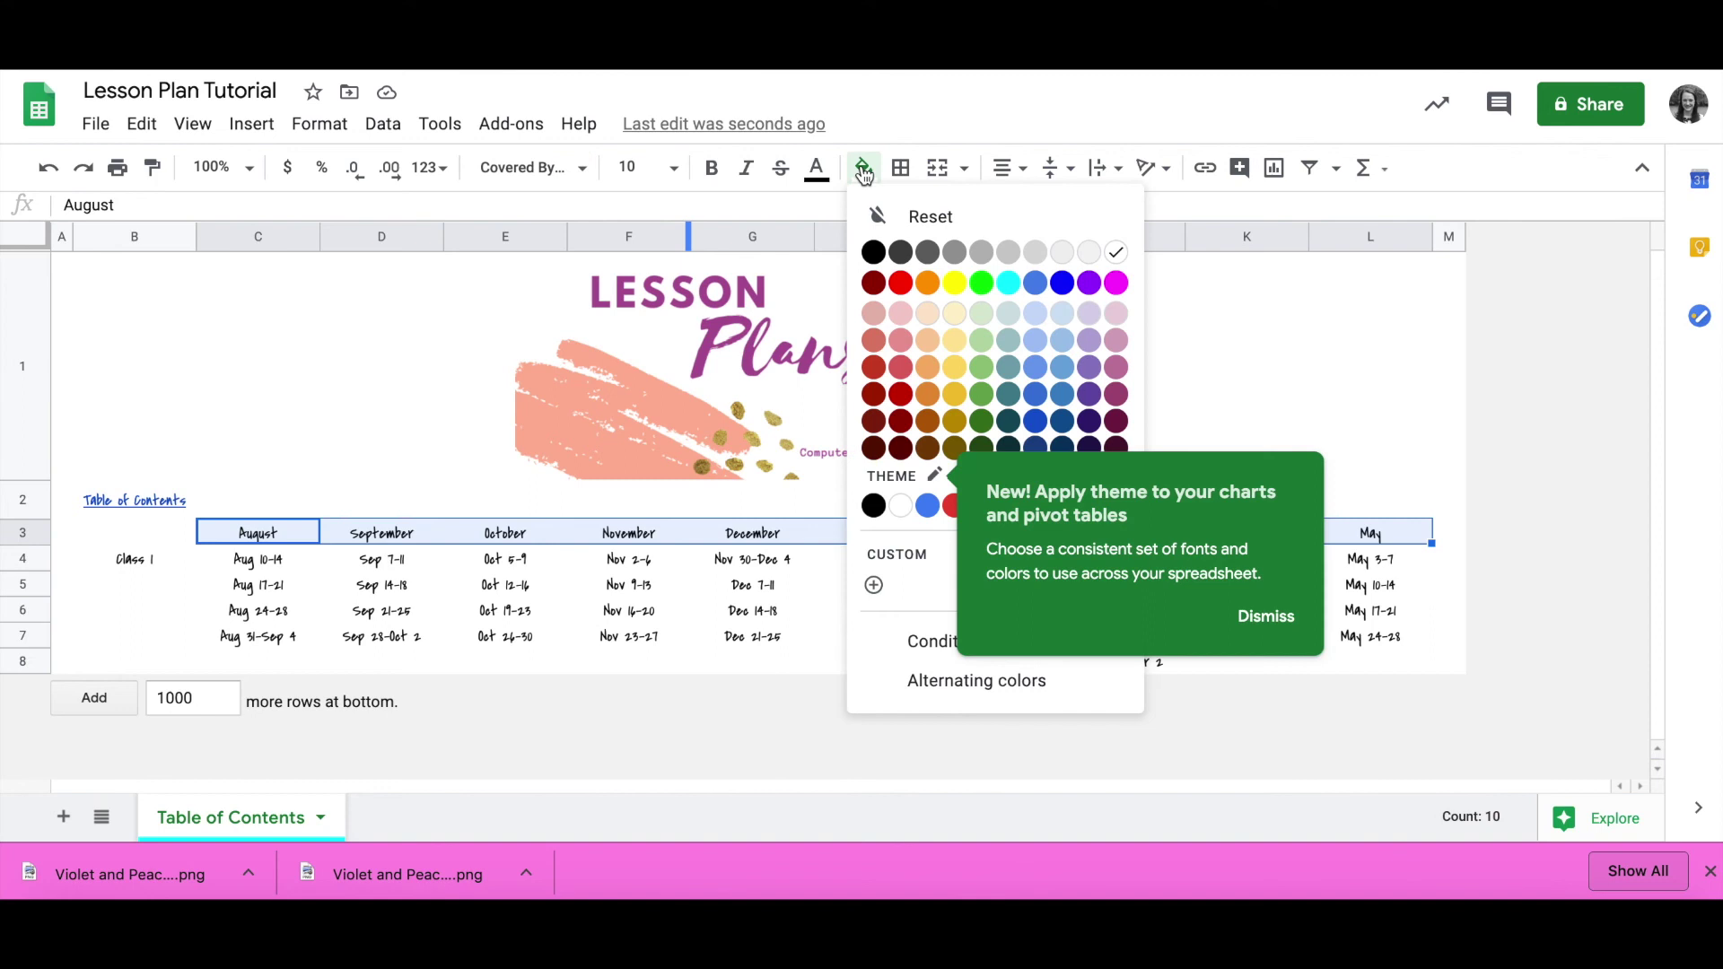
click(1118, 423)
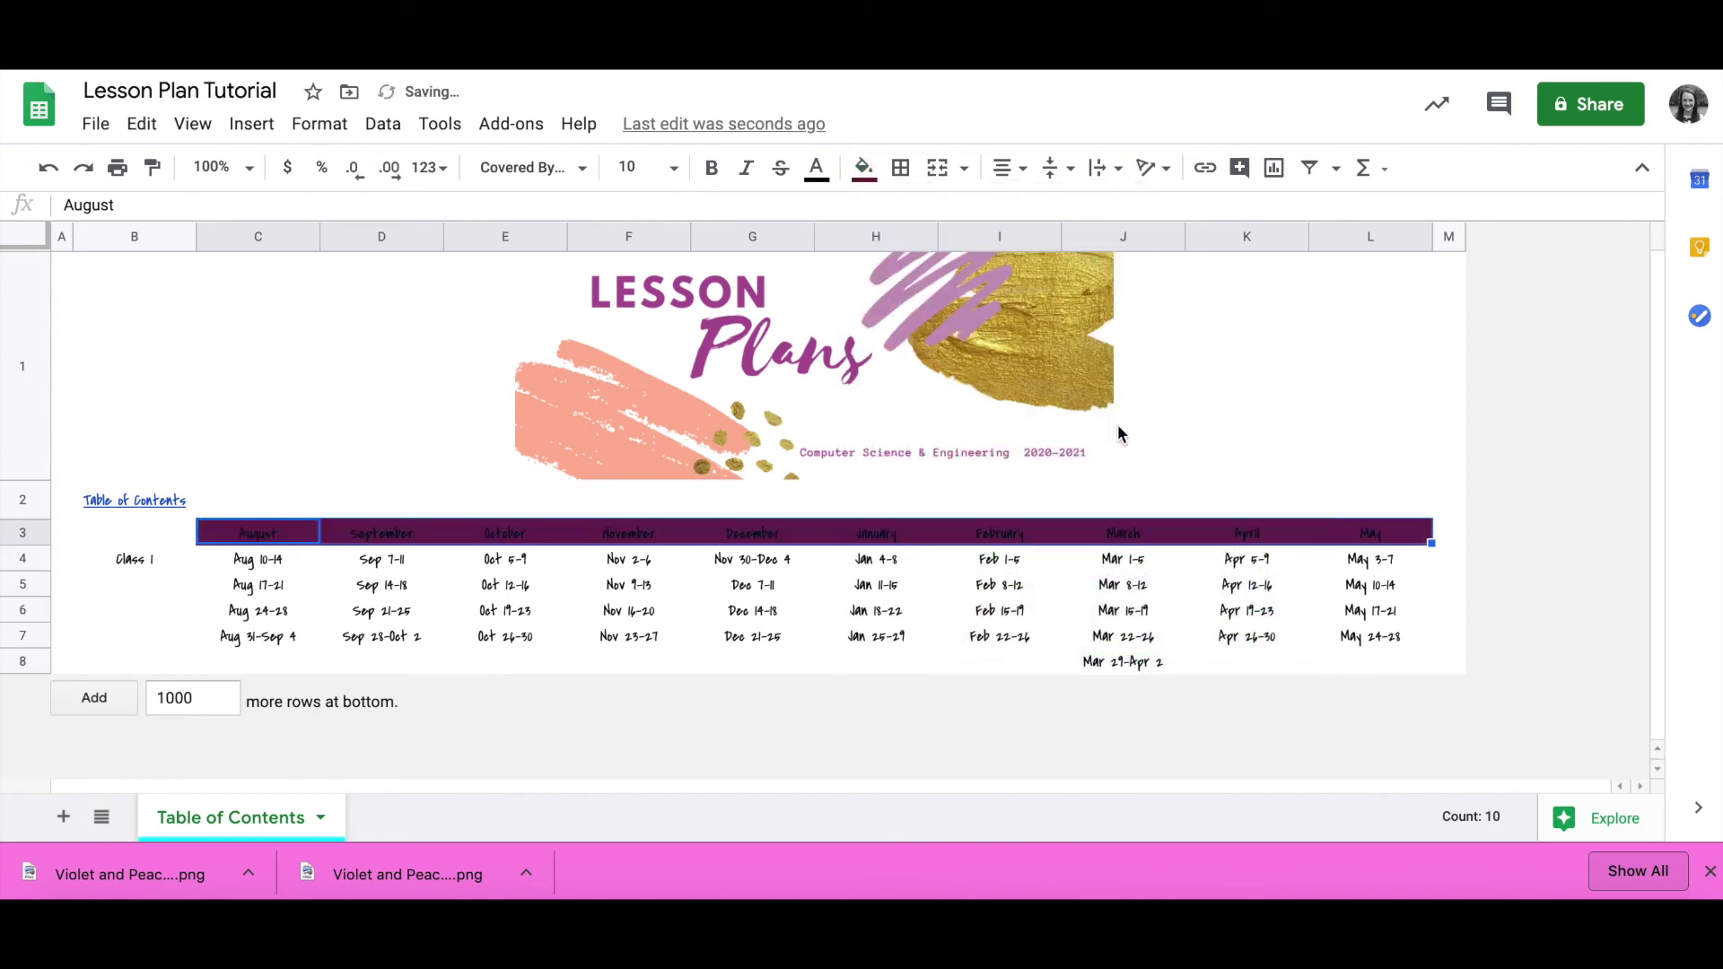
click(816, 167)
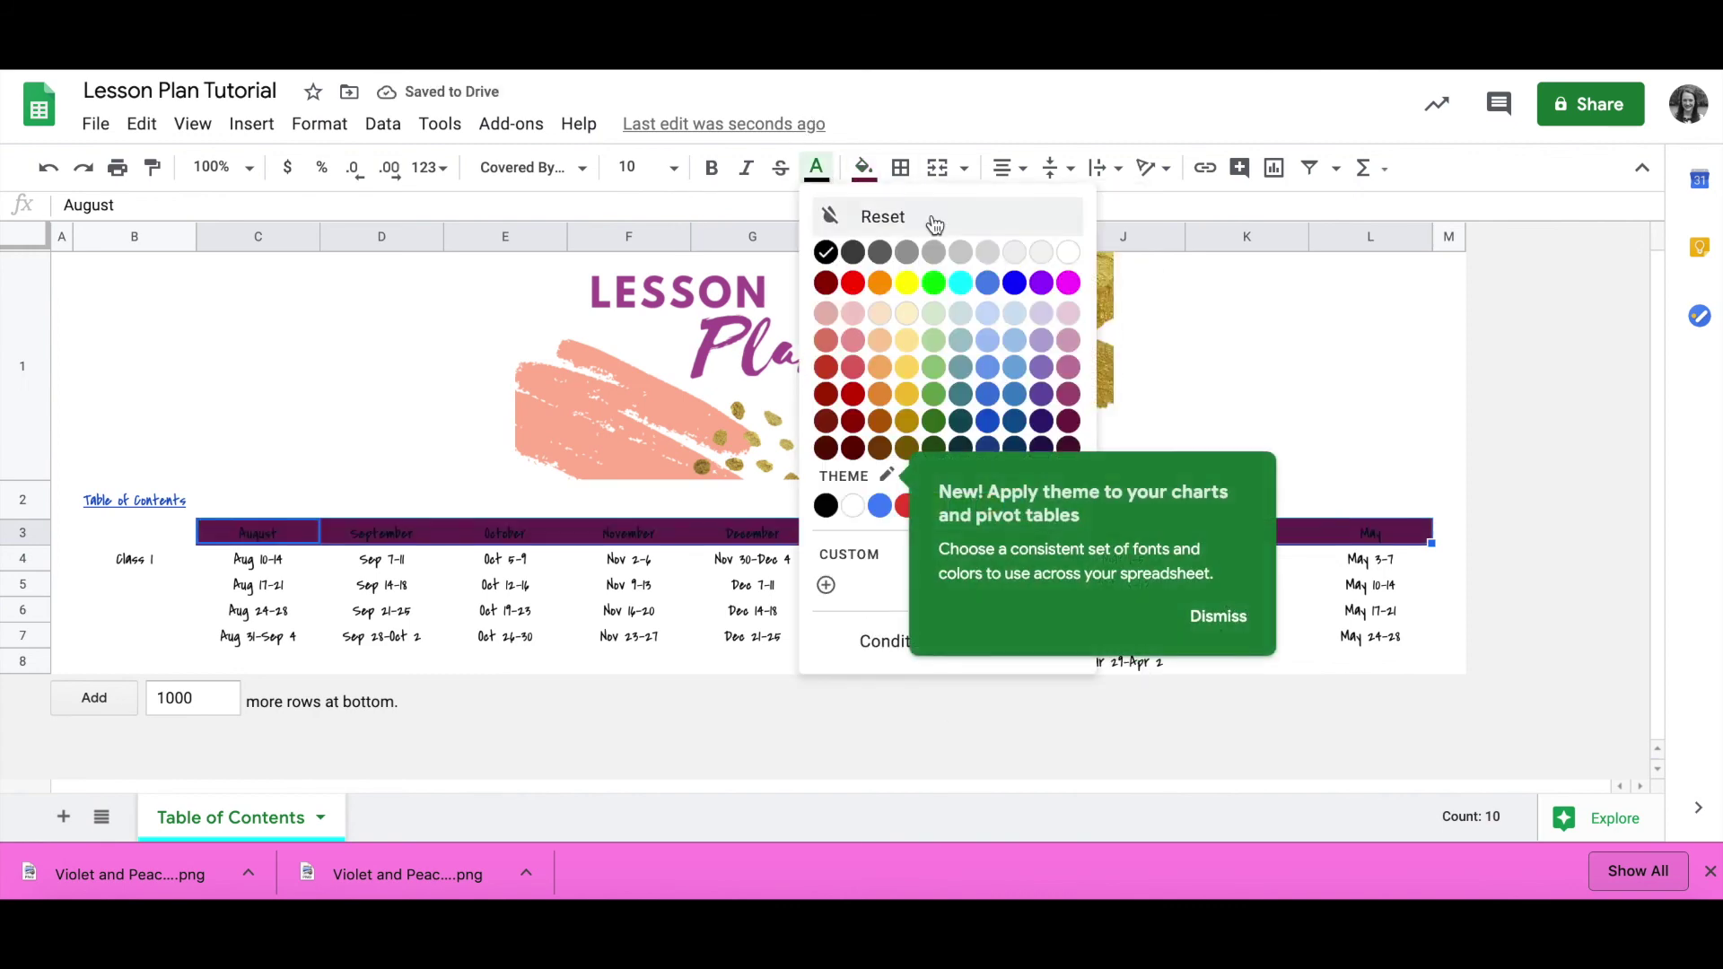
click(1070, 254)
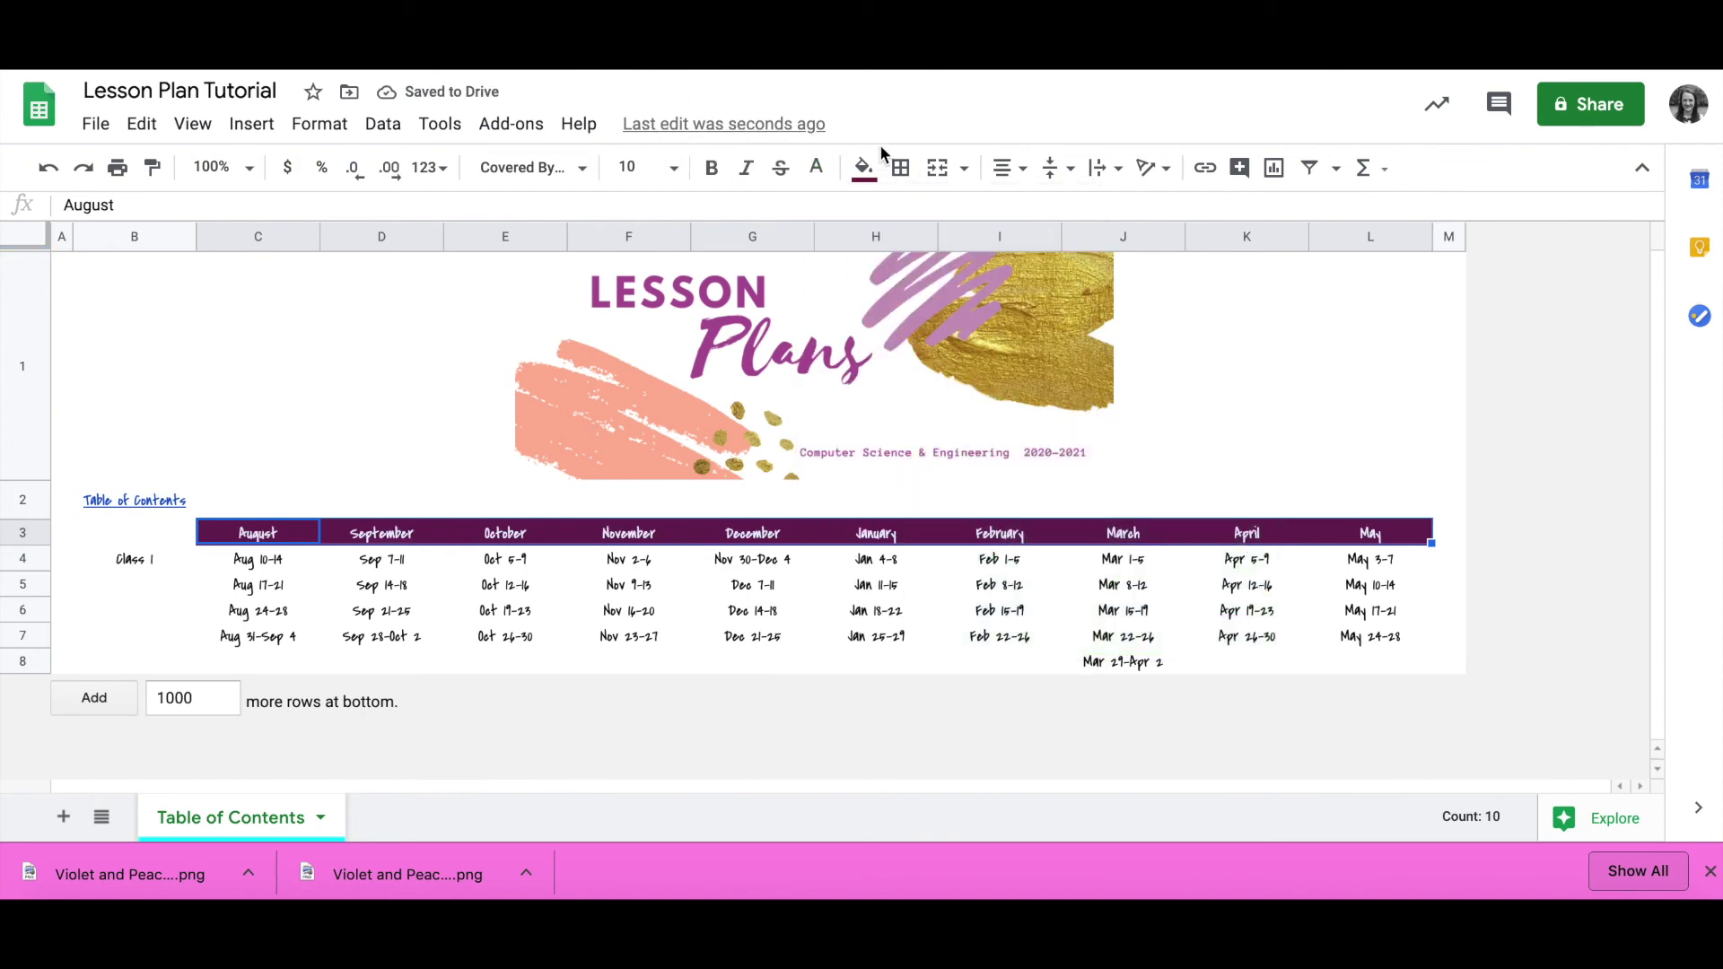
Add thick white outer and vertical borders between the month headers
click(890, 171)
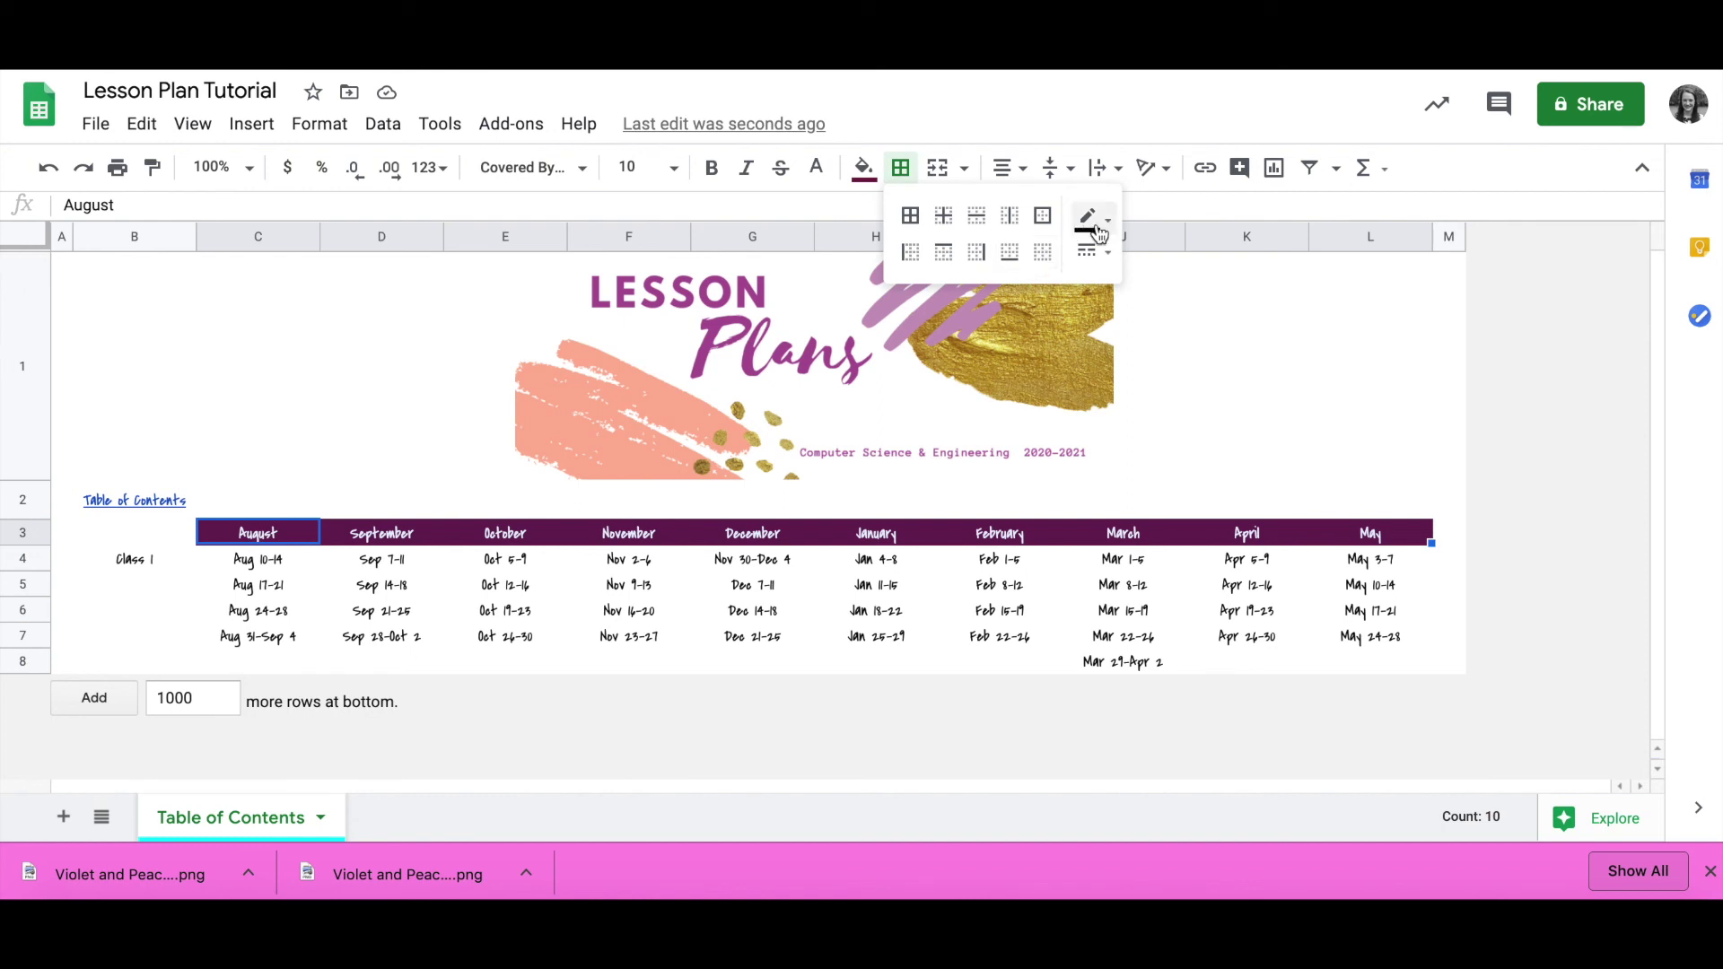
click(1105, 254)
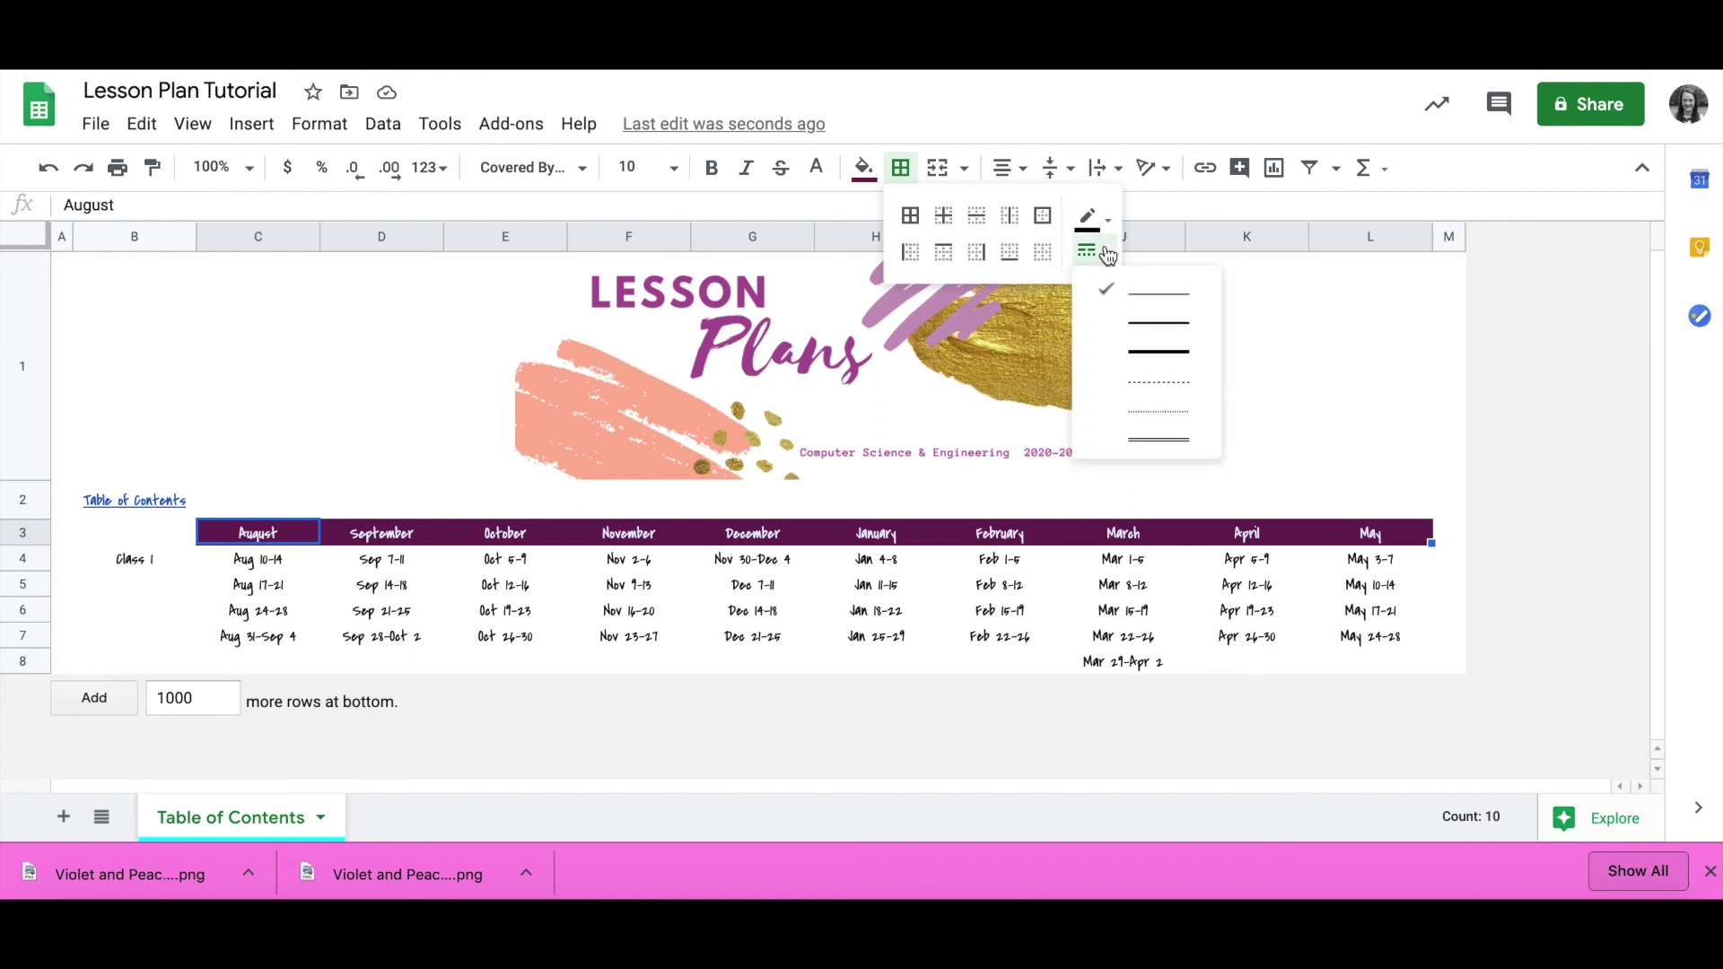
click(1134, 321)
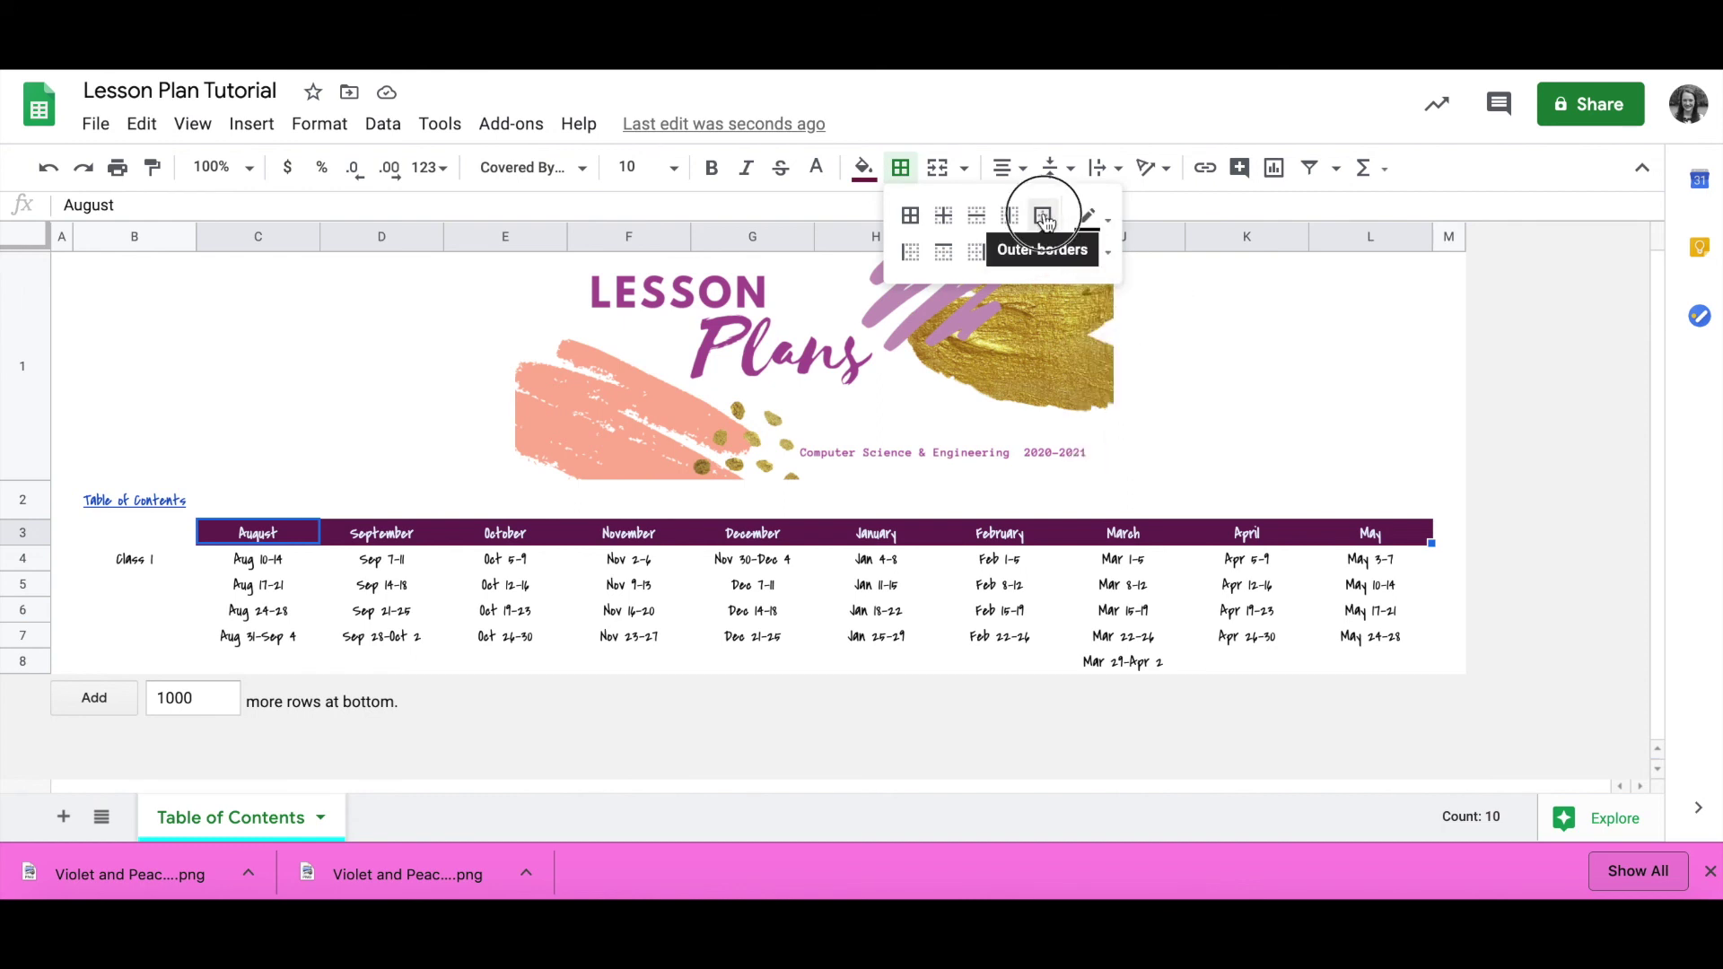
click(1043, 217)
click(1010, 220)
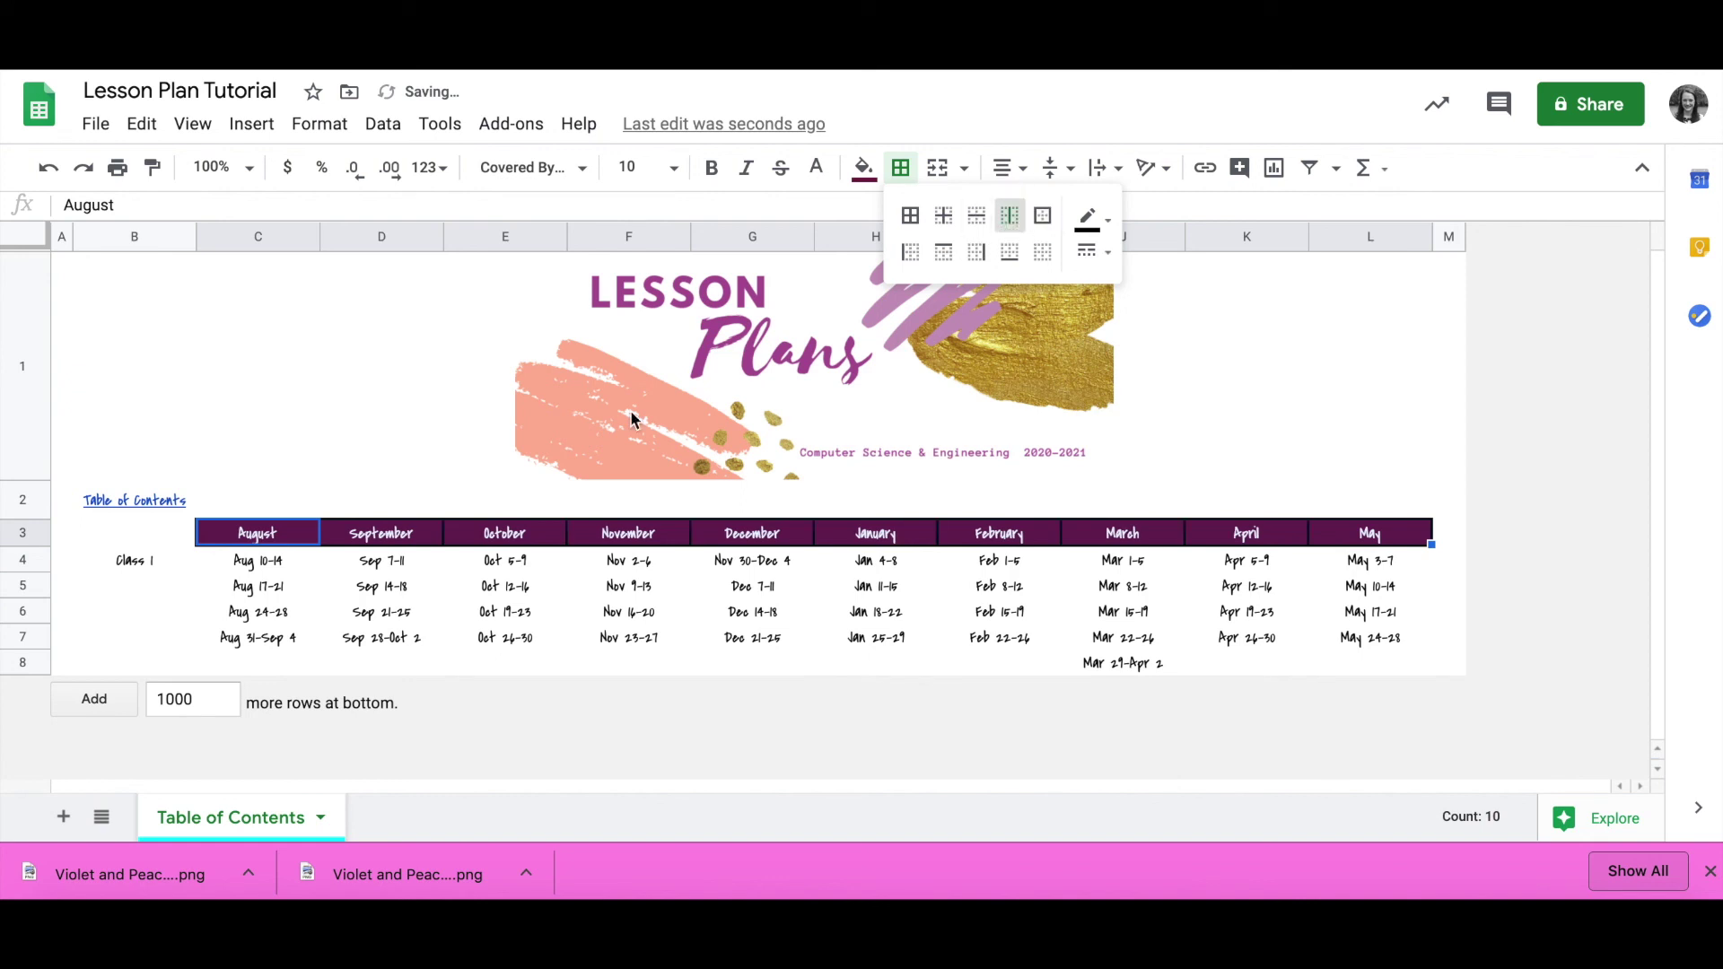
click(1118, 220)
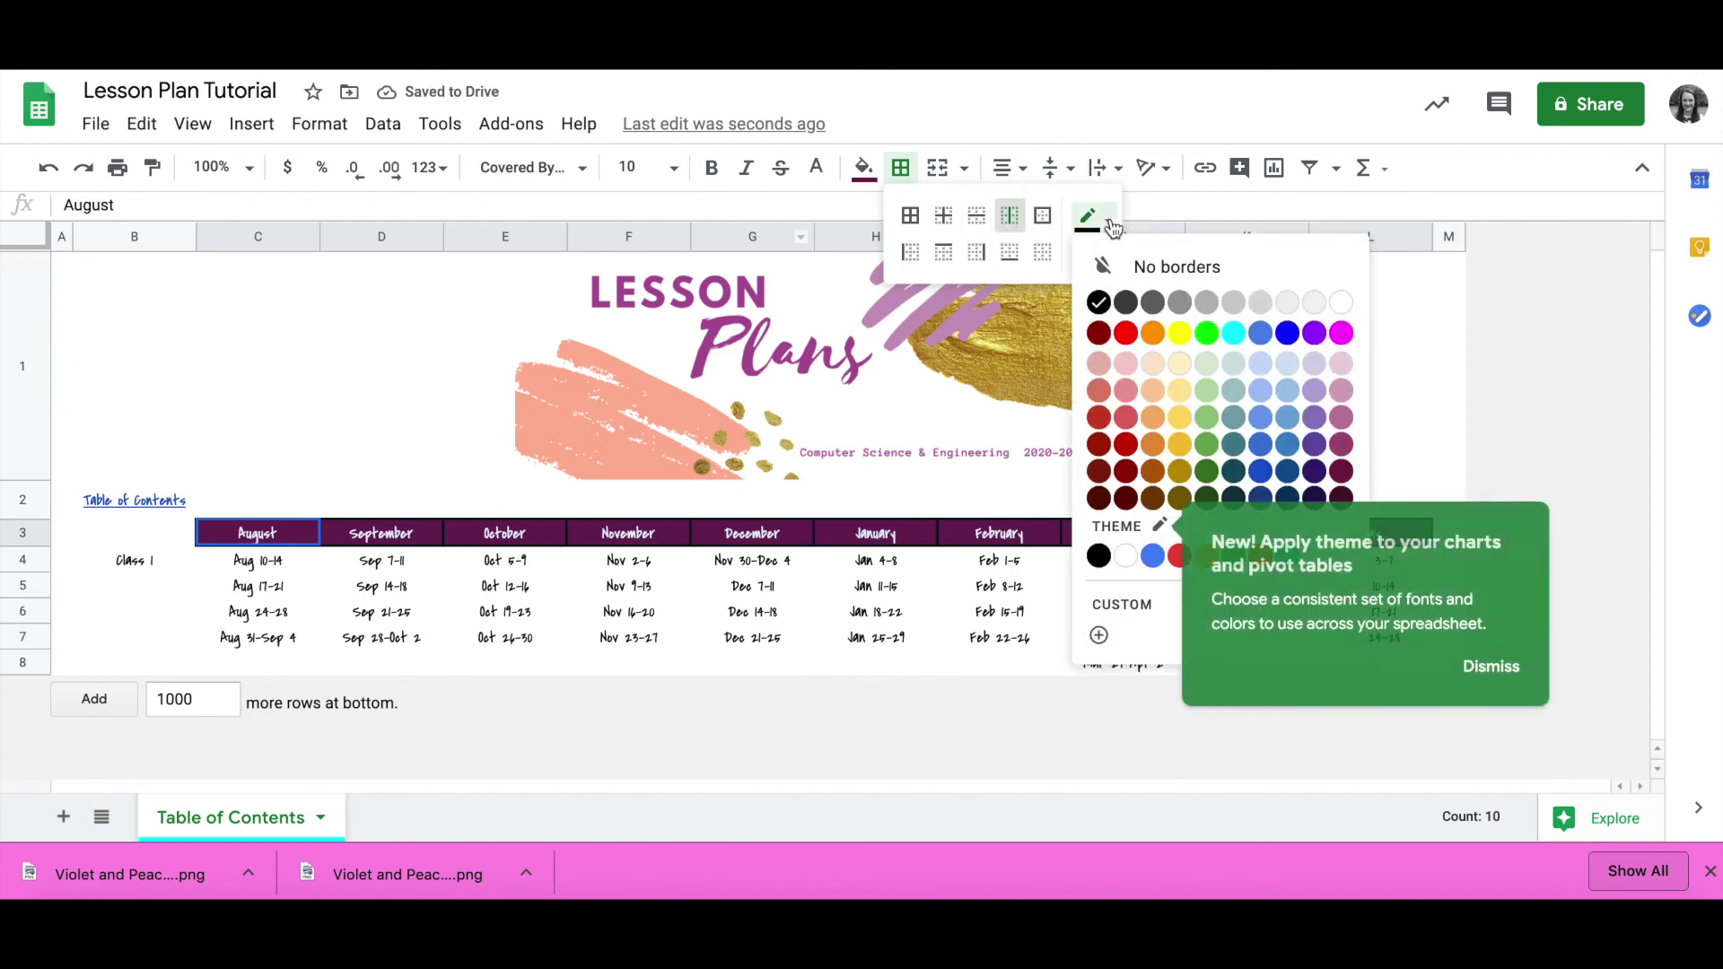
click(1337, 305)
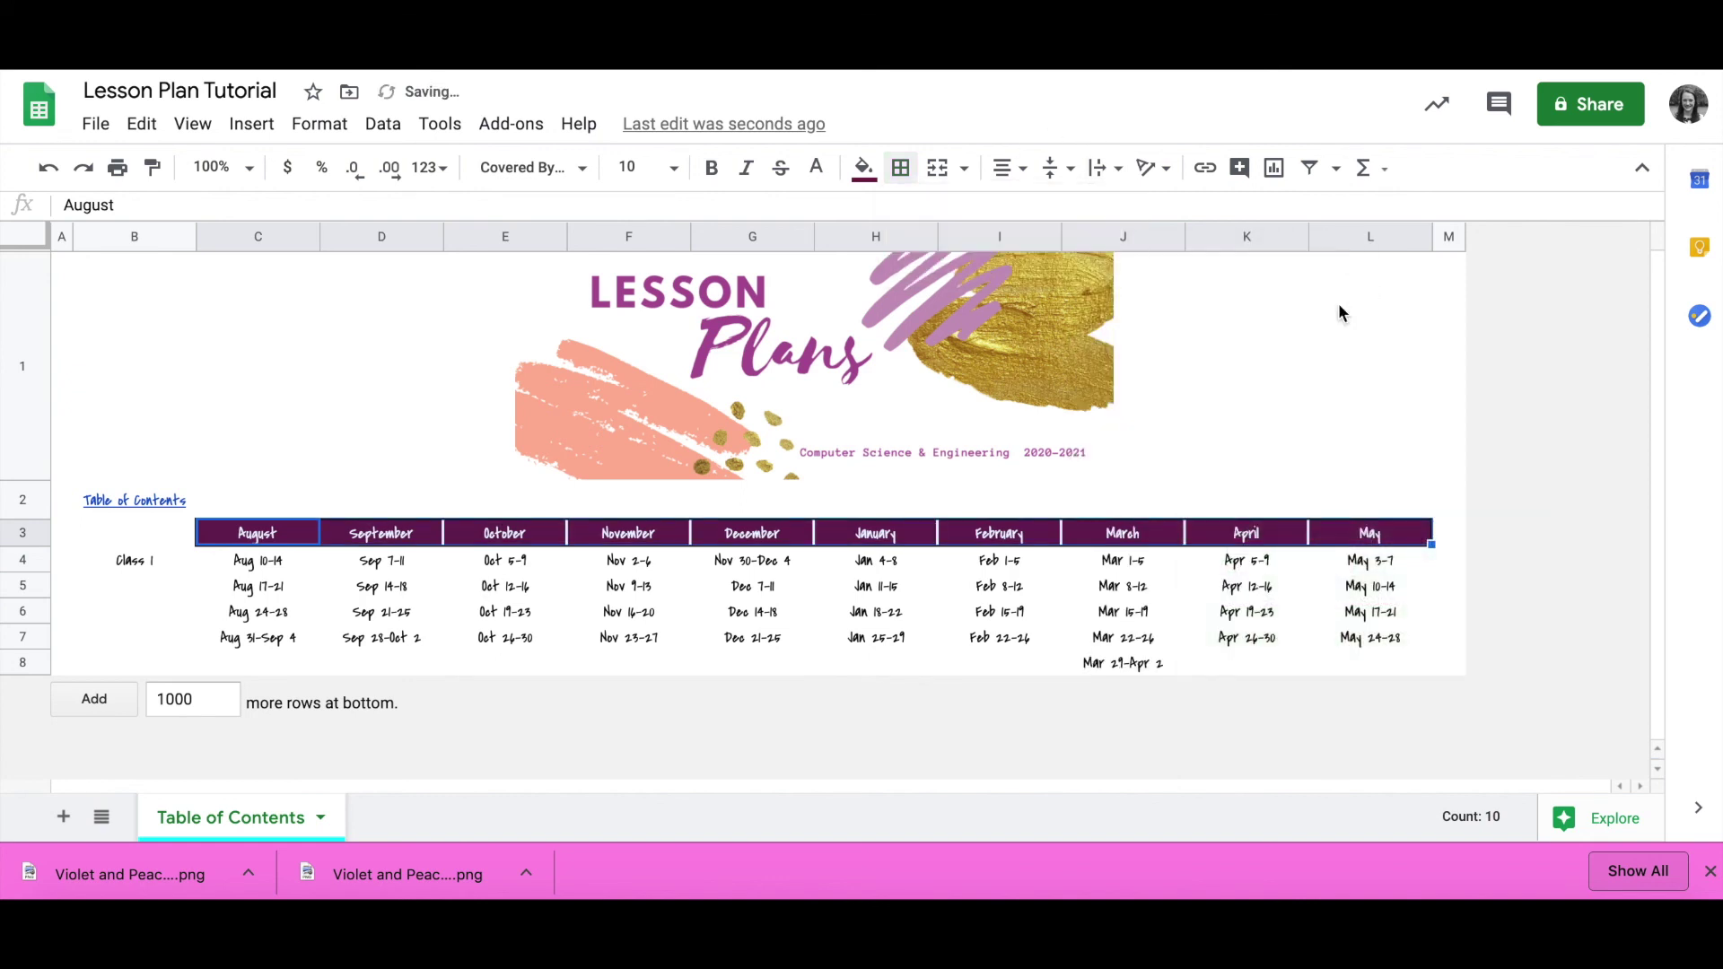
click(900, 170)
click(1042, 218)
Add black dotted horizontal borders between the August week cells C4:C7
click(267, 564)
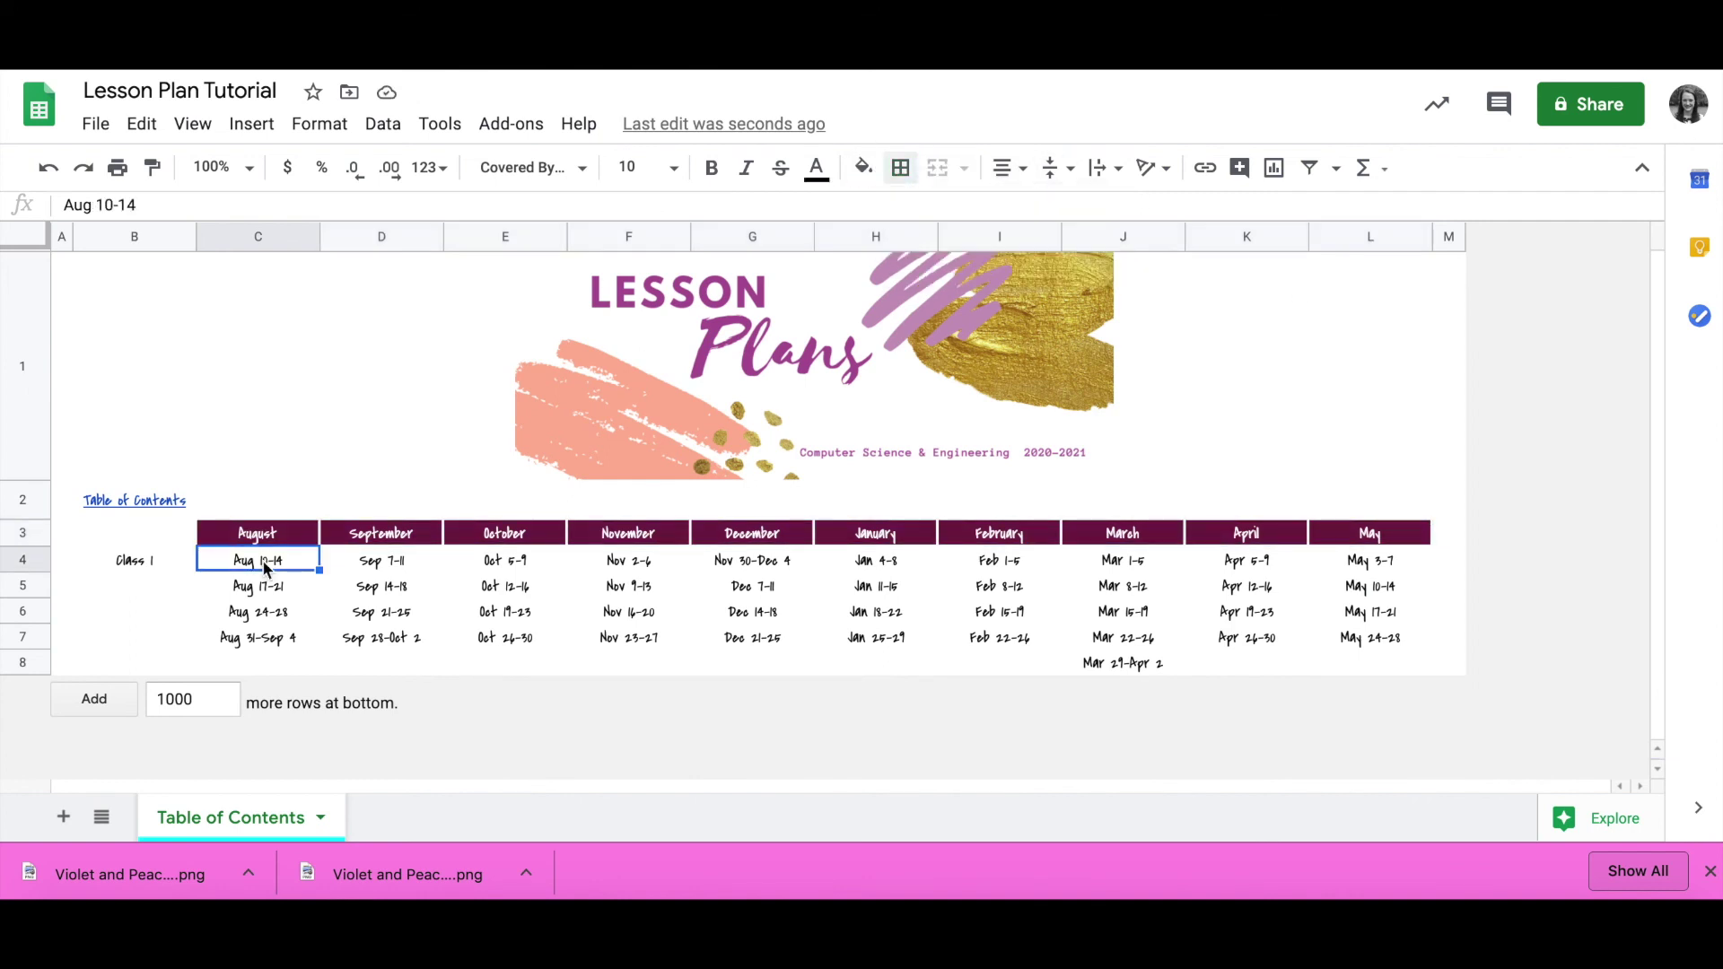
shift+click(289, 638)
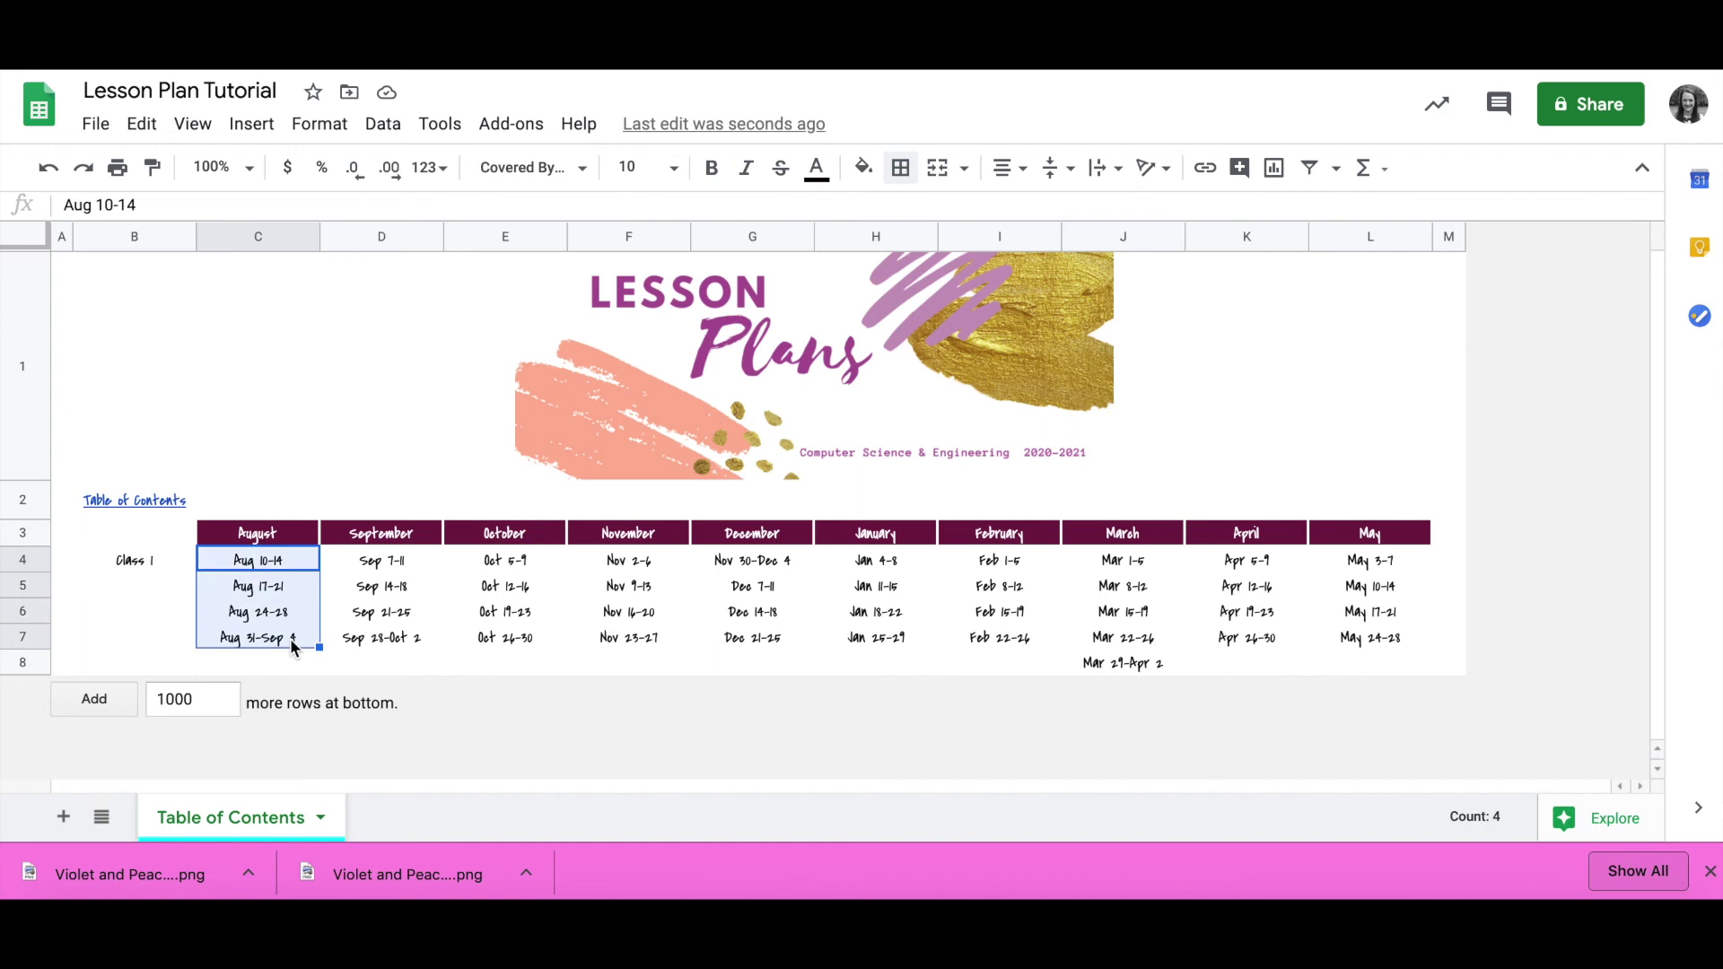
click(908, 179)
click(1093, 253)
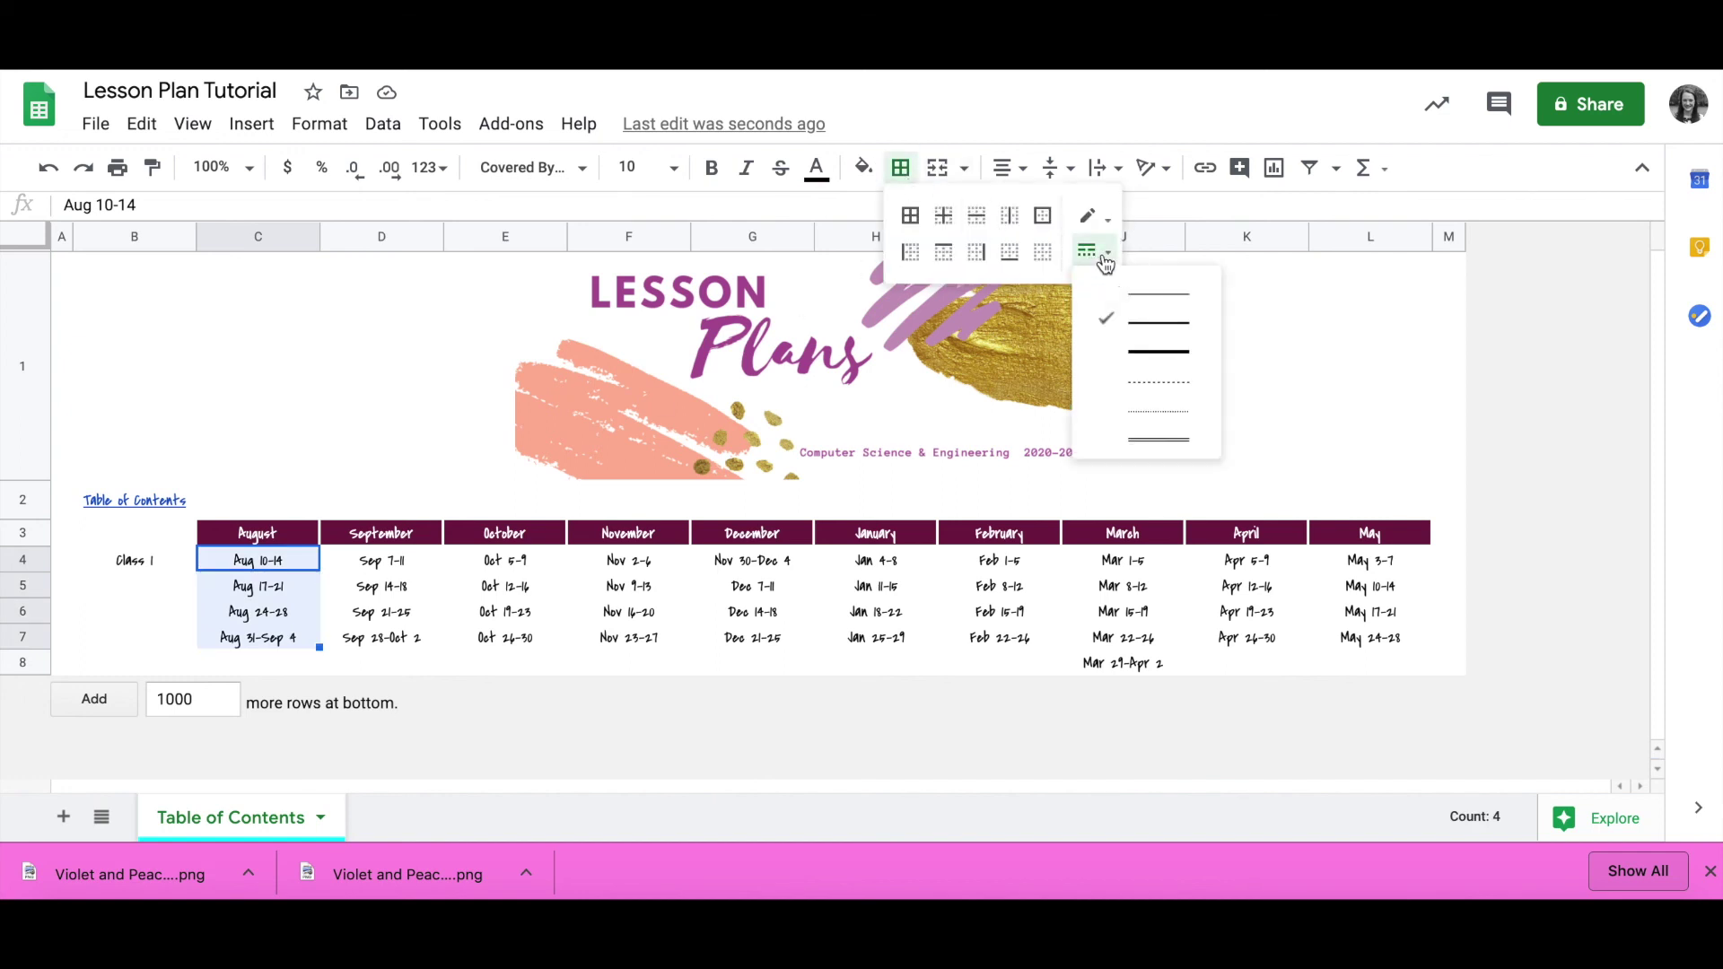
click(1141, 384)
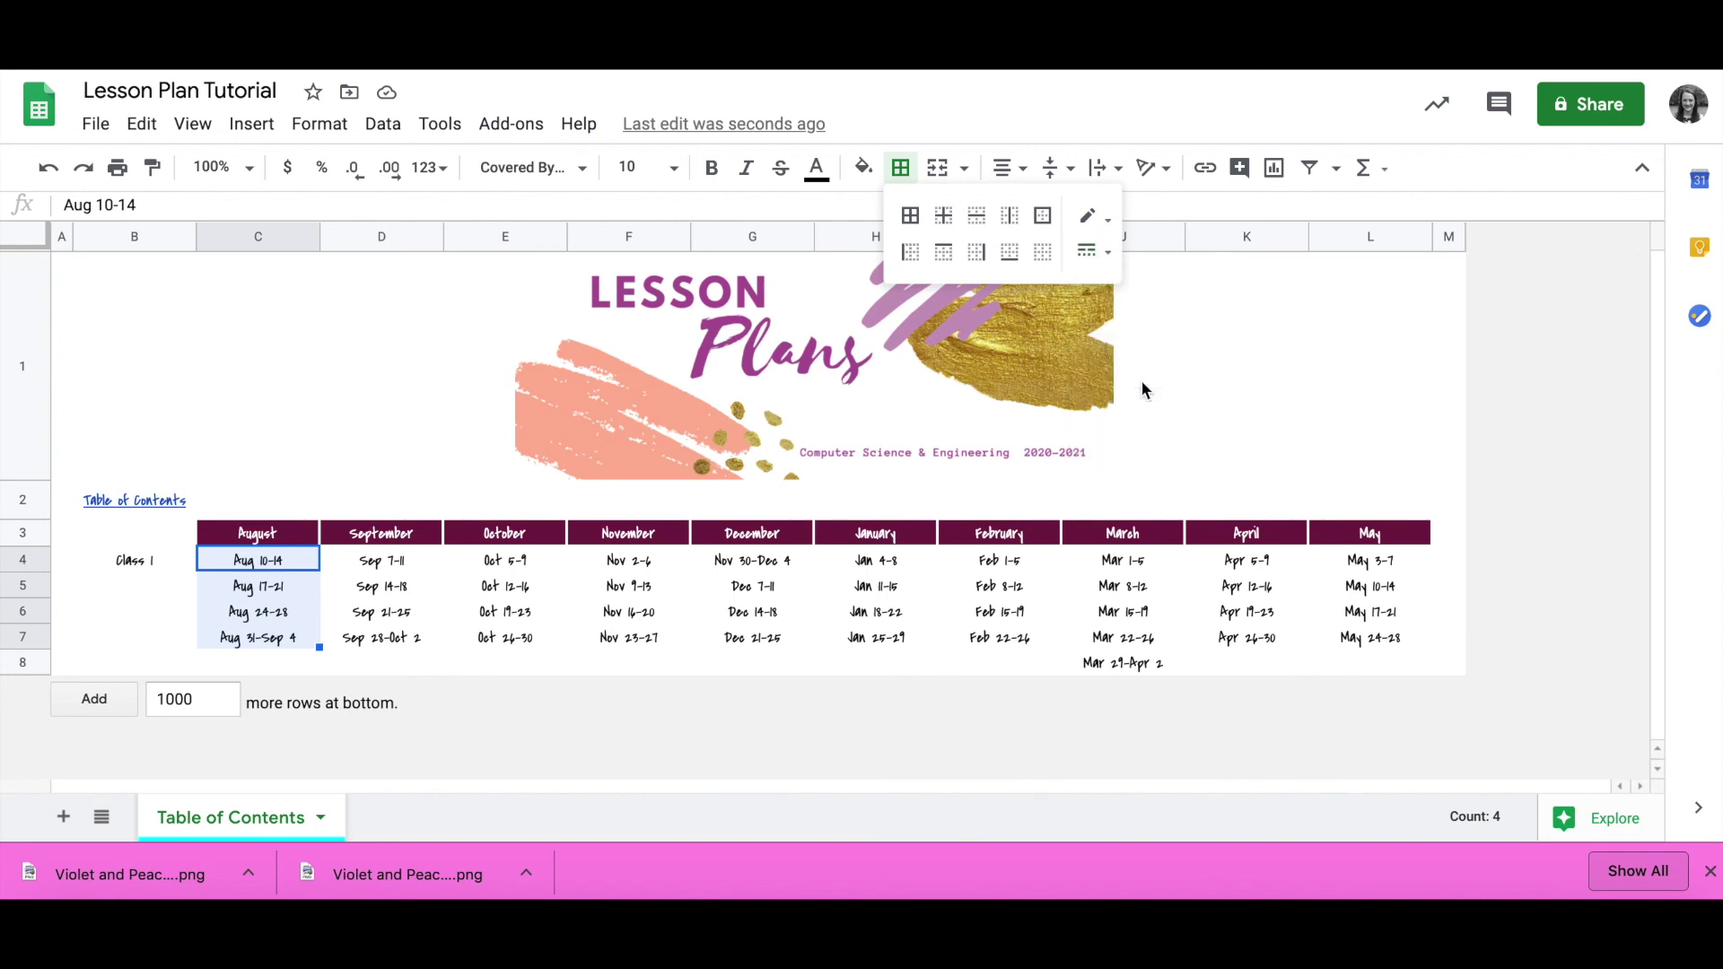
click(980, 223)
click(982, 224)
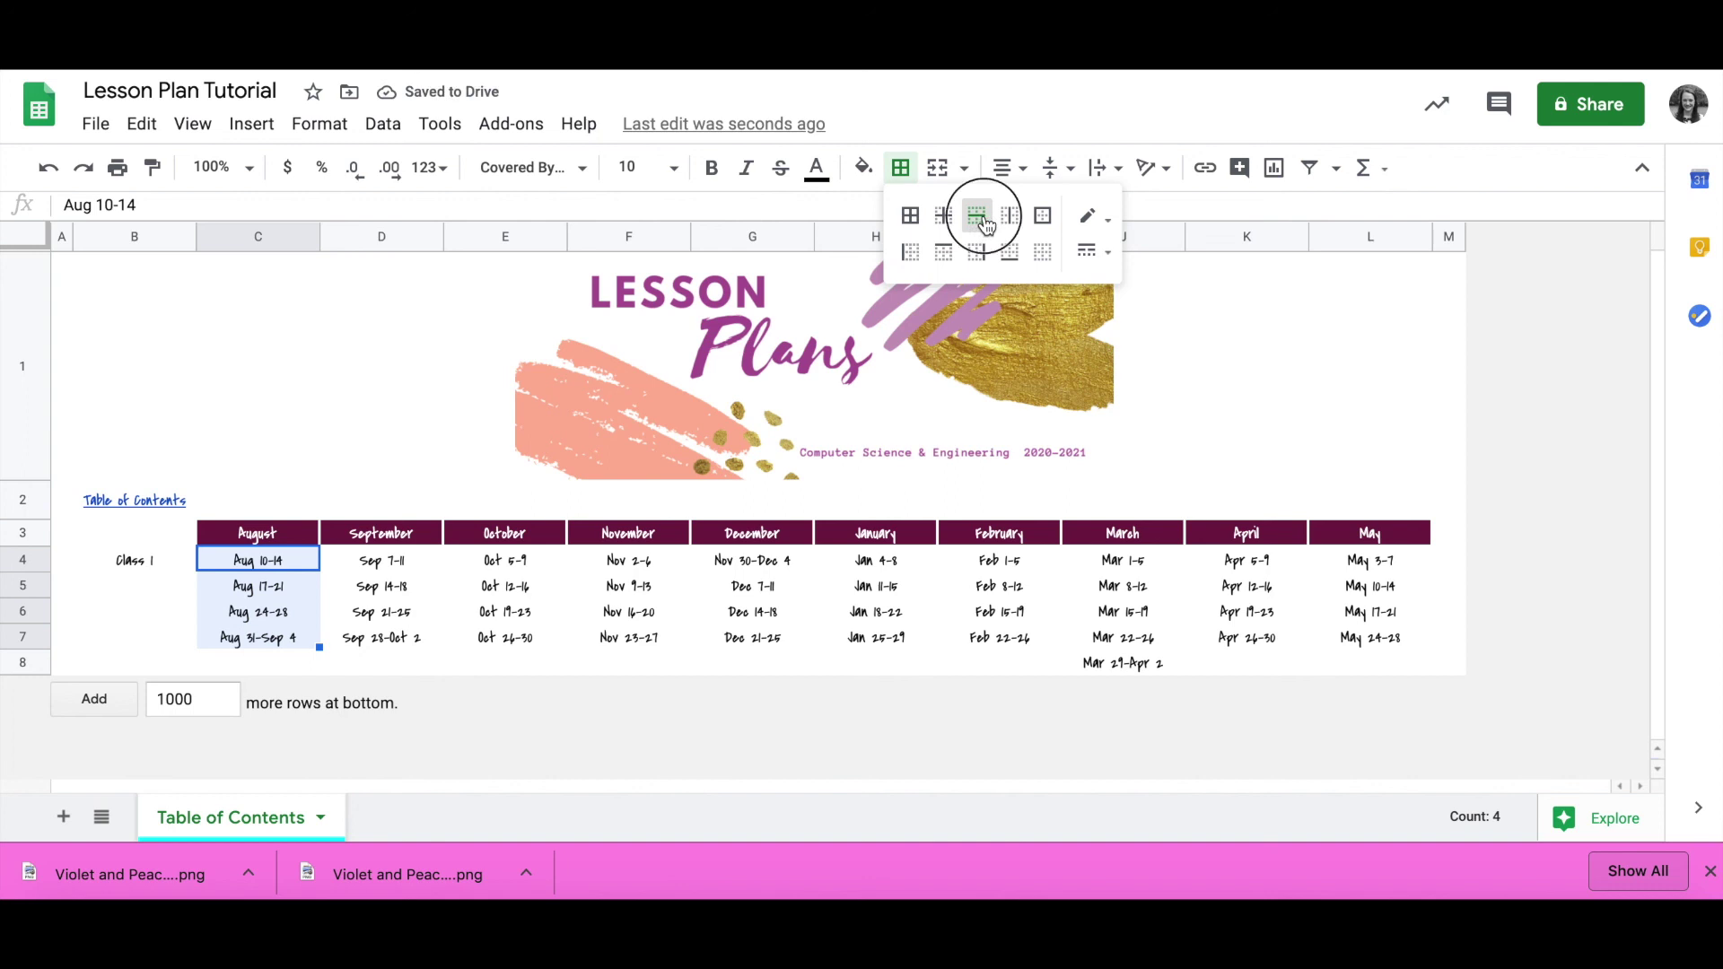
click(1089, 216)
click(1099, 303)
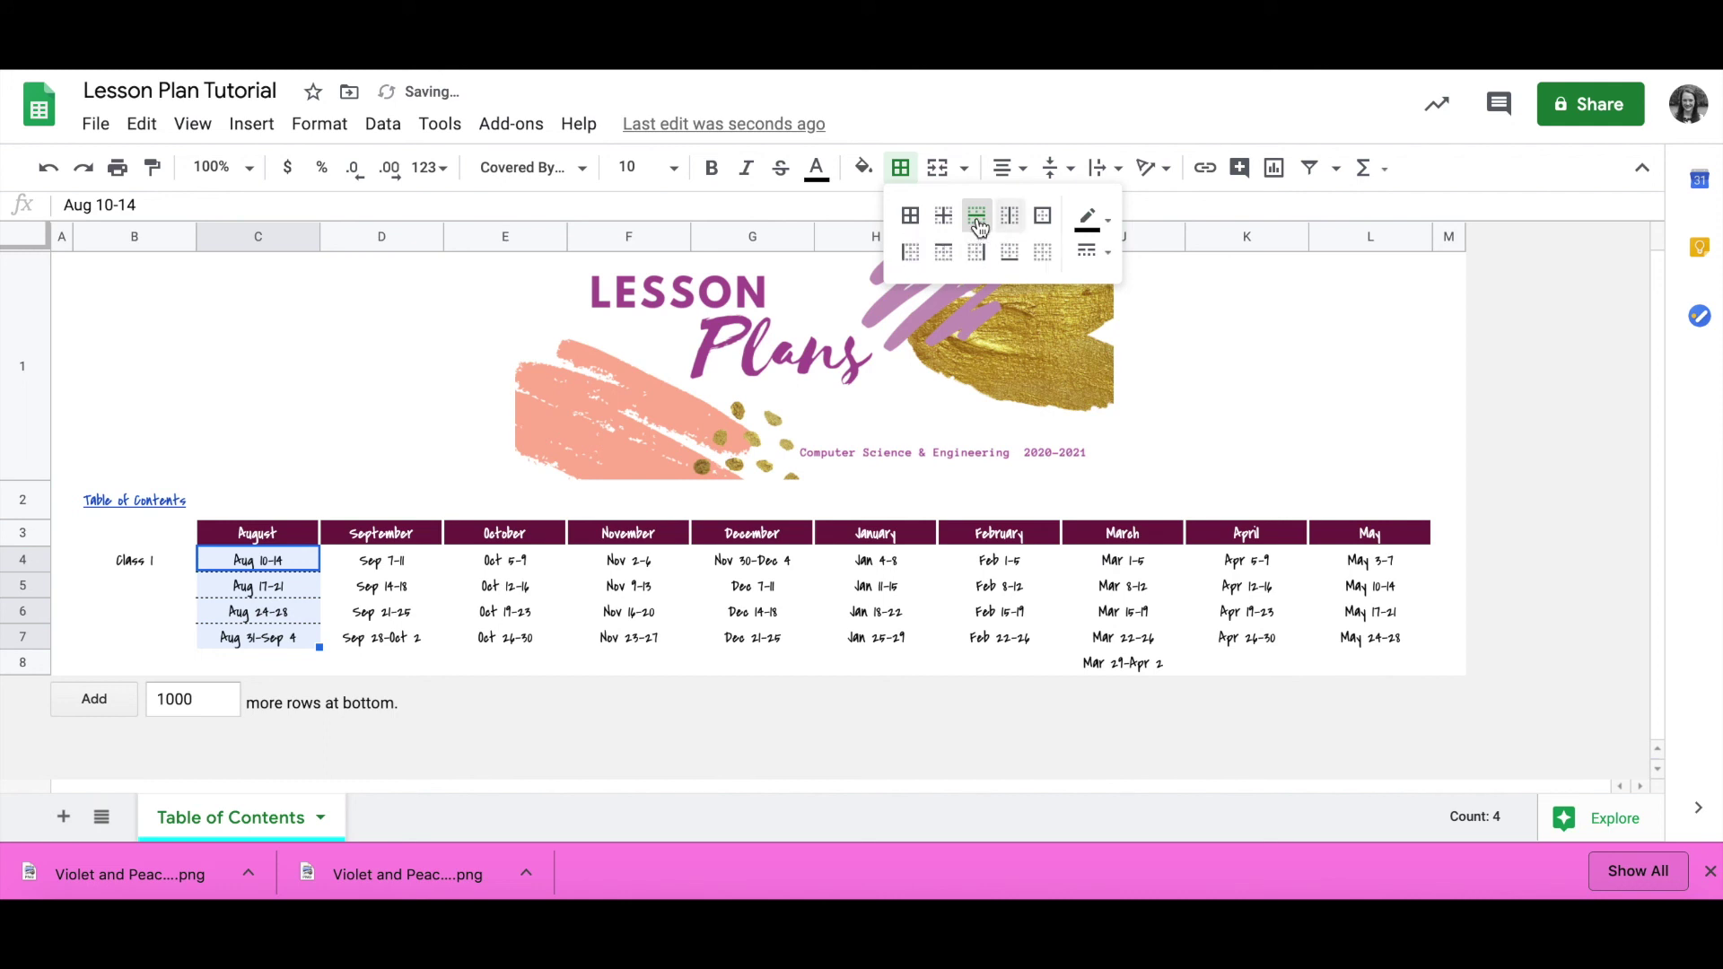
click(408, 561)
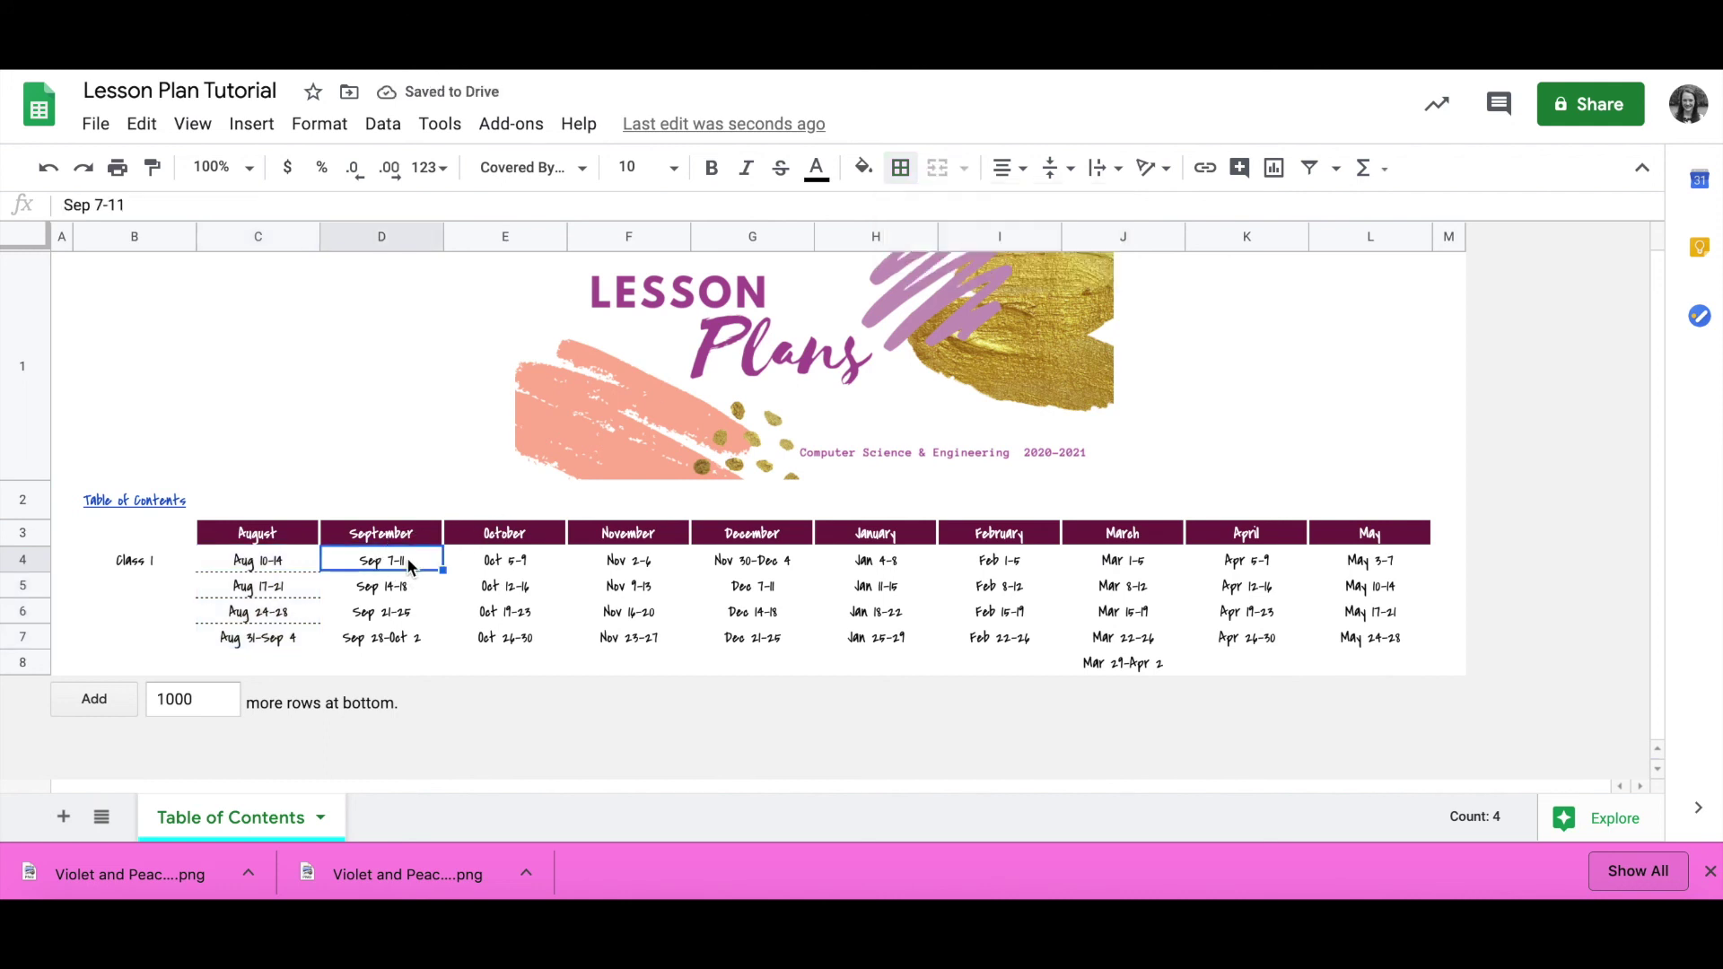
Add a dotted bottom border under C7 (Aug 31-Sep 4), then add a new blank sheet
shift+click(394, 637)
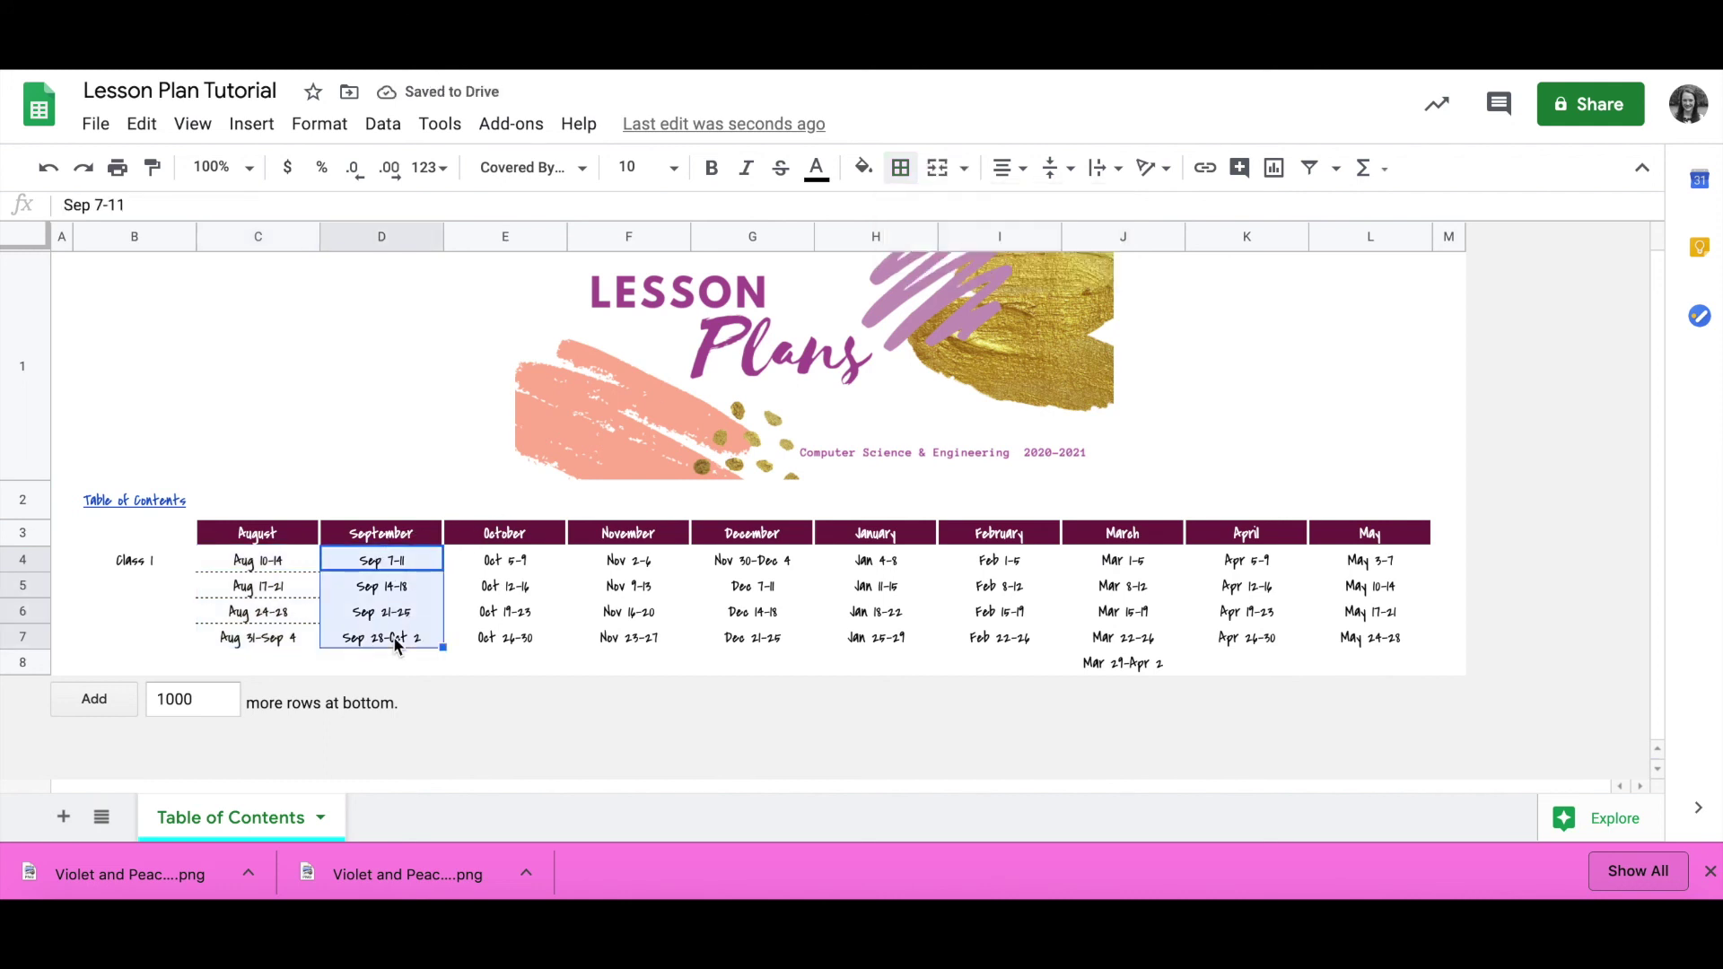
click(271, 633)
click(900, 167)
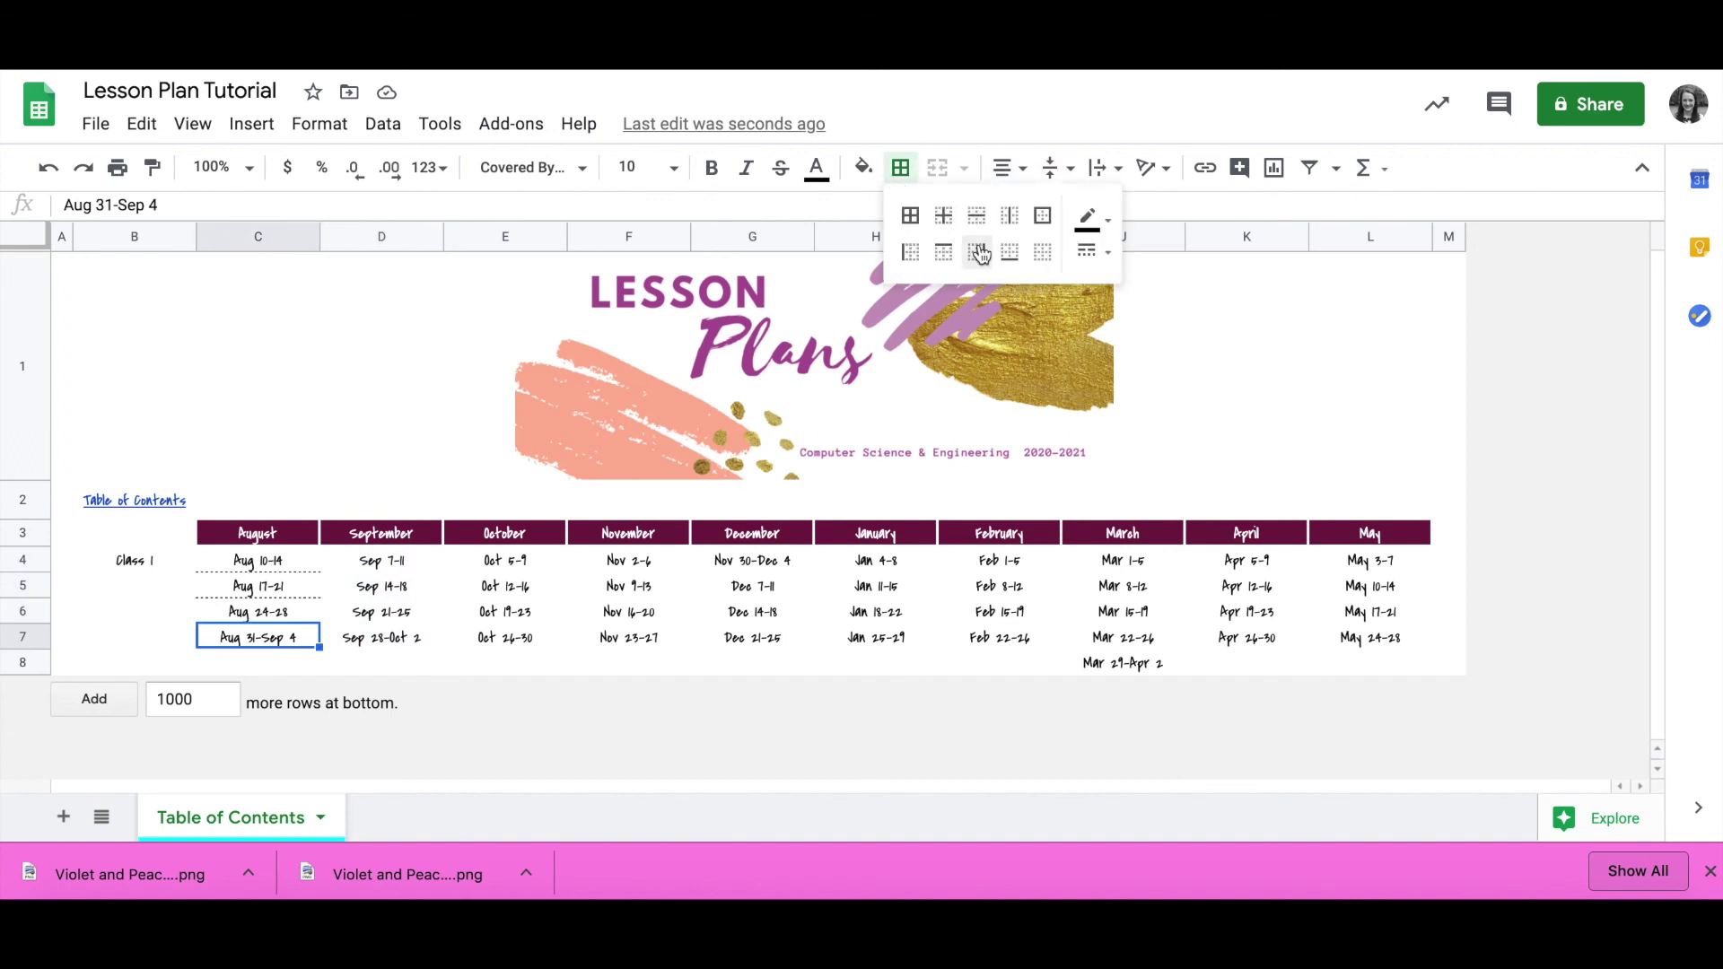
click(1009, 252)
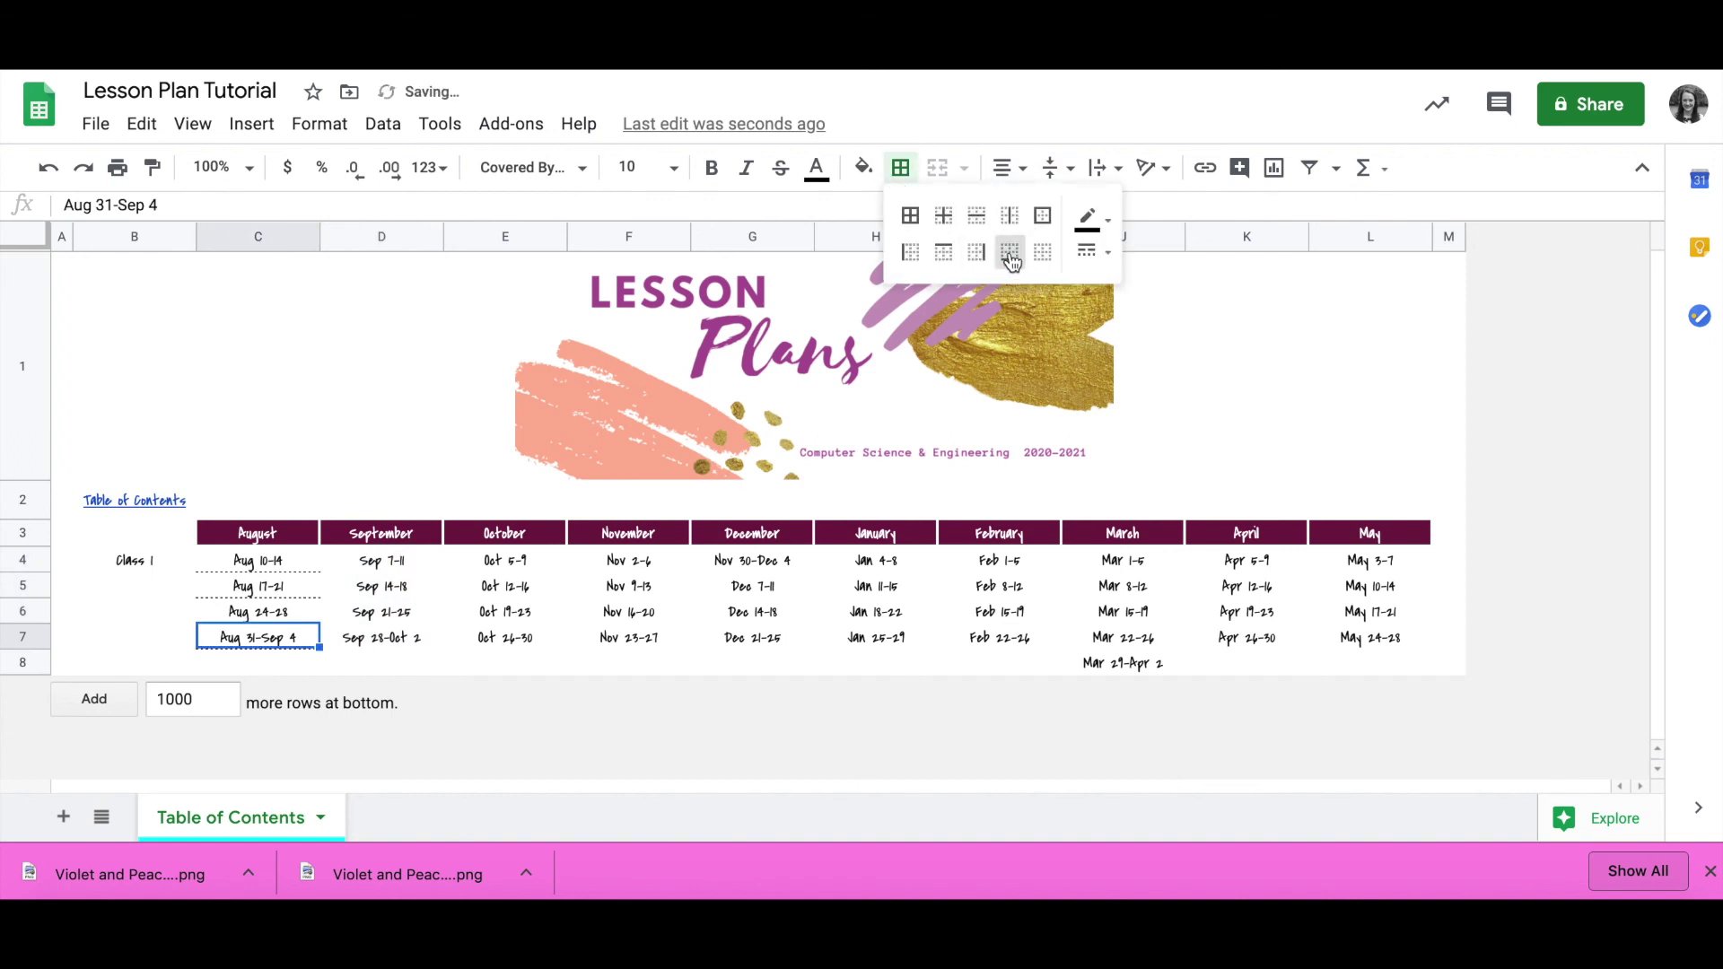
click(402, 567)
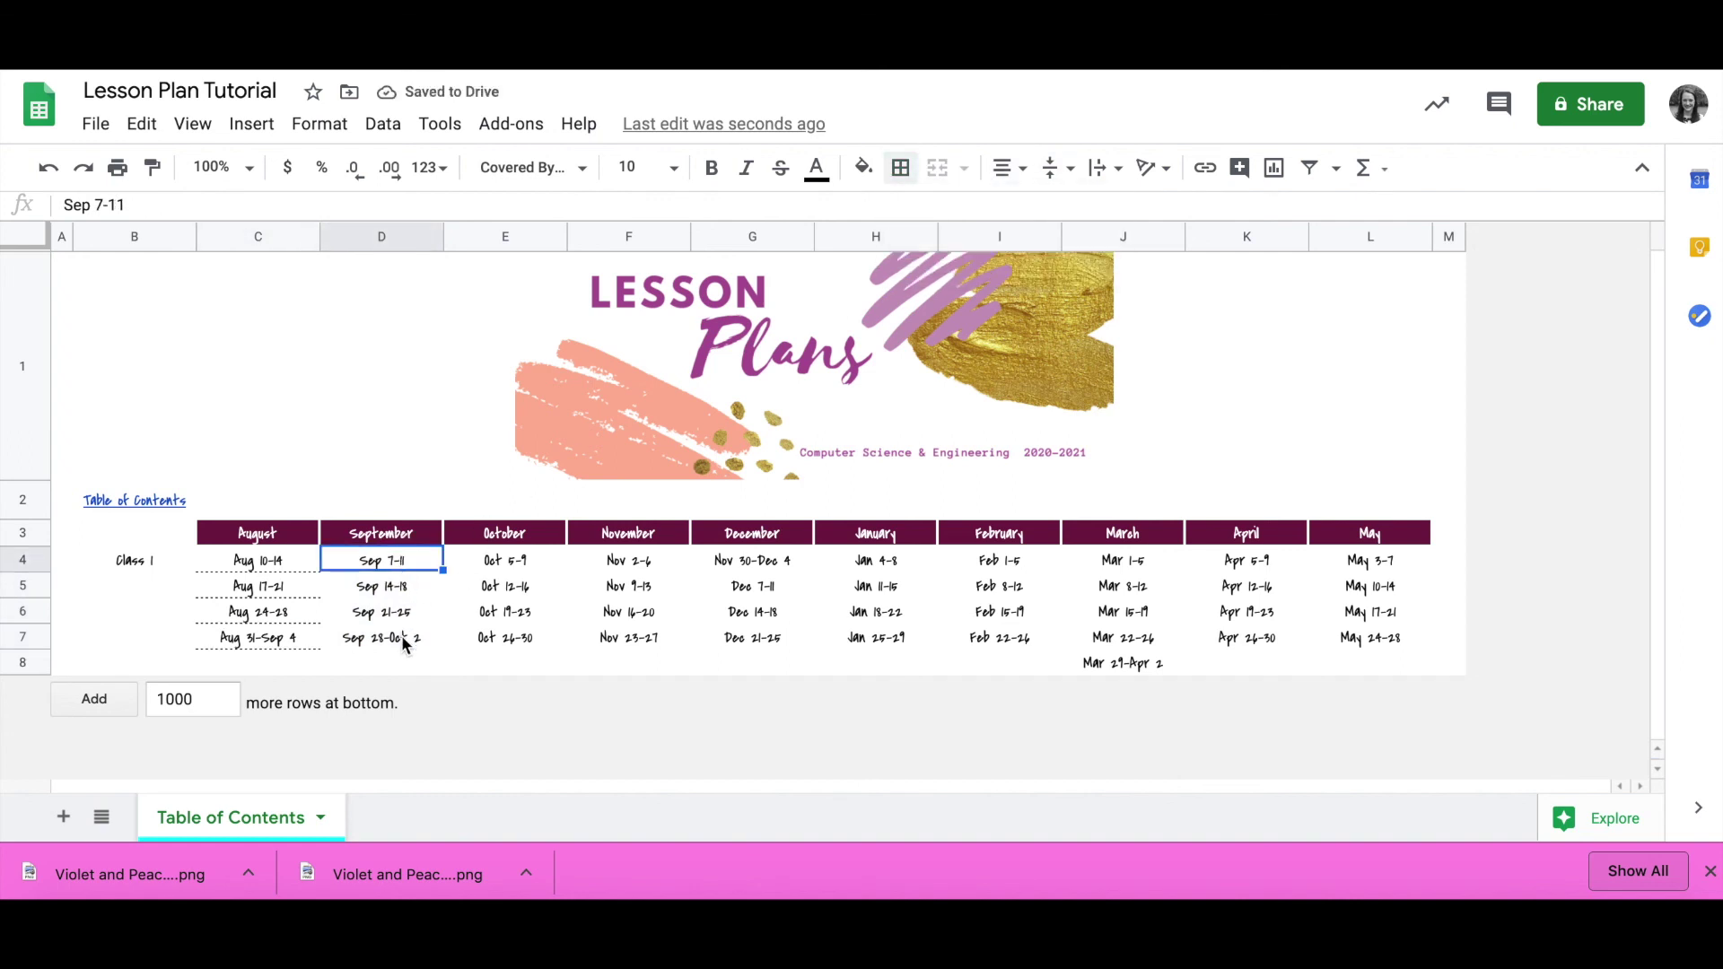
click(270, 562)
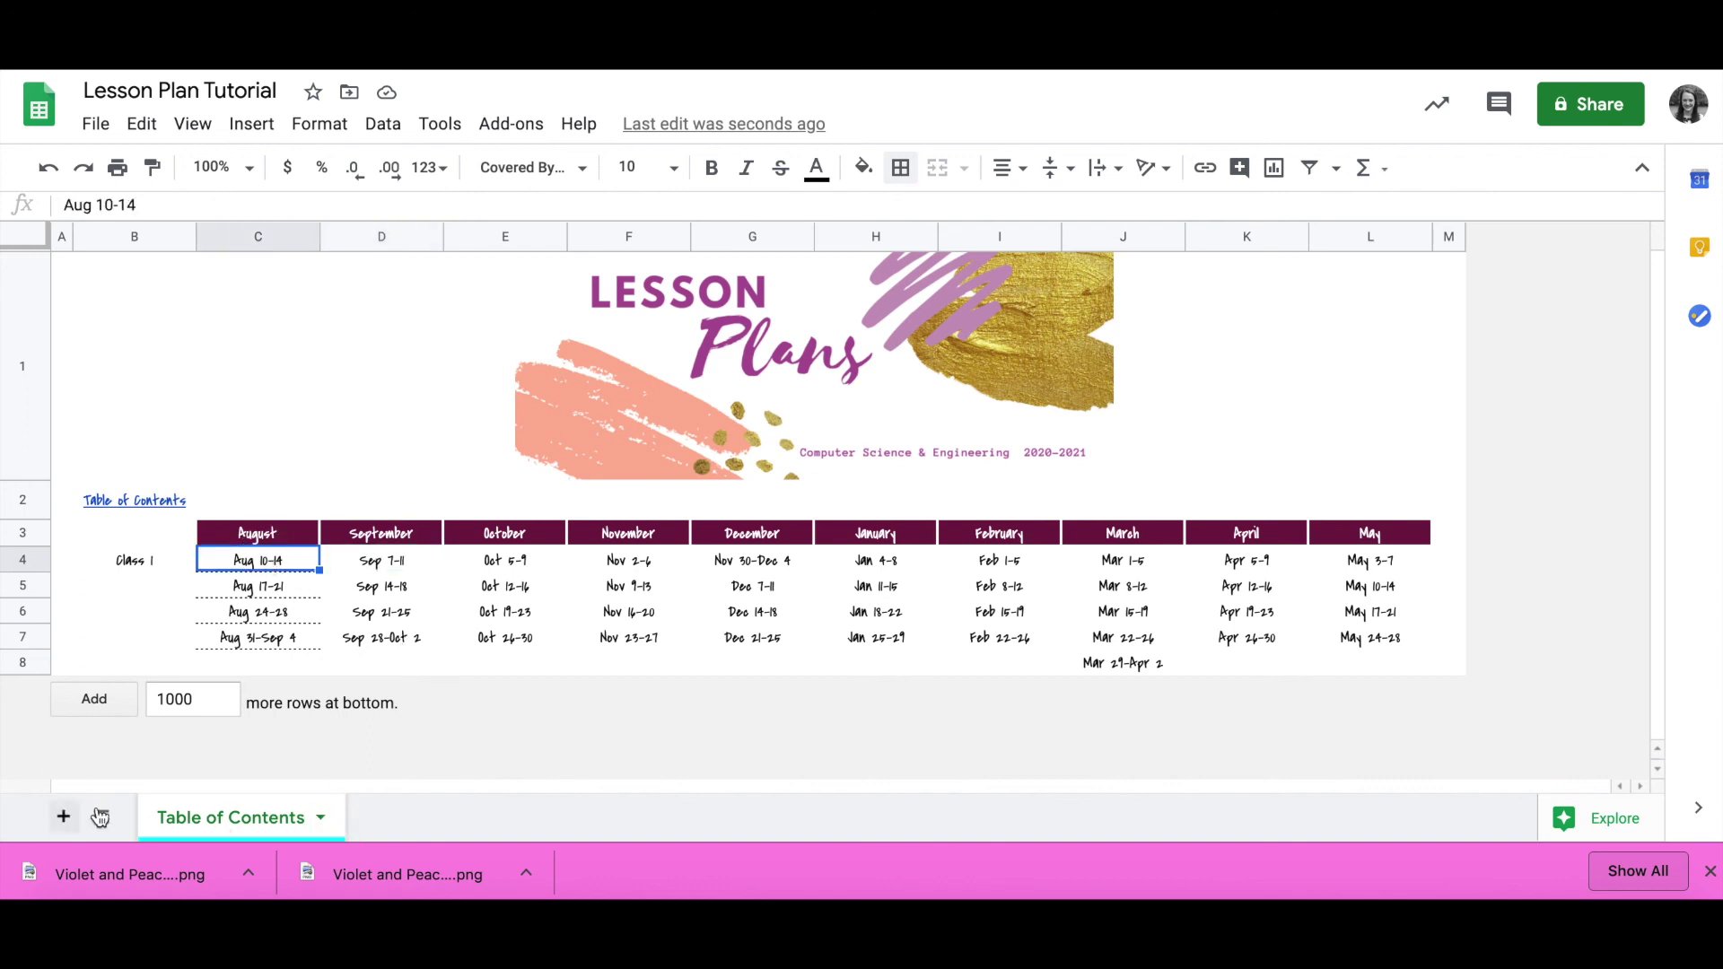
click(64, 817)
Rename the new sheet to 'Aug 10-14' and return to the Table of Contents
double_click(395, 824)
text(Aug)
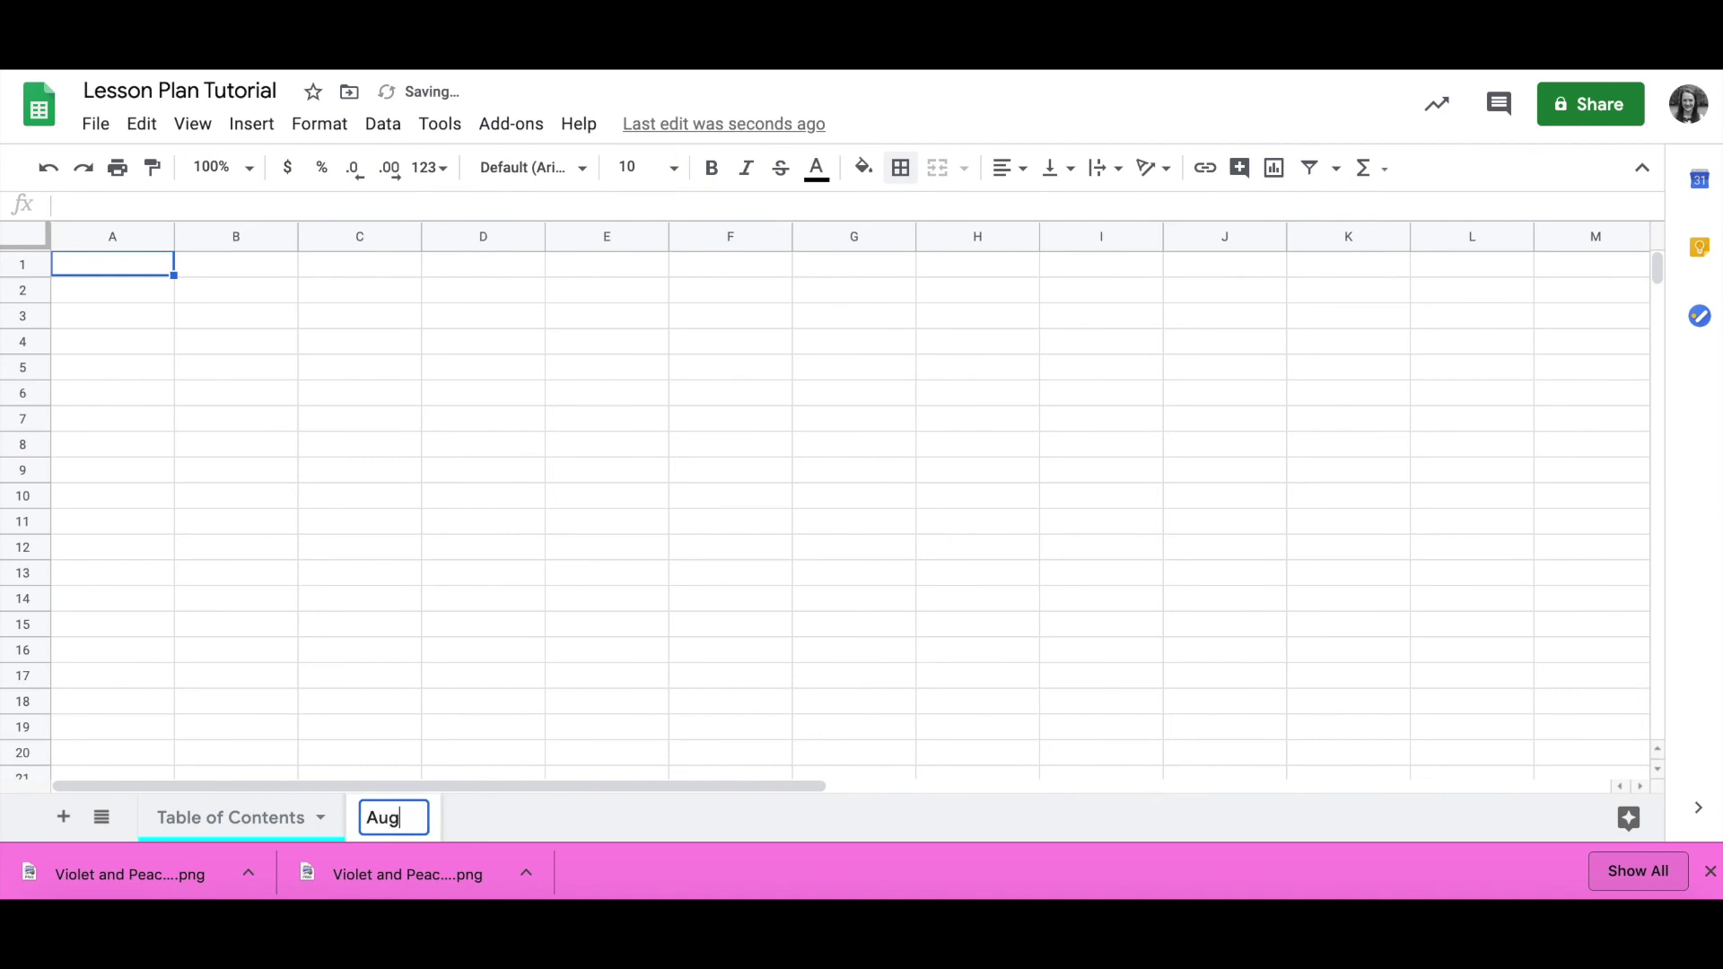
click(238, 819)
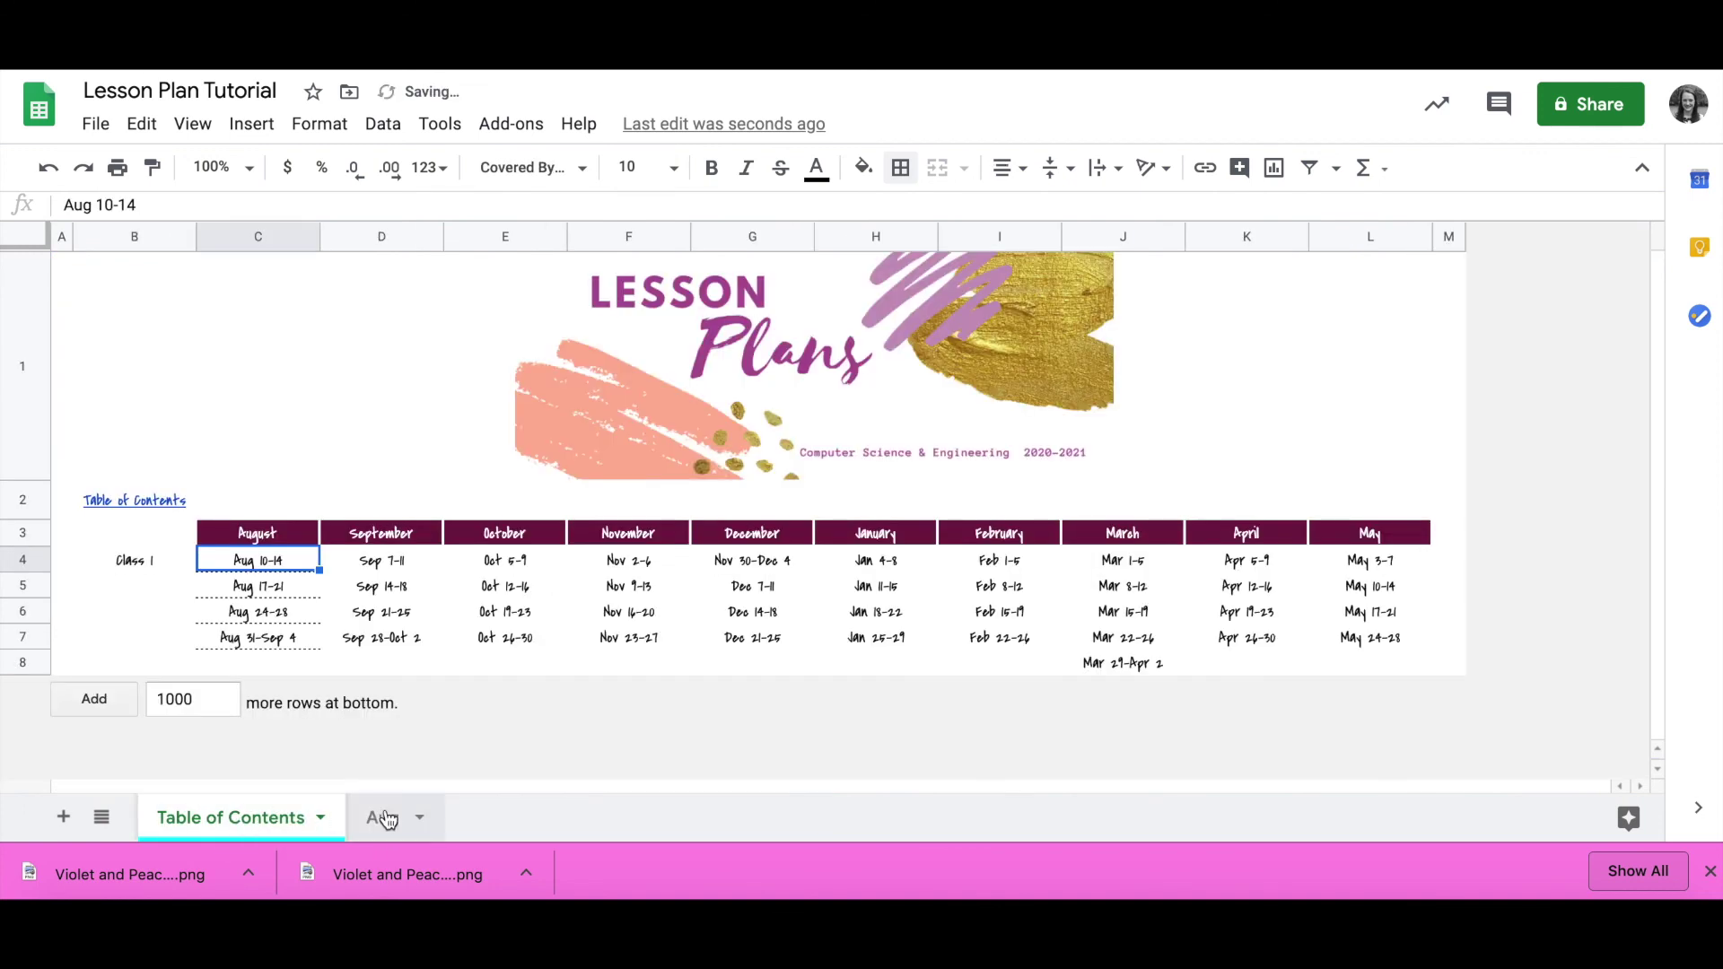
click(395, 819)
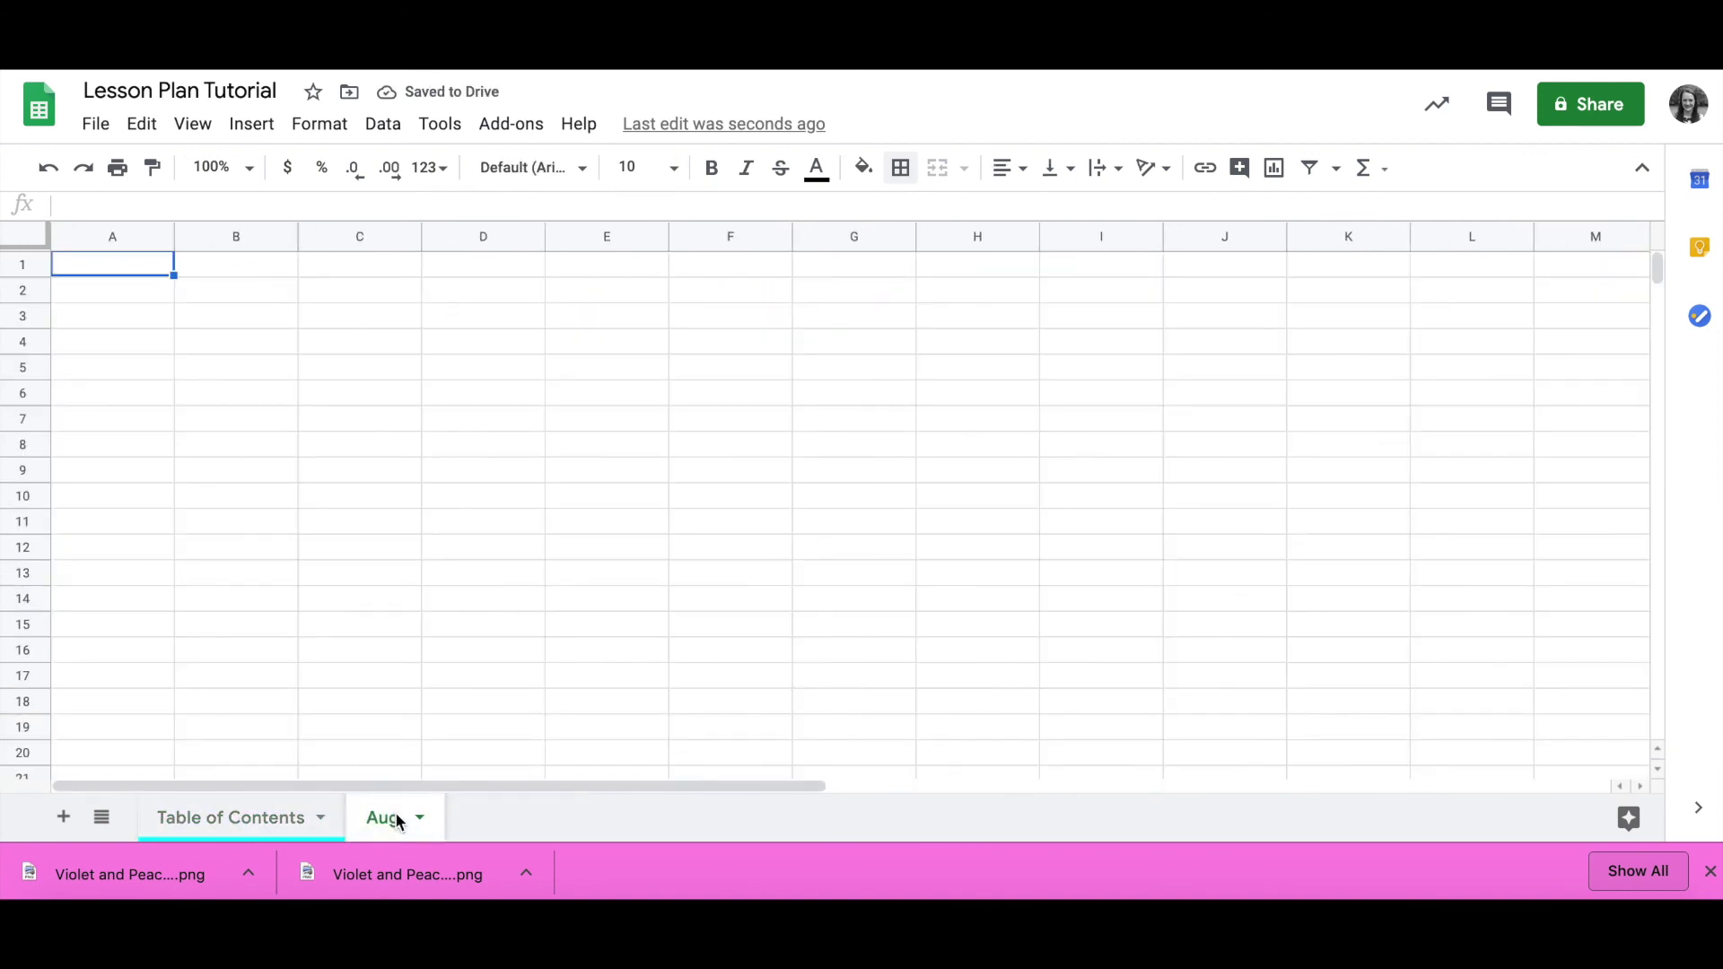
double_click(395, 819)
click(399, 822)
text(10-14)
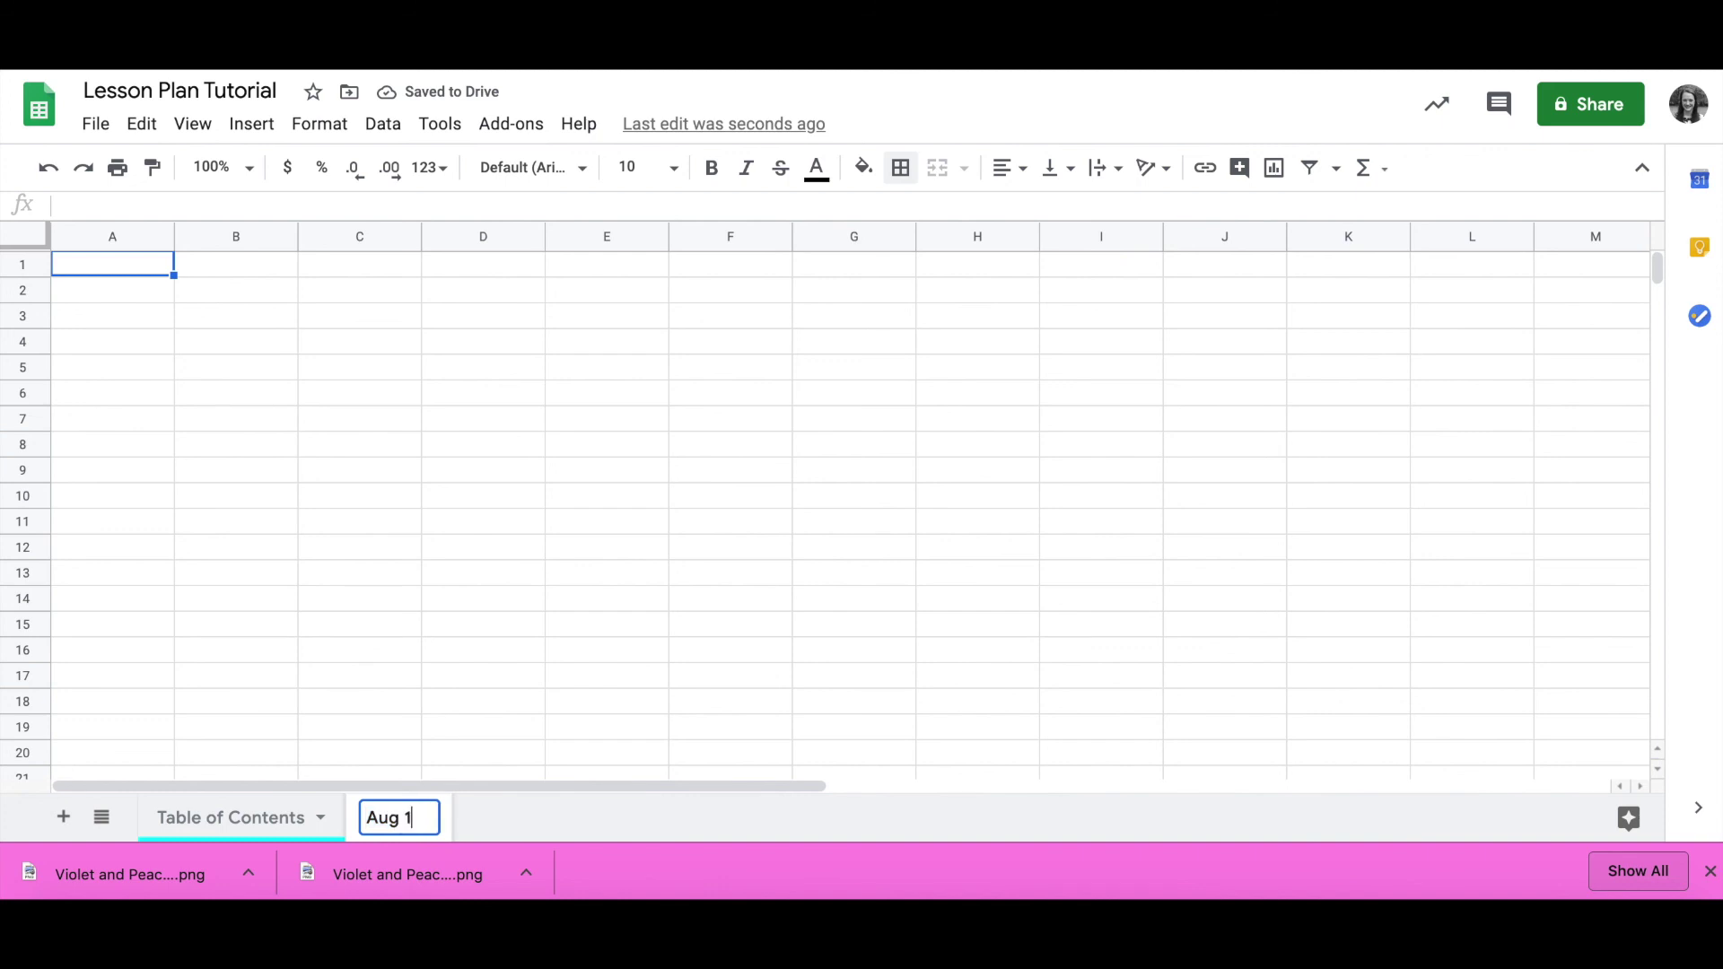
key(Return)
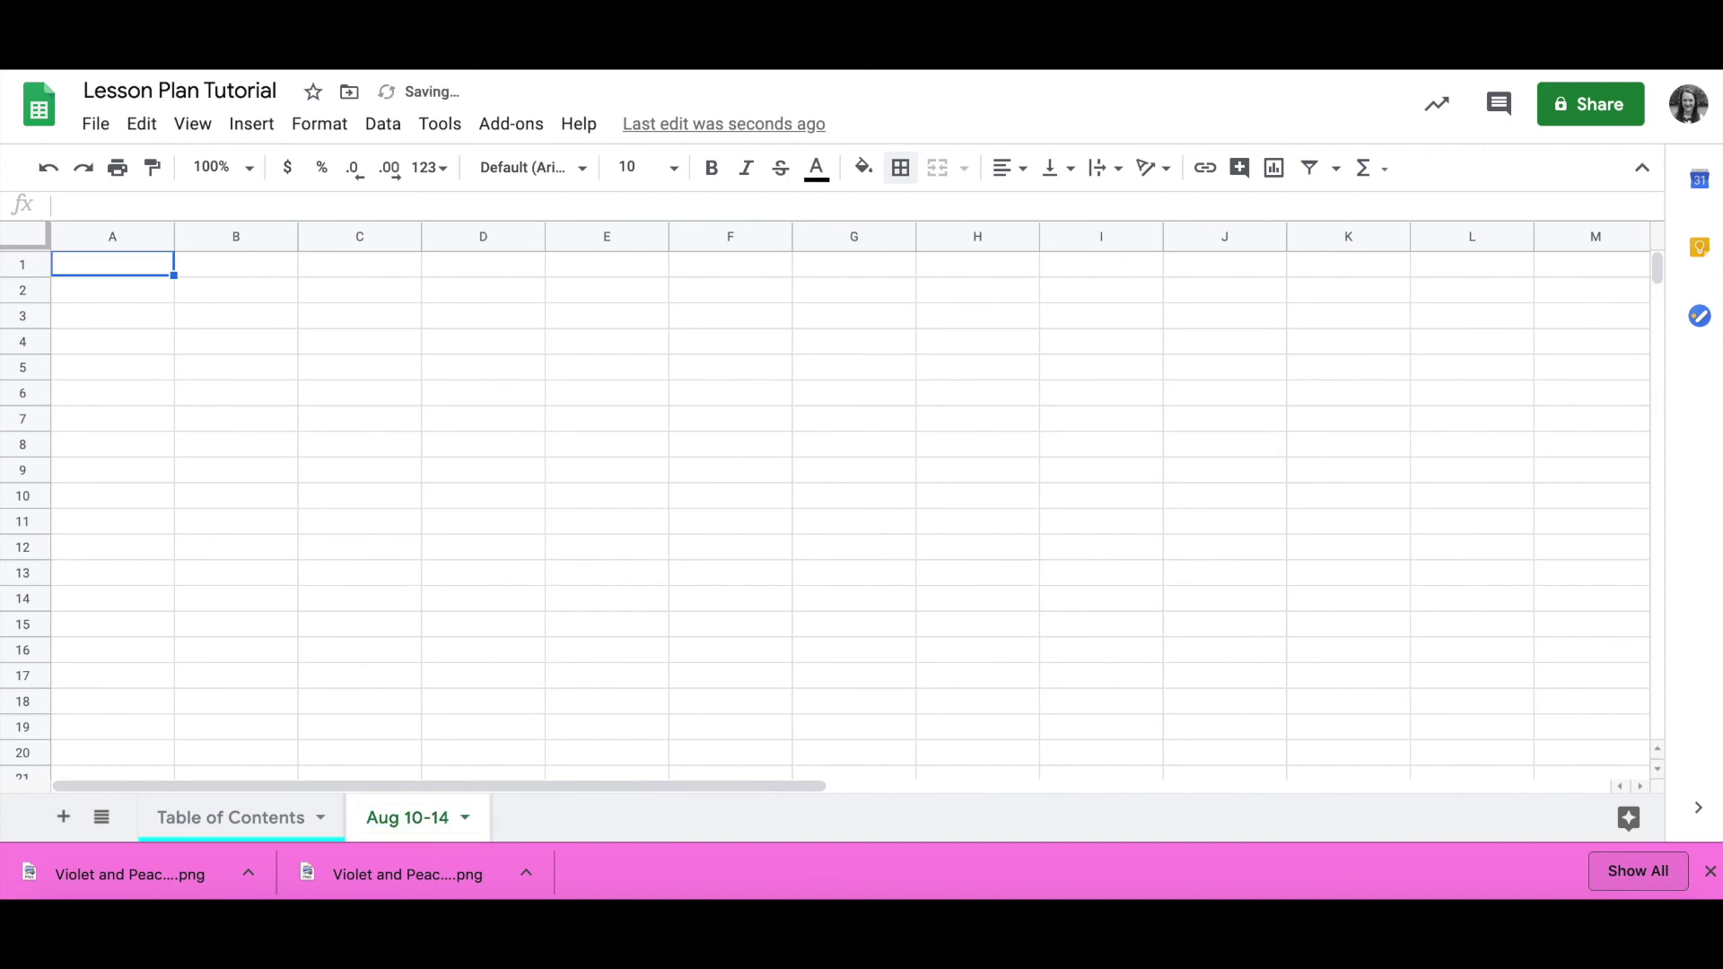
click(245, 819)
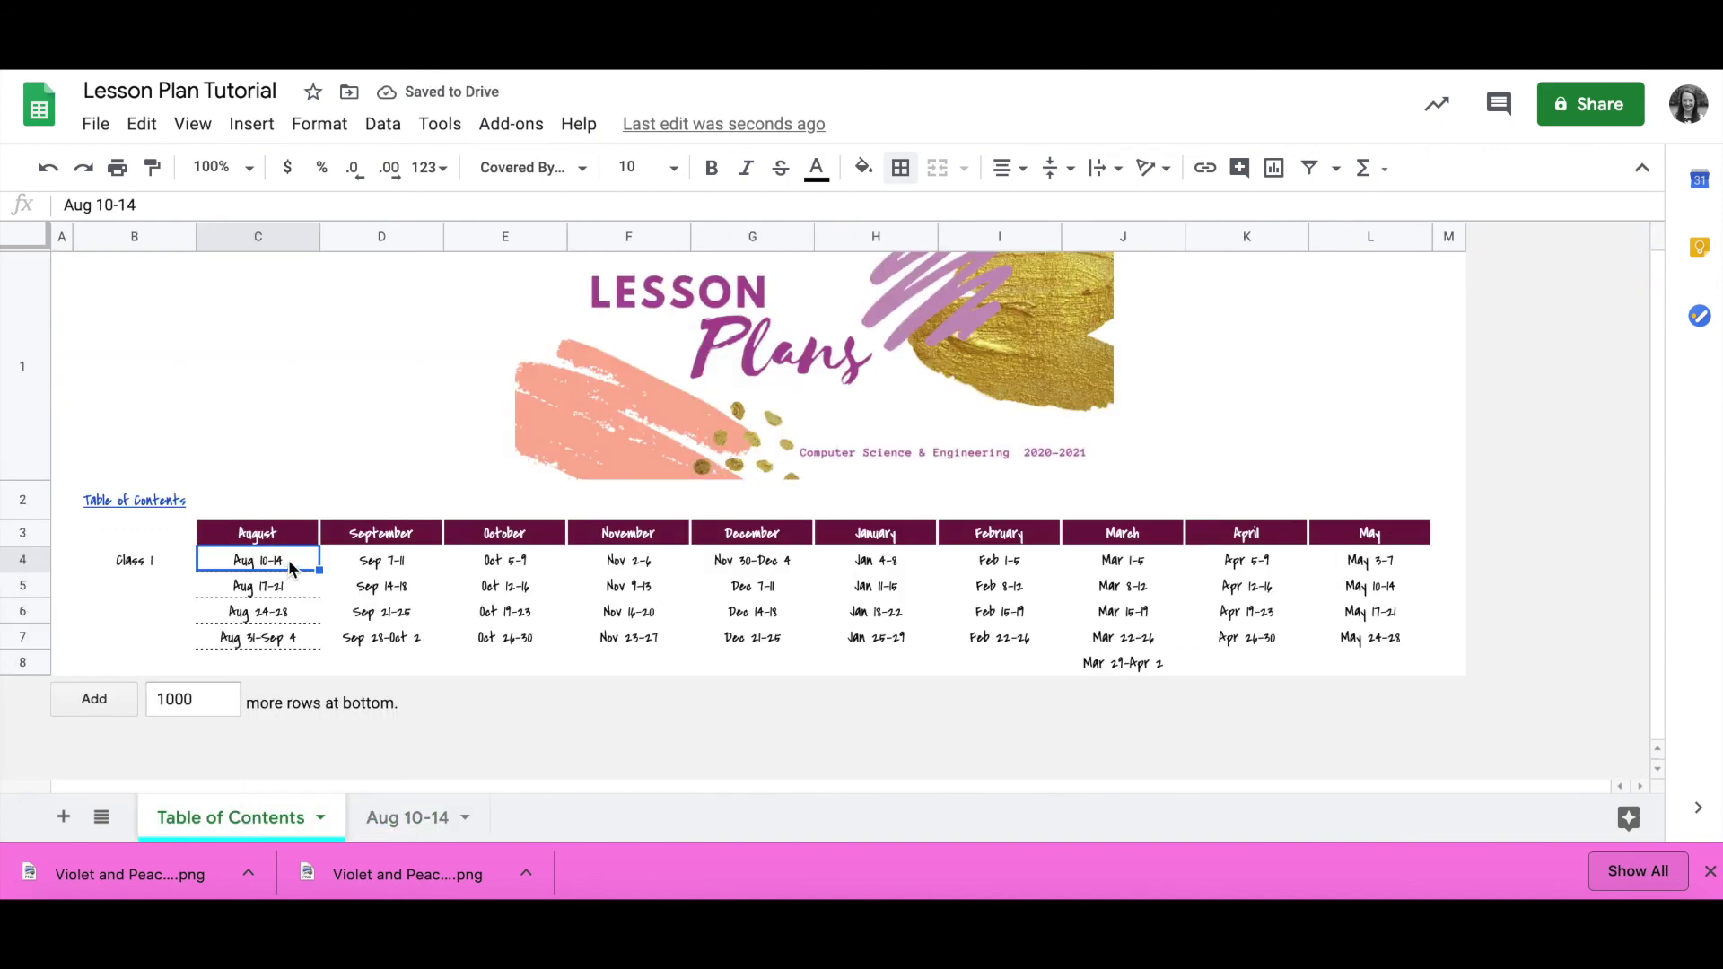
Hyperlink the Aug 10-14 date in C4 to the 'Aug 10-14' sheet
key(ctrl+k)
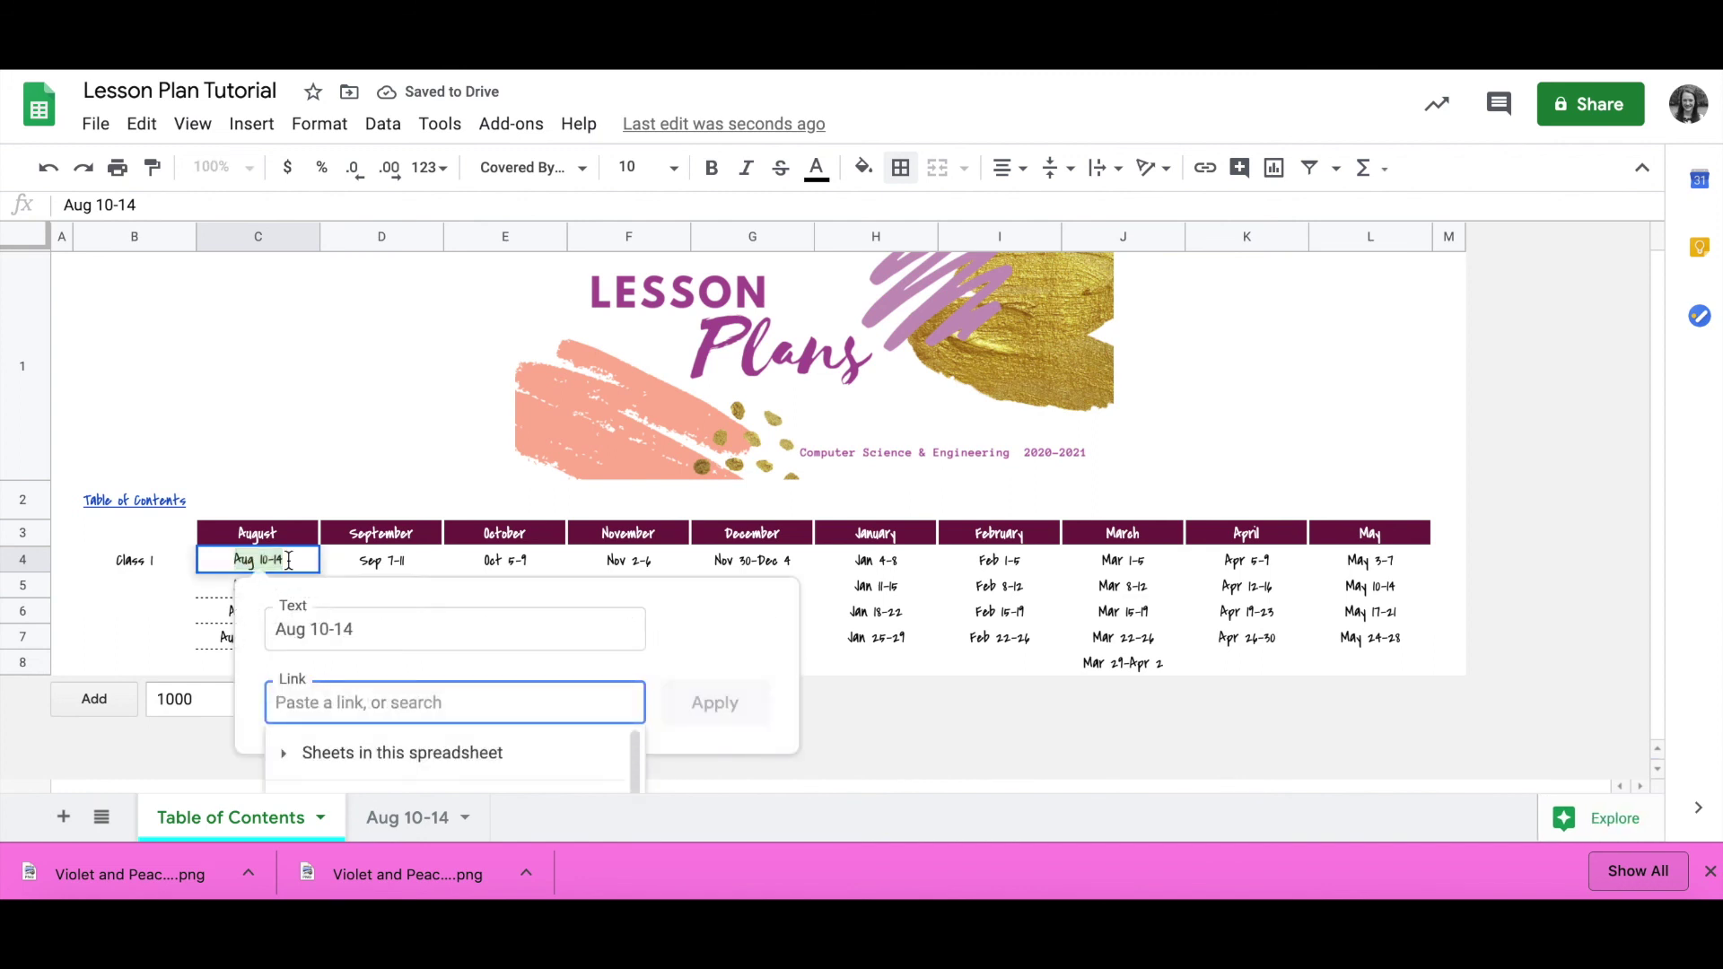
click(395, 752)
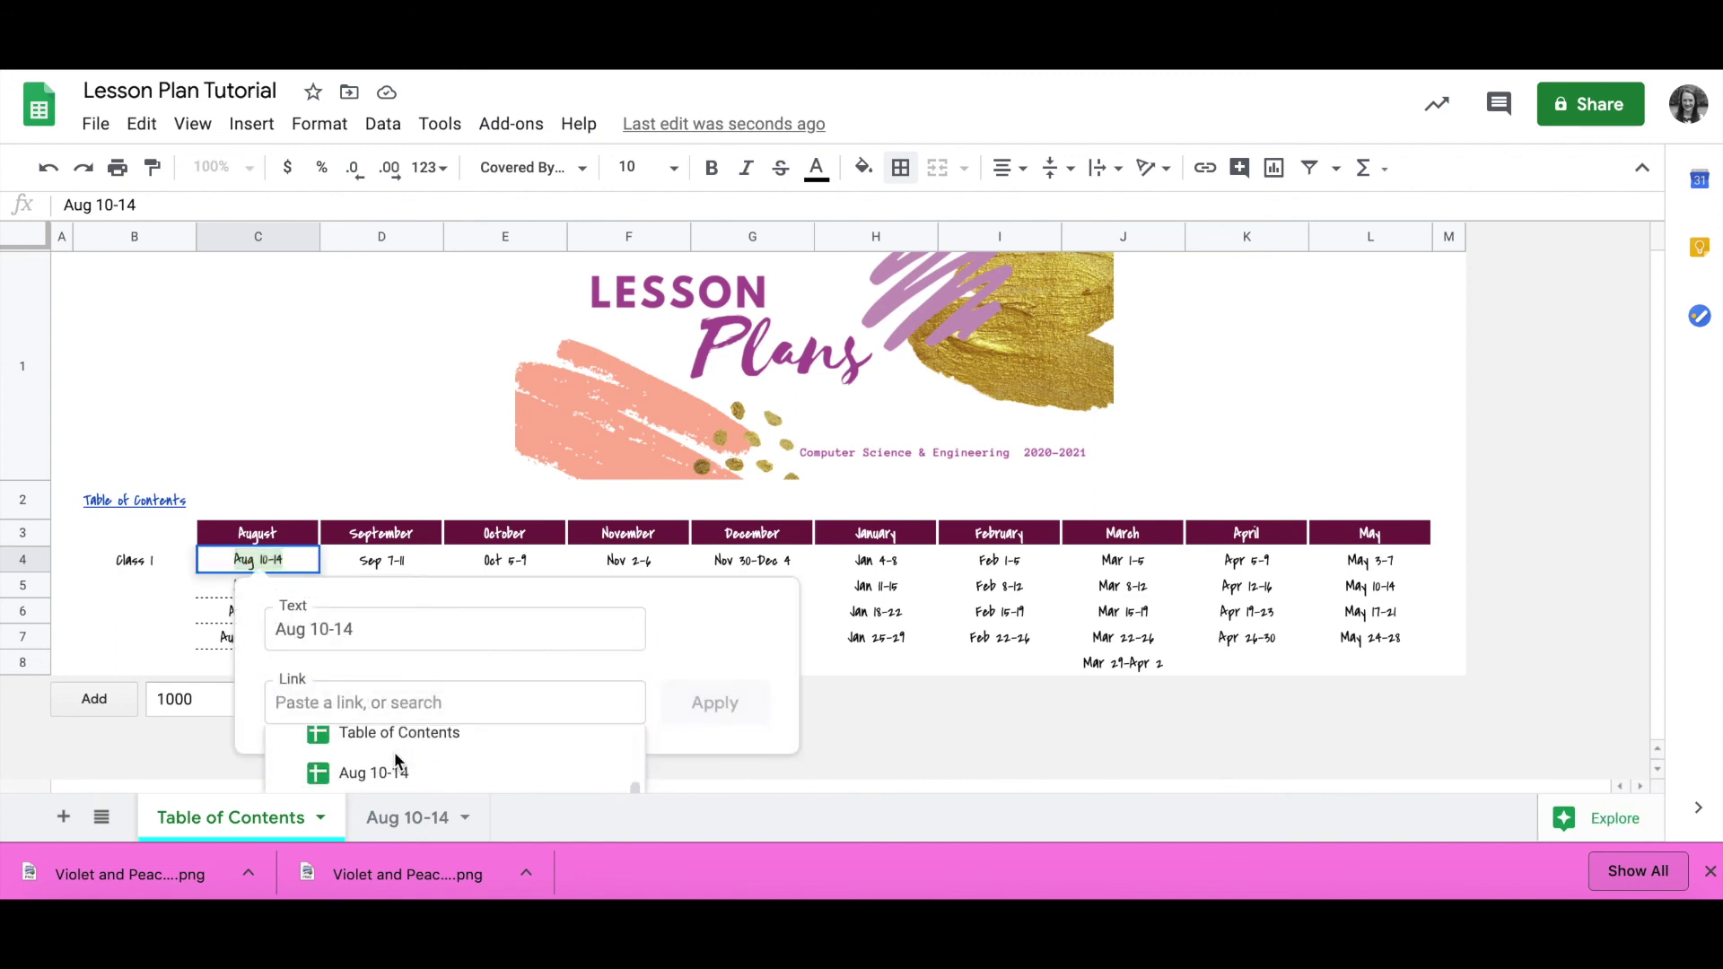
click(395, 771)
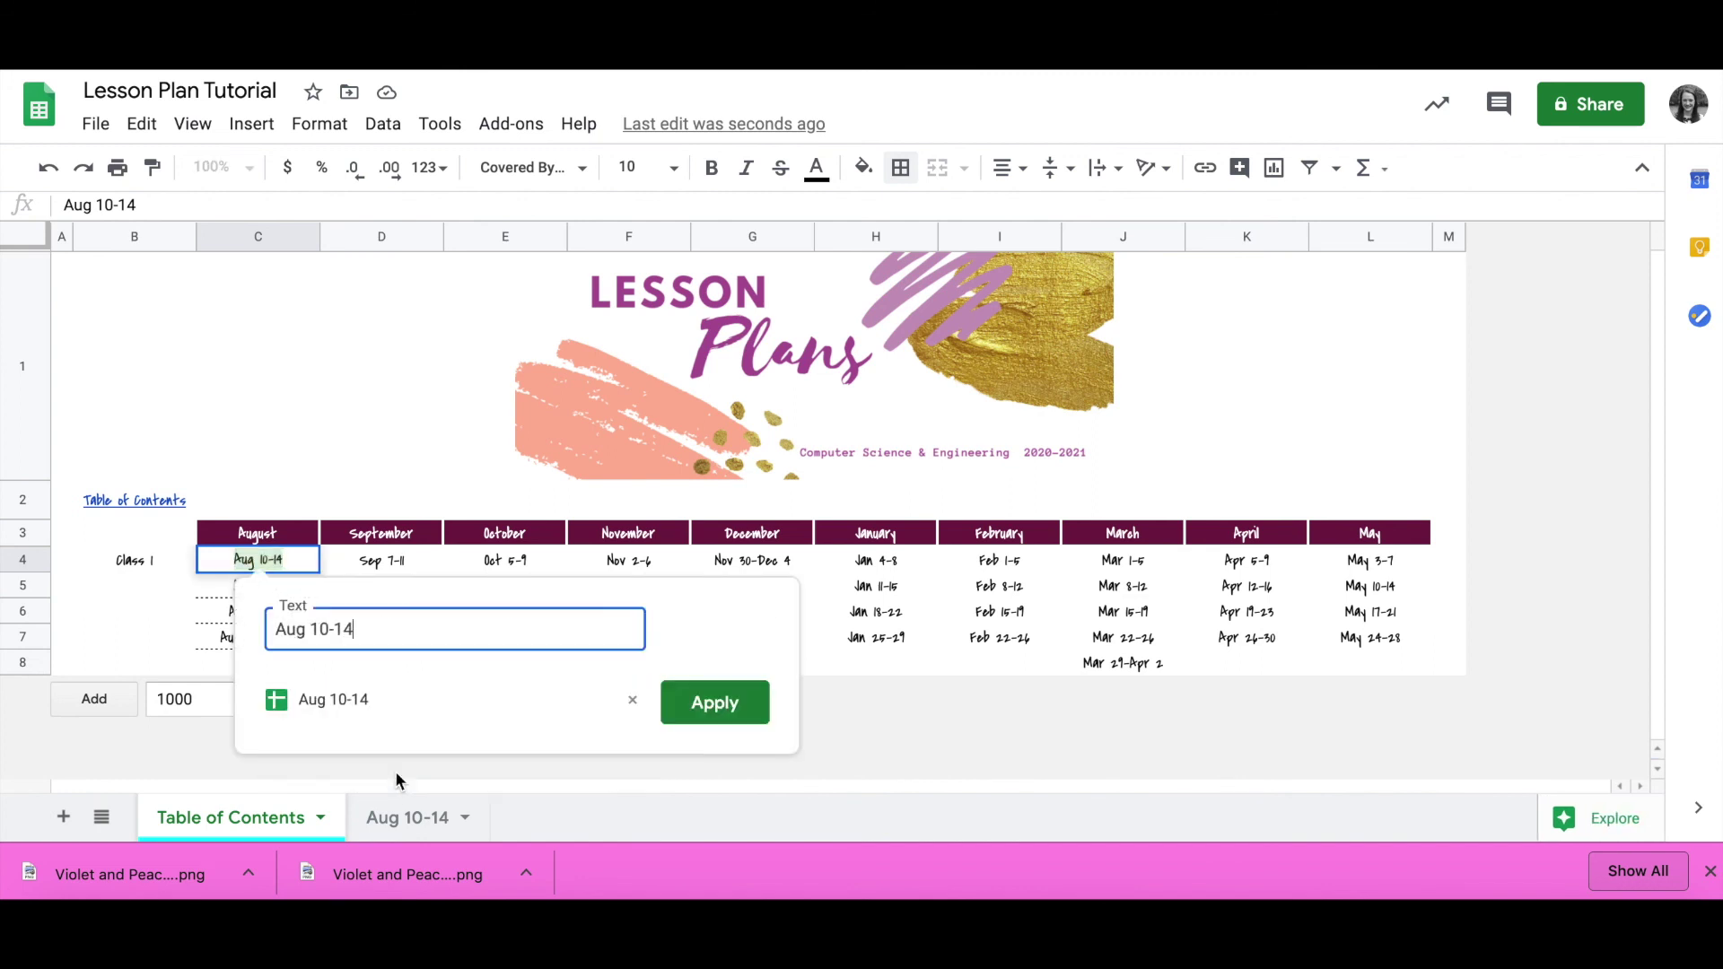
click(713, 707)
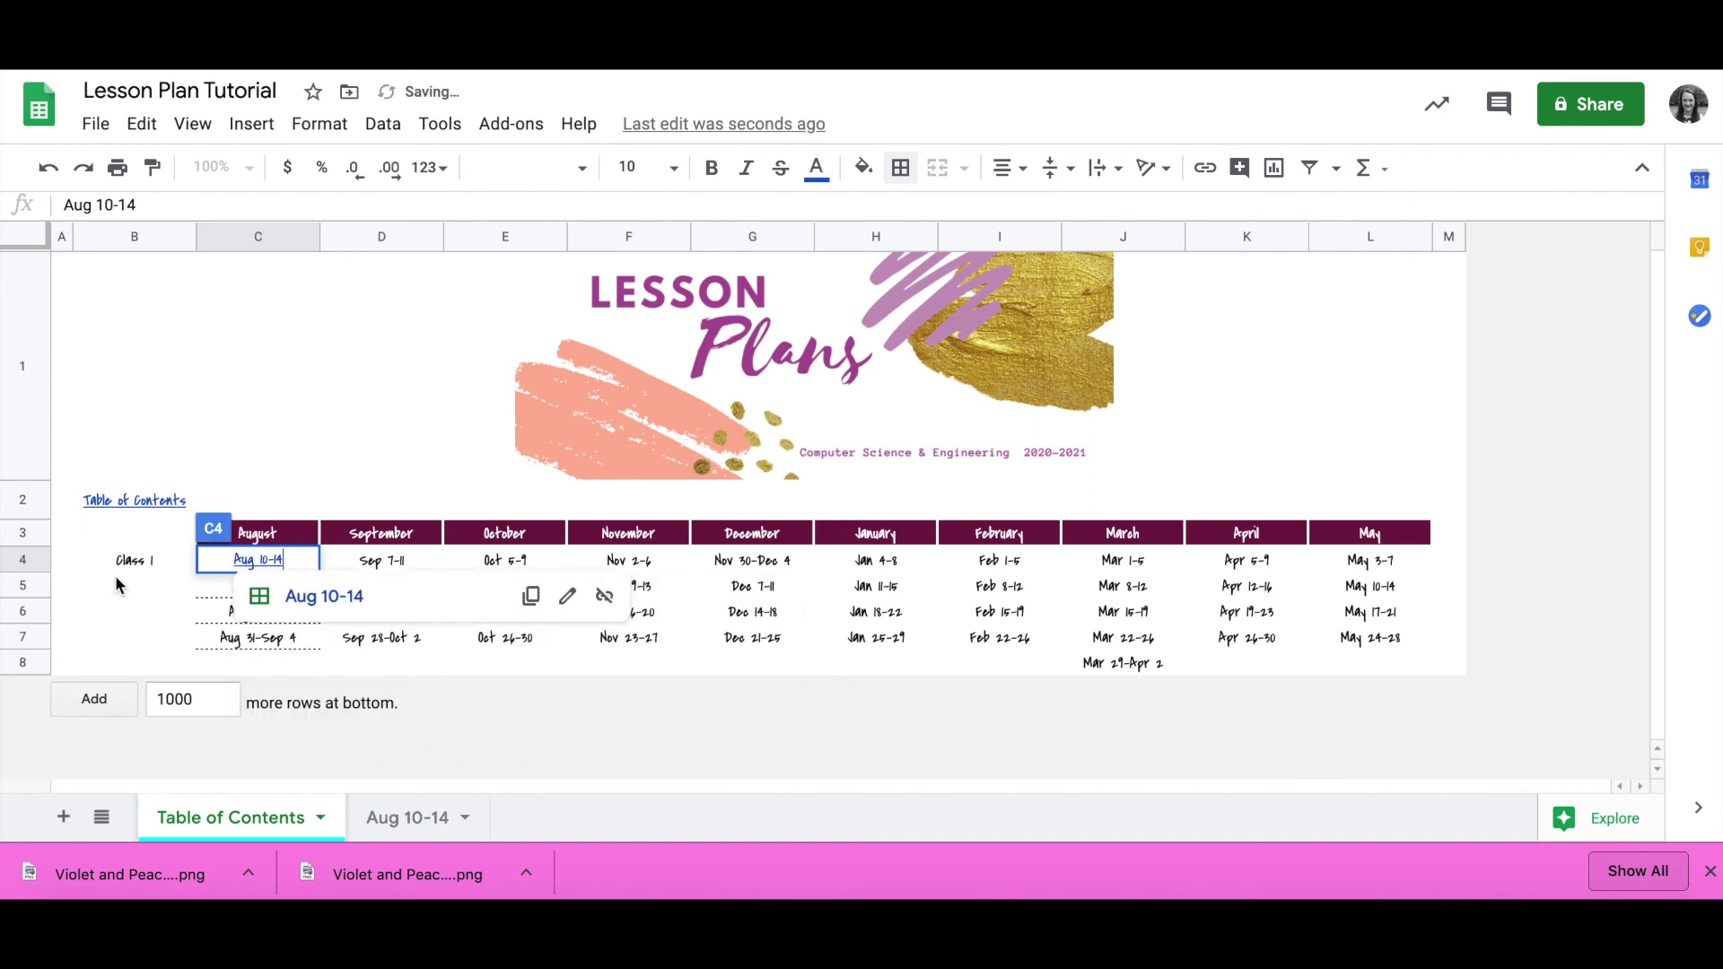